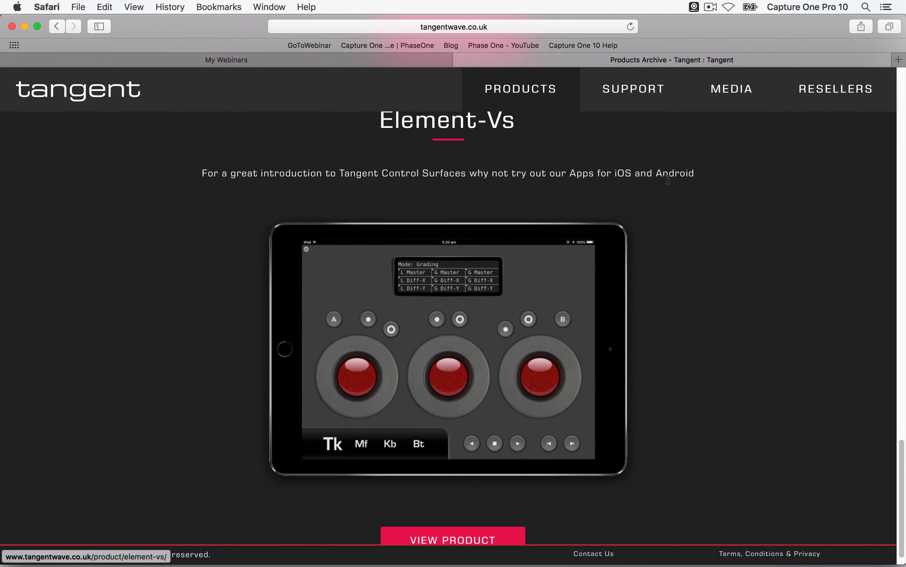
Step: Browse the Element control surfaces on the Tangent products page and switch to Capture One
scroll(647, 225, "down", 15)
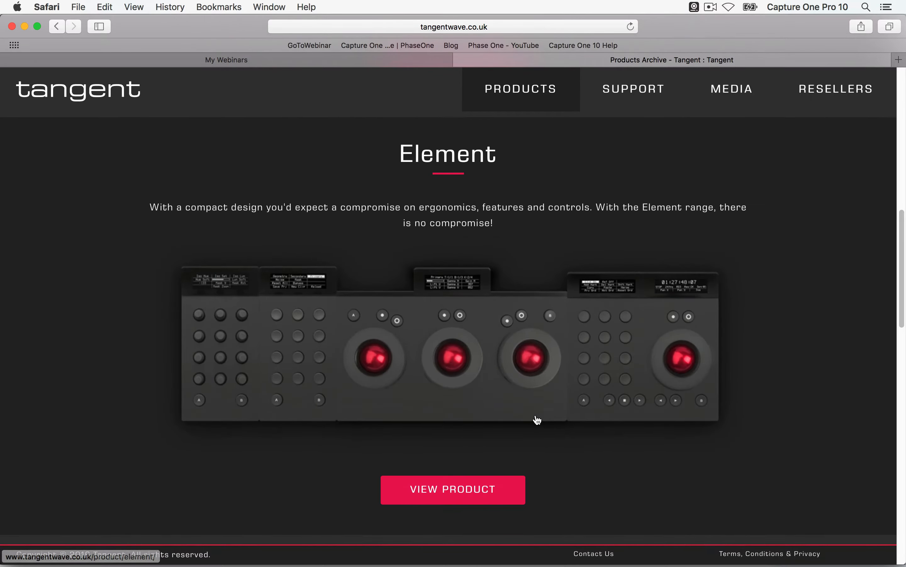
key("super+Tab")
key("super+Tab")
key("super+Tab")
key("super+Tab")
key("super+Tab")
key("super+Tab")
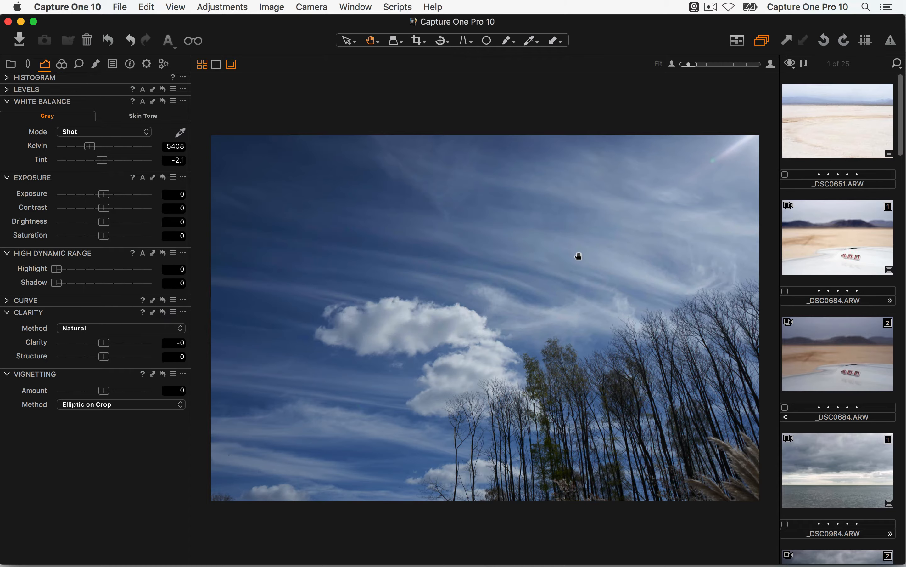
Step: Switch to Tangent Mapper, review the Element-Bt button assignments for Capture One, and return to Capture One
key("super+Tab")
key("super+Tab")
key("super+Tab")
key("super+Tab")
key("super+Tab")
key("super+Tab")
key("super+Tab")
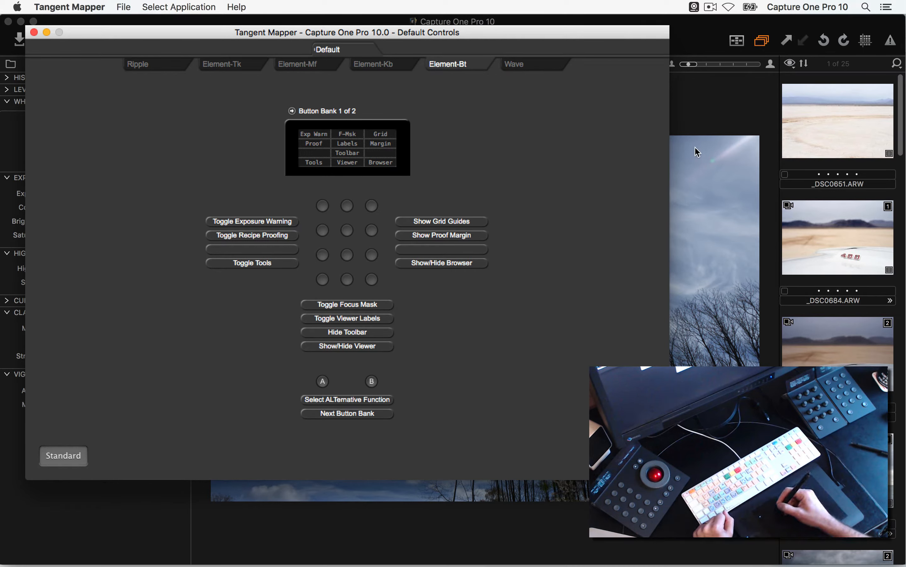
left_click(727, 98)
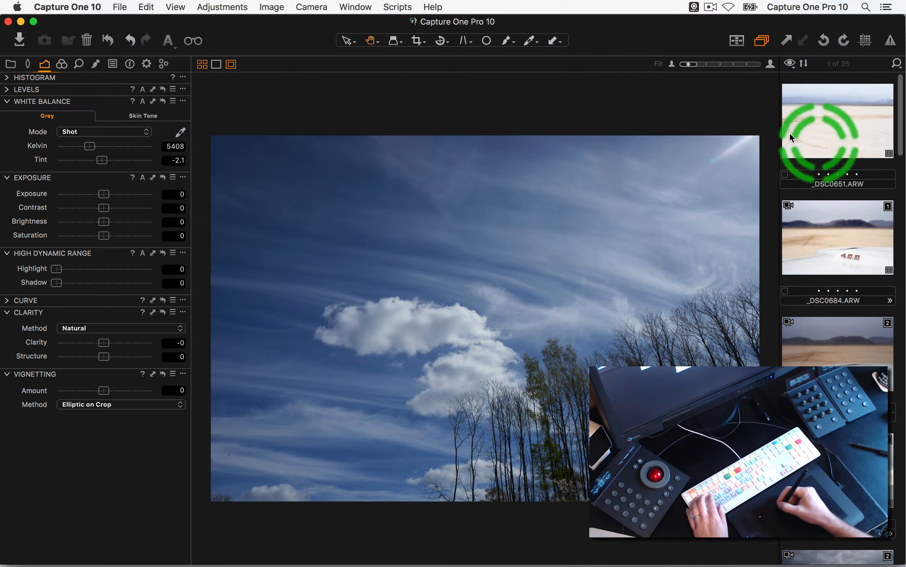
Step: Hide the tools and the browser around the viewer, and bring both back
key("super+t")
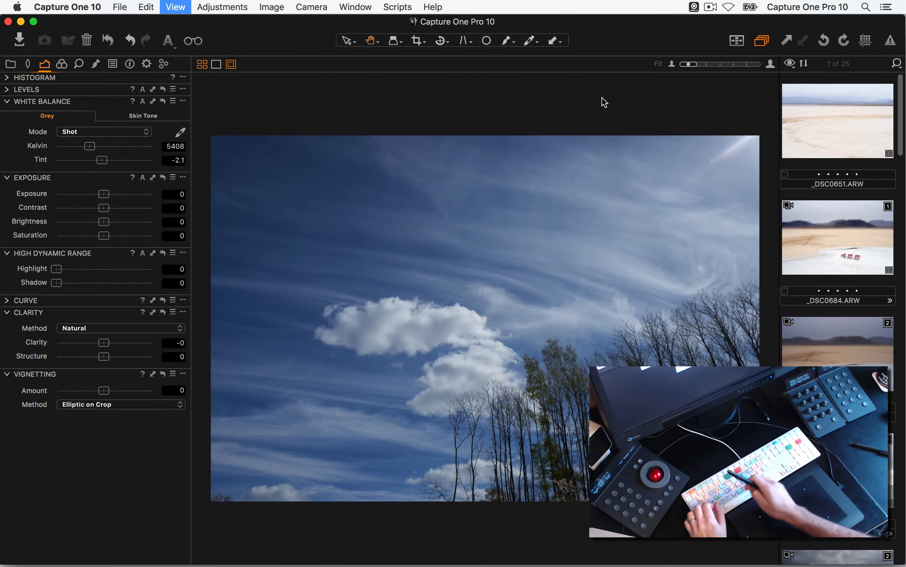
key("super+shift+b")
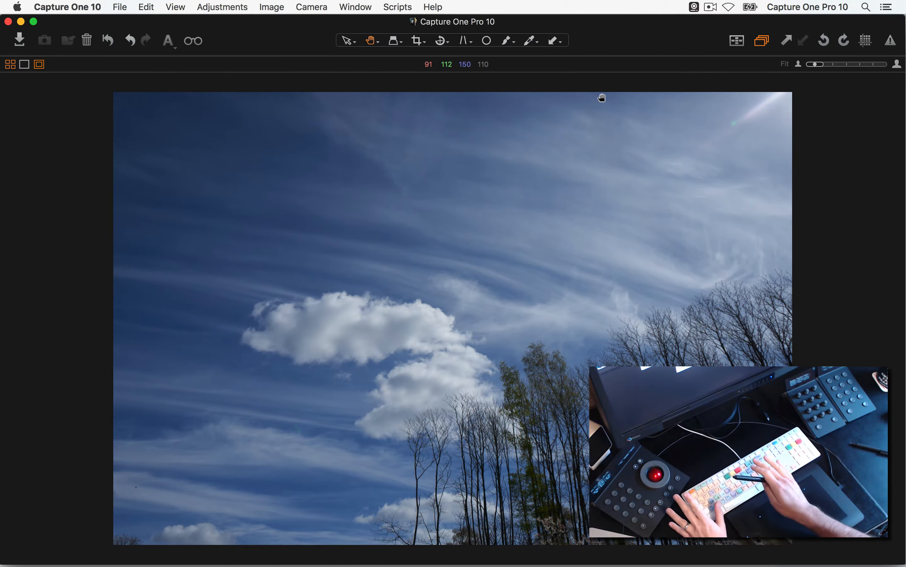
key("super+t")
key("super+shift+b")
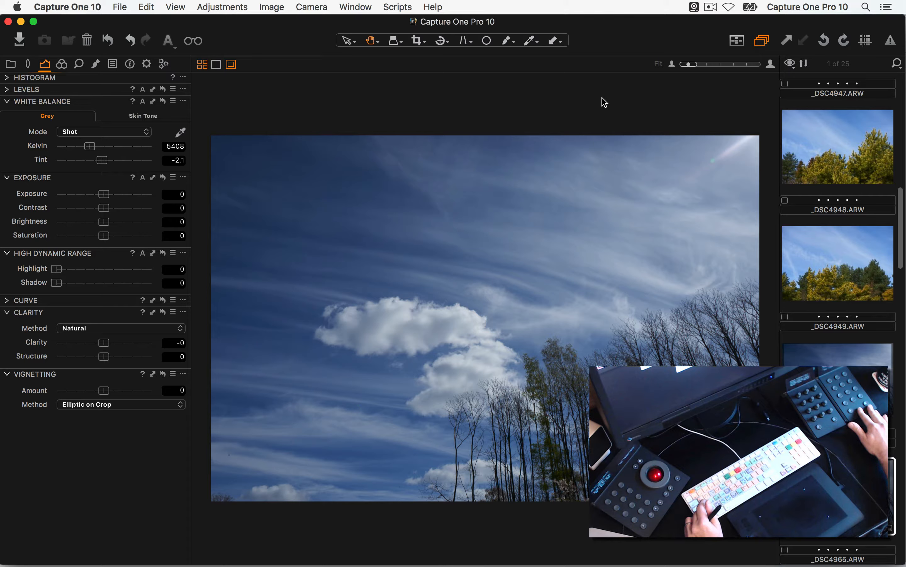
Step: Raise the sky photo's exposure to 2.08, toggle the exposure warning on and off, and reset the exposure
key("super+e")
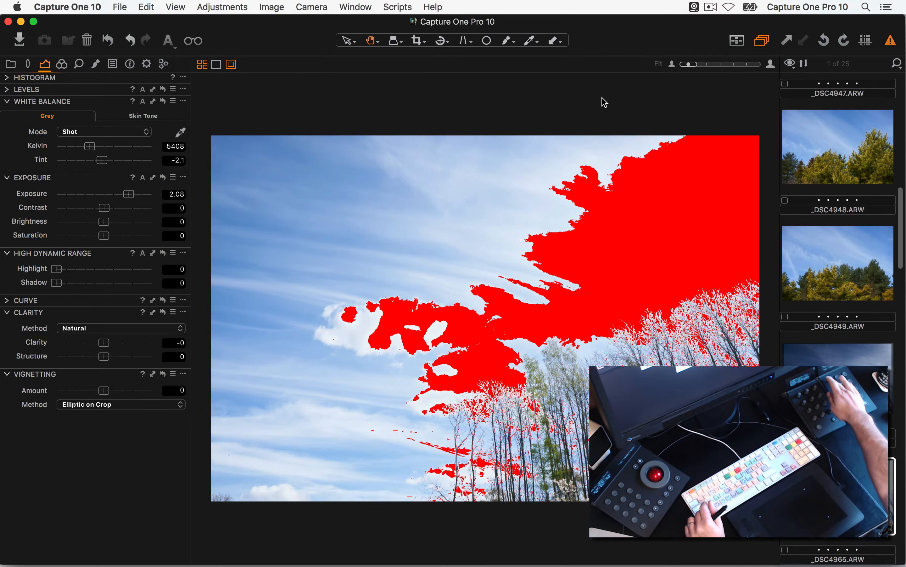
key("super+e")
key("super+e")
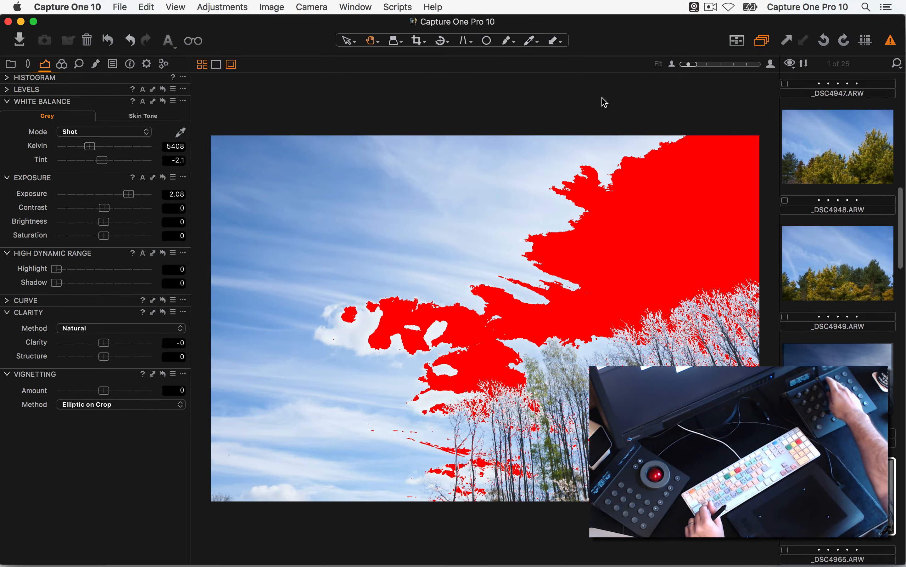
key("super+e")
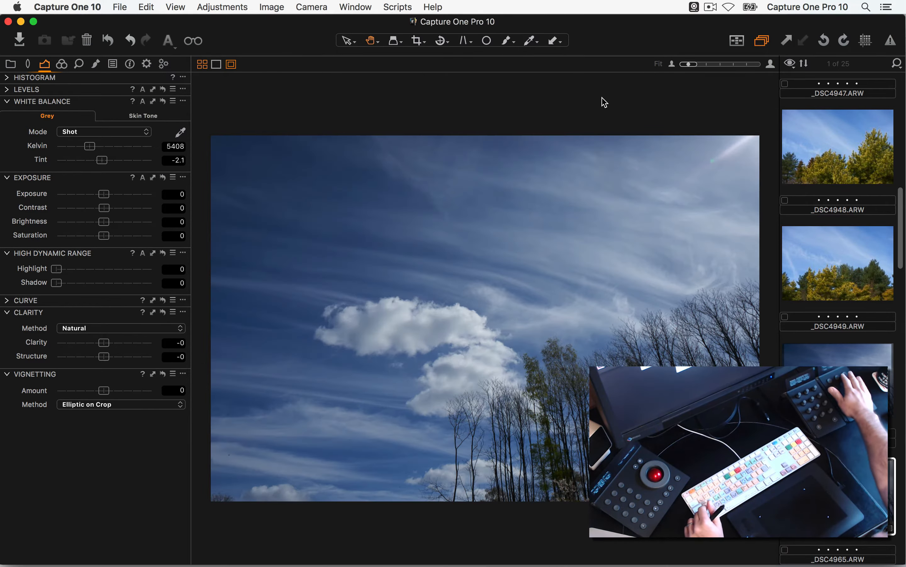
Step: Toggle recipe proofing and the focus mask on and off for the sky photo
key("y")
key("y")
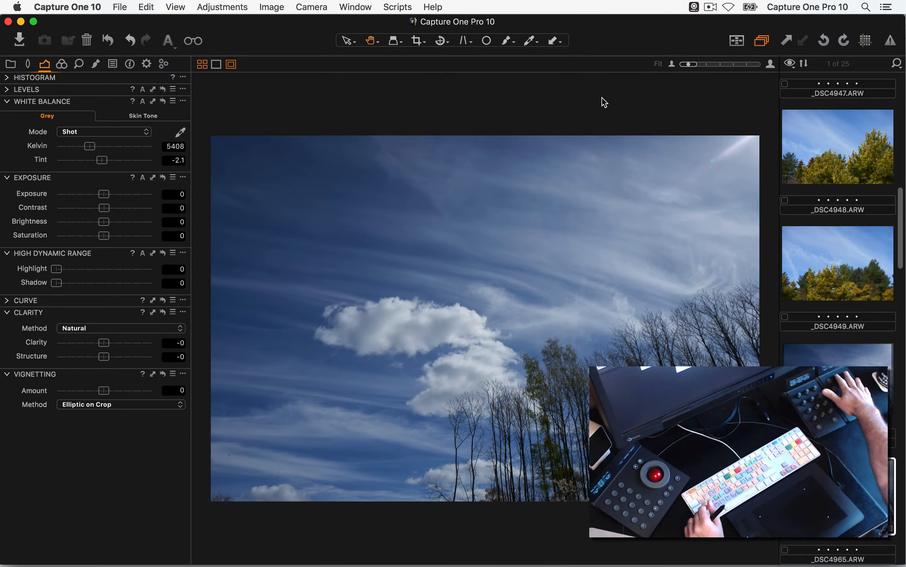
key("shift+super+f")
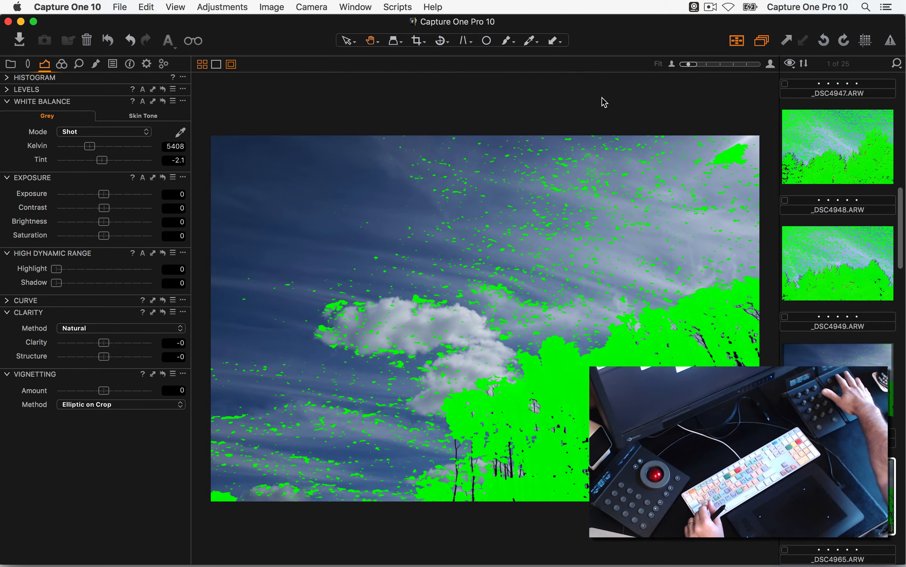
key("shift+super+f")
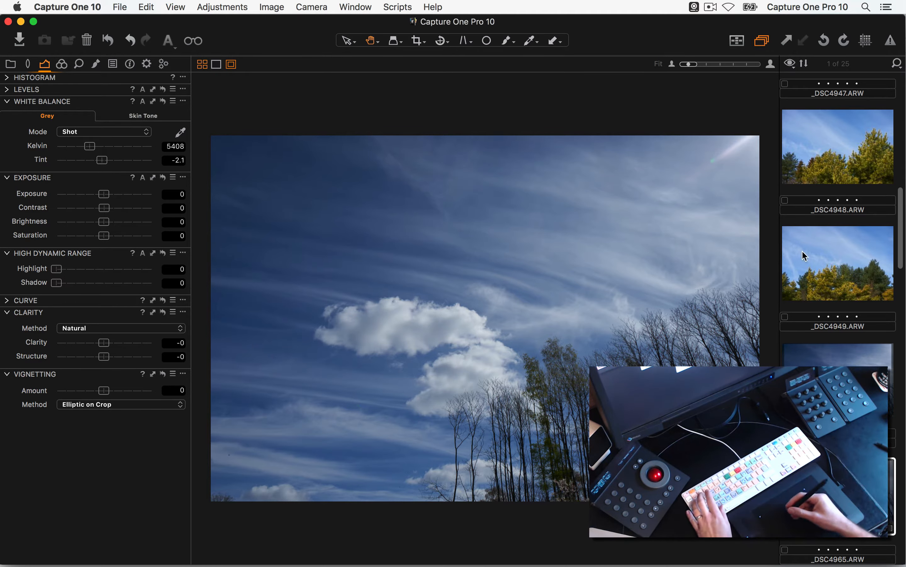
Step: Check the remaining Element-Bt button functions in Tangent Mapper and go back to Capture One
key("super+Tab")
left_click(283, 285)
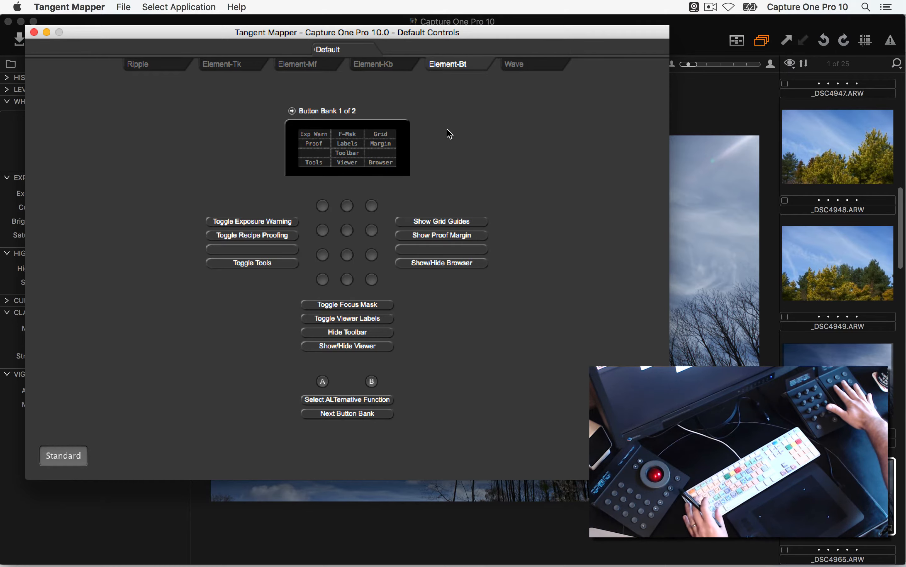
key("super+Tab")
Step: Toggle the viewer labels repeatedly, leaving the shooting data and file name displayed beneath the photo
key("super+alt+i")
key("super+alt+i")
key("super+alt+i")
key("super+alt+i")
key("super+alt+i")
key("super+alt+i")
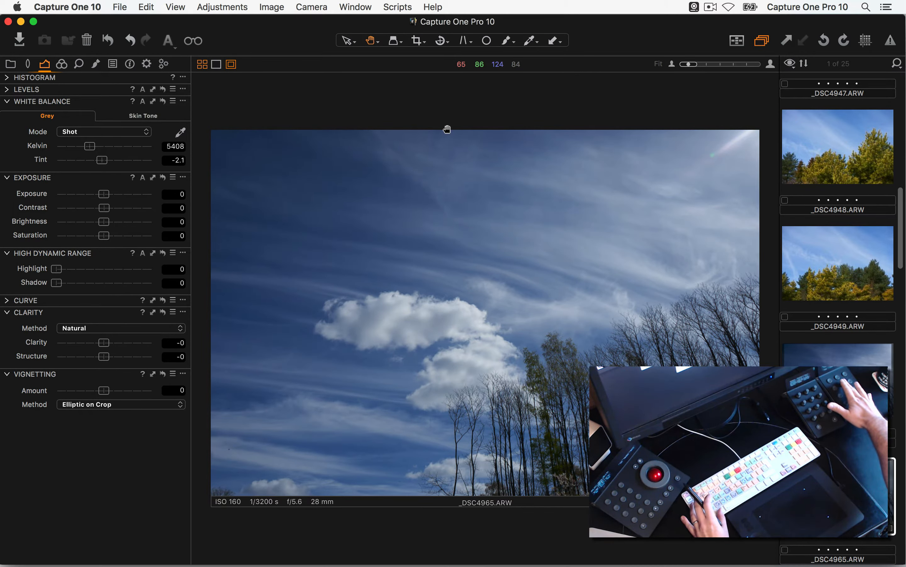
key("super+alt+i")
key("super+alt+i")
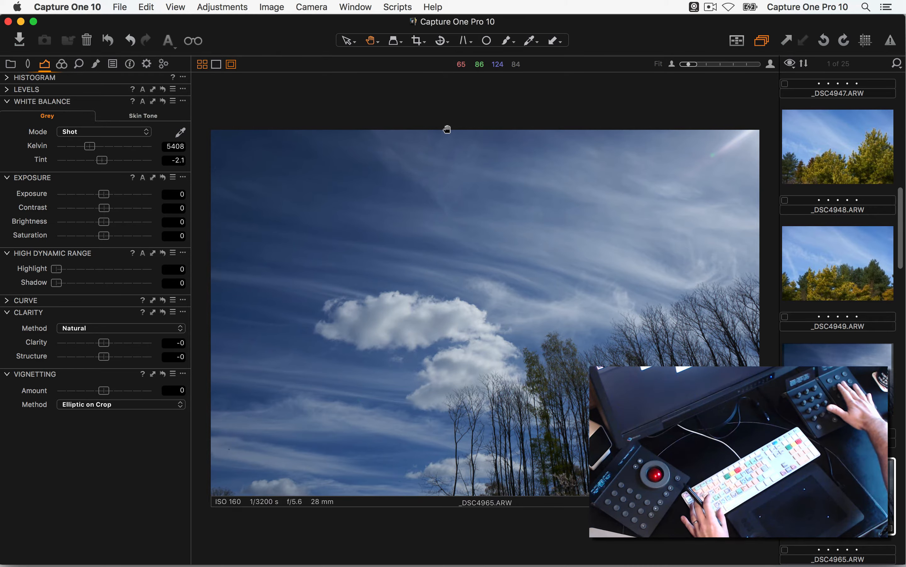
Step: Hide and restore the toolbar, and do the same with the tools
key("super+alt+t")
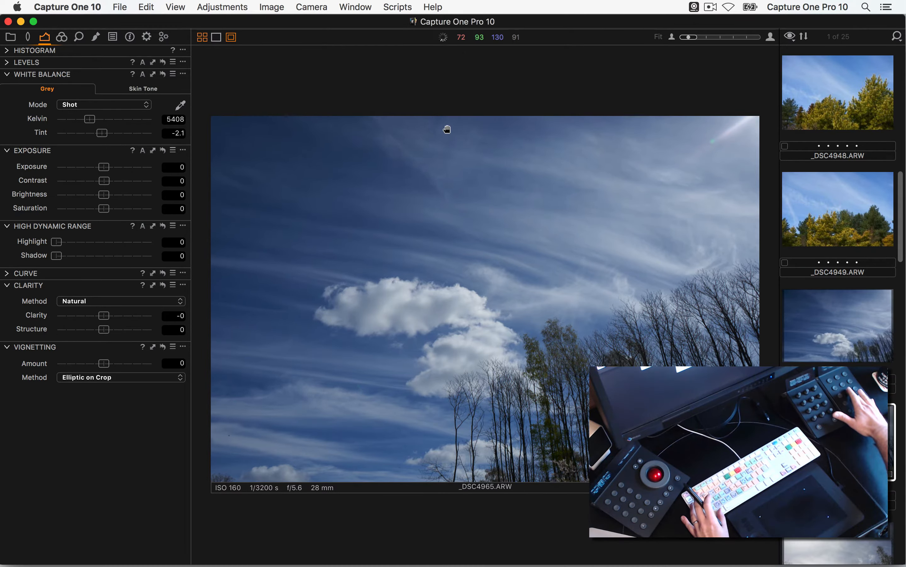
key("super+alt+t")
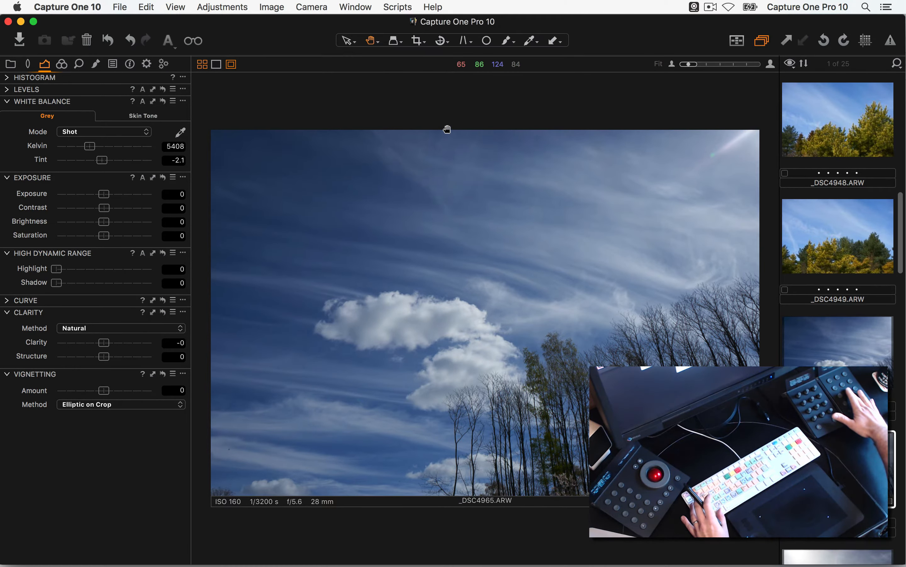
key("super+t")
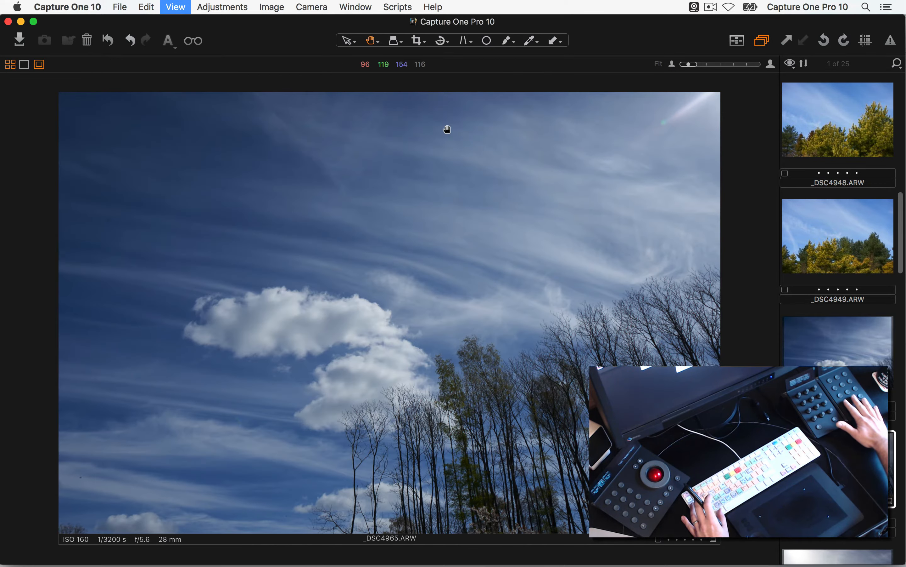
key("super+t")
Step: Hide and restore the viewer, and do the same with the browser
key("super+alt+v")
key("super+alt+v")
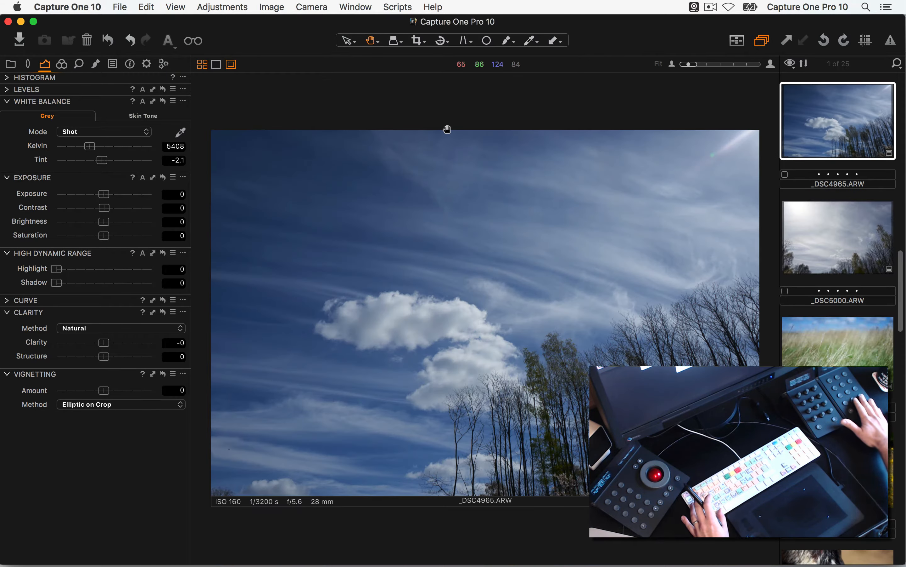
key("super+shift+b")
key("super+shift+b")
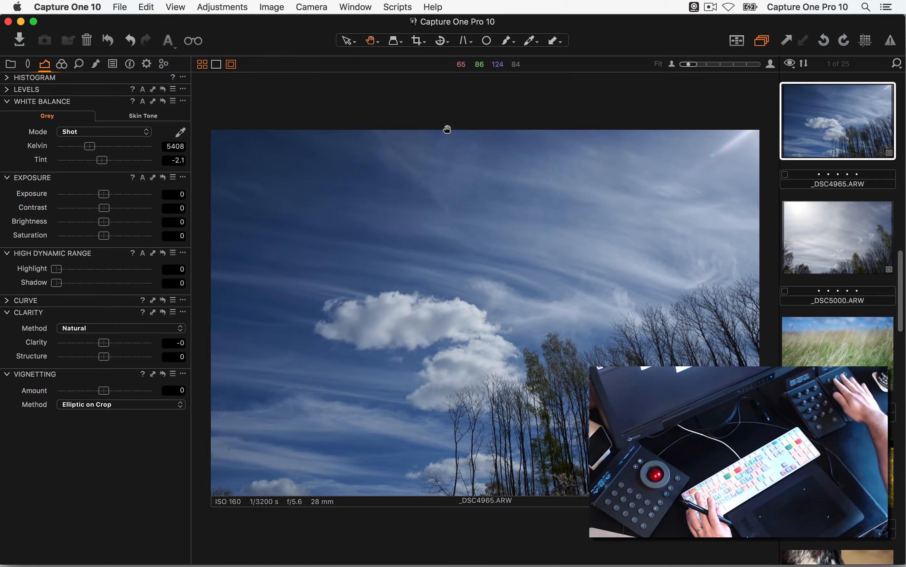
Step: Review the Element-Bt button banks and the Element-Kb knob assignments in Tangent Mapper, and return to Capture One
key("super+Tab")
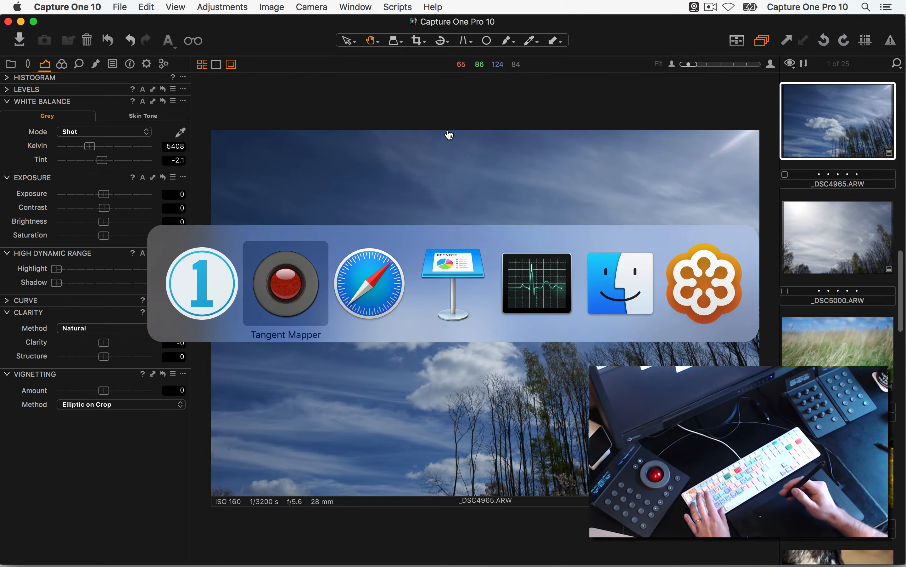
left_click(292, 111)
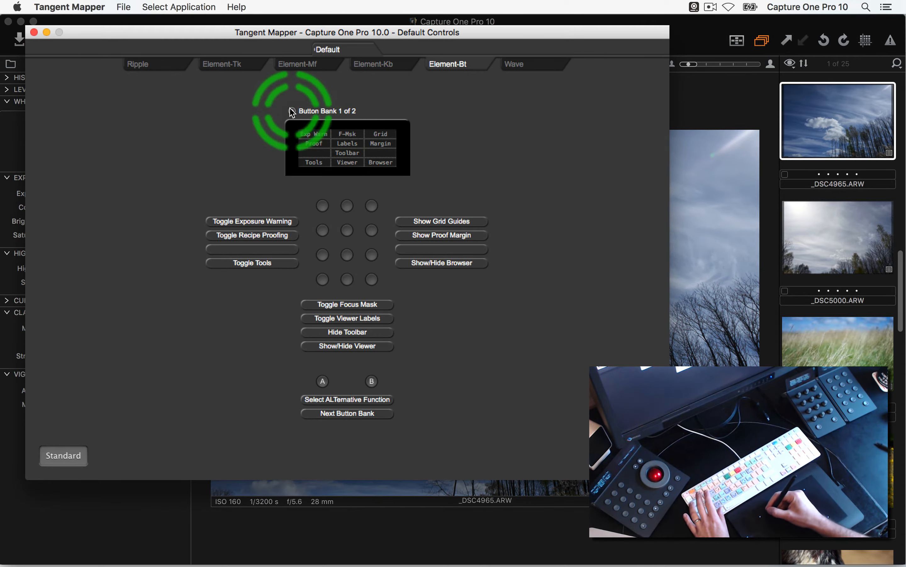
left_click(292, 111)
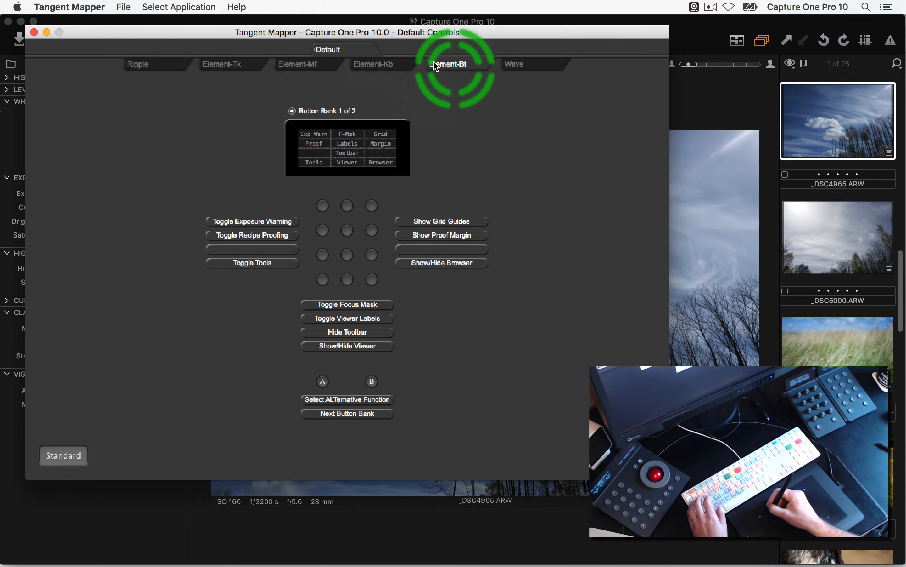
left_click(383, 65)
key("super+Tab")
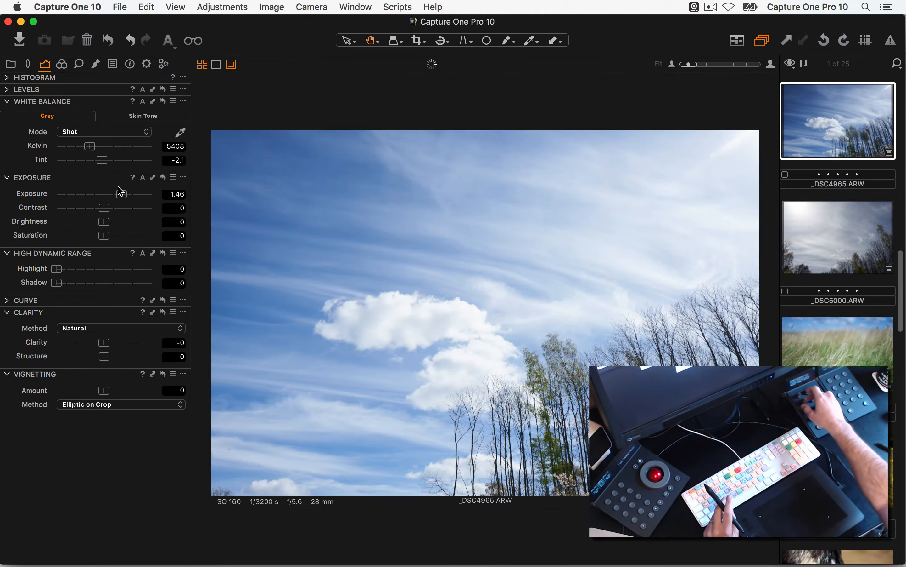
Step: Reset the photo's exposure adjustment and hide both the tools and the browser to enlarge the viewer
key("super+r")
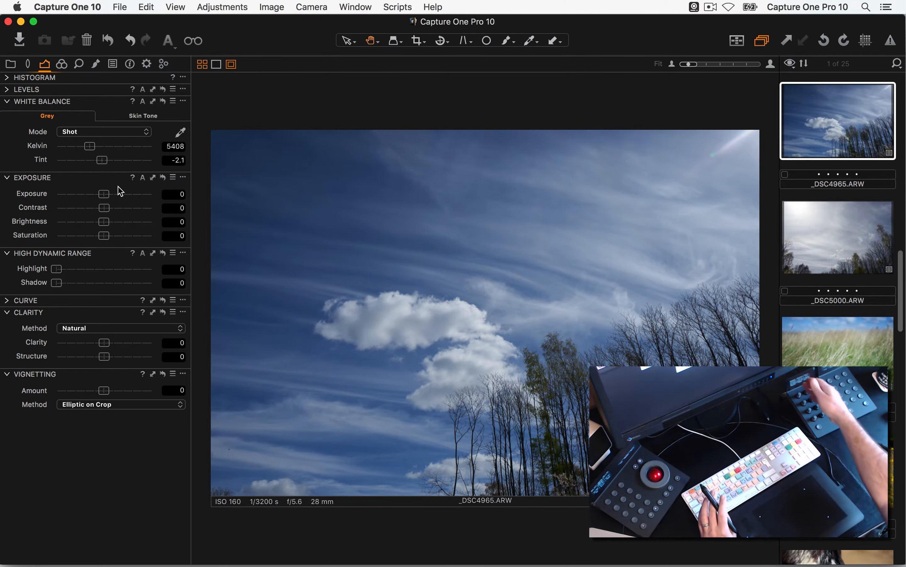
key("minus")
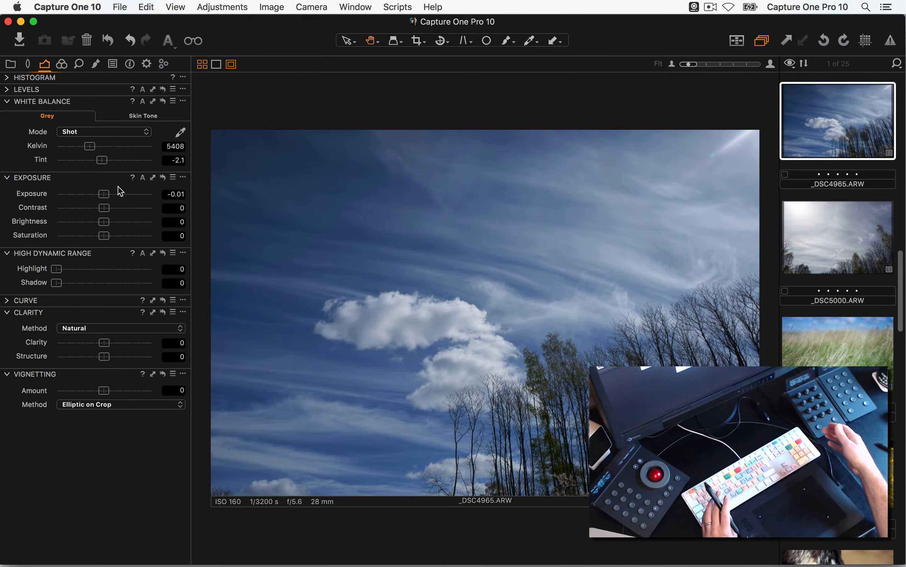
key("super+t")
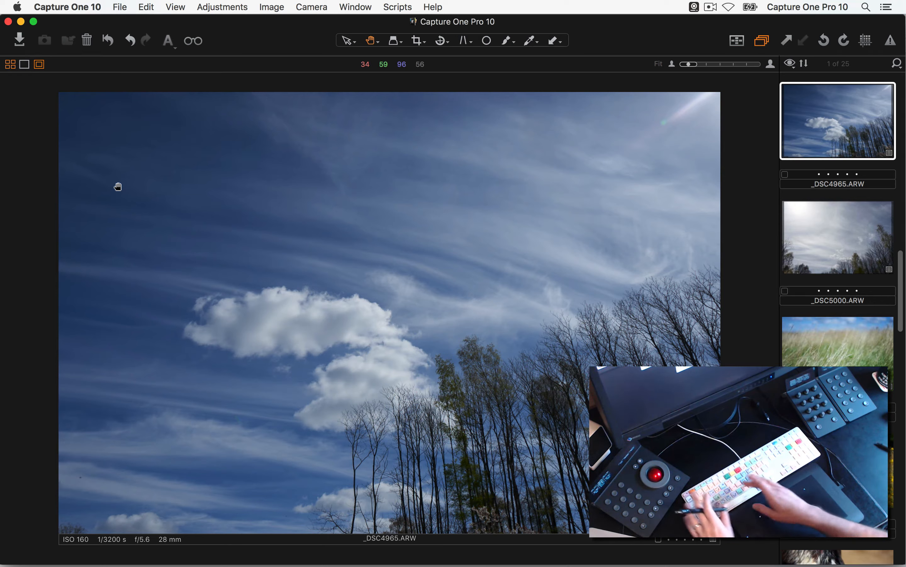
key("super+b")
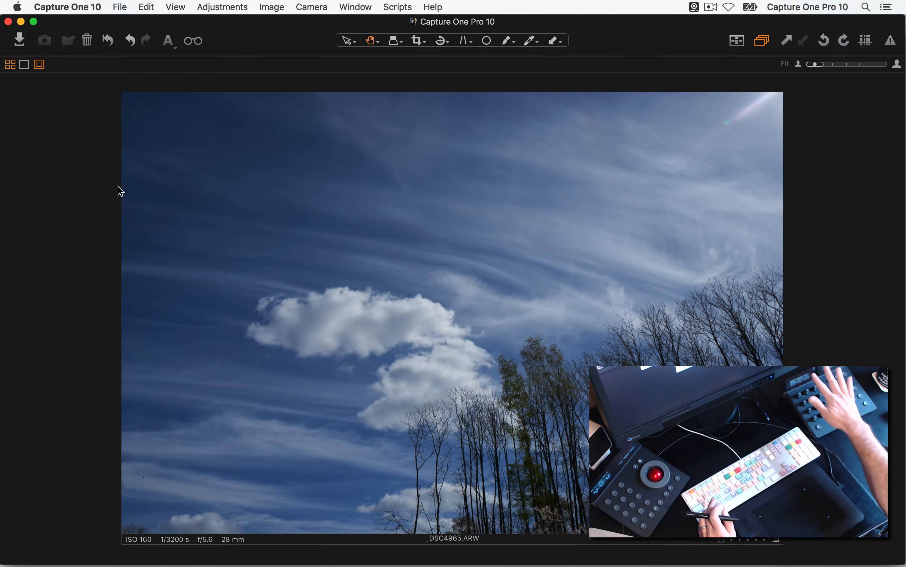
Step: Switch to Tangent Mapper and examine the second knob bank of the Element-Kb panel
key("super+Tab")
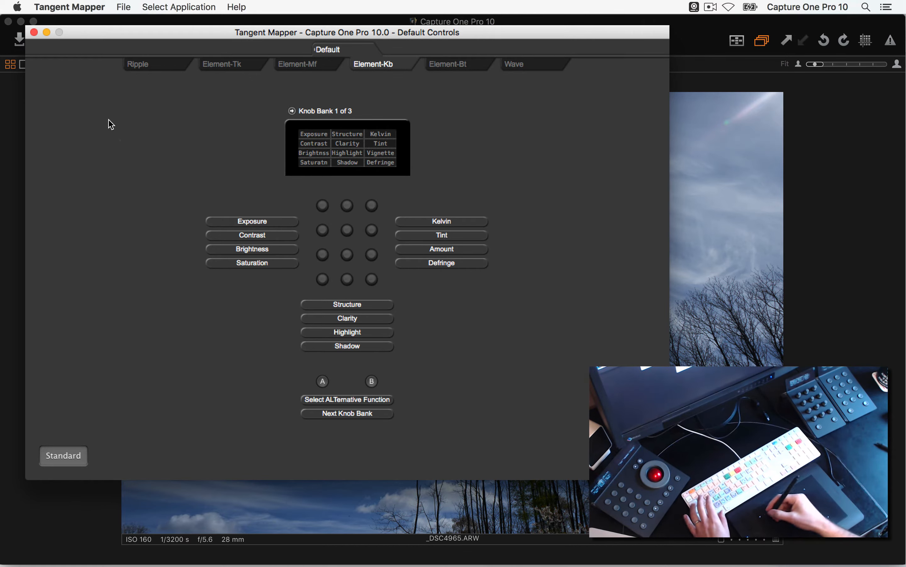
left_click(380, 130)
left_click(292, 110)
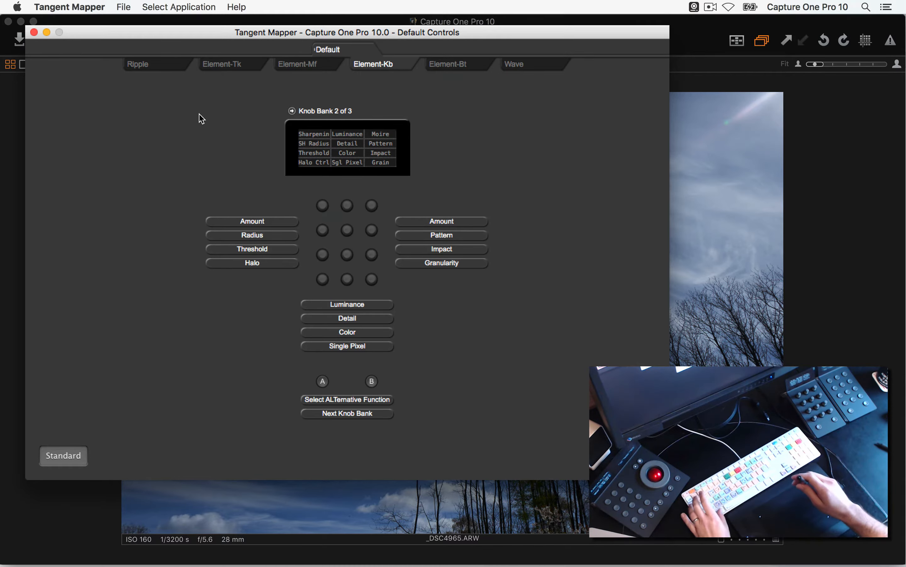
Step: Return to Capture One and convert the photo of clouds and trees to black and white
key("super+Tab")
key("super+b")
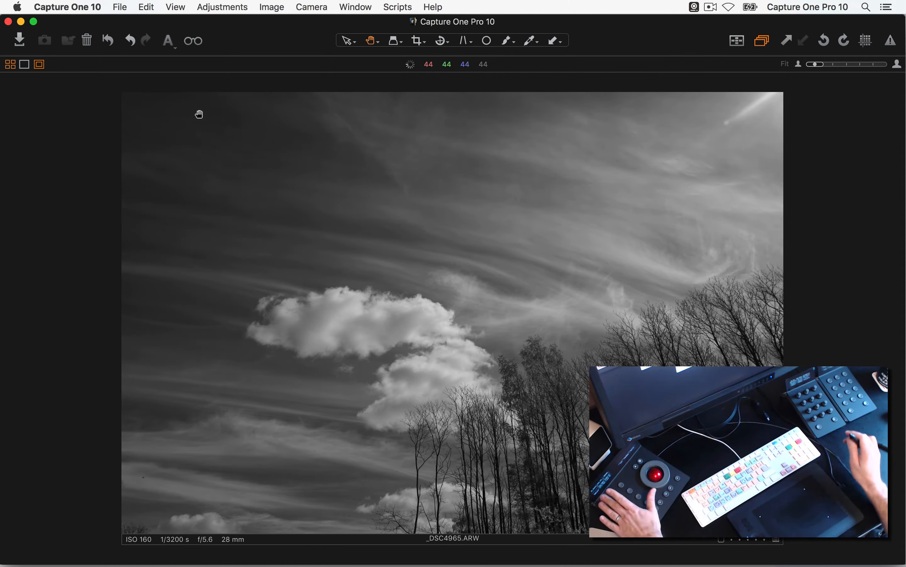
key("super+b")
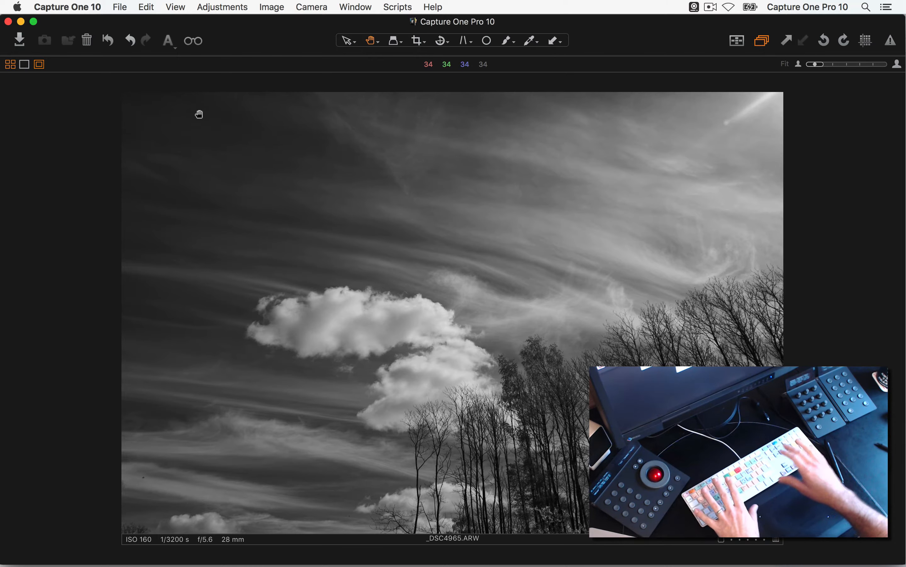
Step: Show the tools again and set the photo's contrast to 13
key("super+alt+t")
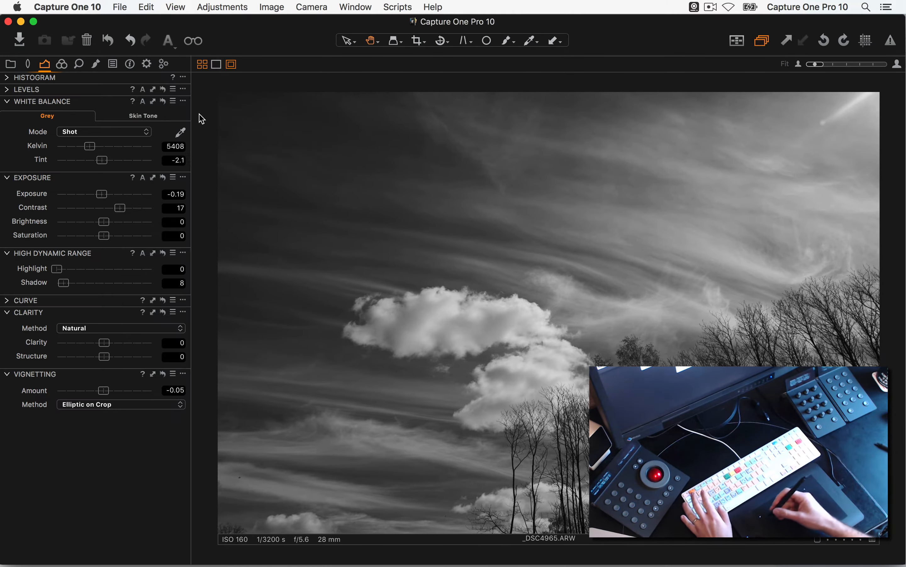
left_click(112, 206)
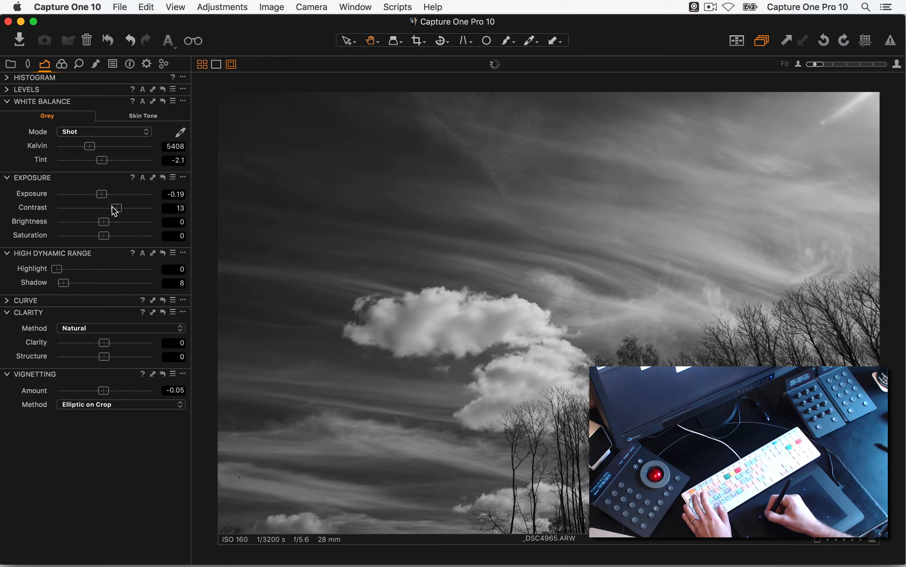
Step: Set the photo's contrast to 14 and show the Black & White color sensitivity controls
left_click_drag(112, 206, 114, 206)
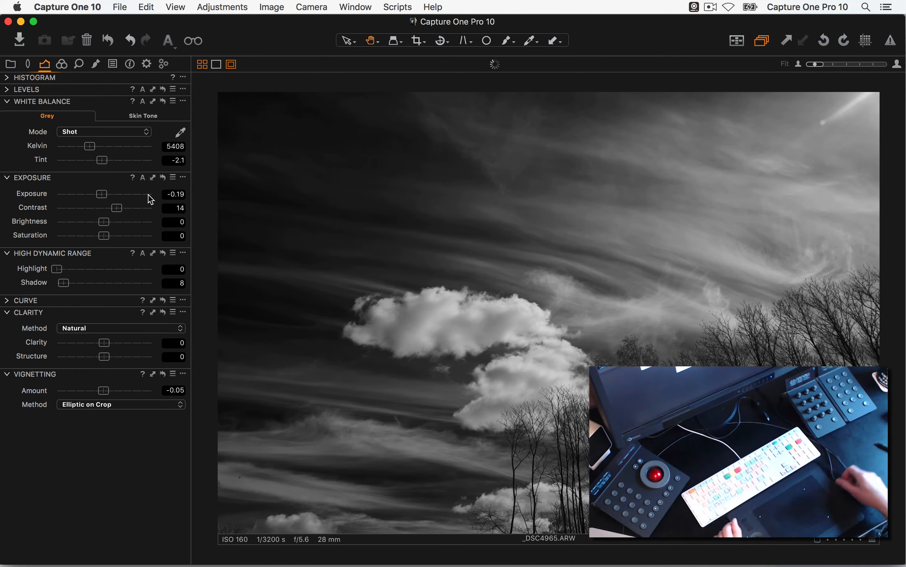
left_click(68, 67)
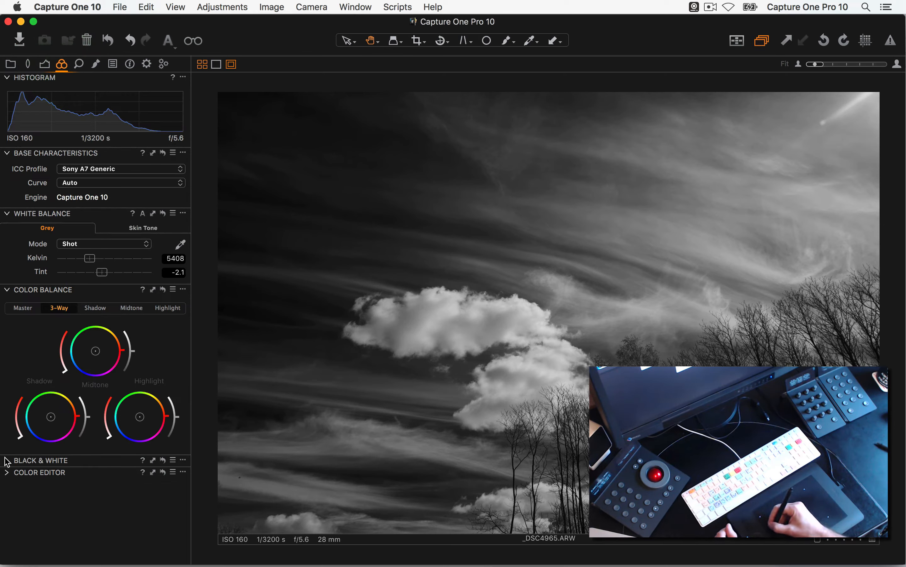
left_click(6, 460)
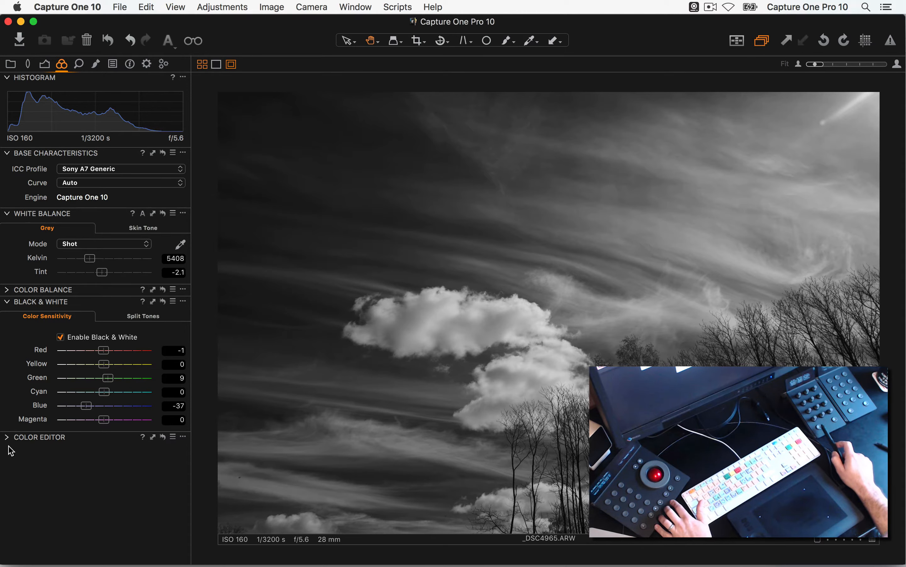
Step: Turn black and white off and on again to compare the sky photo with its color version
key("b")
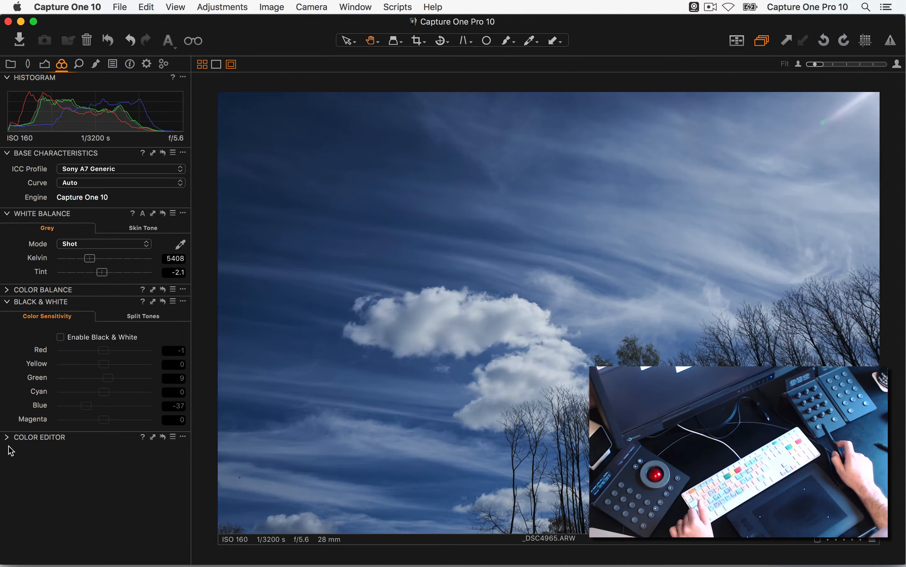
key("b")
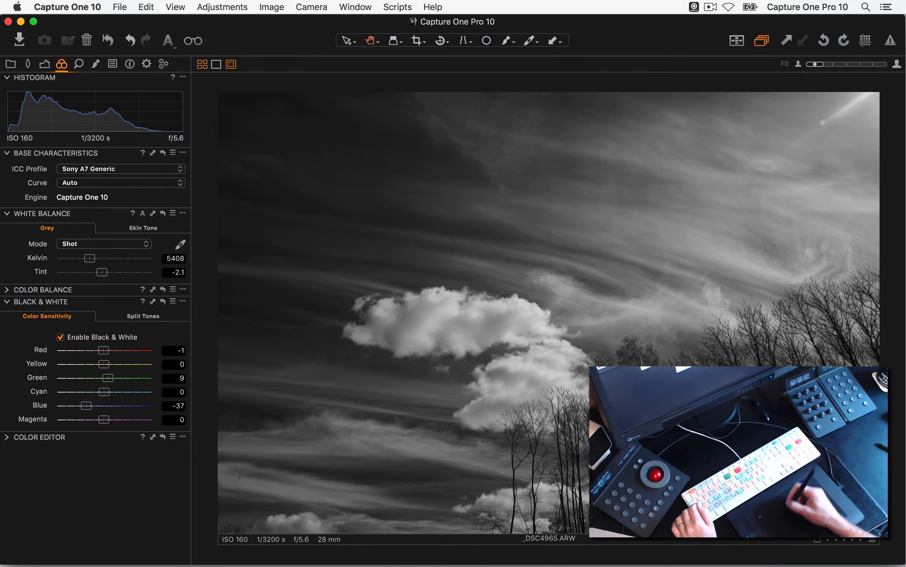
left_click(460, 213)
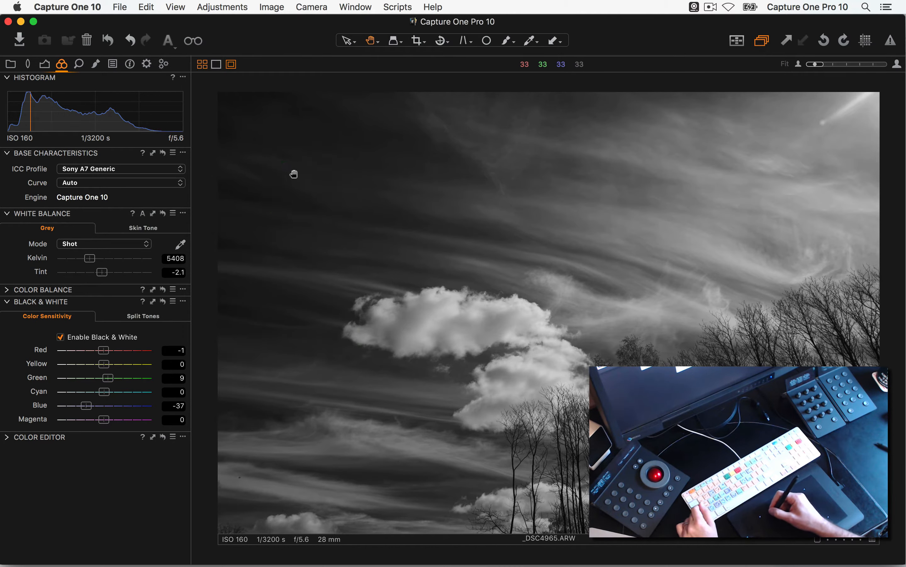
Step: Open the last album in the Photographers group and show the local adjustment tools for the photo of peppers
left_click(11, 65)
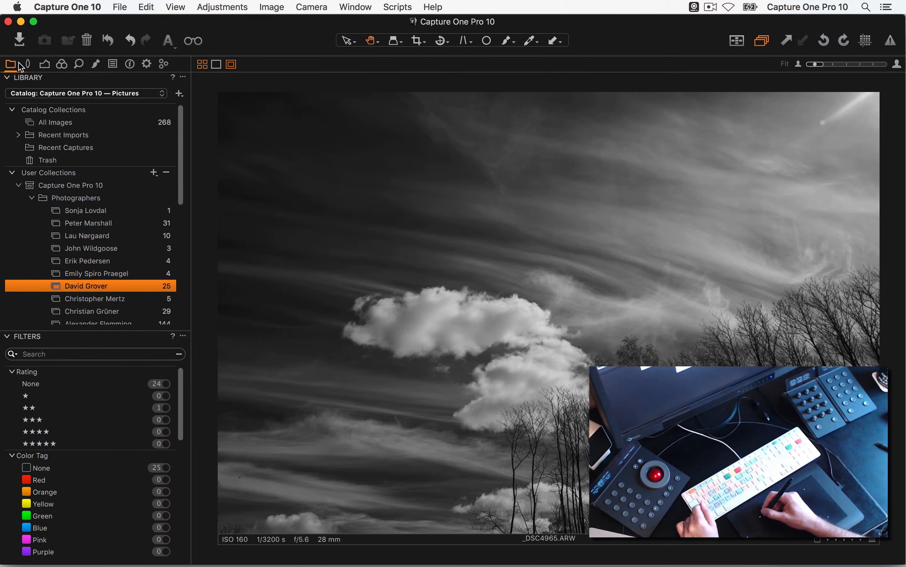
scroll(107, 262, "down", 3)
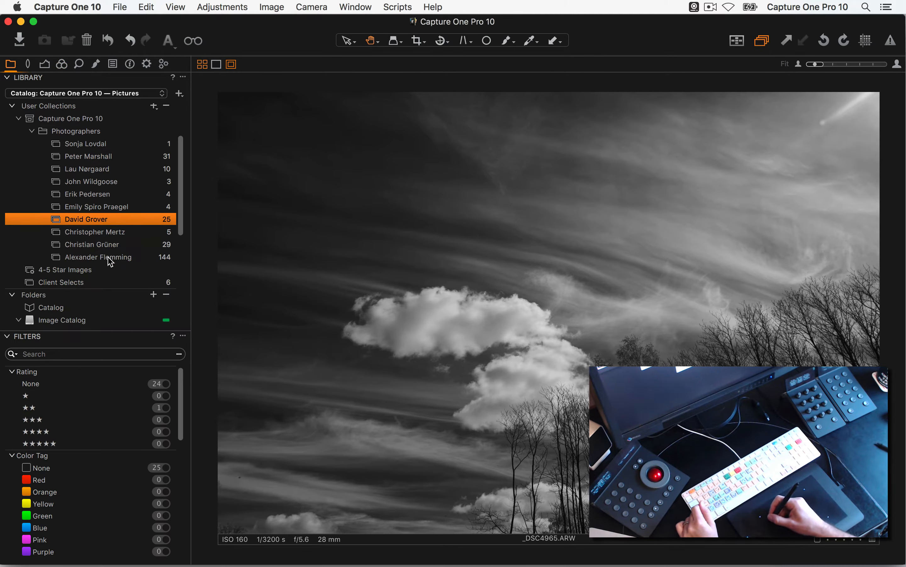
left_click(107, 257)
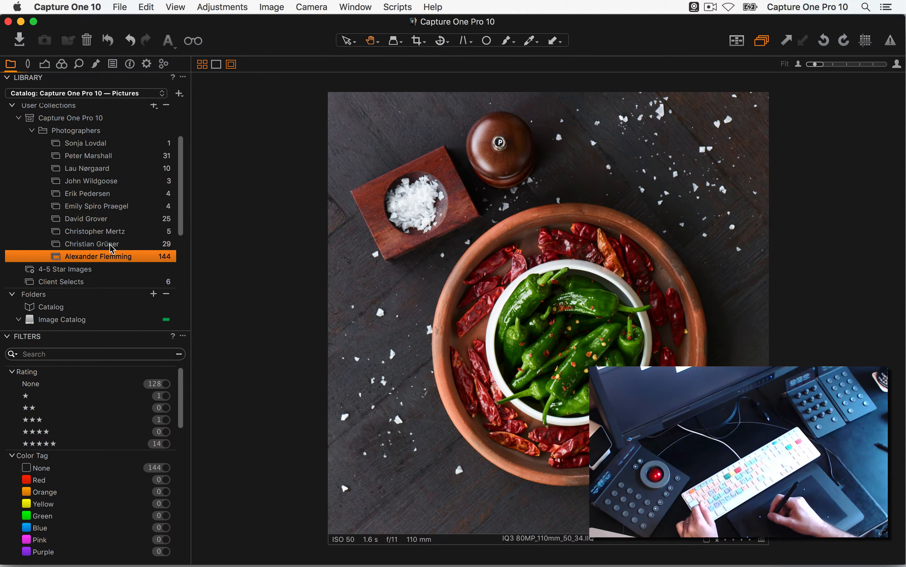
left_click(98, 65)
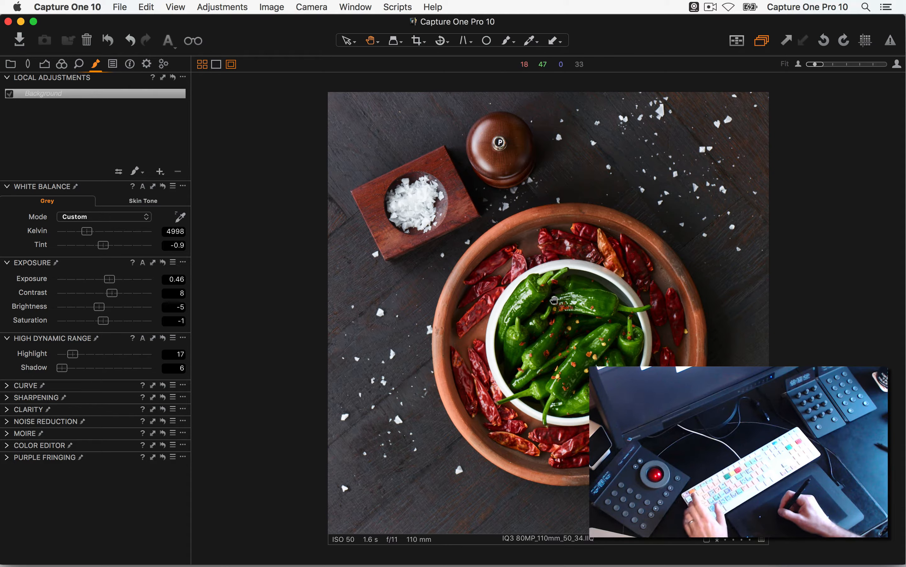
Step: Switch to Tangent Mapper and examine the button and trackerball mappings of the Element-Mf panel
key("super+Tab")
left_click(286, 283)
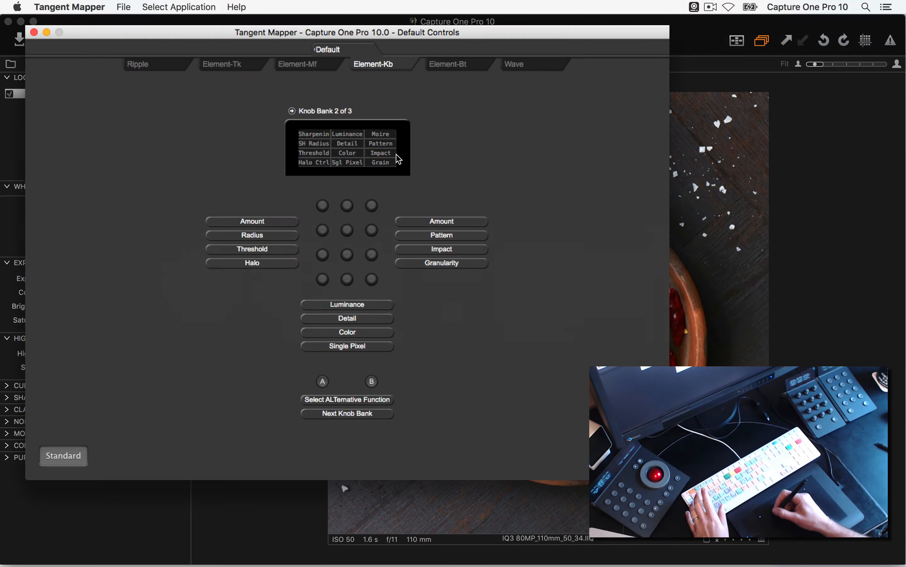
left_click(304, 67)
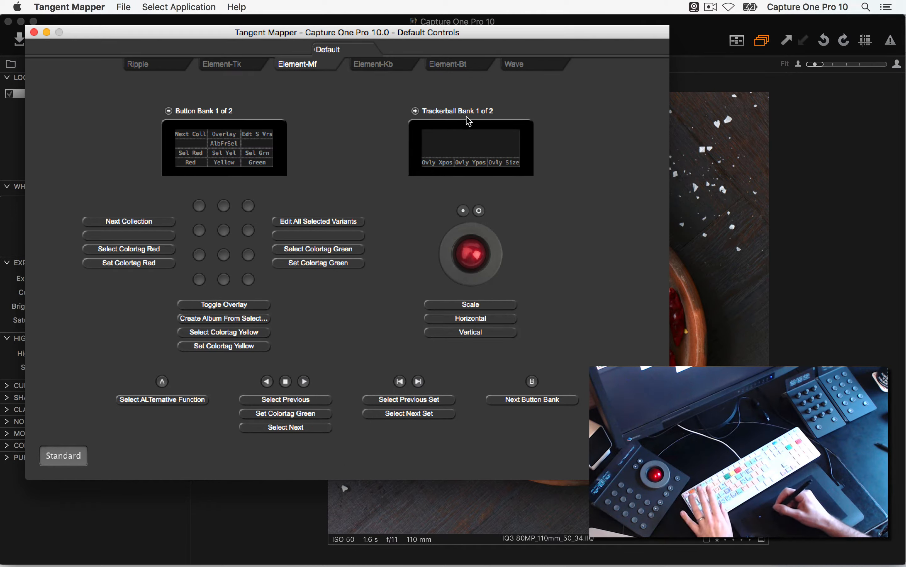
Step: Return to Capture One, activate the Draw Mask brush and repeatedly enlarge and shrink it over the dark table
key("super+Tab")
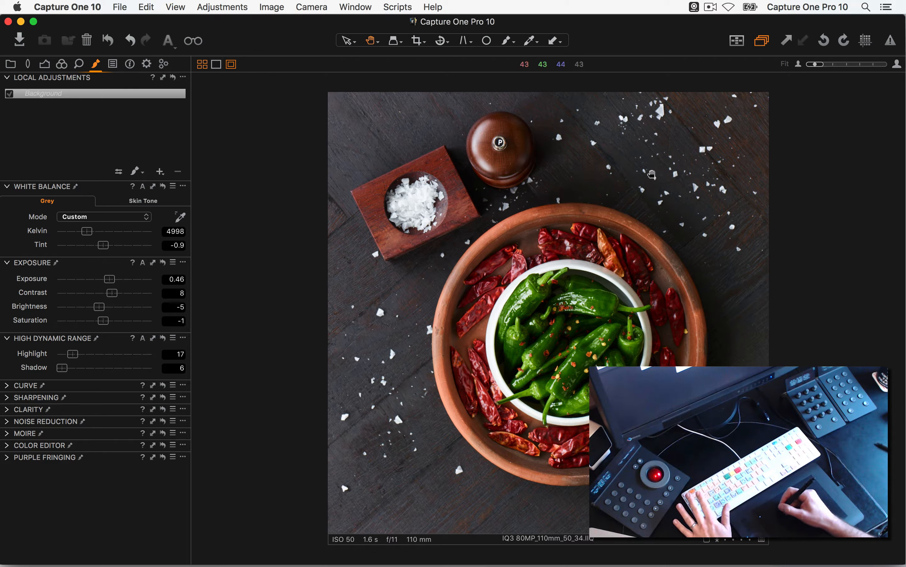
key("b")
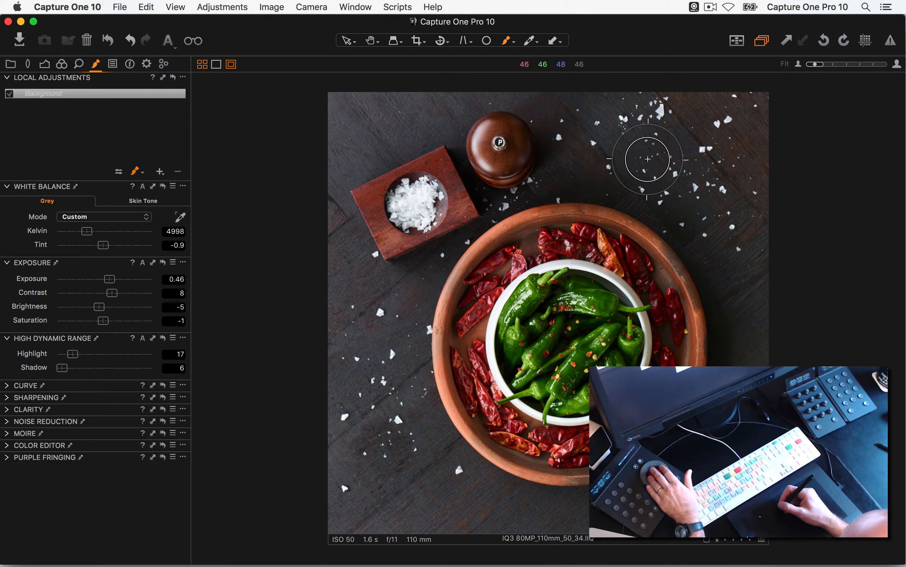
key("bracketright")
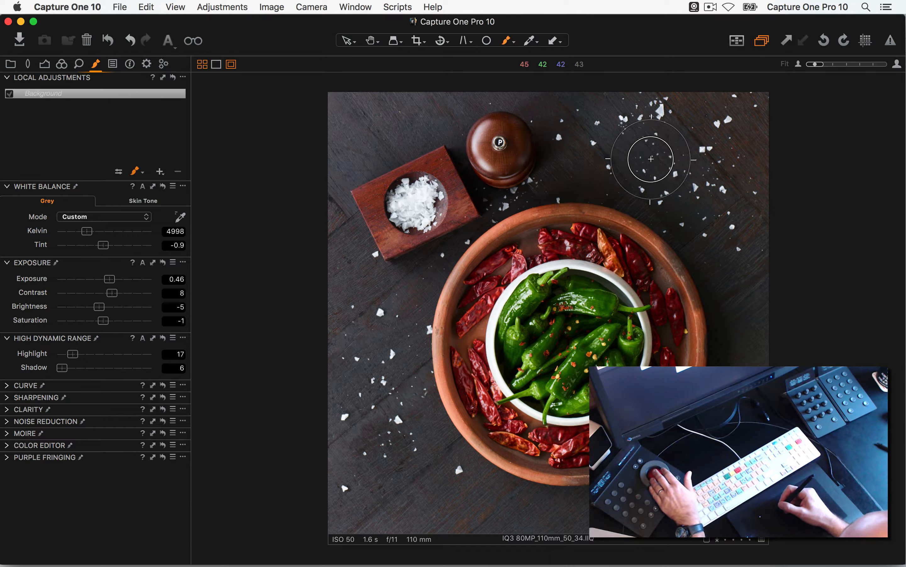
key("bracketright")
key("bracketright")
key("bracketright")
key("bracketright")
key("bracketright")
key("bracketright")
key("bracketright")
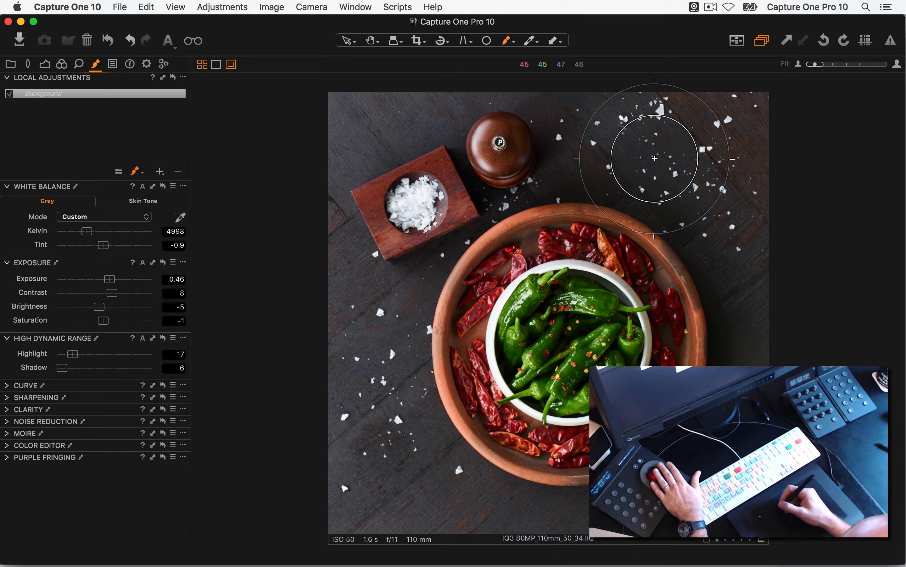
key("bracketleft")
key("bracketleft")
key("bracketleft")
key("bracketleft")
key("bracketleft")
key("bracketleft")
key("bracketleft")
key("bracketleft")
key("bracketleft")
key("bracketleft")
key("bracketright")
key("bracketright")
key("bracketright")
key("bracketright")
key("bracketright")
key("bracketright")
key("bracketright")
key("bracketleft")
key("bracketleft")
key("bracketleft")
key("bracketleft")
key("bracketleft")
key("bracketleft")
key("bracketleft")
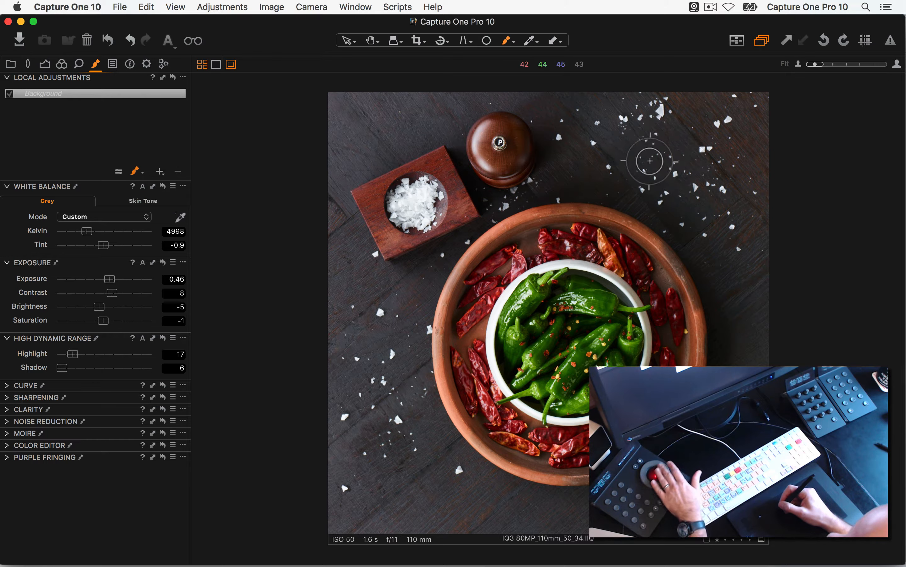
key("bracketright")
key("bracketright")
key("bracketright")
key("bracketright")
key("bracketright")
key("bracketright")
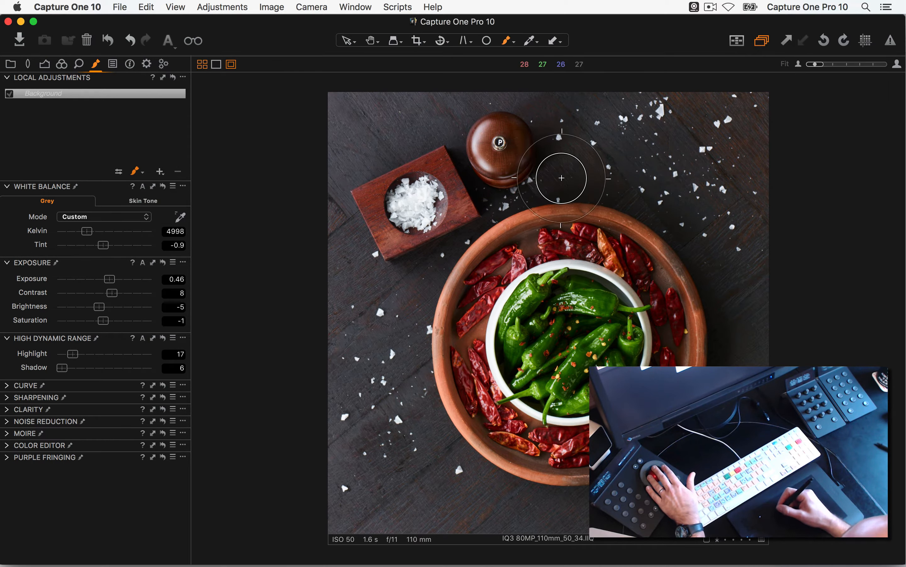
Step: Paint a trial mask over the green peppers, pepper mill and salt box, and delete its adjustment layer
mouse_move(528, 311)
left_mouse_down()
mouse_move(516, 338)
mouse_move(549, 383)
mouse_move(612, 382)
mouse_move(621, 323)
mouse_move(528, 294)
mouse_move(569, 386)
mouse_move(528, 313)
mouse_move(537, 328)
mouse_move(583, 301)
left_mouse_up()
mouse_move(556, 193)
left_mouse_down()
mouse_move(480, 142)
mouse_move(504, 162)
mouse_move(516, 140)
mouse_move(492, 128)
mouse_move(499, 163)
mouse_move(489, 139)
mouse_move(486, 163)
left_mouse_up()
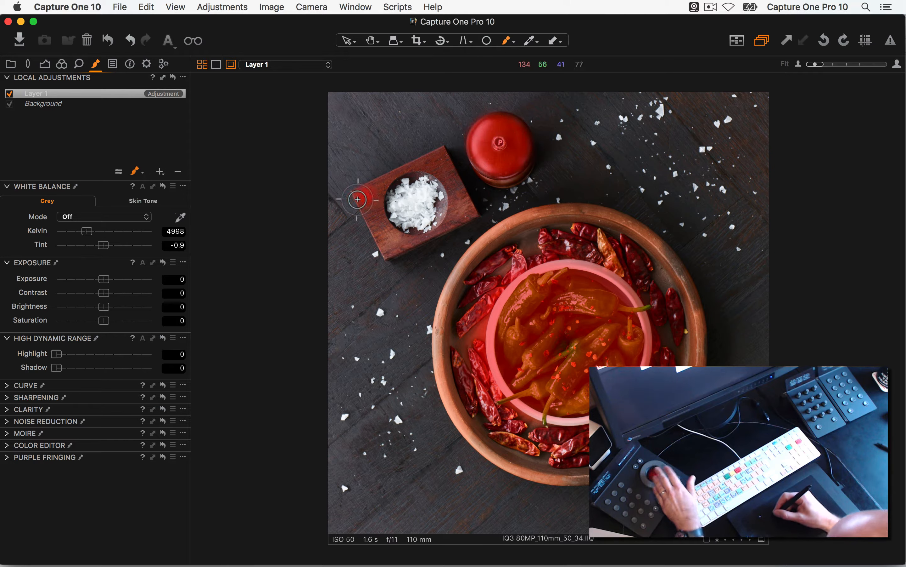
mouse_move(358, 198)
left_mouse_down()
mouse_move(398, 192)
mouse_move(449, 166)
mouse_move(440, 158)
mouse_move(467, 210)
mouse_move(391, 248)
mouse_move(361, 203)
mouse_move(390, 209)
mouse_move(412, 191)
left_mouse_up()
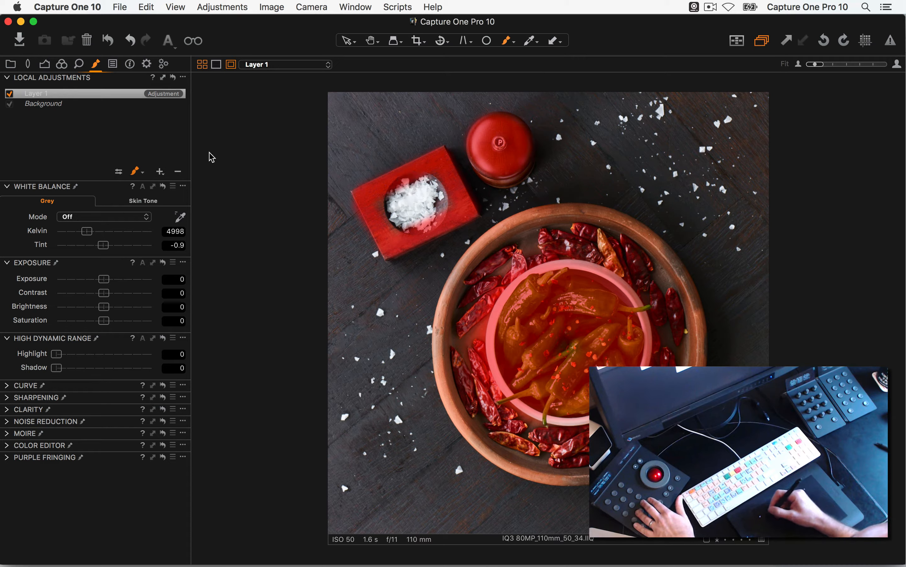
left_click(179, 172)
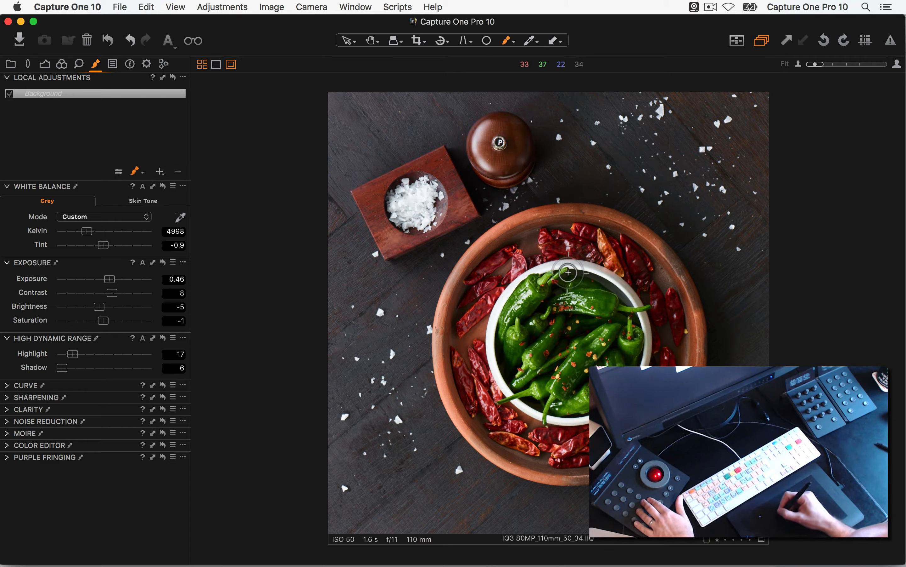
Step: Paint a mask over the bowl of green peppers and the salt box on a new adjustment layer
mouse_move(570, 274)
left_mouse_down()
mouse_move(507, 314)
mouse_move(513, 359)
mouse_move(545, 397)
mouse_move(626, 315)
mouse_move(542, 278)
mouse_move(493, 387)
mouse_move(643, 359)
mouse_move(529, 298)
mouse_move(625, 303)
left_mouse_up()
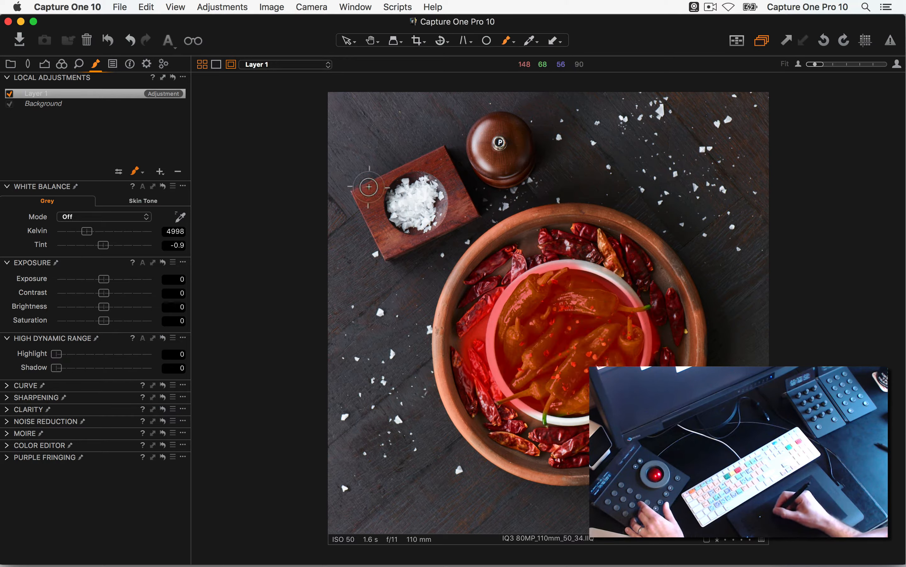
mouse_move(349, 162)
left_mouse_down()
mouse_move(384, 243)
mouse_move(416, 136)
mouse_move(337, 165)
left_mouse_up()
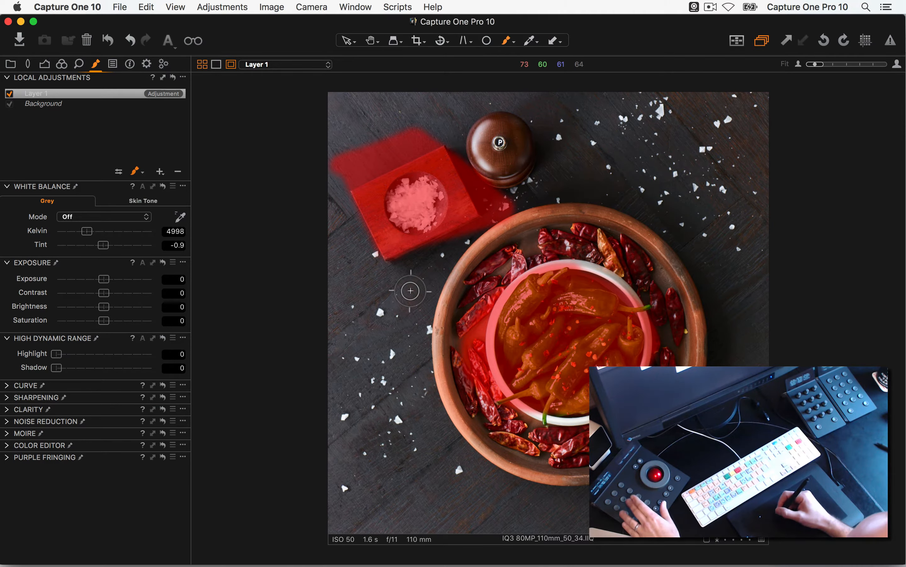
key("super+i")
key("super+i")
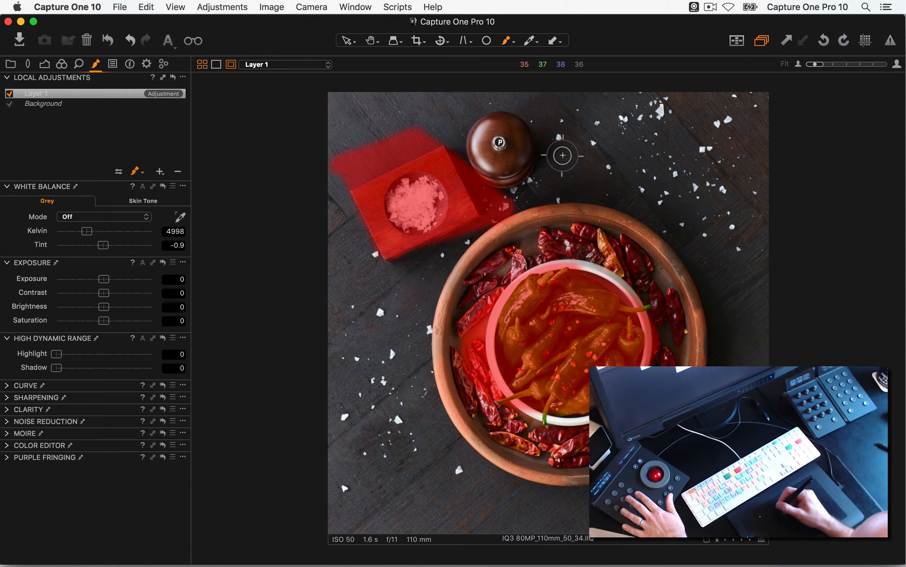
Step: Add a second adjustment layer and paint its mask over the pepper mill
key("super+shift+n")
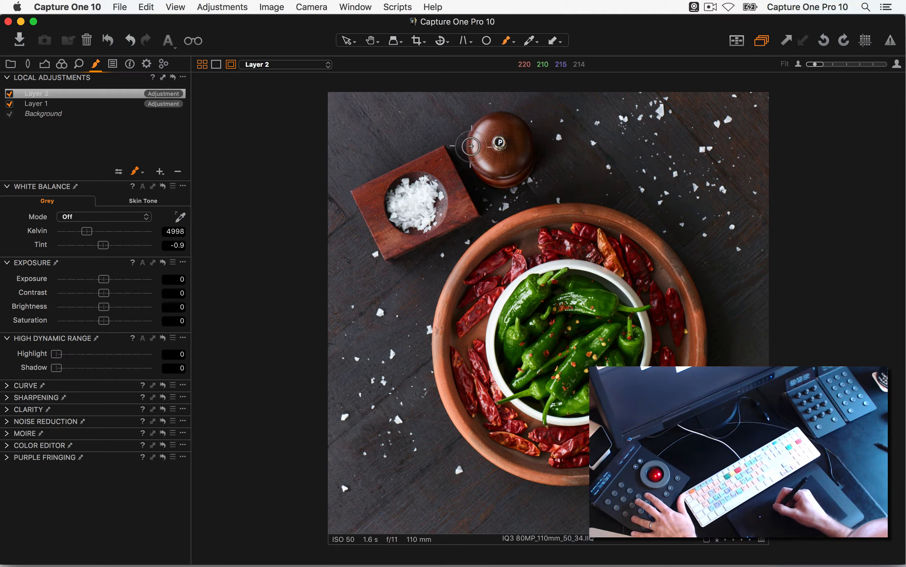
mouse_move(483, 157)
left_mouse_down()
mouse_move(503, 126)
mouse_move(483, 150)
mouse_move(502, 125)
mouse_move(514, 161)
mouse_move(482, 142)
mouse_move(496, 121)
mouse_move(527, 121)
mouse_move(510, 104)
left_mouse_up()
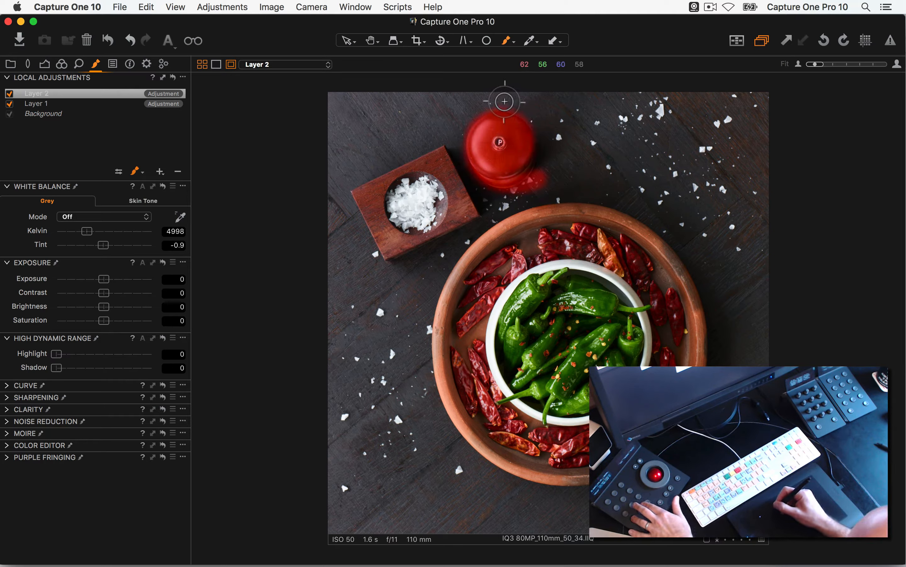
Step: Move the layer selection up and down between Layer 2 and Background to view each mask, ending on Layer 2
key("Down")
key("Down")
key("Up")
key("Up")
key("Down")
key("Down")
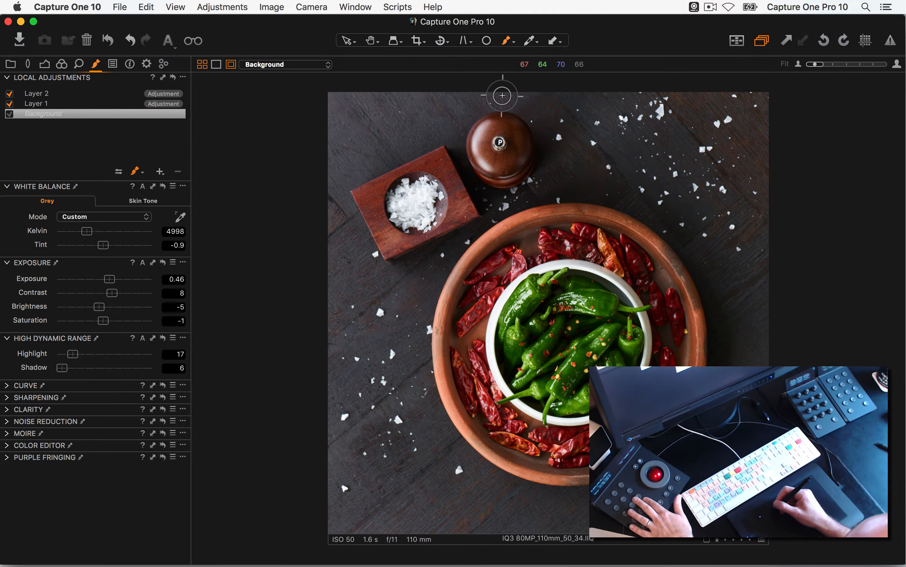
key("Up")
key("Up")
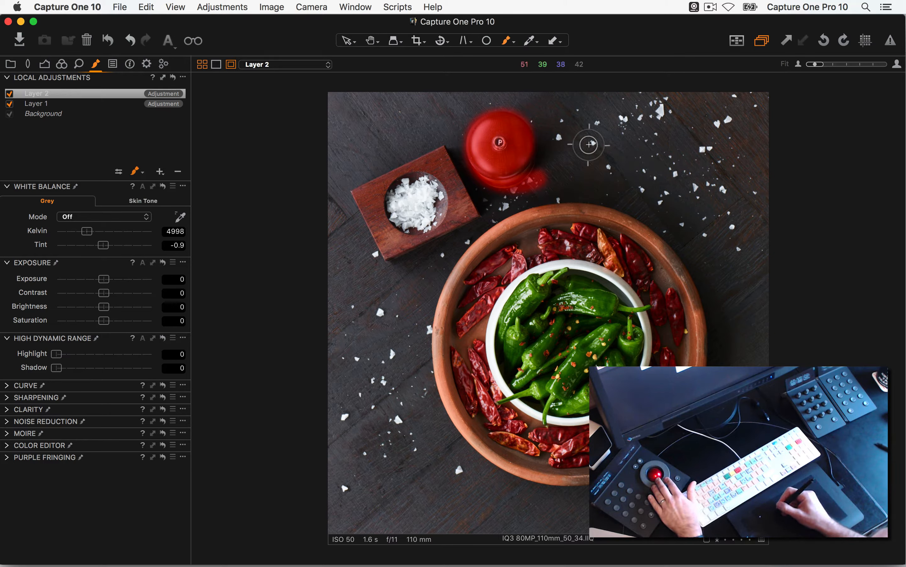
Step: Extend Layer 2's mask with a zigzag stroke across the table beside the bowl and enlarged brush strokes over the peppers
mouse_move(590, 144)
left_mouse_down()
mouse_move(612, 162)
mouse_move(688, 174)
mouse_move(593, 139)
mouse_move(706, 198)
mouse_move(711, 286)
mouse_move(755, 380)
left_mouse_up()
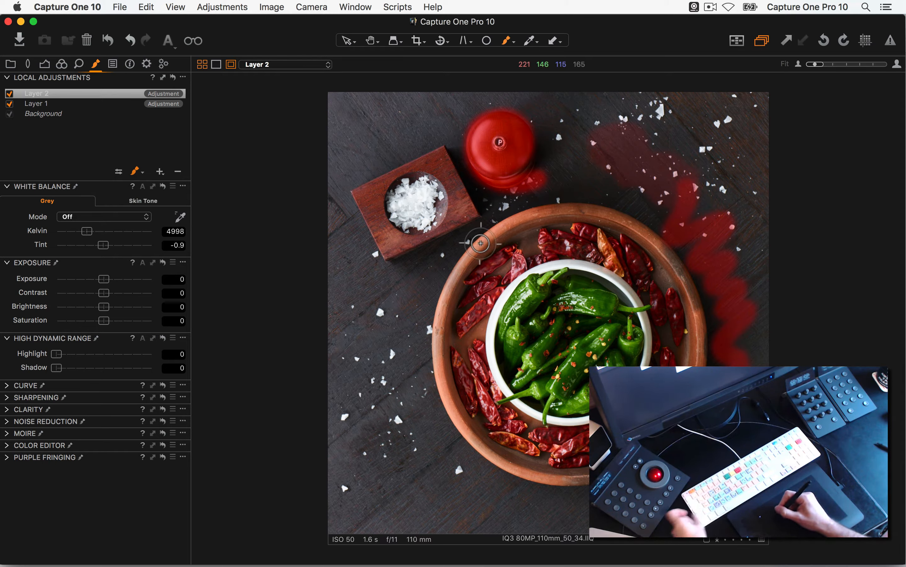
right_click(475, 224)
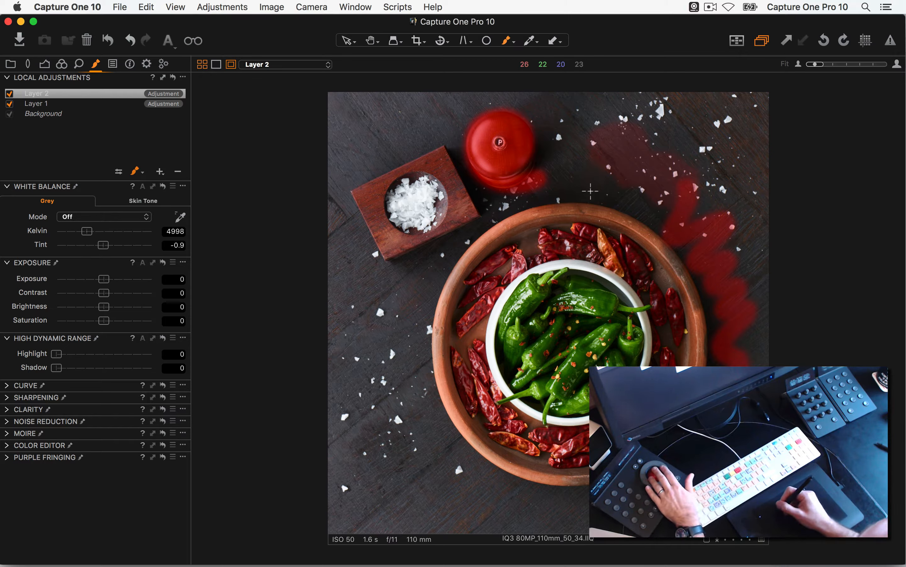
key("]")
key("]")
key("]")
key("]")
key("]")
key("]")
mouse_move(564, 249)
left_mouse_down()
mouse_move(515, 291)
mouse_move(541, 326)
mouse_move(593, 361)
left_mouse_up()
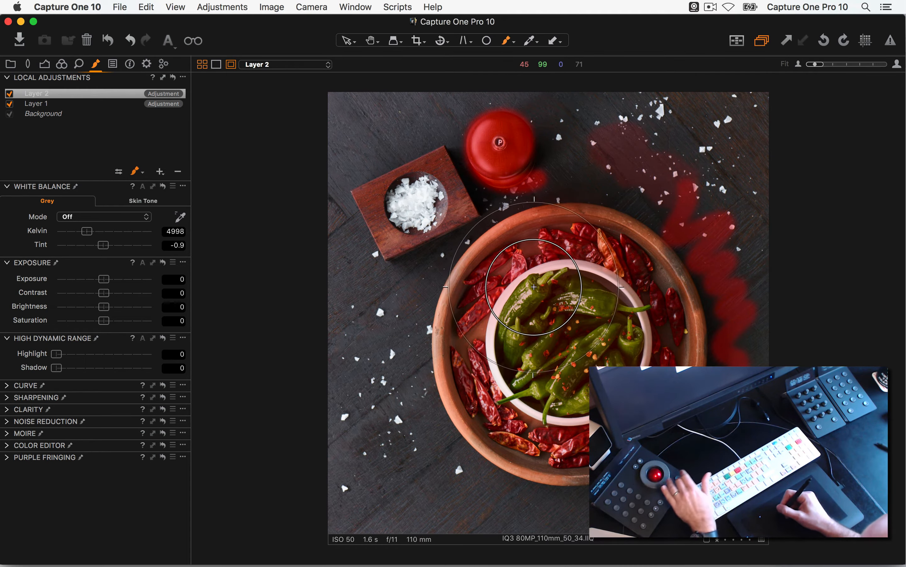
mouse_move(532, 294)
left_mouse_down()
mouse_move(556, 311)
mouse_move(600, 314)
mouse_move(579, 368)
mouse_move(548, 315)
mouse_move(558, 298)
left_mouse_up()
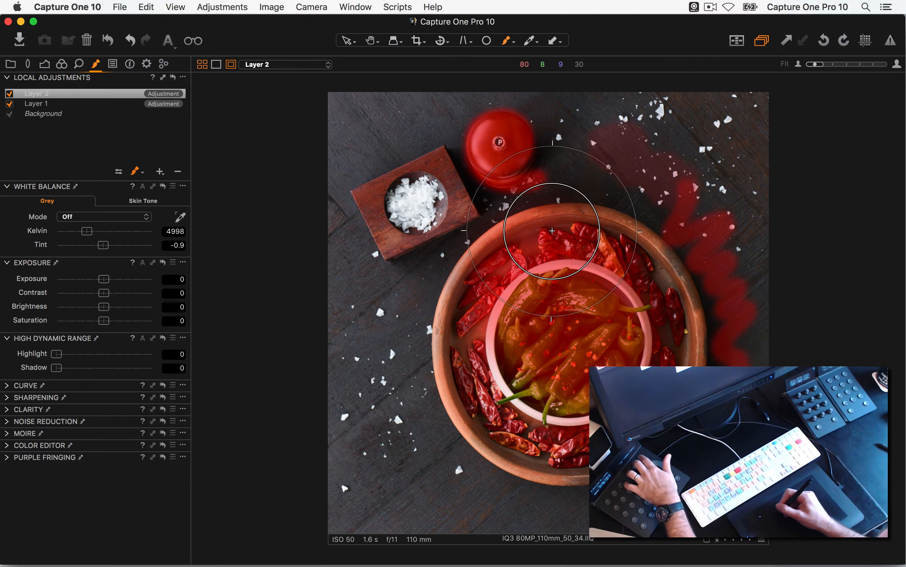
Step: Reduce the mask brush size and open the brush settings near the bowl's rim
key("bracketleft")
key("bracketleft")
key("bracketleft")
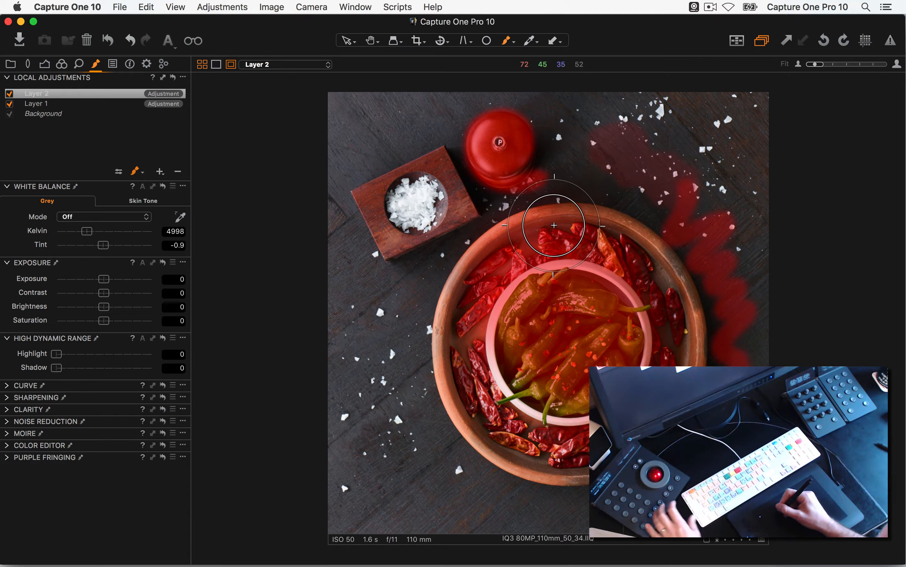
right_click(555, 216)
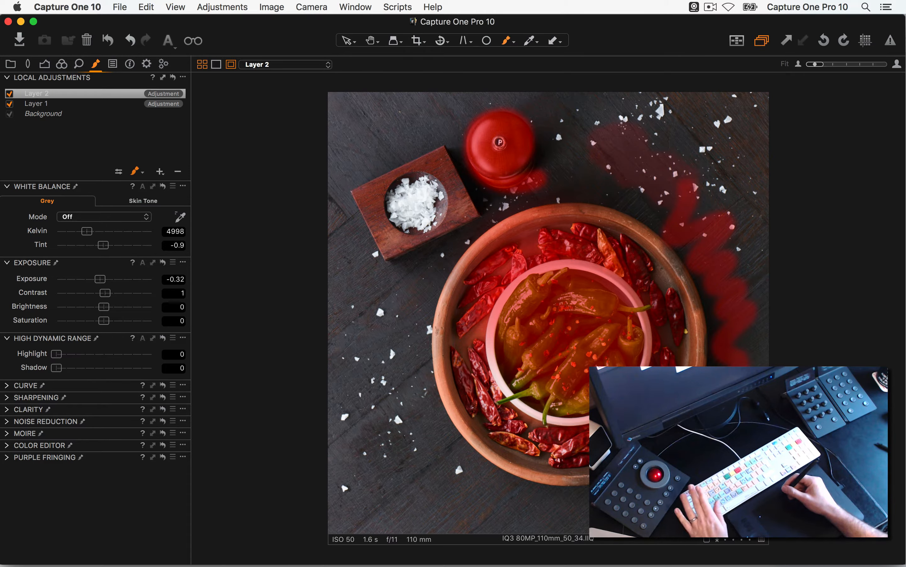
Step: Delete Layer 2 and Layer 1 from the peppers photo's local adjustments
left_click(178, 171)
left_click(177, 171)
Step: Open the recent eCommerce fashion session and show its images as a thumbnail grid
left_click(123, 6)
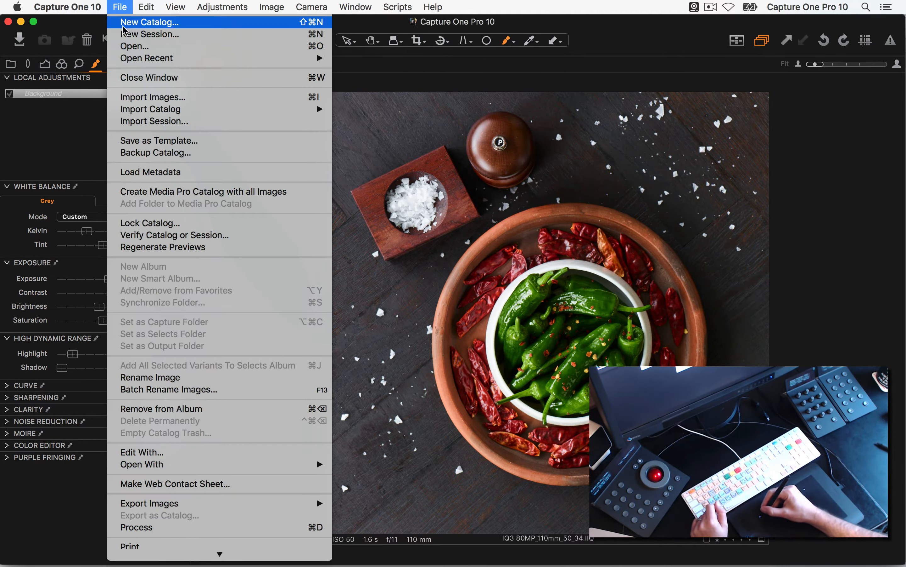
mouse_move(209, 58)
left_click(407, 72)
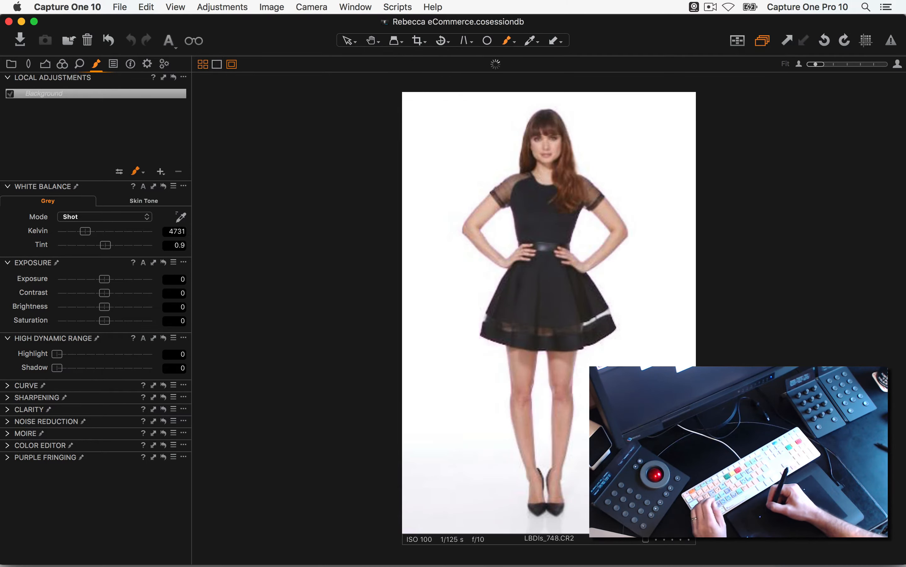
key("super+alt+v")
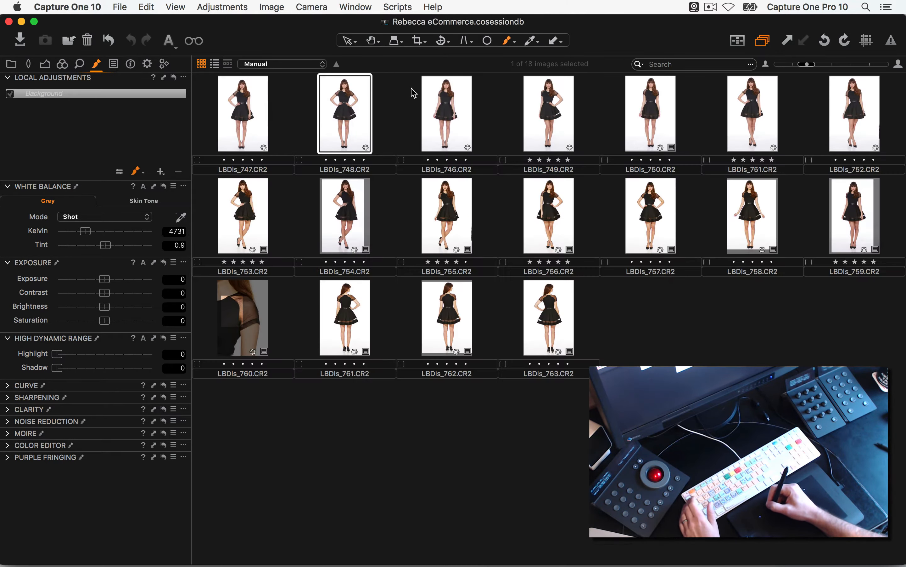
Step: Browse the session favorites from Outfit 2 through Outfit 5 in the library, and return to Outfit 1
left_click(12, 65)
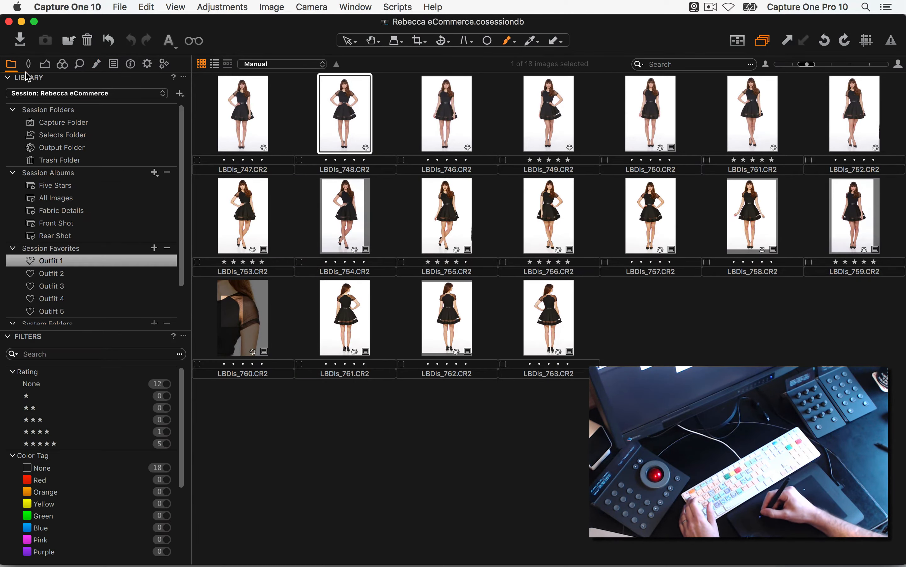
scroll(120, 202, "down", 2)
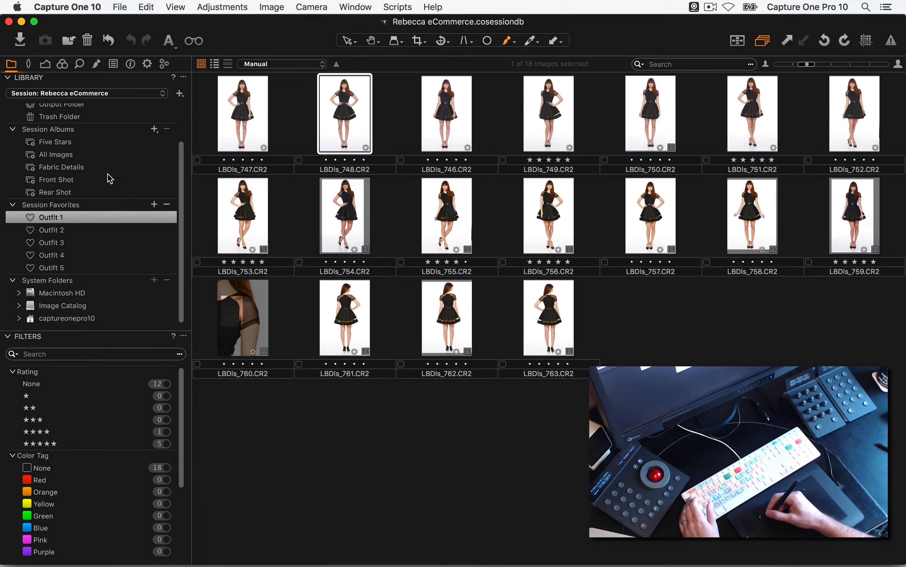
left_click(52, 230)
left_click(55, 244)
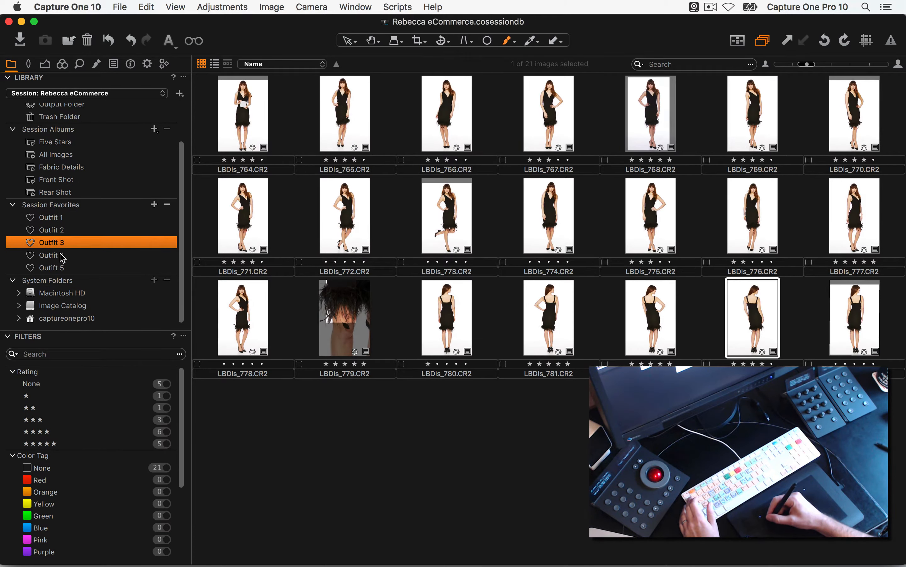
left_click(59, 257)
left_click(64, 267)
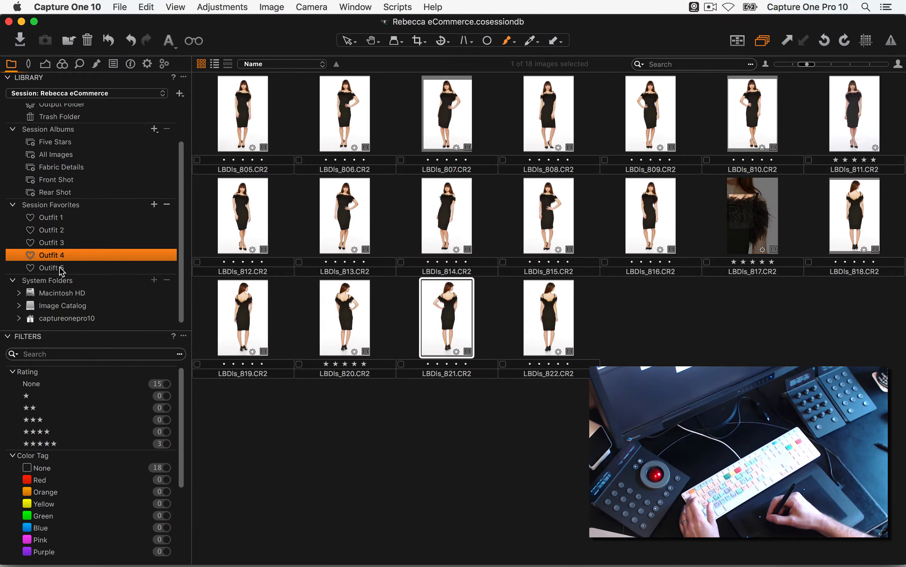
left_click(60, 219)
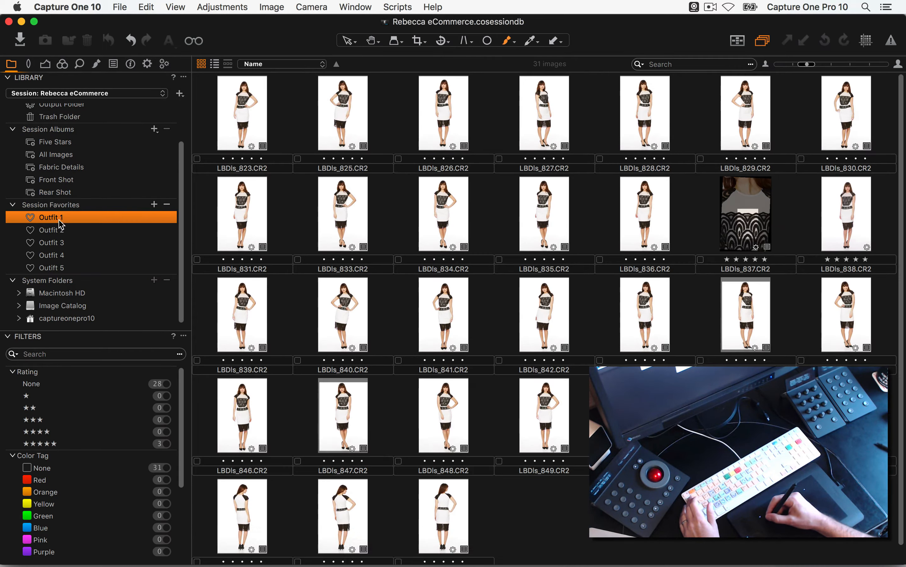
Step: Open LBDIs_747.CR2 from Outfit 1 in the viewer with the thumbnail browser displayed alongside it
left_click(241, 171)
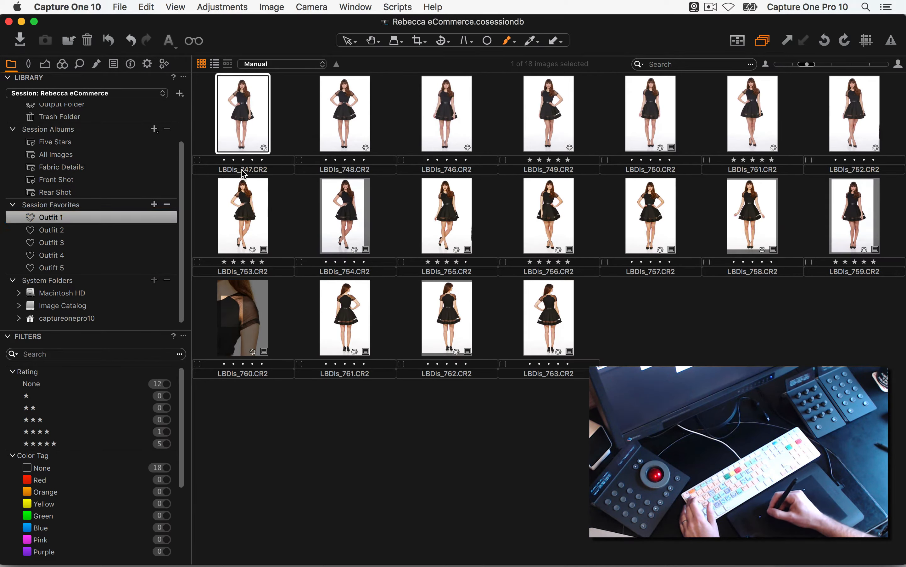
double_click(237, 170)
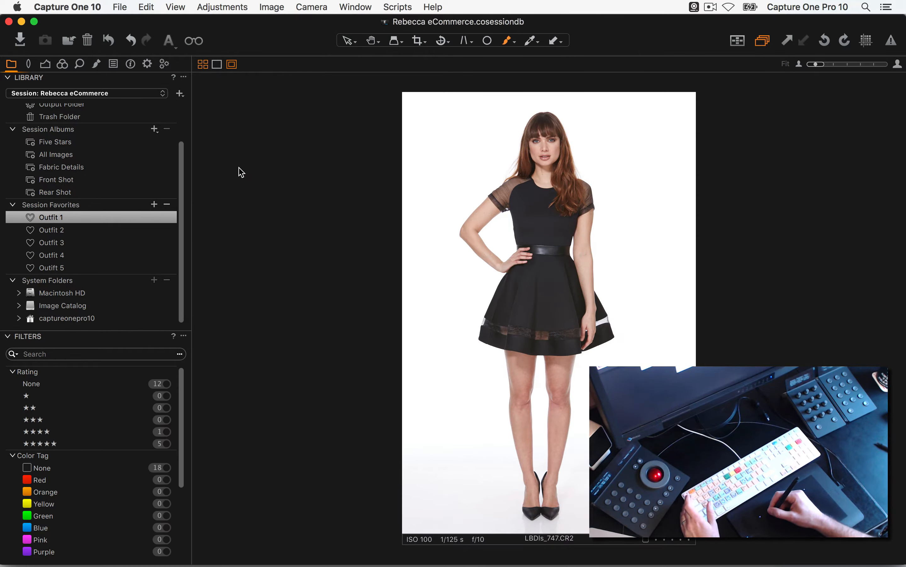
key("super+b")
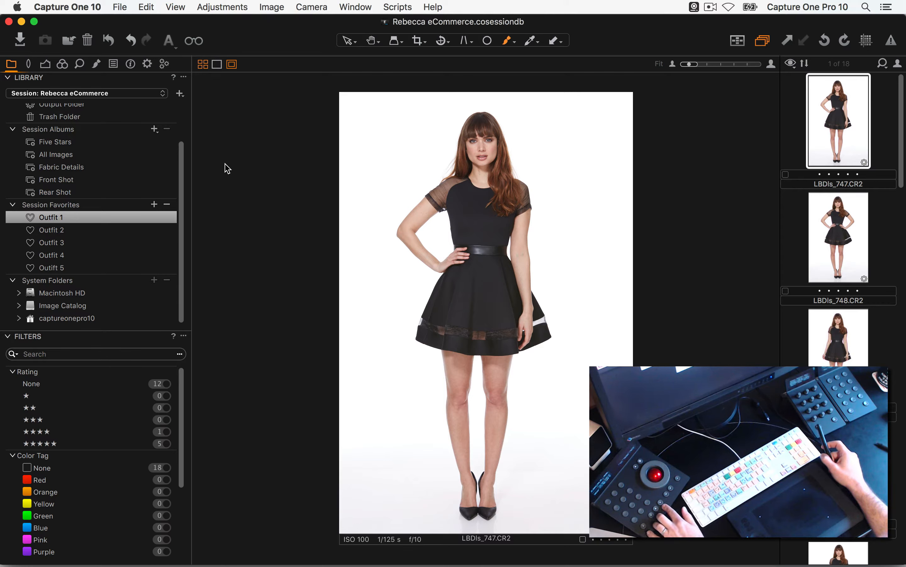
Step: Step back and forth through the first Outfit 1 images, ending on LBDIs_746.CR2
key("Down")
key("Up")
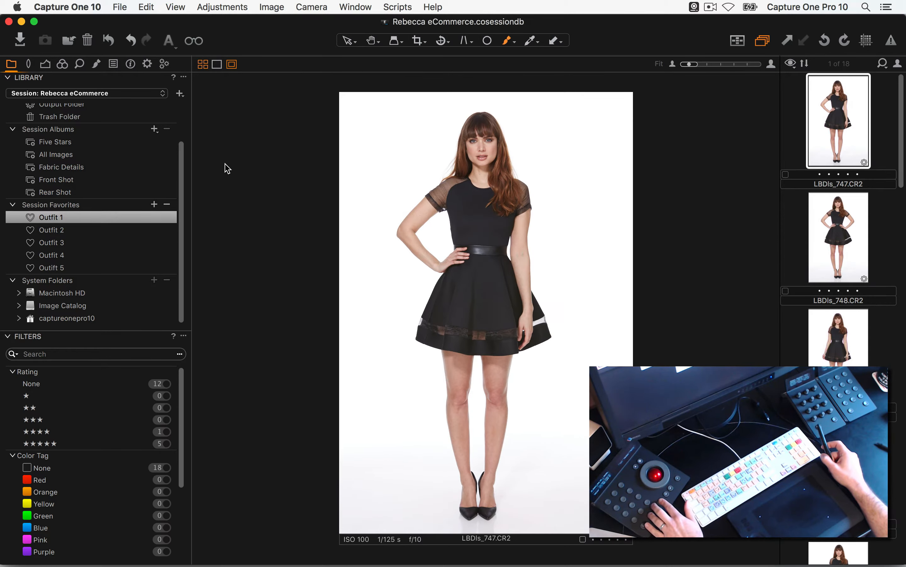
key("Down")
key("Down")
key("Down")
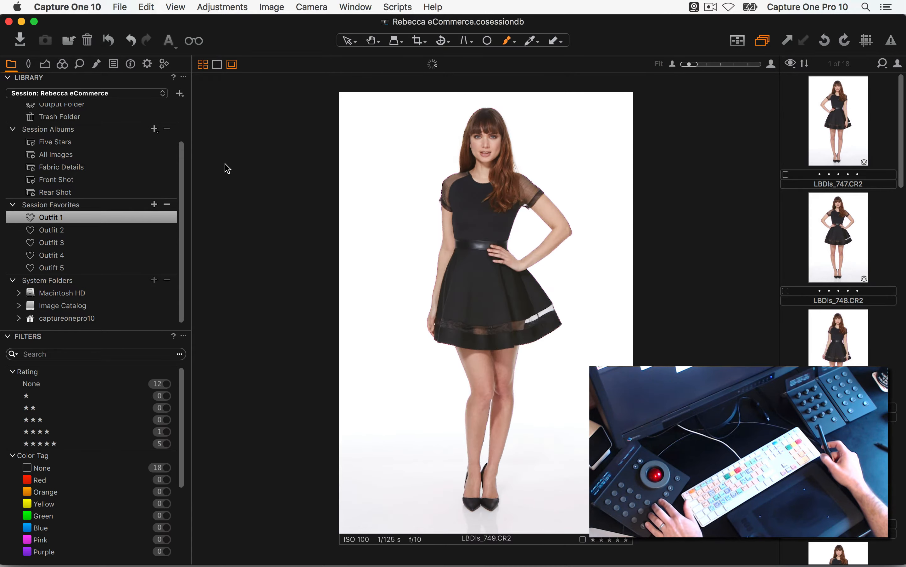
key("Up")
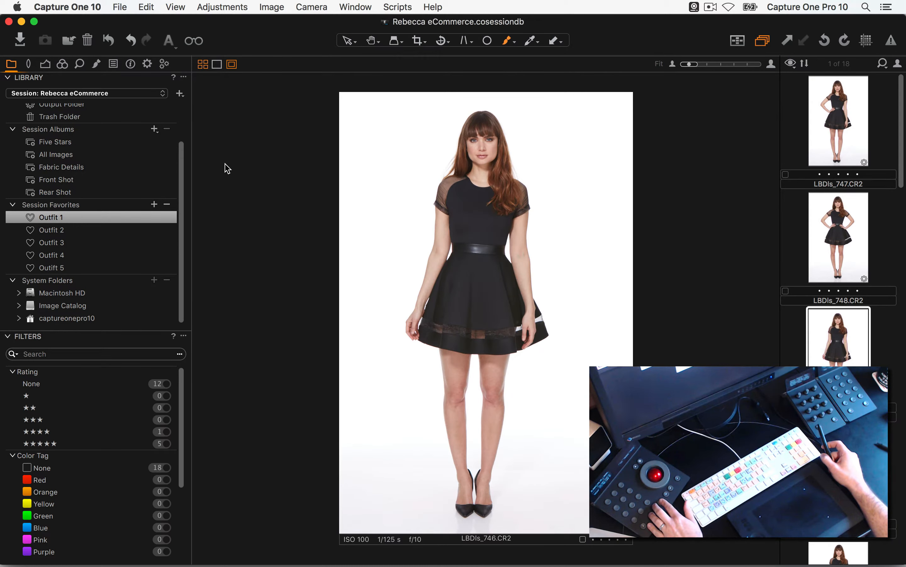
key("Up")
key("Down")
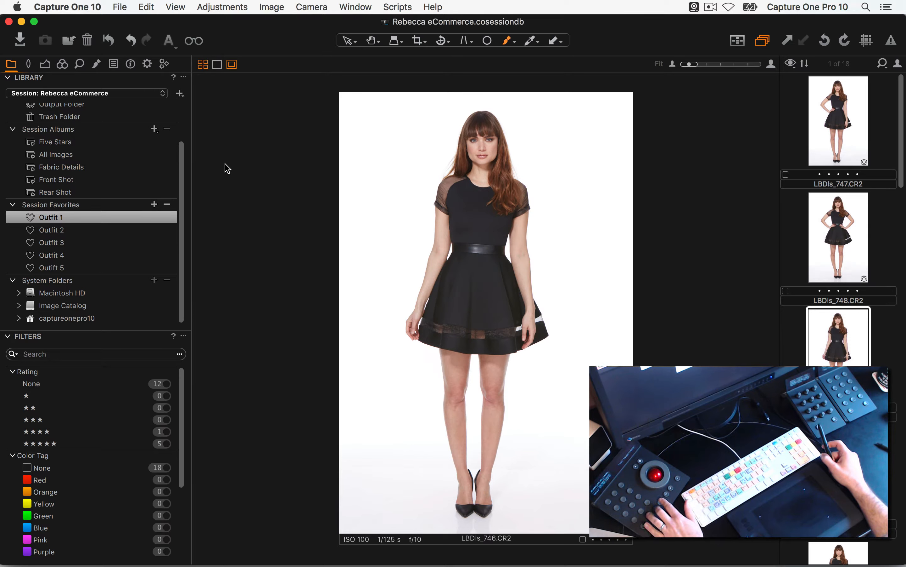
Step: Apply the green color tag to LBDIs_746, LBDIs_750, LBDIs_752, LBDIs_753 and LBDIs_754, skipping LBDIs_749 and LBDIs_751
key("plus")
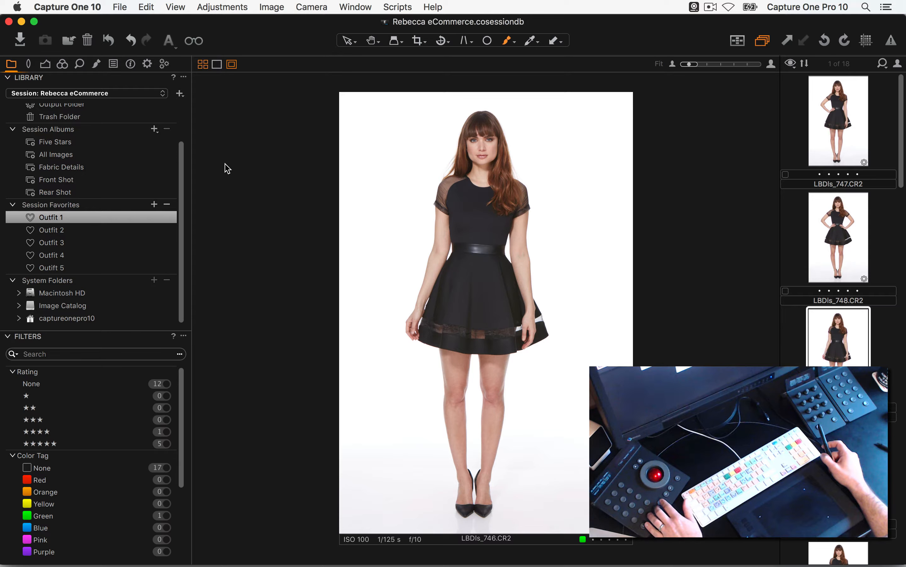
key("Right")
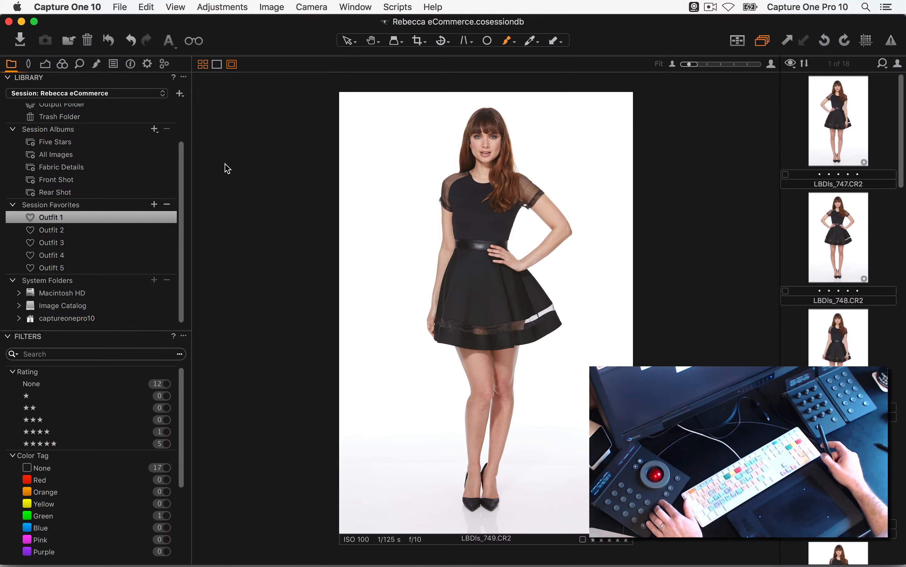
key("Right")
key("plus")
key("Right")
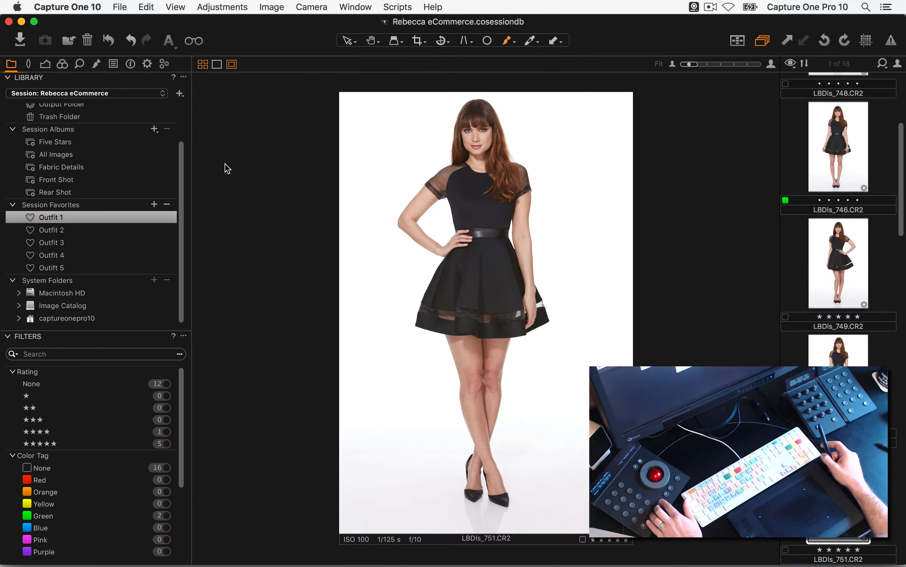
key("Right")
key("plus")
key("Right")
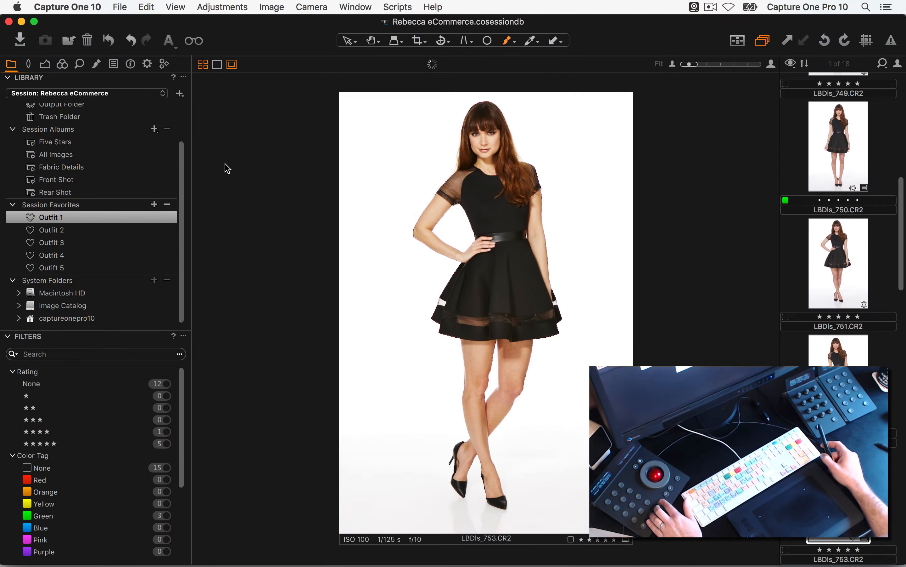
key("plus")
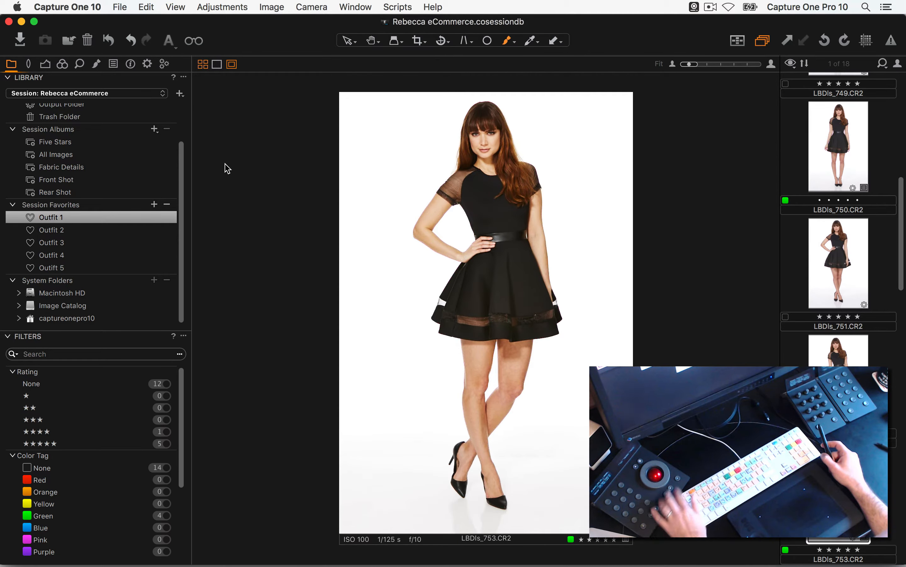
key("Right")
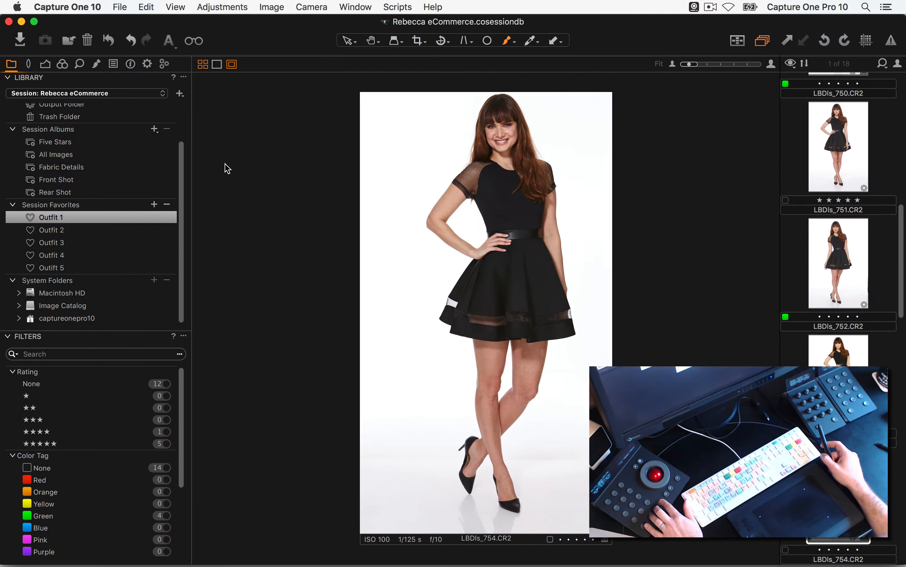
key("plus")
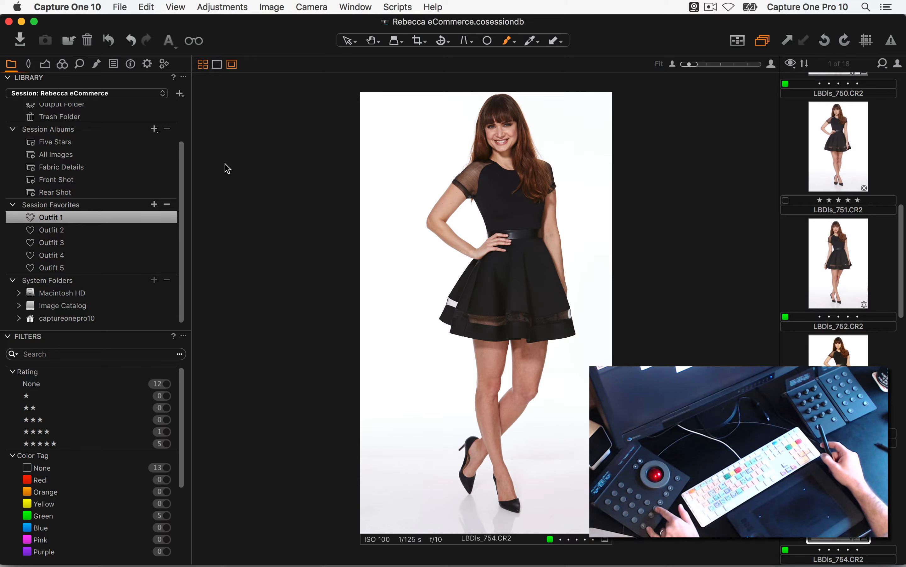
Step: Remove the green color tag from LBDIs_754.CR2 and LBDIs_752.CR2
key("plus")
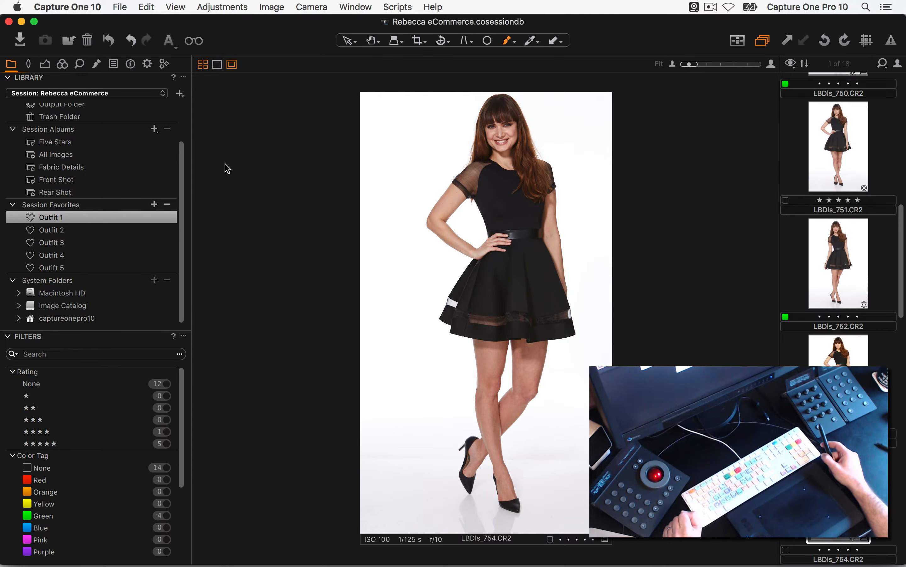
key("super+Left")
key("super+Left")
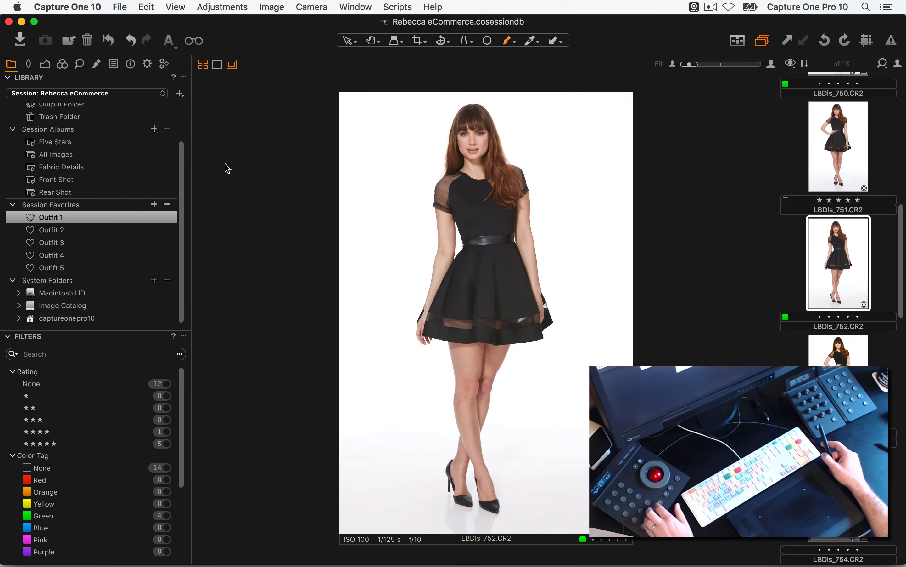
key("plus")
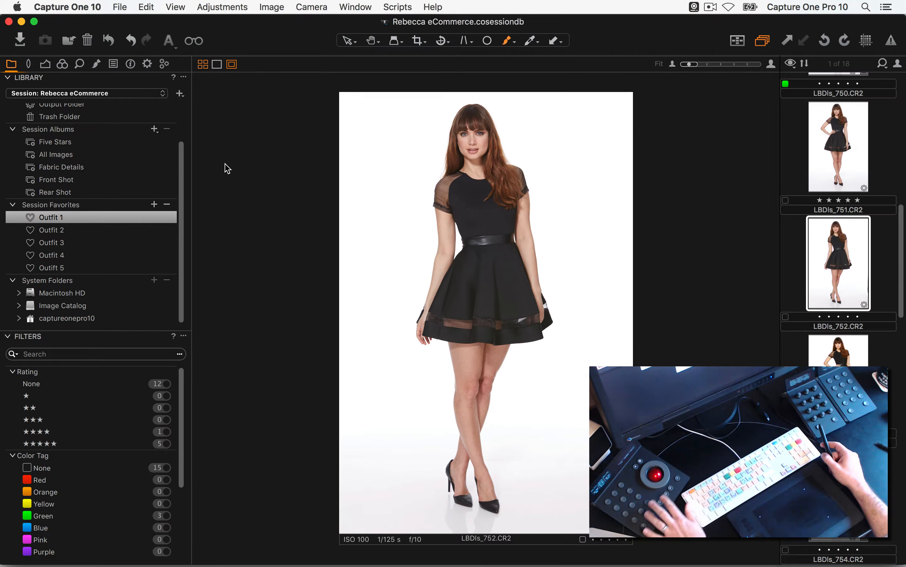
Step: Advance to LBDIs_756.CR2 and apply the green color tag to it
key("super+Right")
key("super+Right")
key("super+Right")
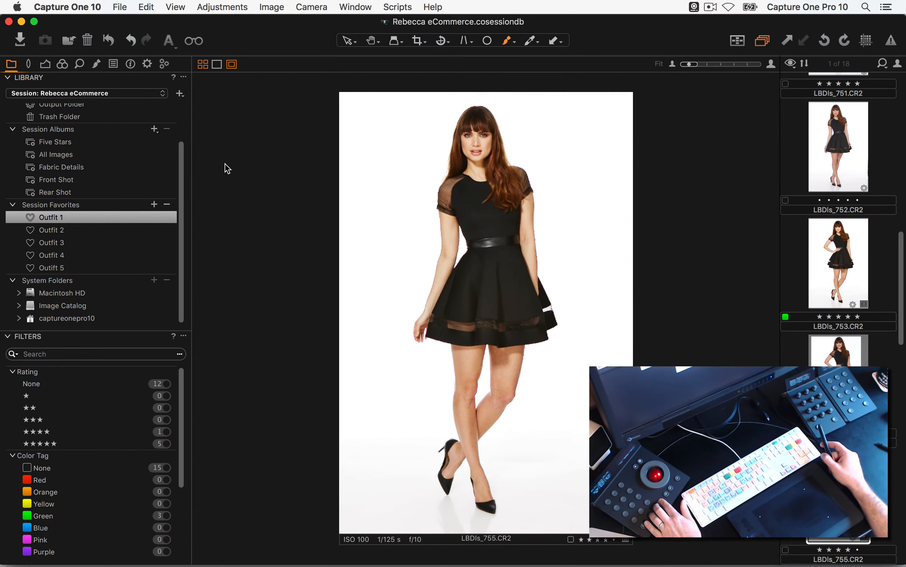
key("super+Right")
key("plus")
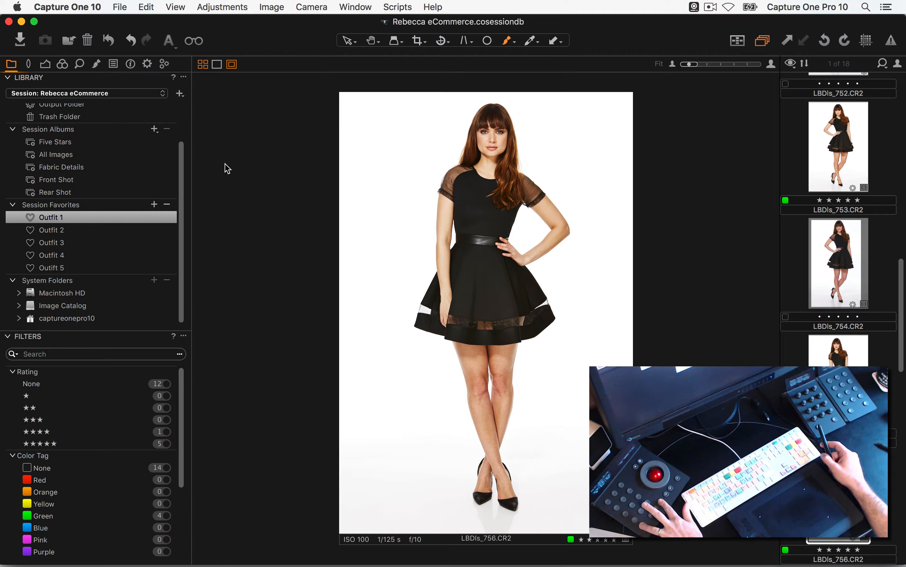
Step: Jump to the last Outfit 1 image and back to the first, and select the first four images for comparison
key("End")
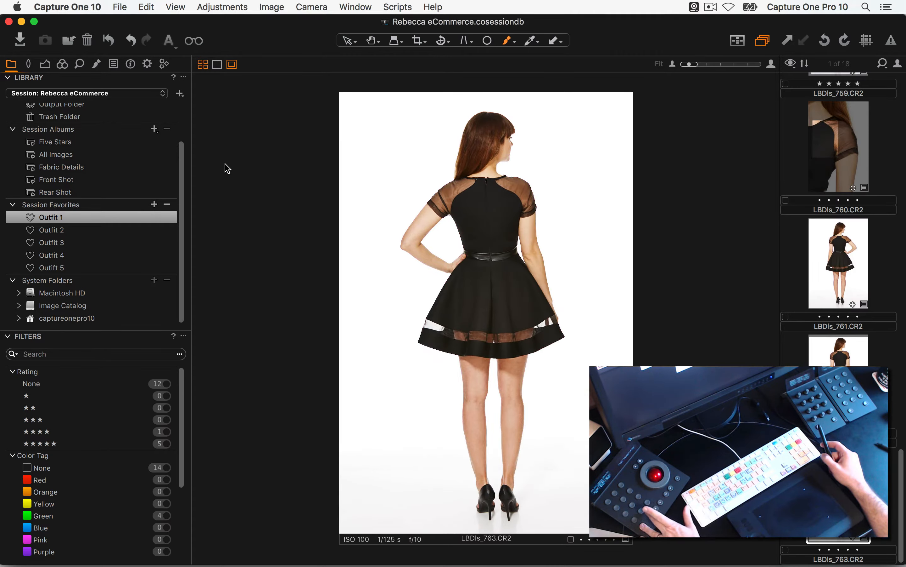
key("Home")
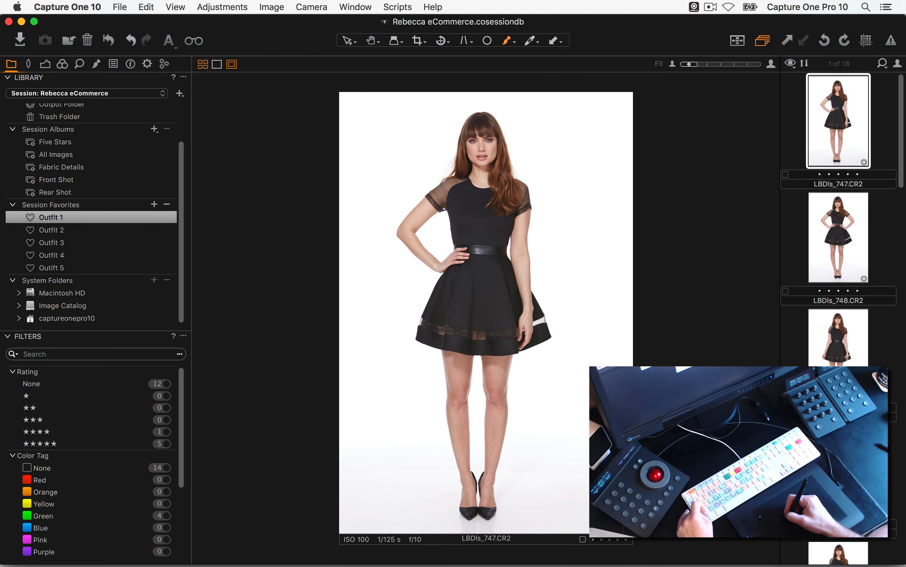
left_click(839, 470, "shift")
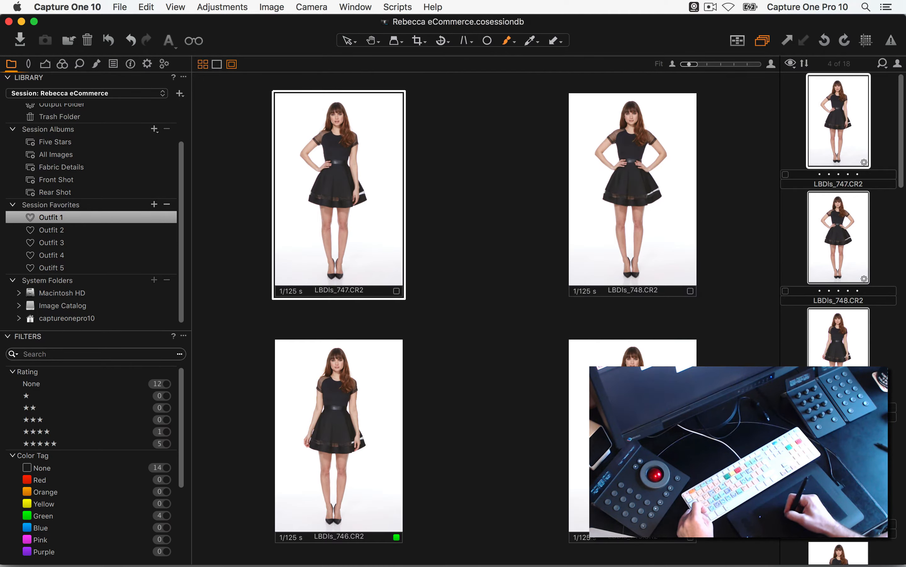
Step: Switch to the All Images album and select its first four images, starting with LBDIs_746.CR2, for multi-view comparison
left_click(65, 156)
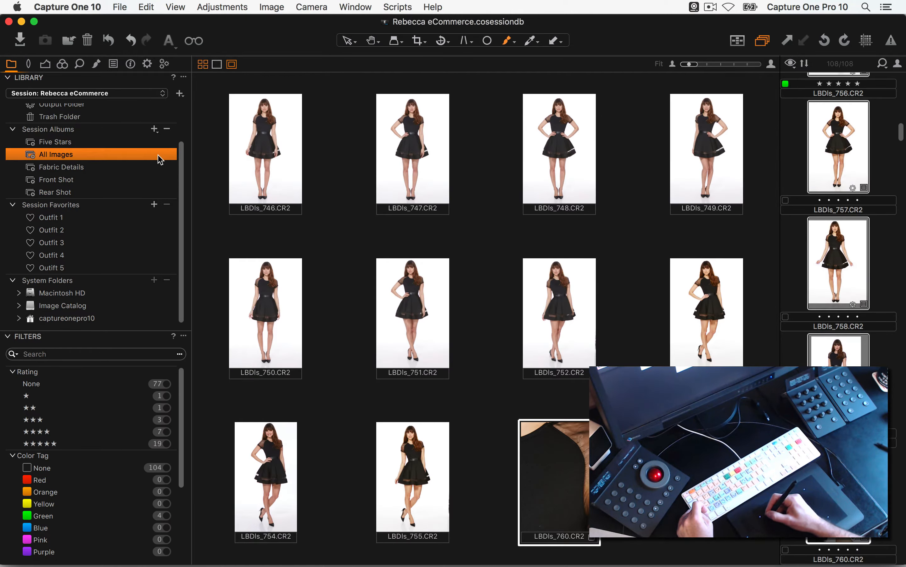
scroll(862, 187, "up", 10)
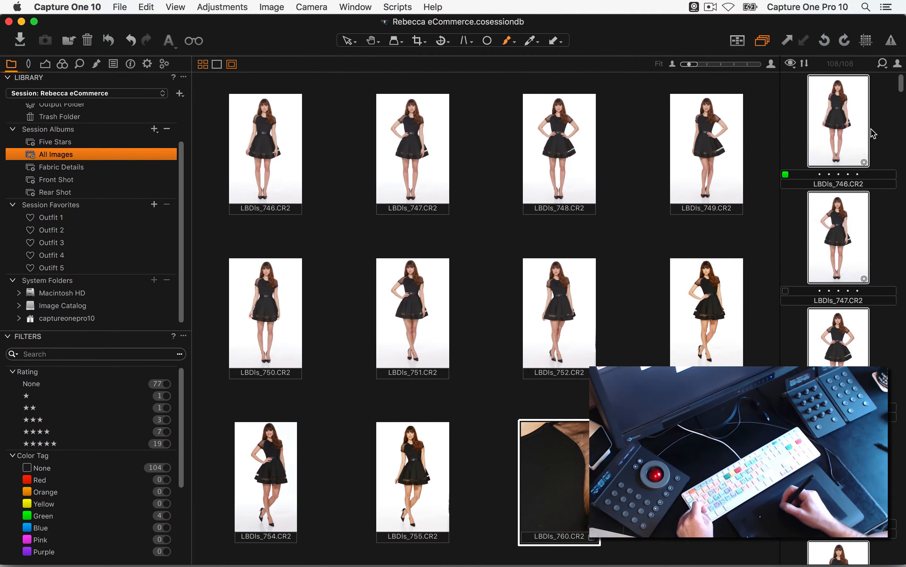
key("super+a")
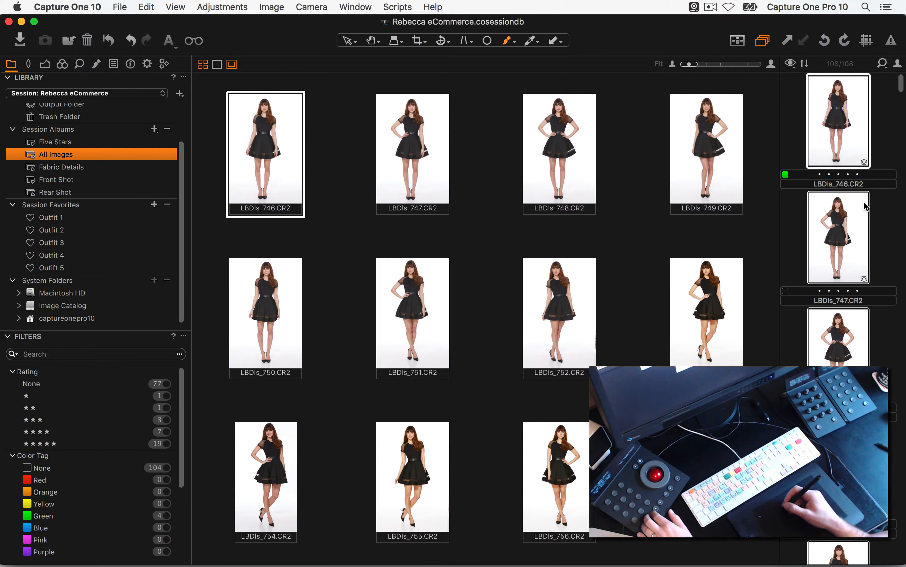
left_click(884, 143)
left_click(849, 130)
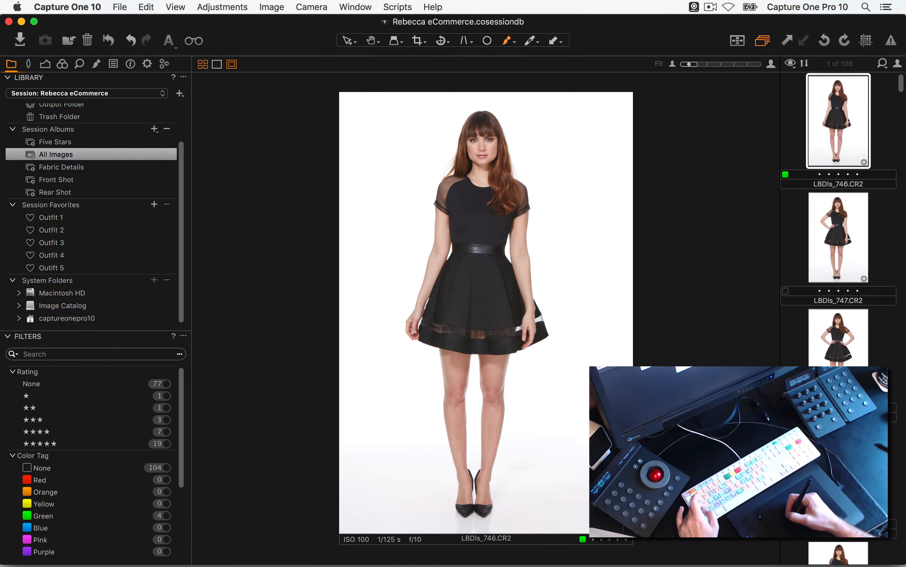
left_click(838, 471, "shift")
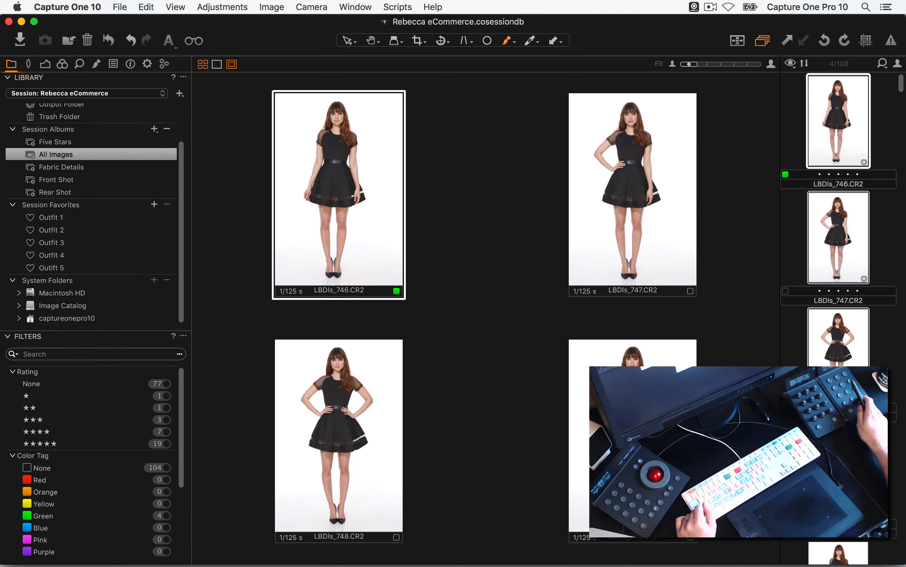
Step: Turn off the proof margin and page forward through the four-image sets to LBDIs_758.CR2, returning to the set starting with LBDIs_746.CR2
key("super+shift+m")
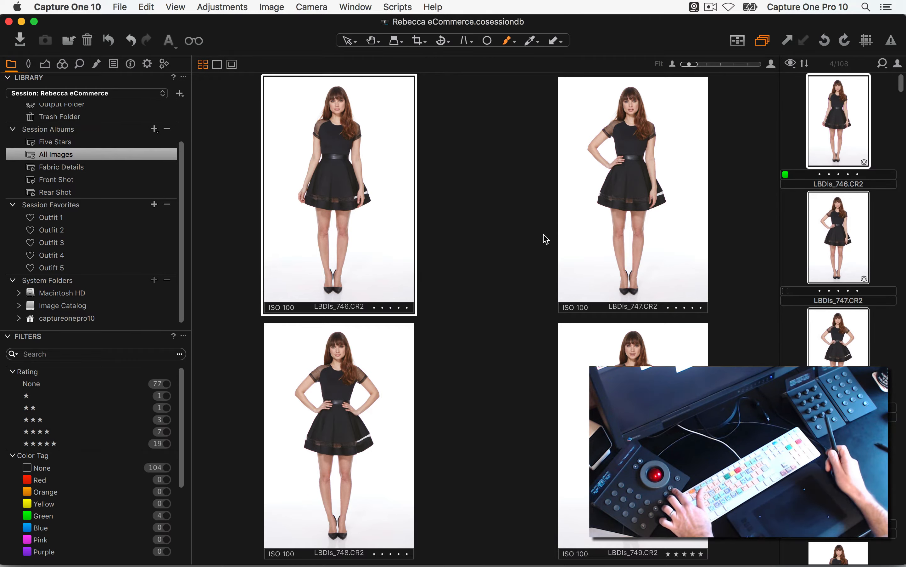
key("shift+super+Right")
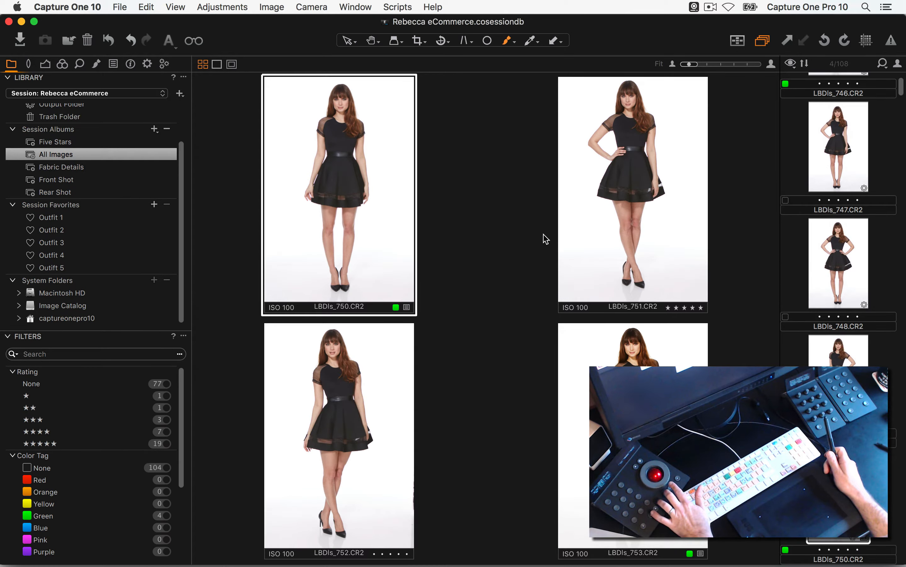
key("shift+super+Right")
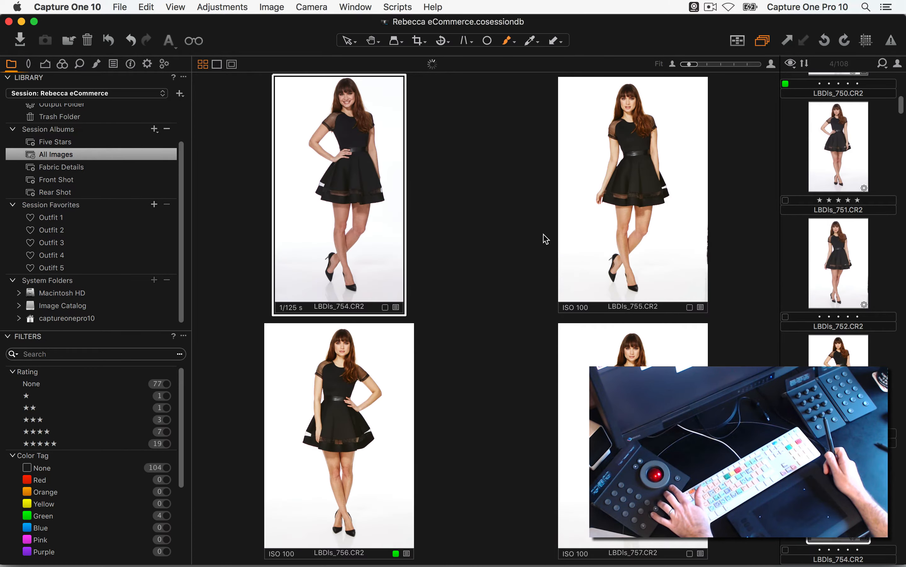
key("shift+super+Right")
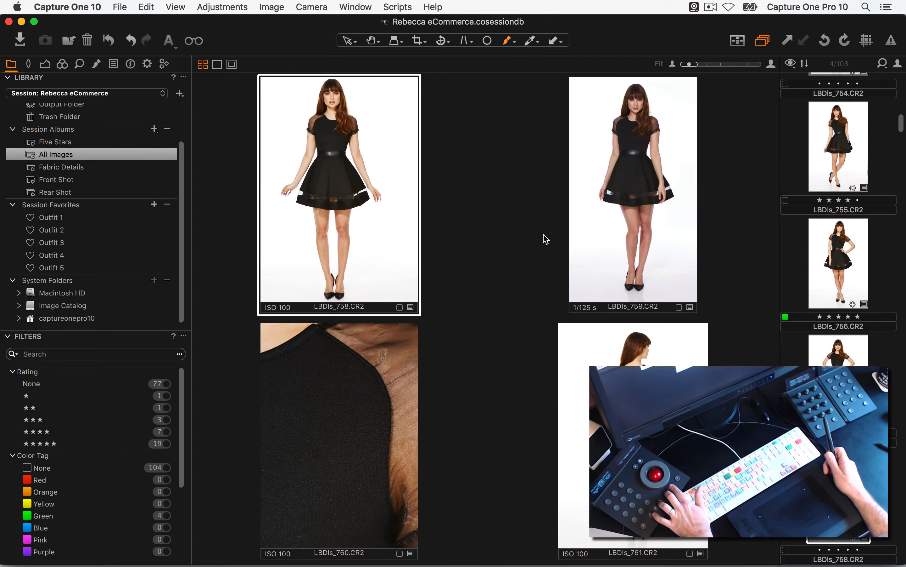
key("shift+super+Left")
key("shift+super+Left")
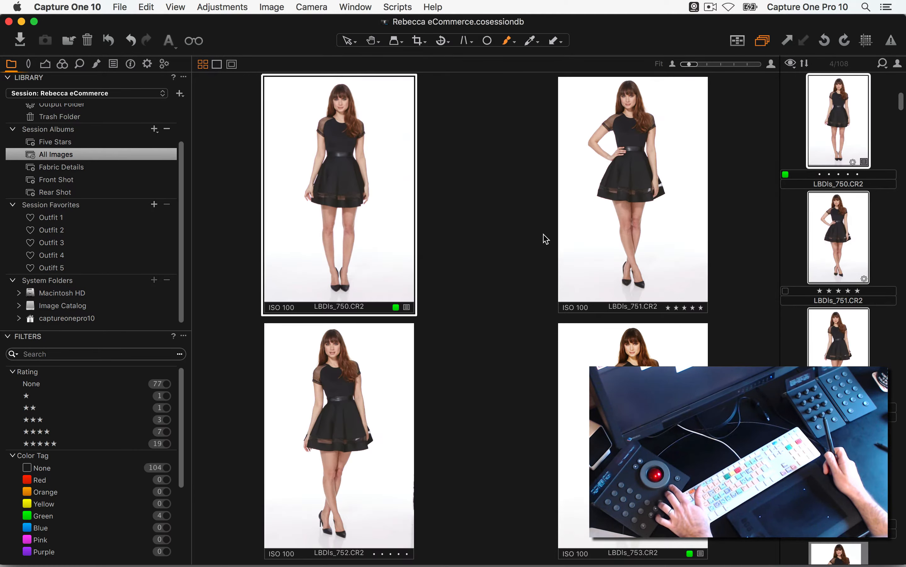
key("shift+super+Left")
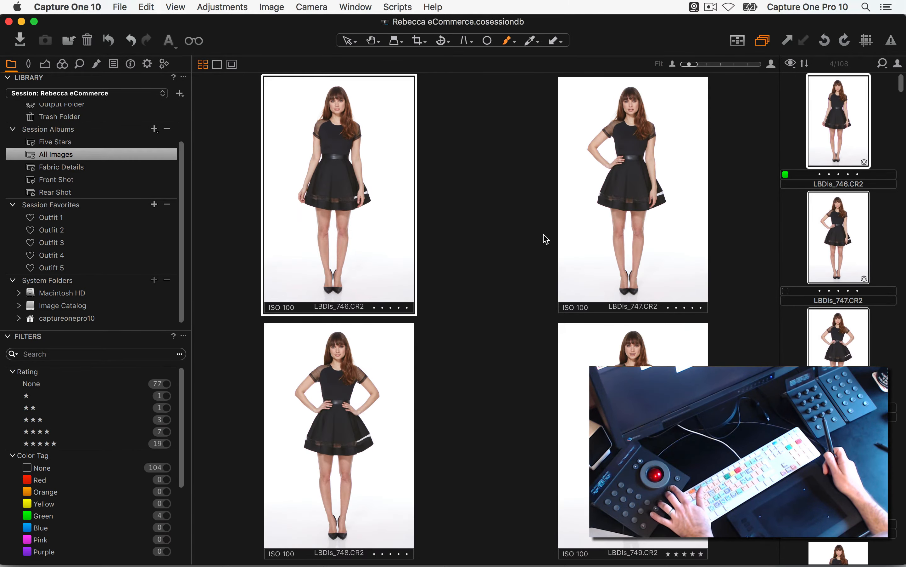
Step: Cycle the primary selection through the four compared images and back to LBDIs_746.CR2
key("super+Right")
key("super+Right")
key("super+Right")
key("super+Right")
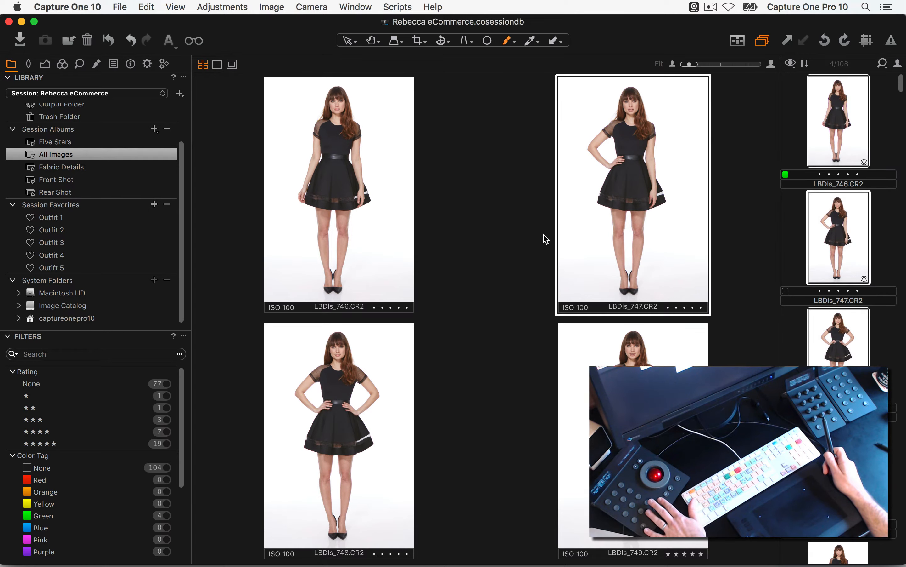
key("super+Right")
key("super+Right")
key("super+Right")
key("super+Right")
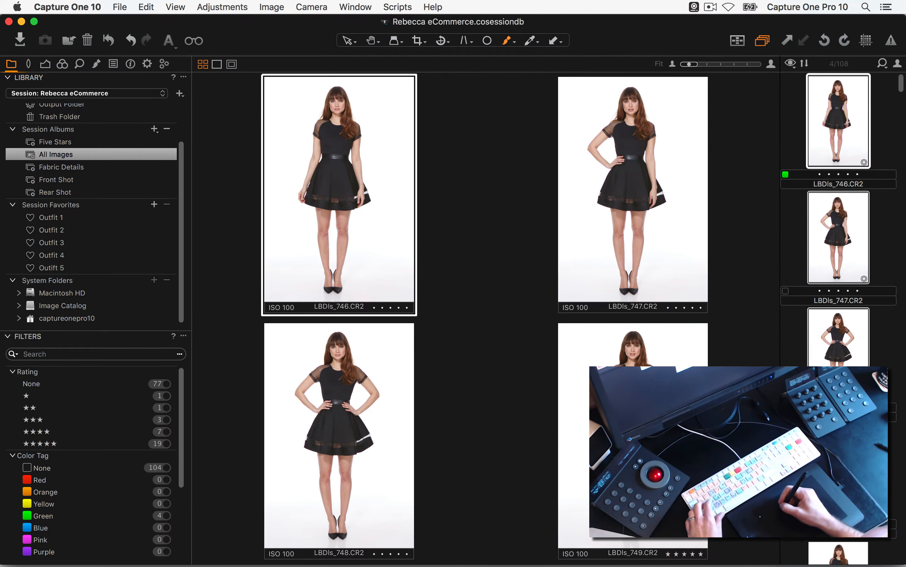
Step: Reduce the comparison to LBDIs_746.CR2 and LBDIs_747.CR2, and hide the tools to enlarge the viewer
left_click(884, 135)
left_click(837, 121)
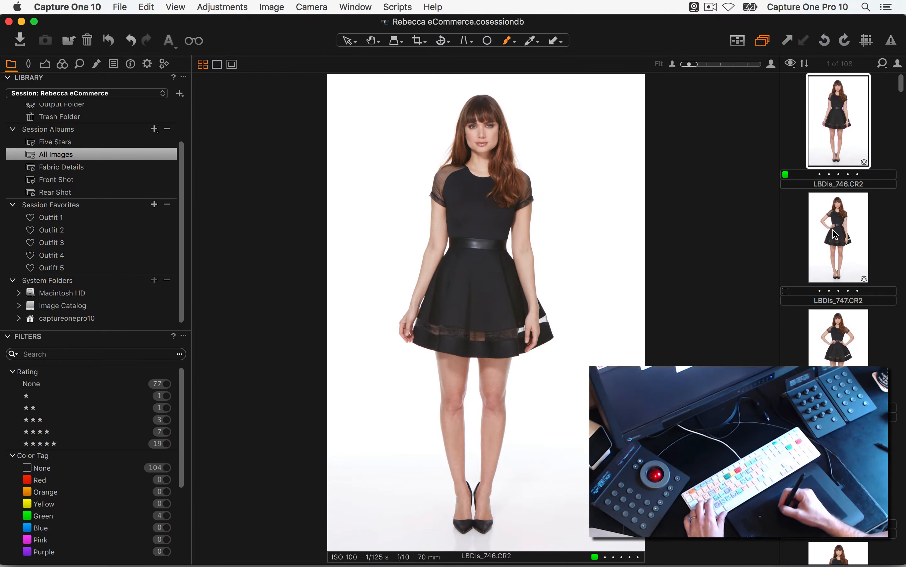
left_click(838, 226, "super")
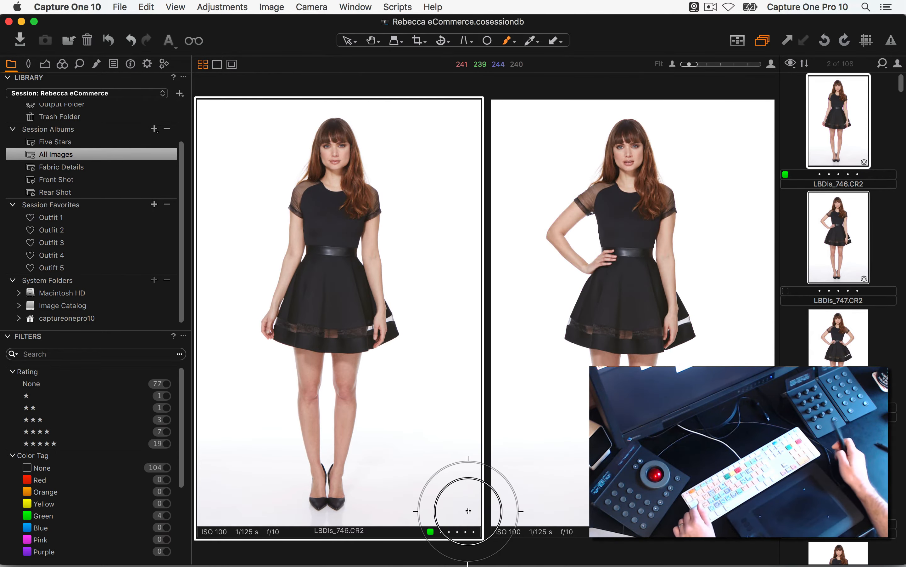
key("super+t")
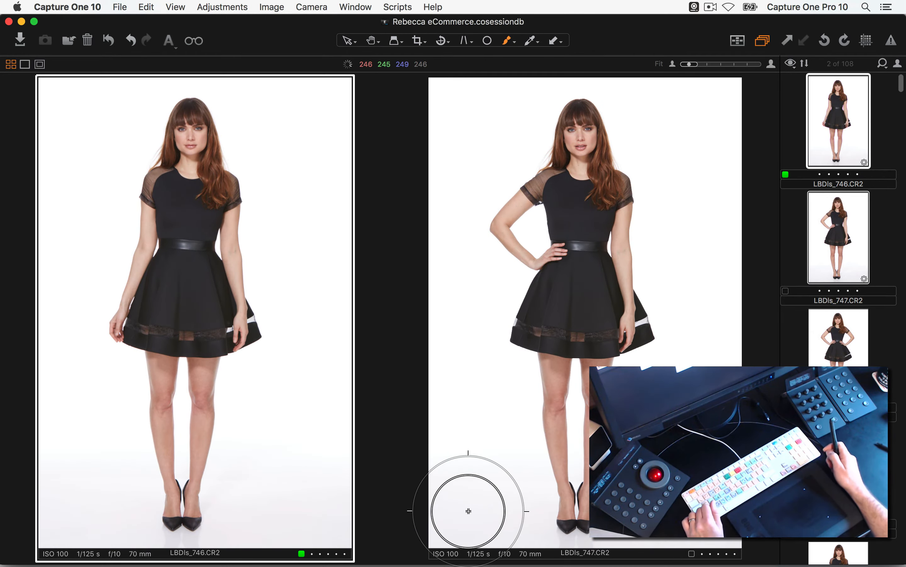
Step: Advance the two-image comparison to LBDIs_754.CR2 and LBDIs_755.CR2, and make LBDIs_755.CR2 the primary image
key("Right")
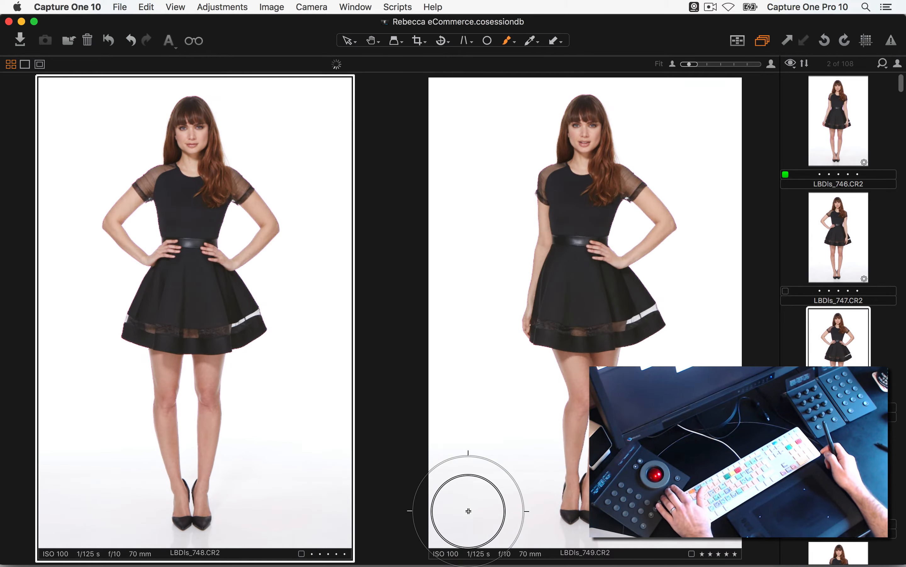
key("Right")
key("Right")
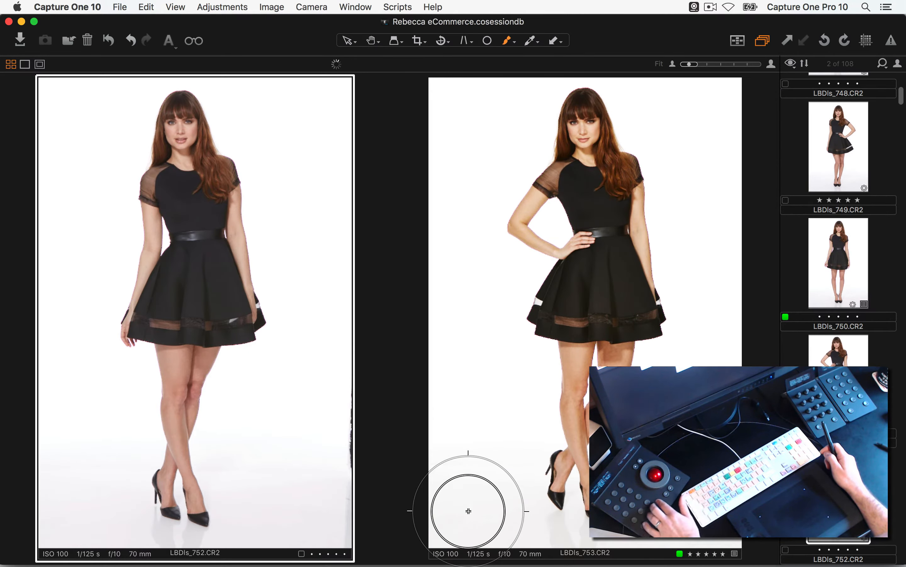
key("Right")
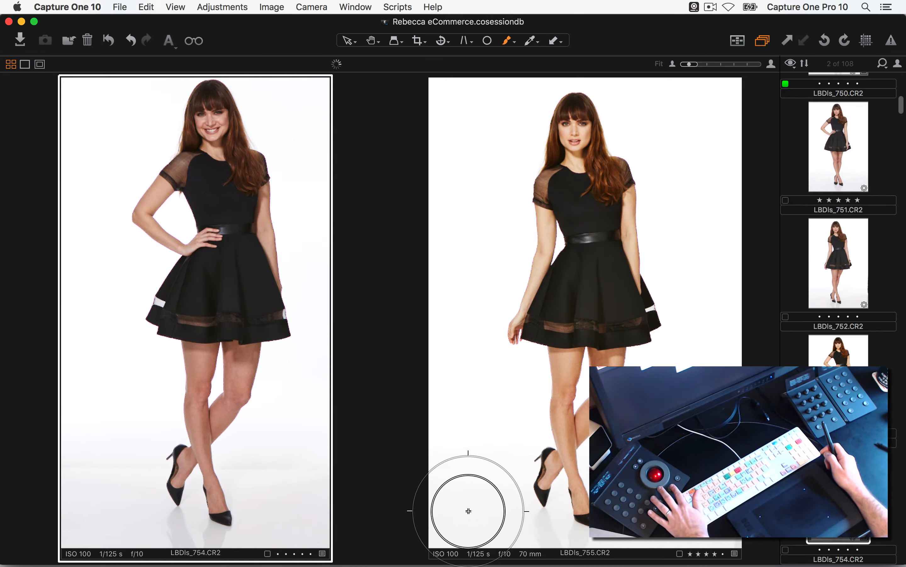
key("Right")
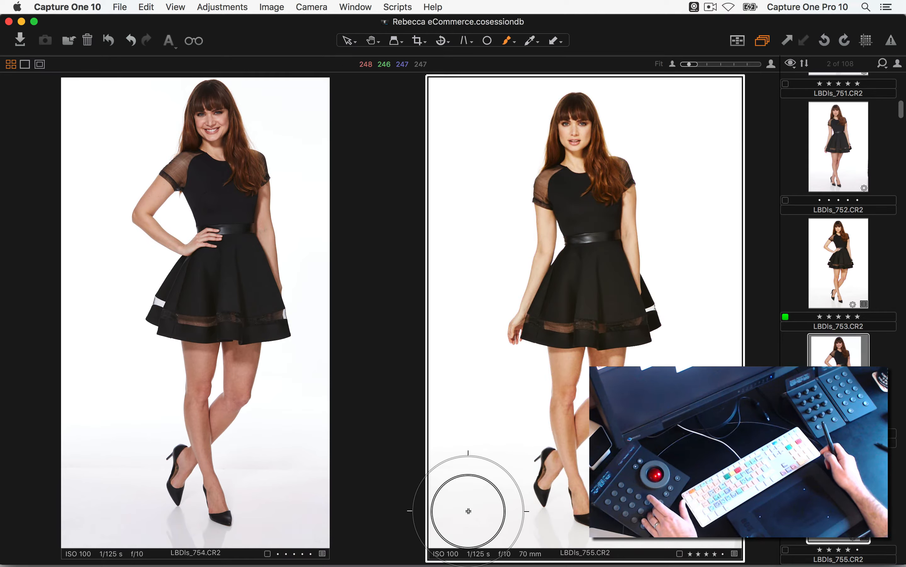
Step: Apply the green color tag to both LBDIs_754.CR2 and LBDIs_755.CR2, and remove it from both
key("plus")
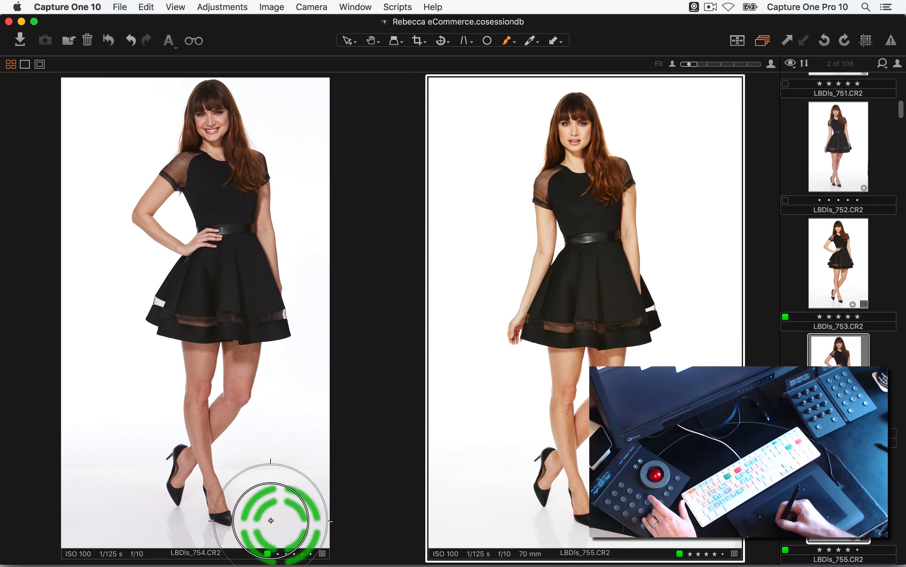
key("plus")
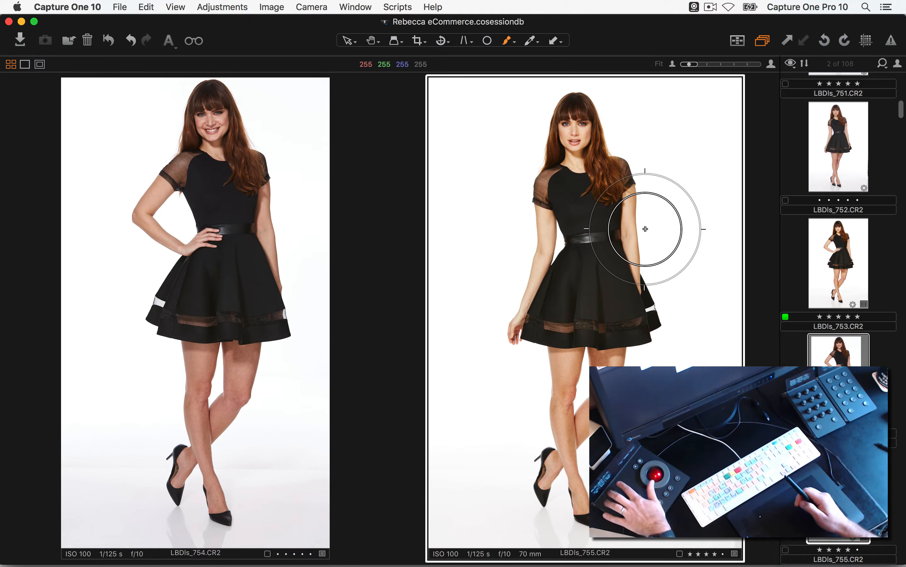
Step: Turn off Edit All Selected Variants and apply the green color tag only to LBDIs_755.CR2
left_click(763, 40)
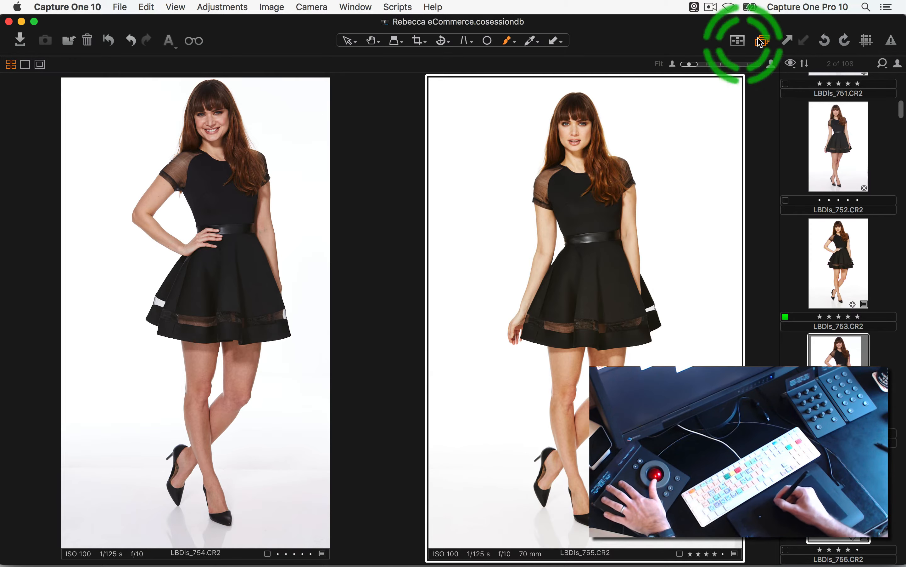
left_click(739, 165)
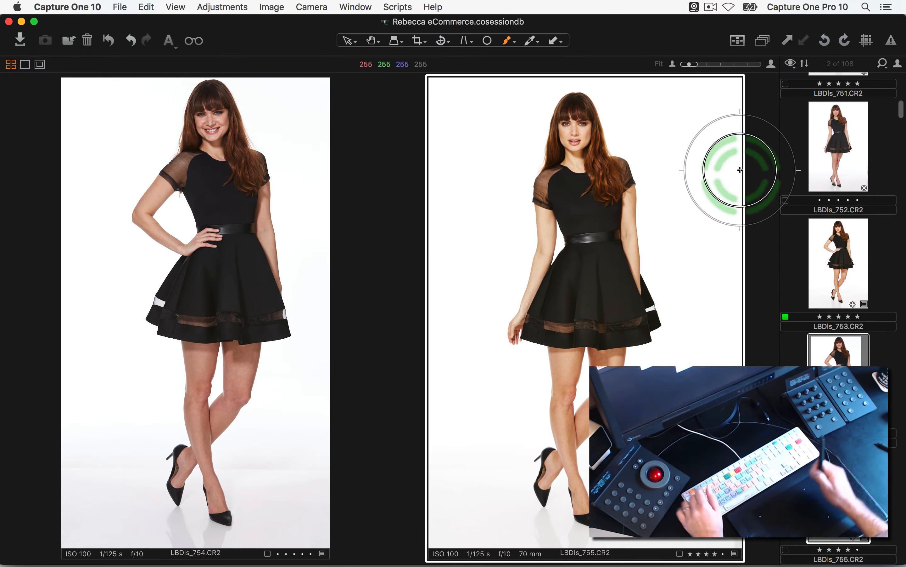
key("plus")
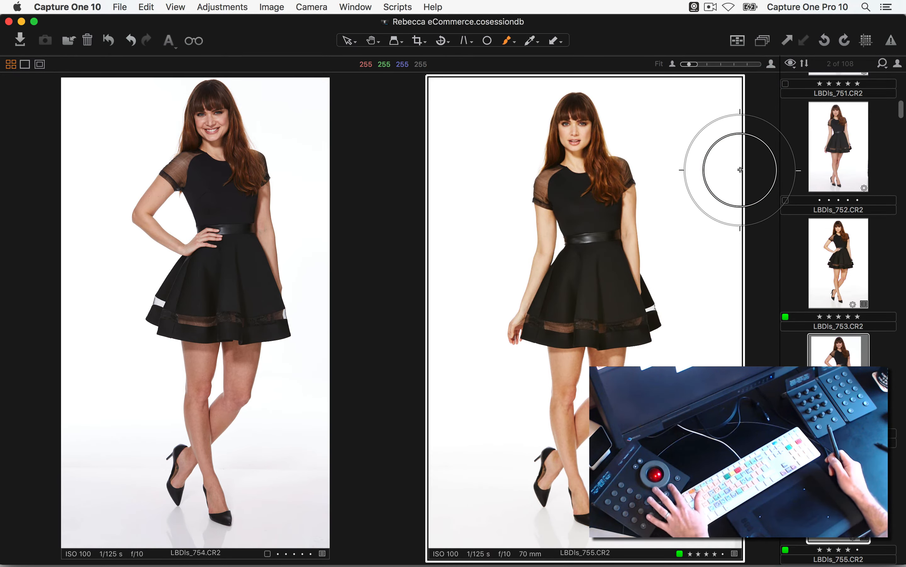
Step: Advance to the next pair, make LBDIs_757.CR2 primary and apply the green color tag to it
key("Right")
key("super+Right")
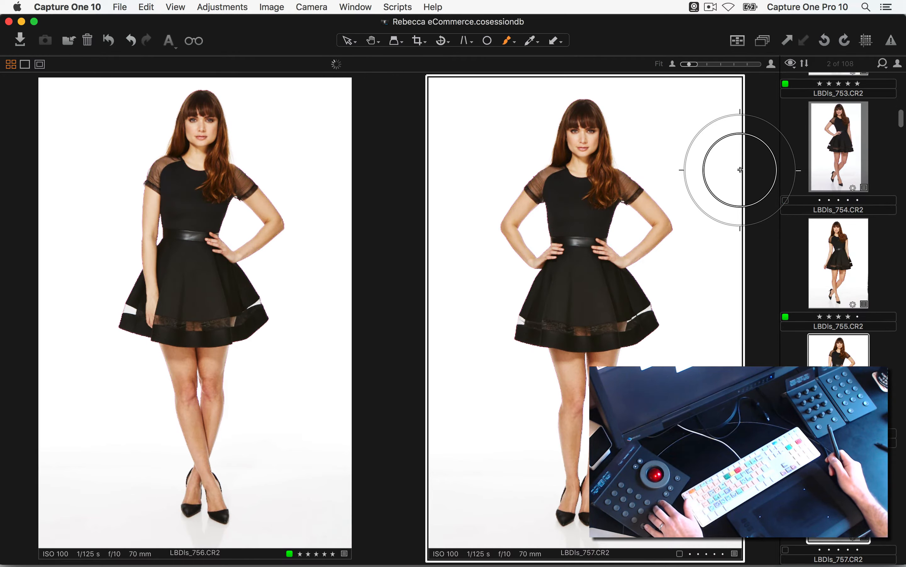
key("super+shift+v")
key("plus")
Step: Apply the green color tag to LBDIs_759.CR2 in the next pair and to LBDIs_760.CR2 in the following pair
key("Right")
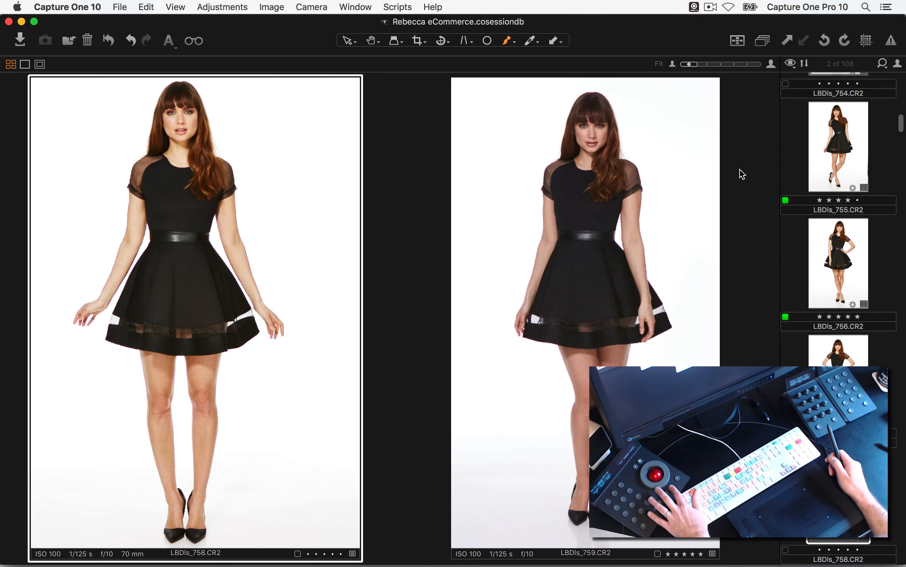
key("super+Right")
key("super+shift+v")
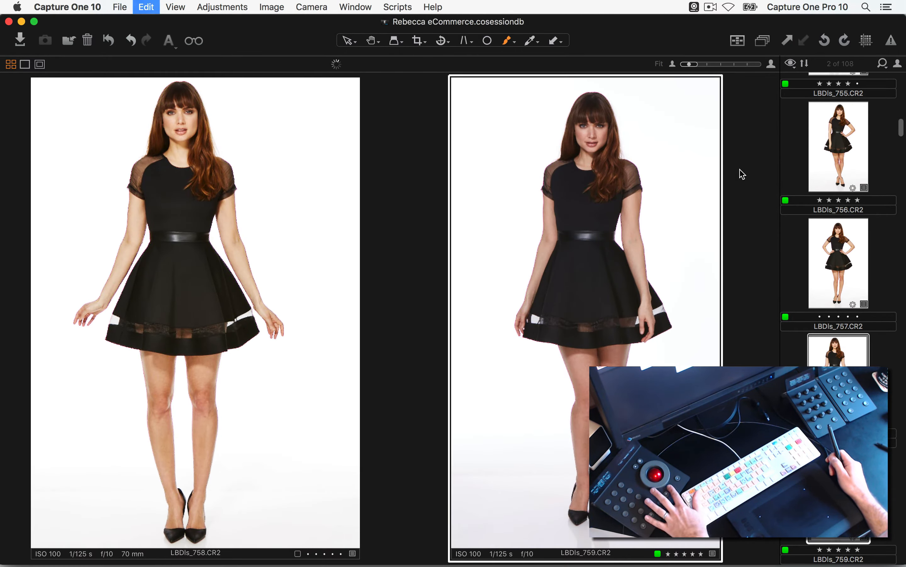
key("Right")
key("plus")
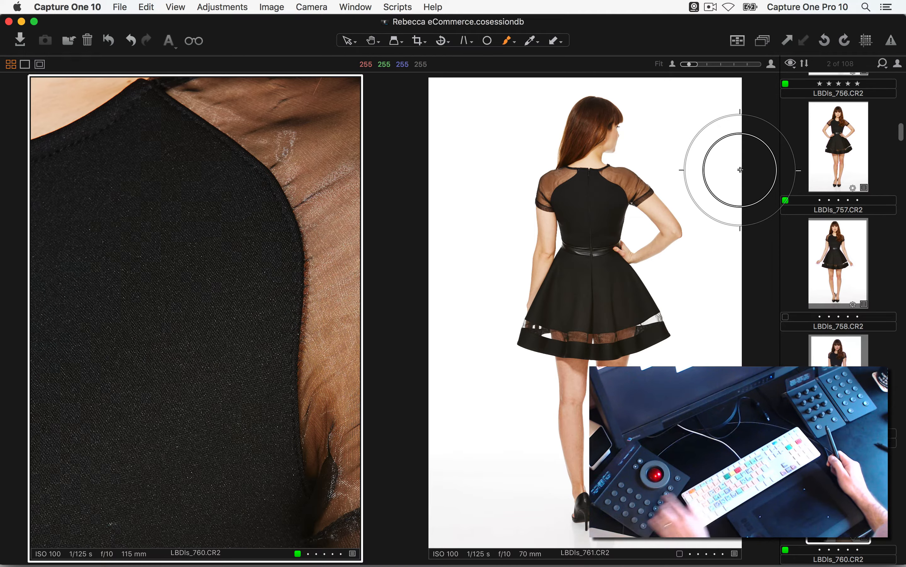
Step: Check the Element-Mf color tag mapping in Tangent Mapper, return to Capture One and apply the red color tag to LBDIs_760.CR2
key("super+Tab")
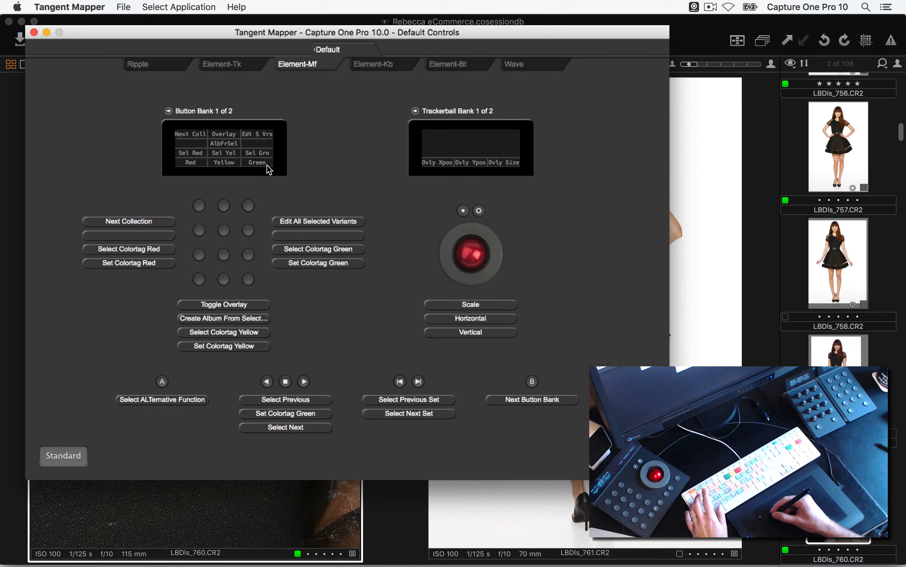
left_click(693, 257)
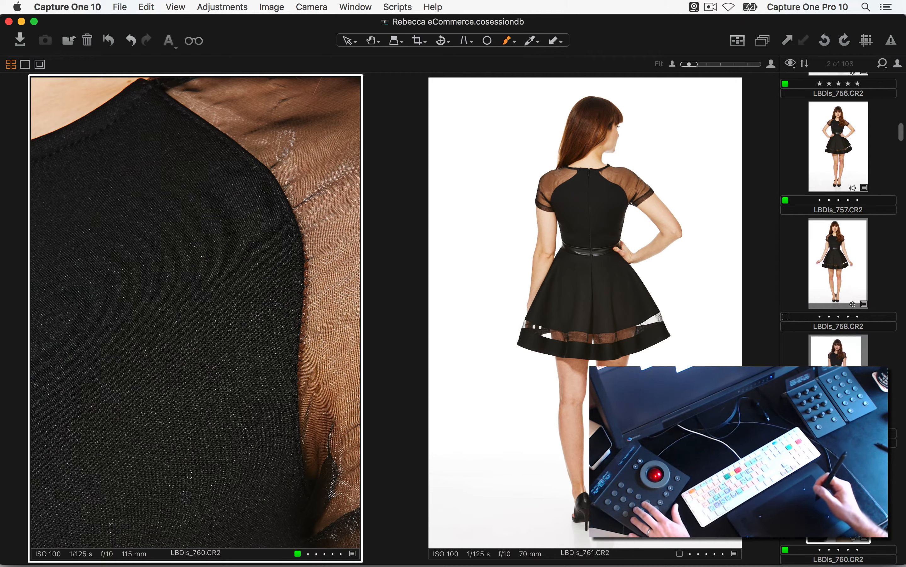
key("minus")
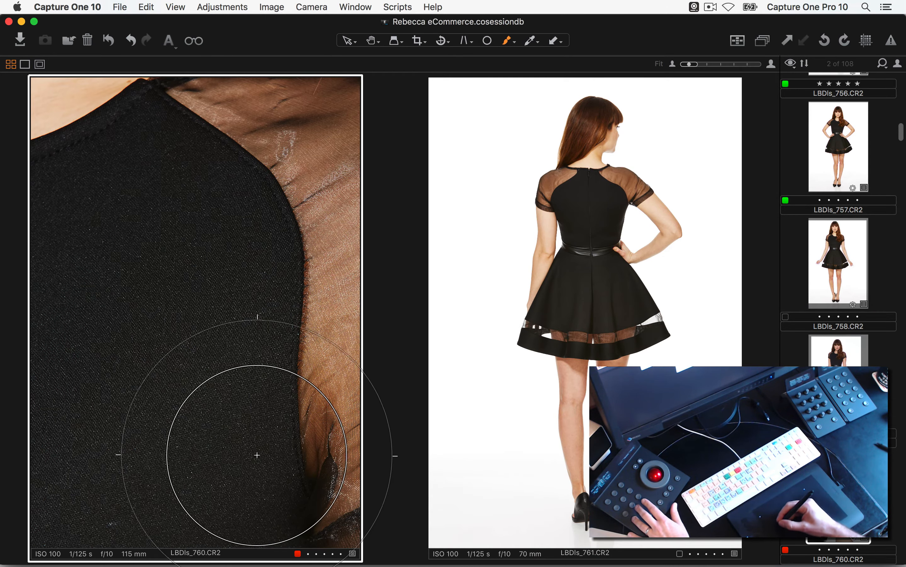
key("v")
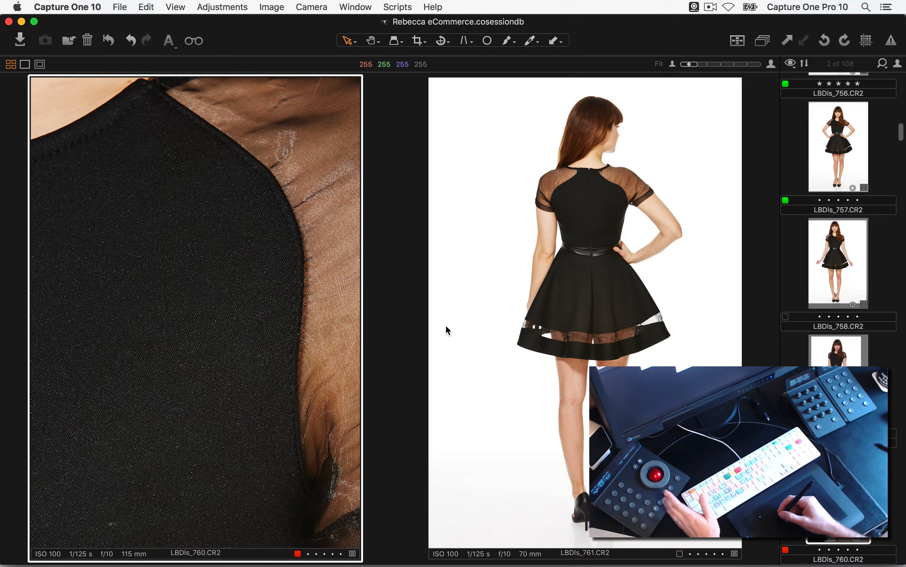
Step: Review the Select Colortag mapping in Tangent Mapper, return to Capture One and select all green-tagged images
key("super+Tab")
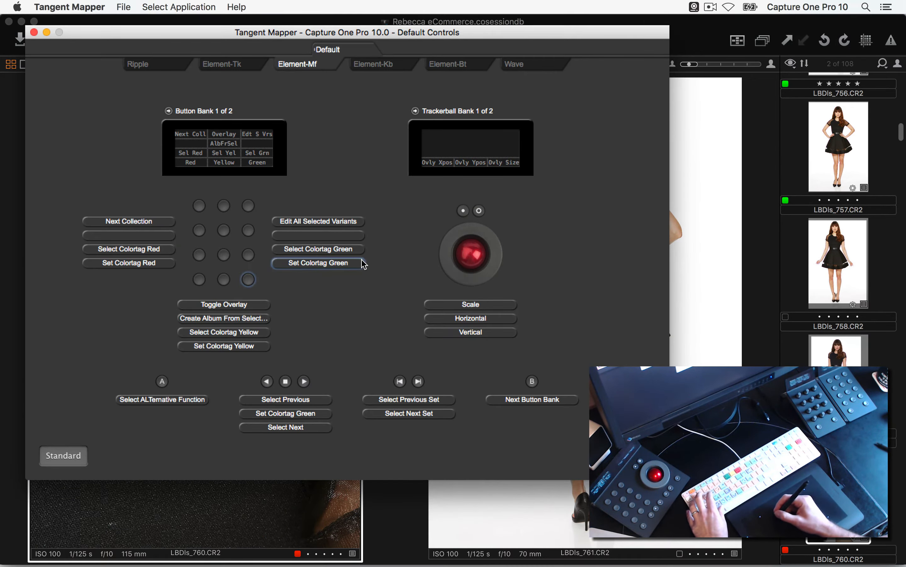
key("super+Tab")
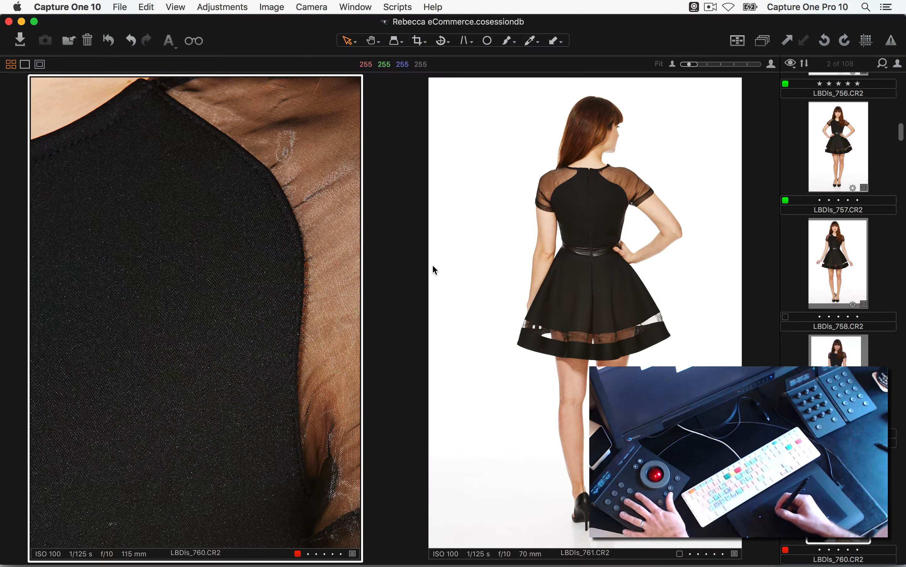
key("super+alt+plus")
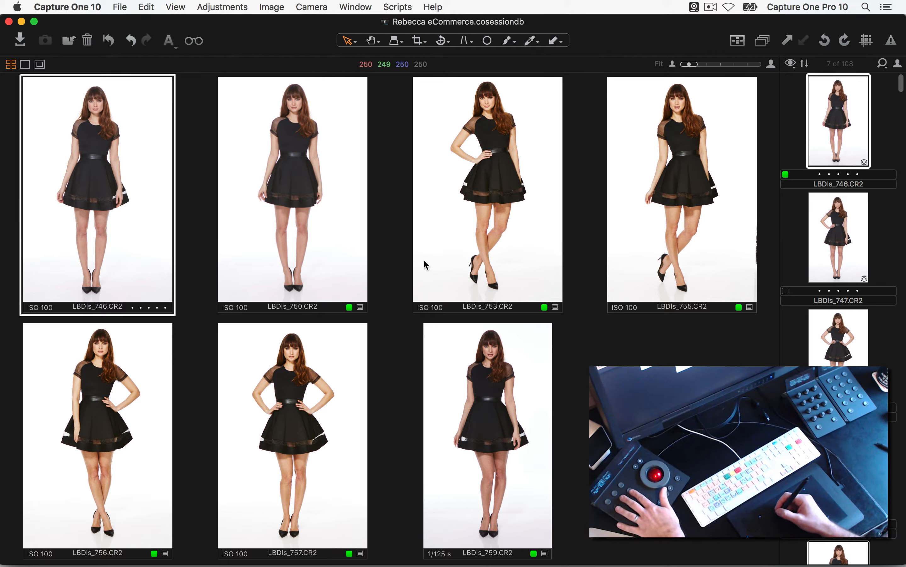
Step: Open the dialog for creating an album from the selected green-tagged images, and cancel it
key("super+alt+n")
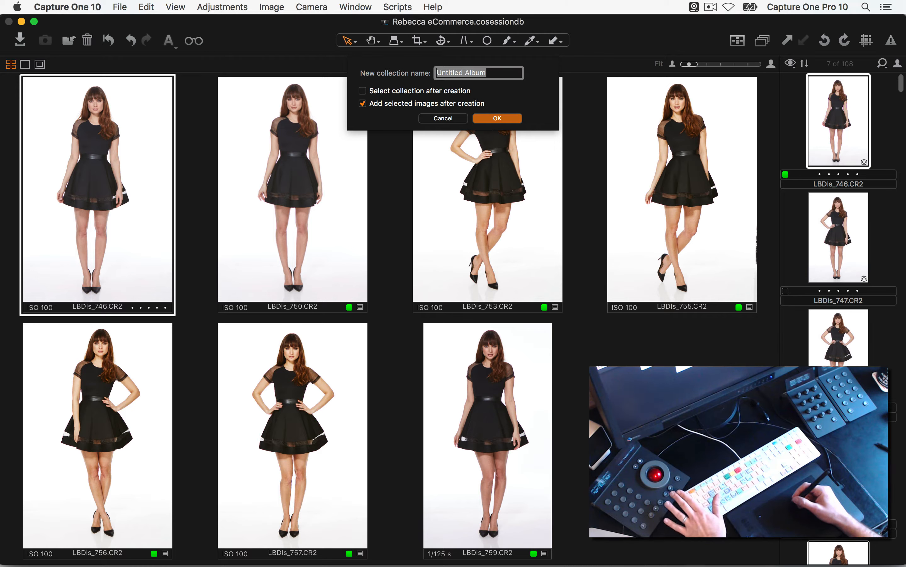
left_click(443, 118)
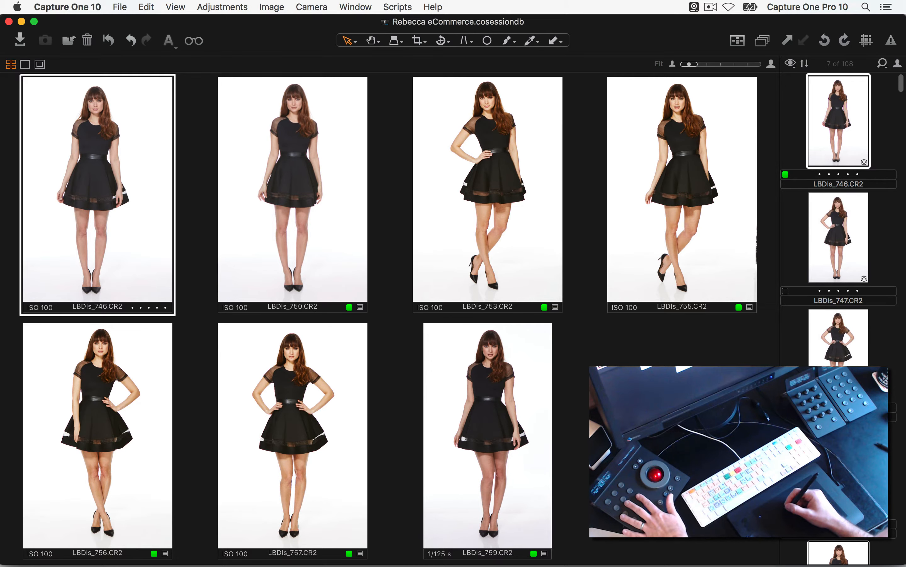
Step: Clear the current selection and select all red-tagged images
key("super+shift+a")
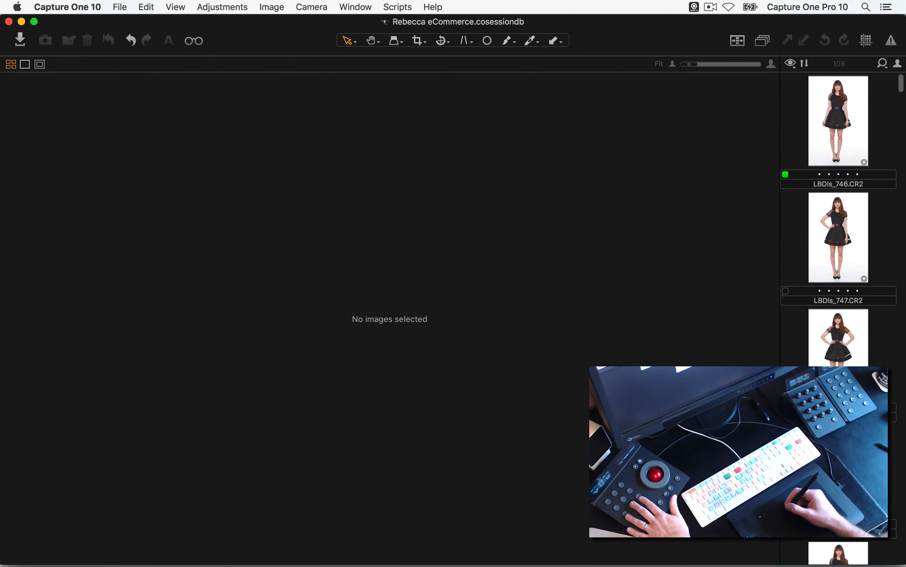
key("super+alt+minus")
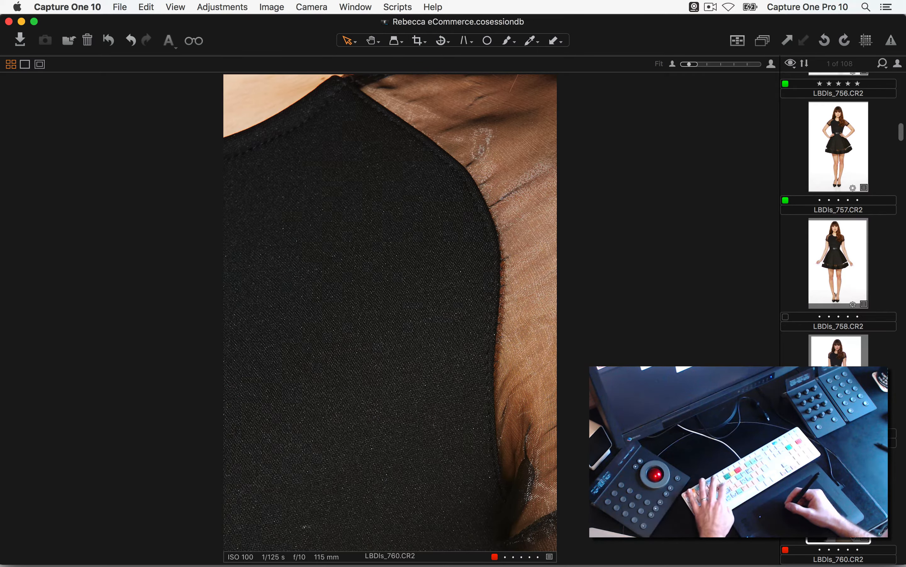
Step: Show the tool panel and go through the session favorites from Outfit 1 to Outfit 4
key("super+alt+t")
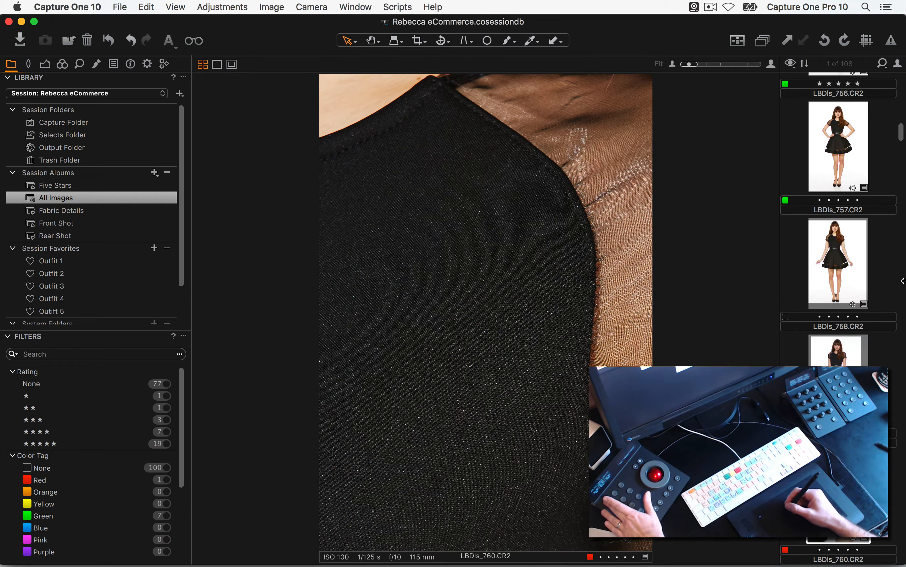
left_click(88, 262)
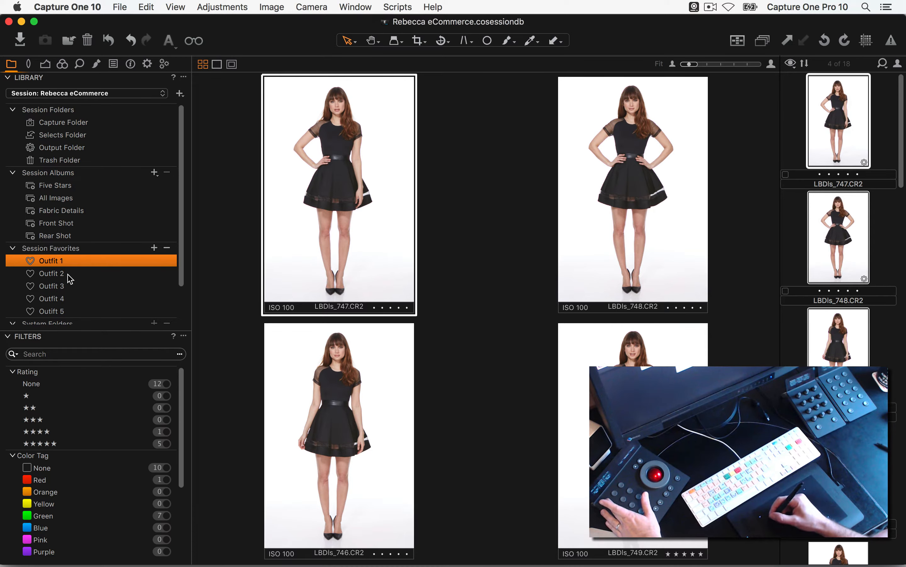
key("Down")
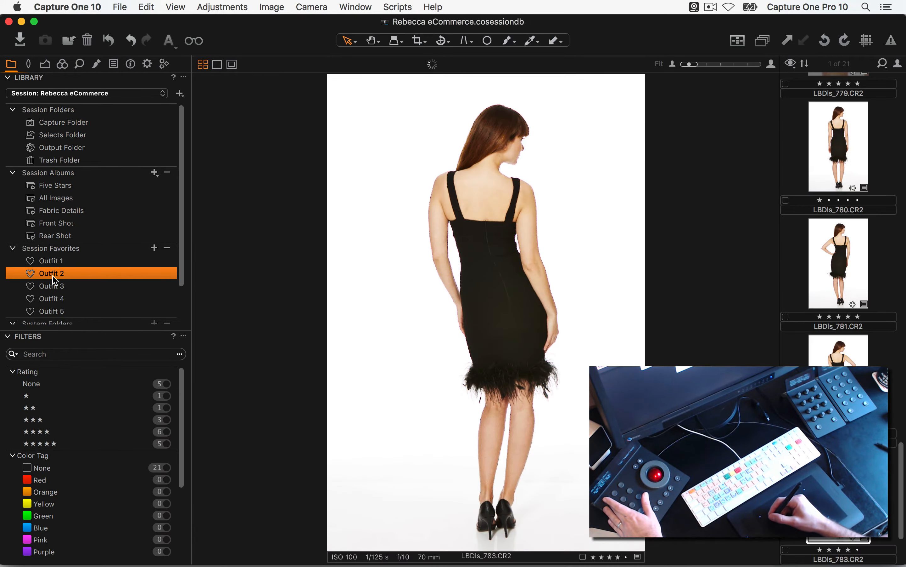
left_click(73, 285)
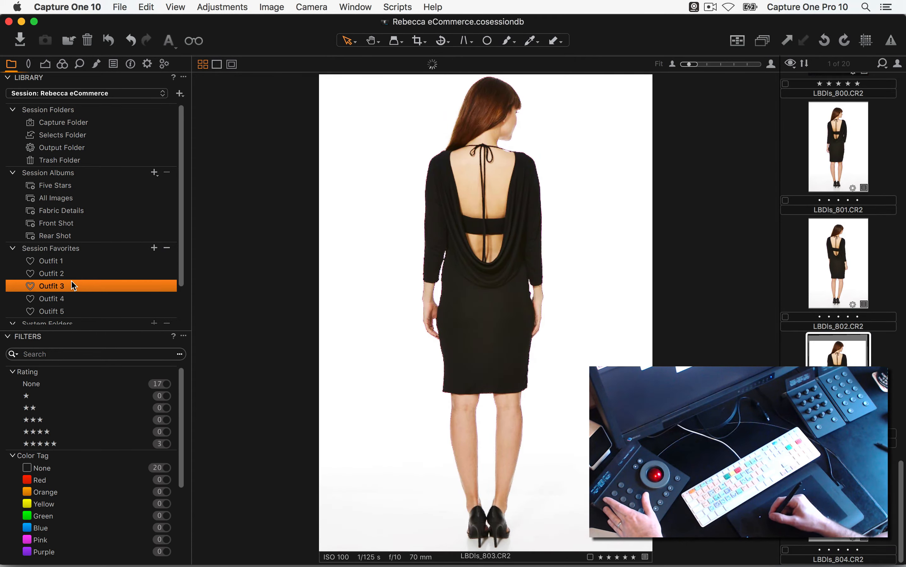
key("Down")
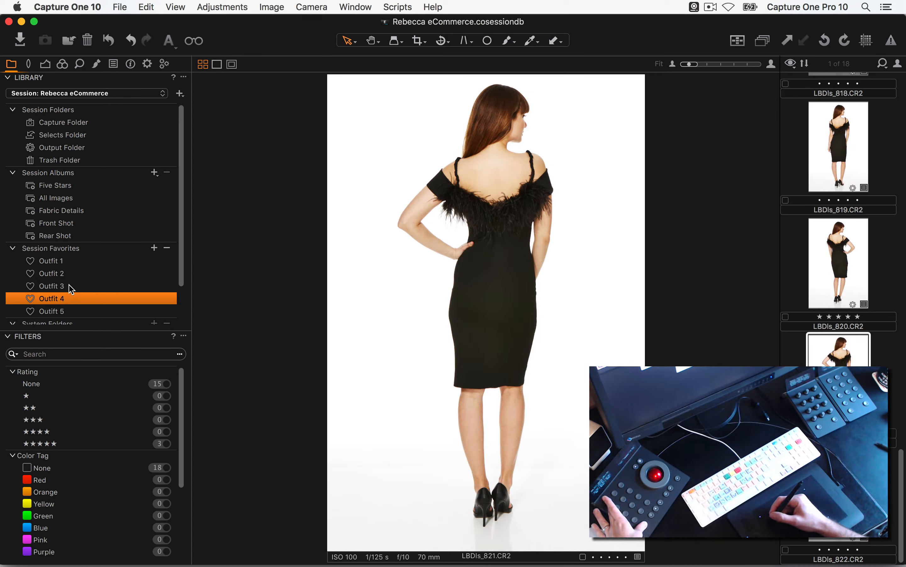
Step: Go back through the session favorites to Outfit 1
left_click(72, 286)
key("Up")
key("Up")
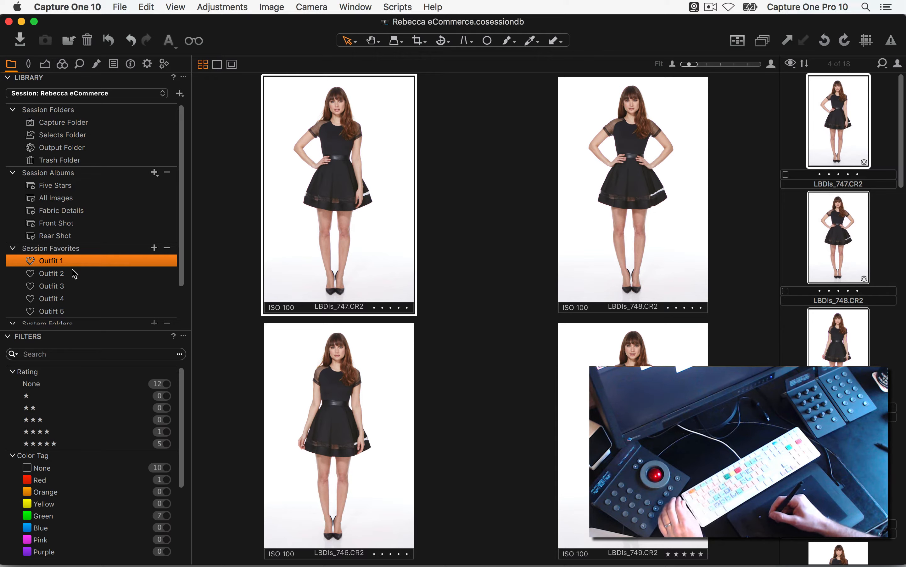
key("Down")
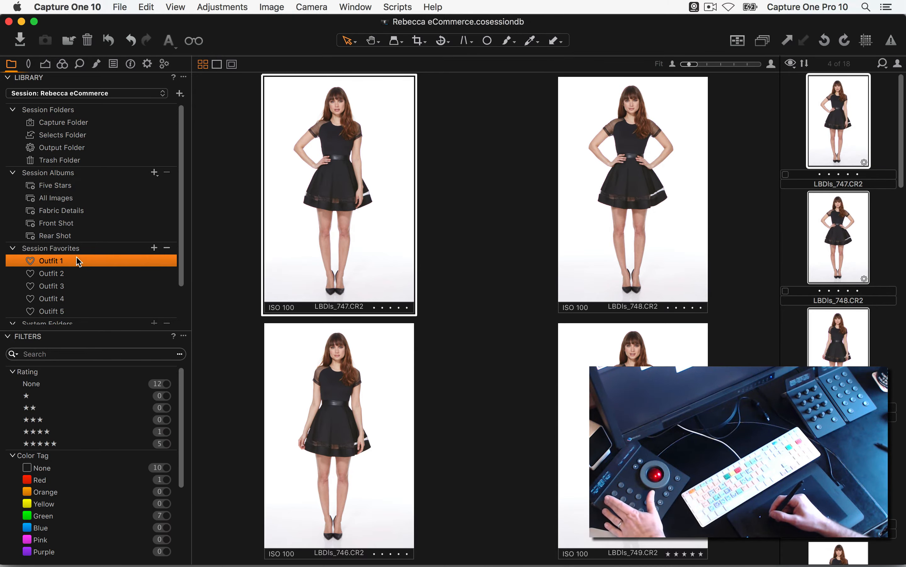
key("Up")
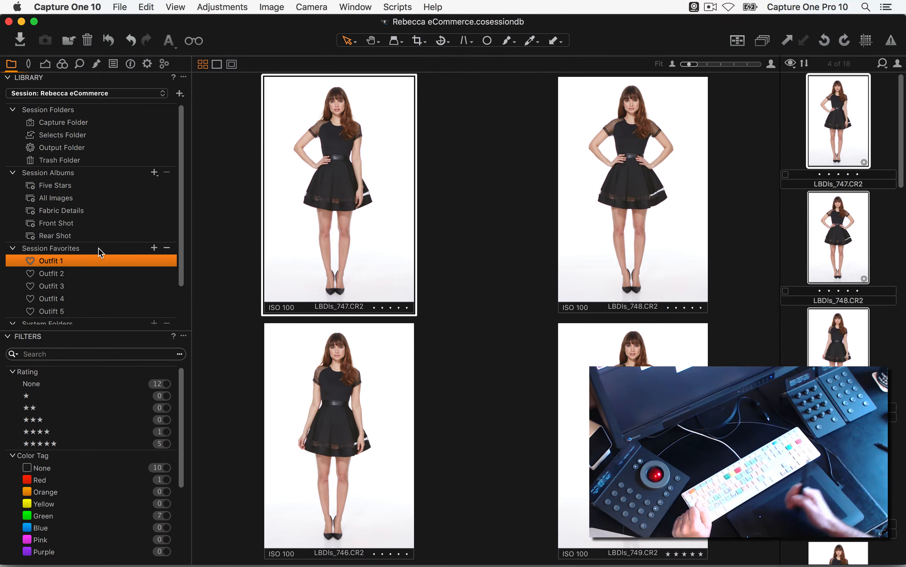
Step: Hide the viewer to browse Outfit 1 as a thumbnail grid, and make LBDIs_749.CR2 the primary variant of the selection
key("alt+super+v")
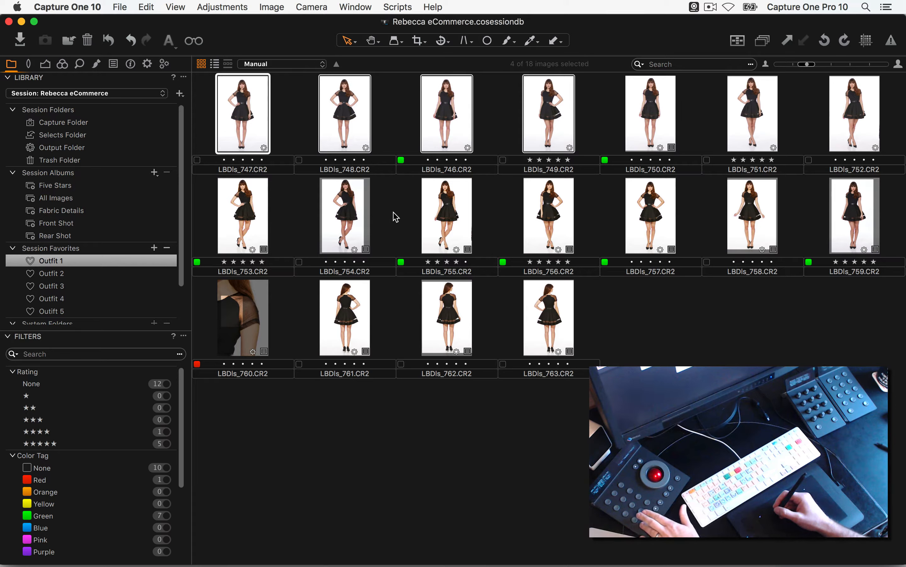
key("super+c")
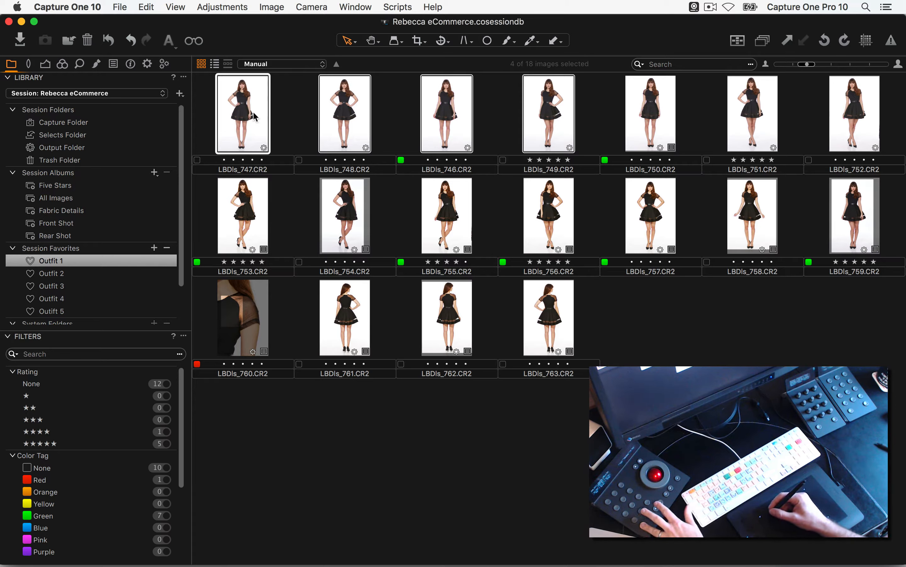
left_click(548, 114)
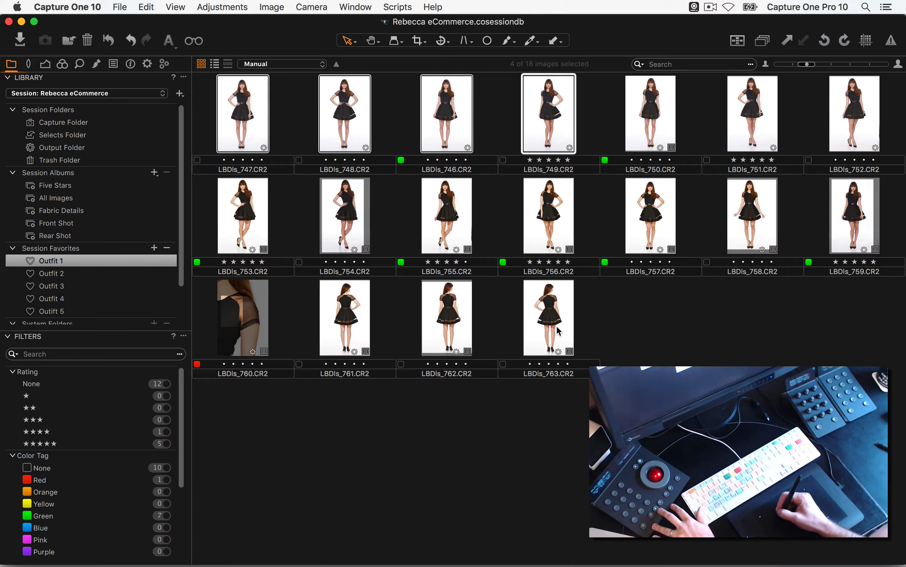
key("super+c")
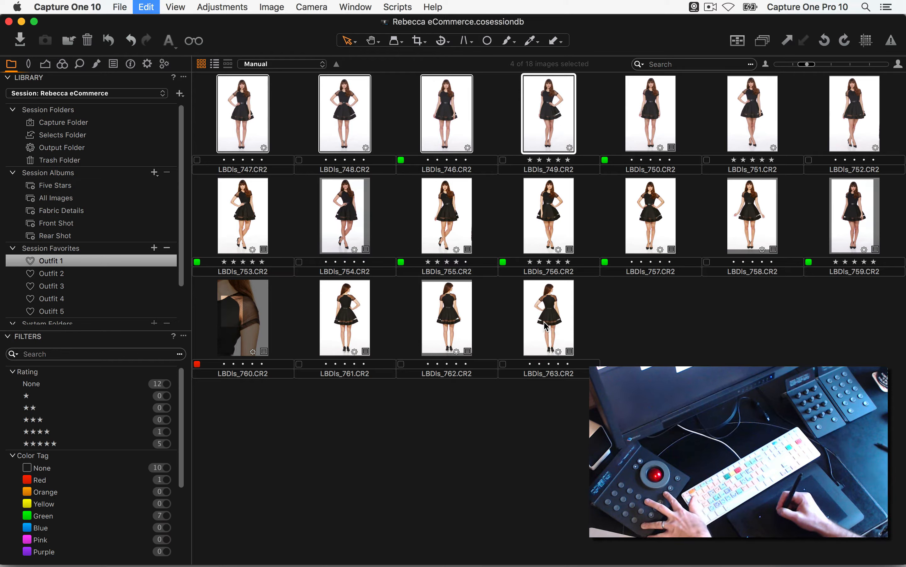
Step: Alternate the selection between the first and last images of Outfit 1, ending on LBDIs_763.CR2
key("super+shift+a")
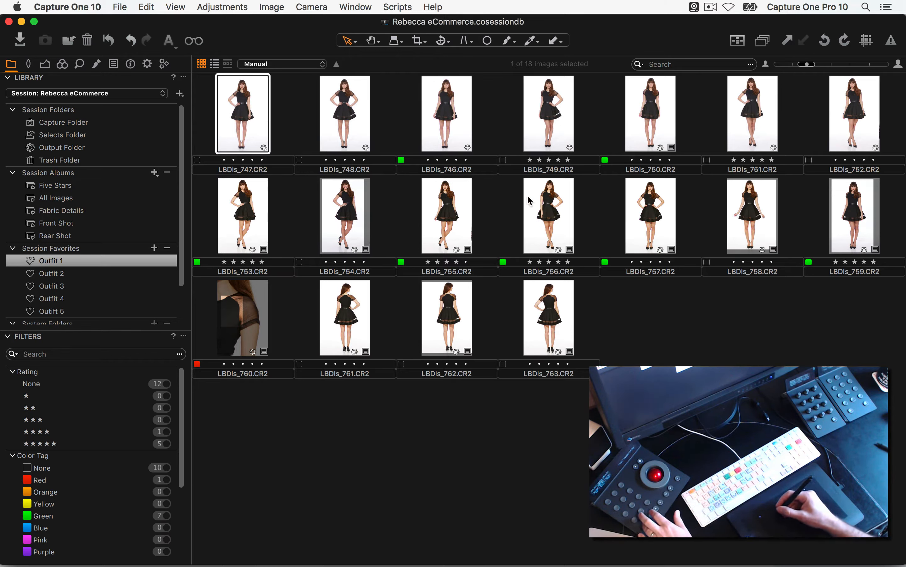
key("super+Left")
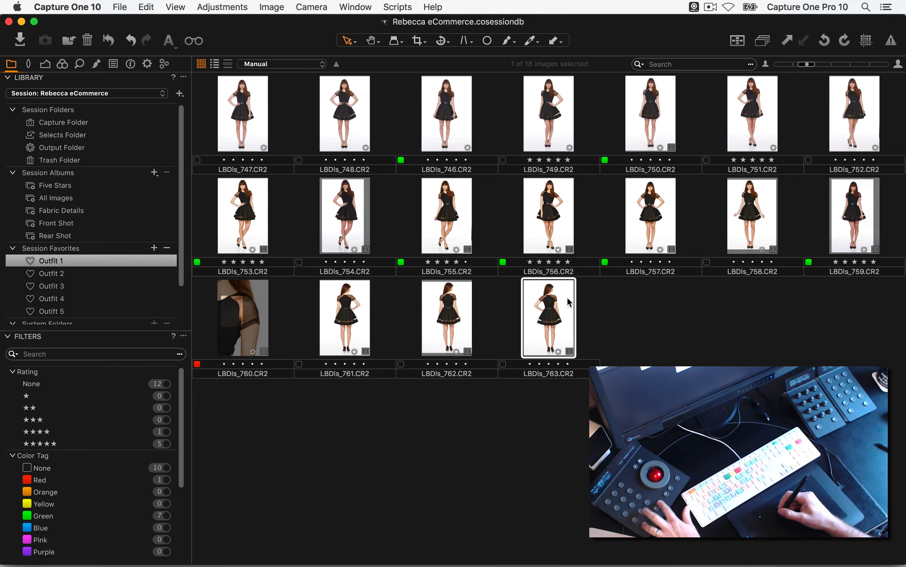
key("super+Right")
key("super+Left")
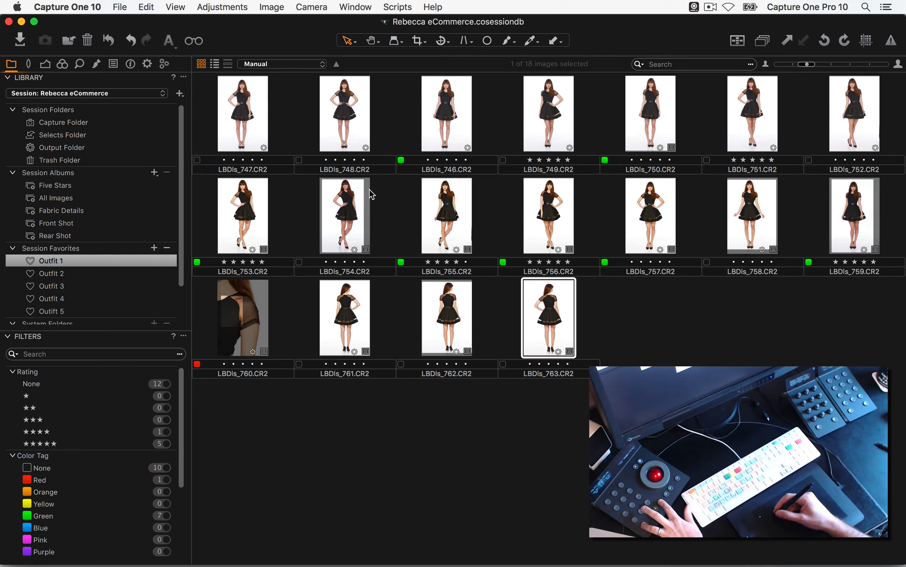
key("super+Right")
key("super+Left")
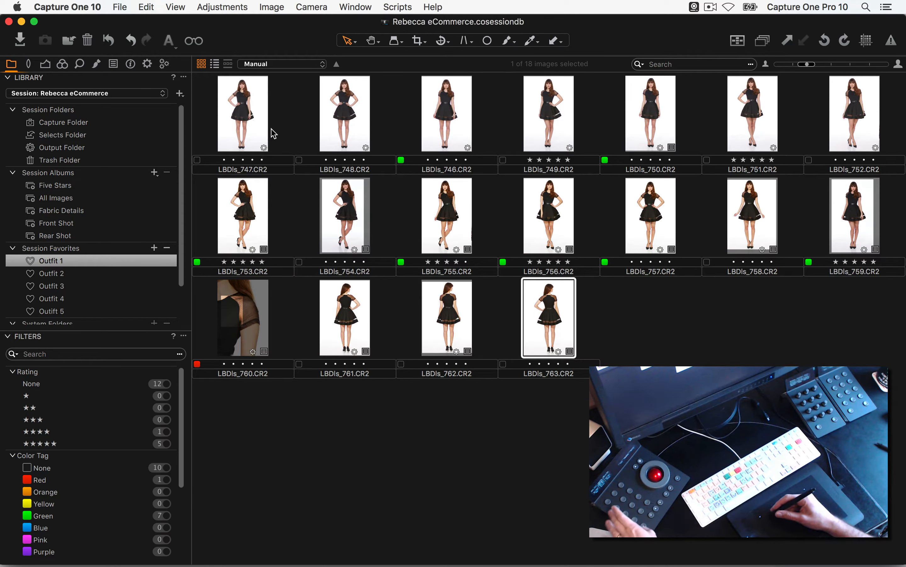
key("super+Left")
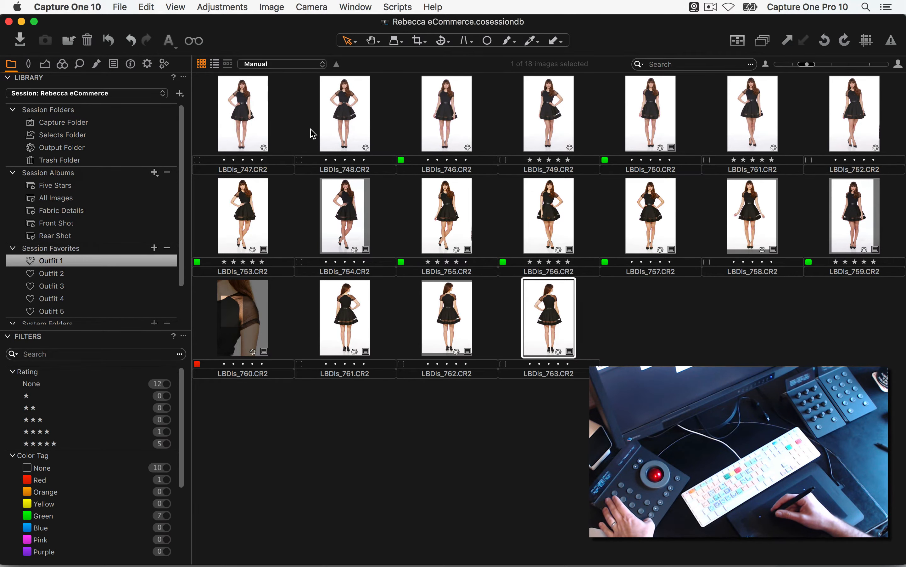
Step: Switch to the Outfit 2 favorite, open its first image in the viewer and advance to LBDIs_766.CR2
key("super+Down")
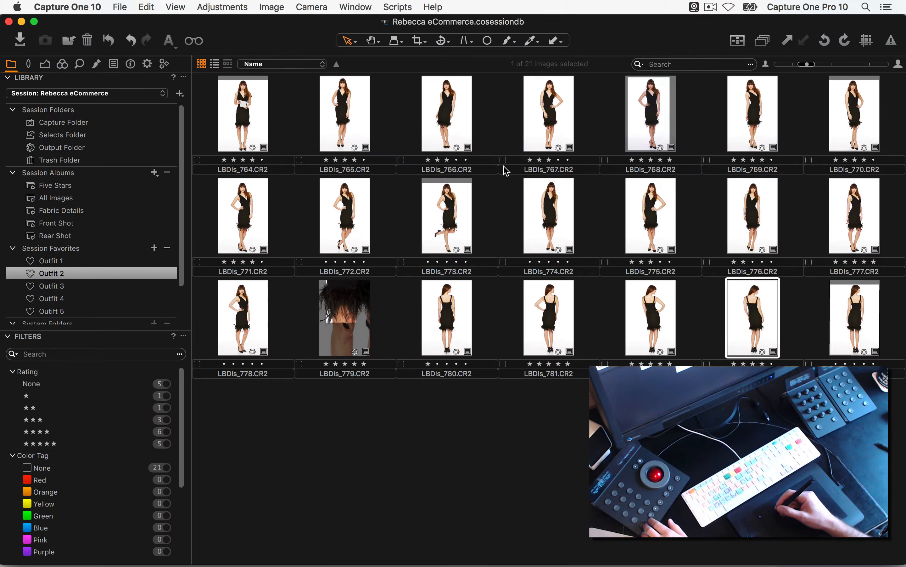
key("super+Down")
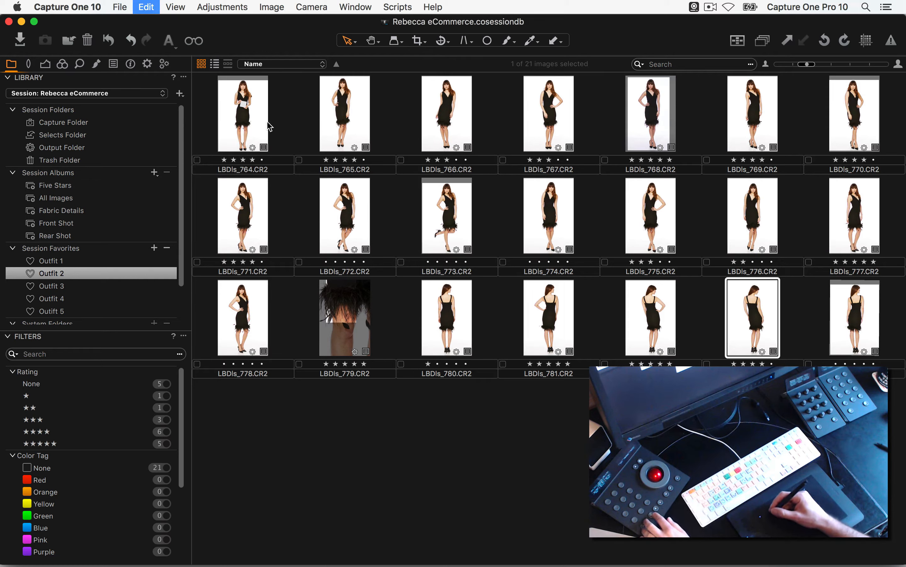
left_click(262, 125)
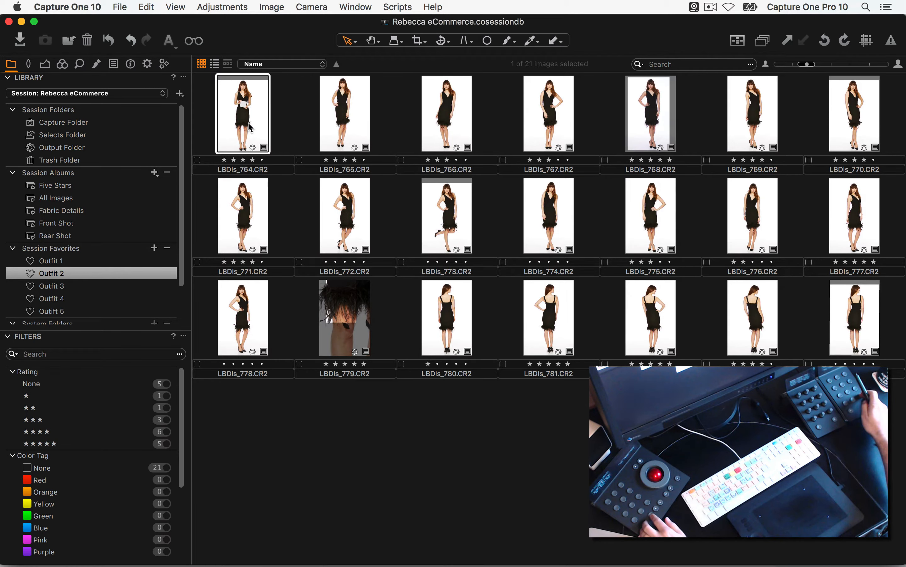
double_click(250, 127)
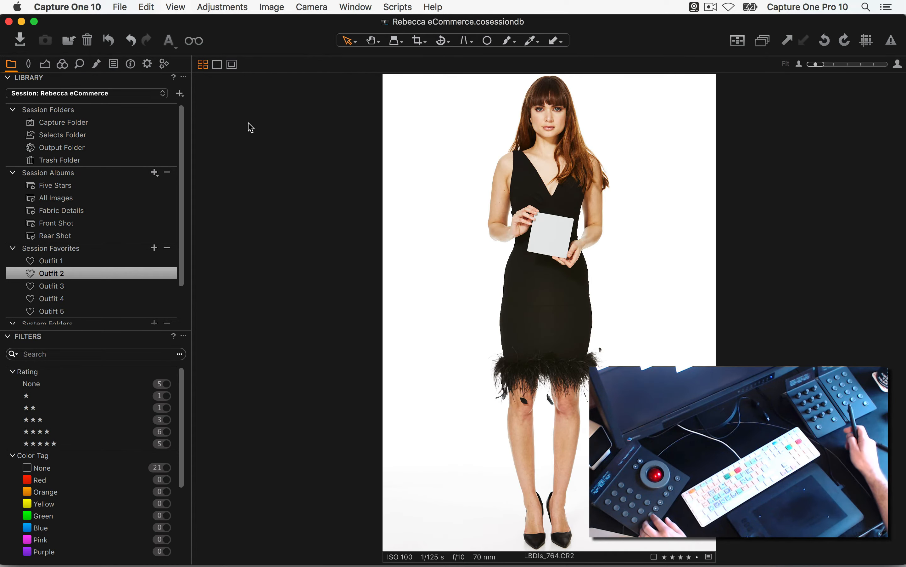
key("Right")
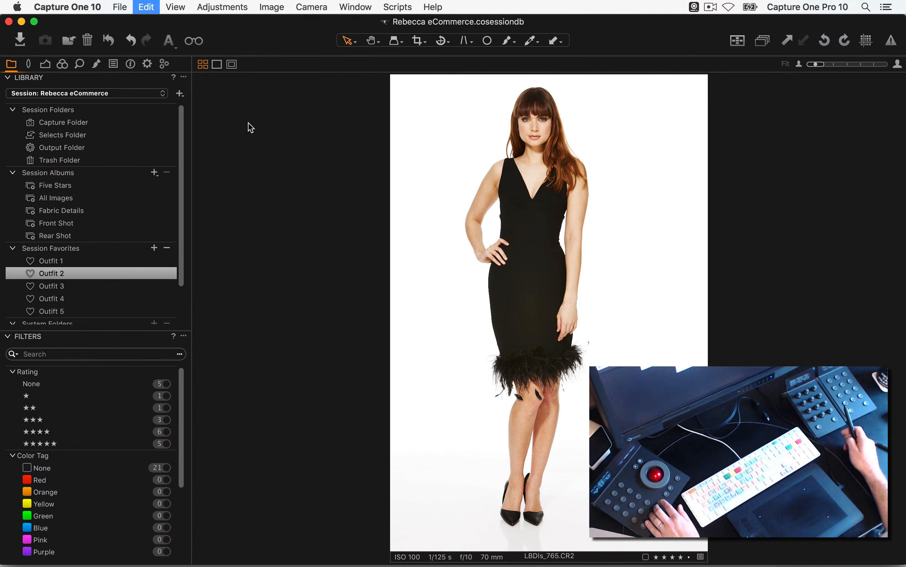
key("Right")
Step: Show the browser beside the viewer and select LBDIs_764.CR2 through LBDIs_767.CR2 for side-by-side comparison
key("super+b")
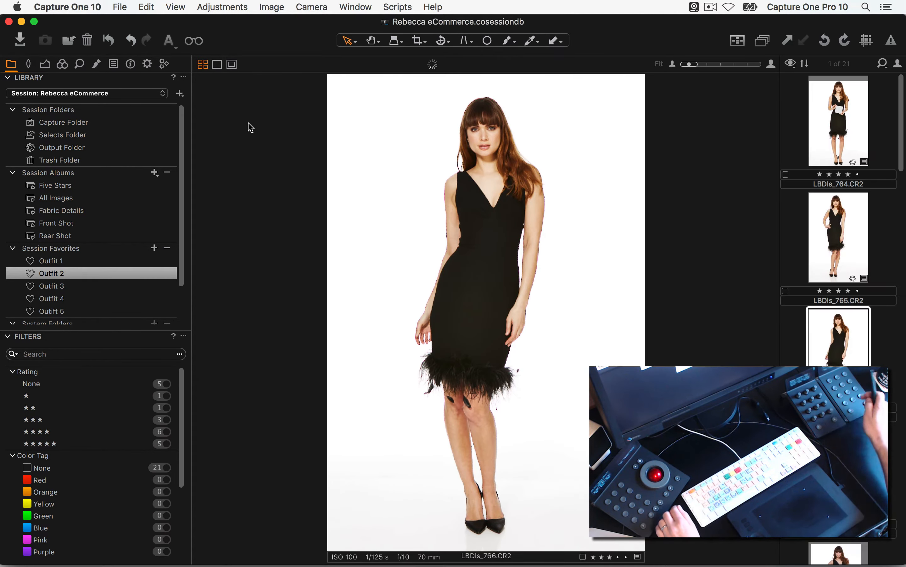
left_click(835, 112)
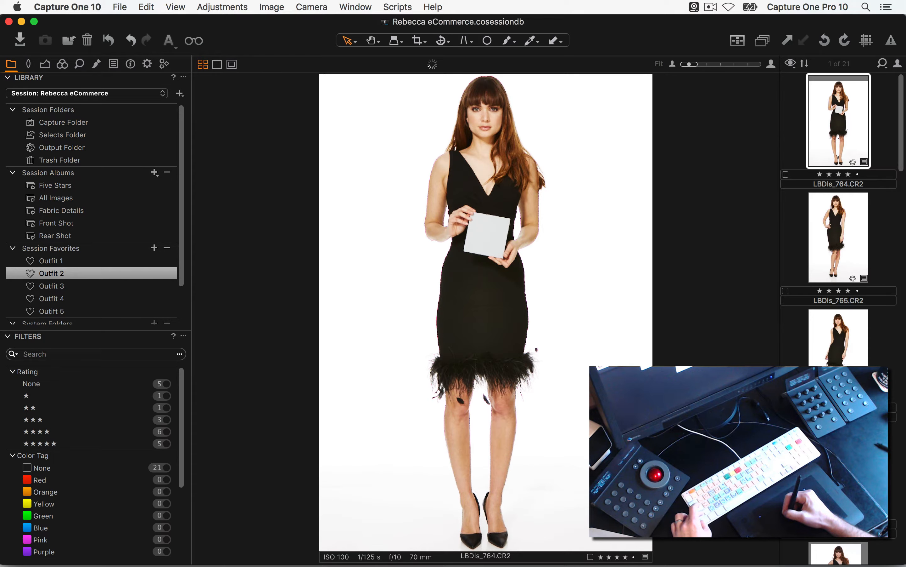
left_click(838, 470, "shift")
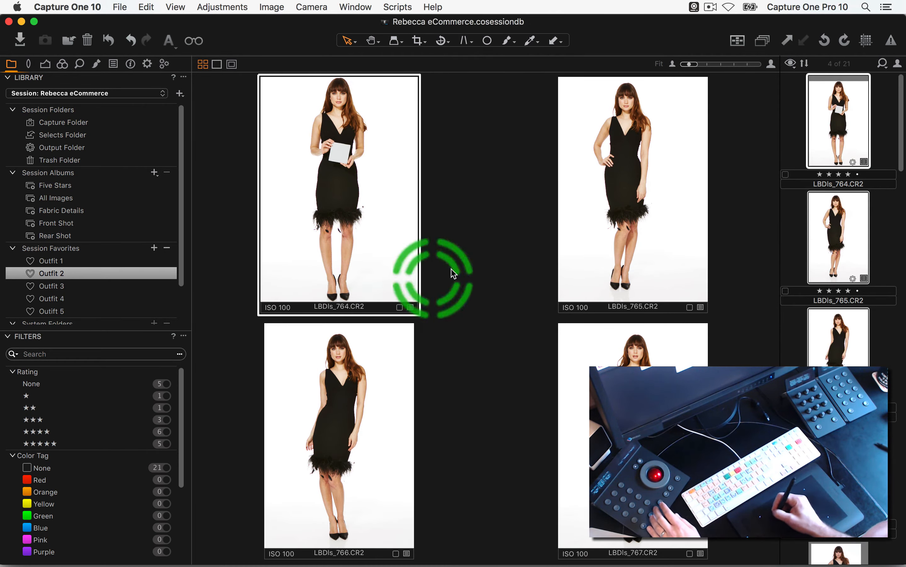
Step: Switch to Tangent Mapper, review the alternate controls of the Element-Mf panel, and return to Capture One
key("super+Tab")
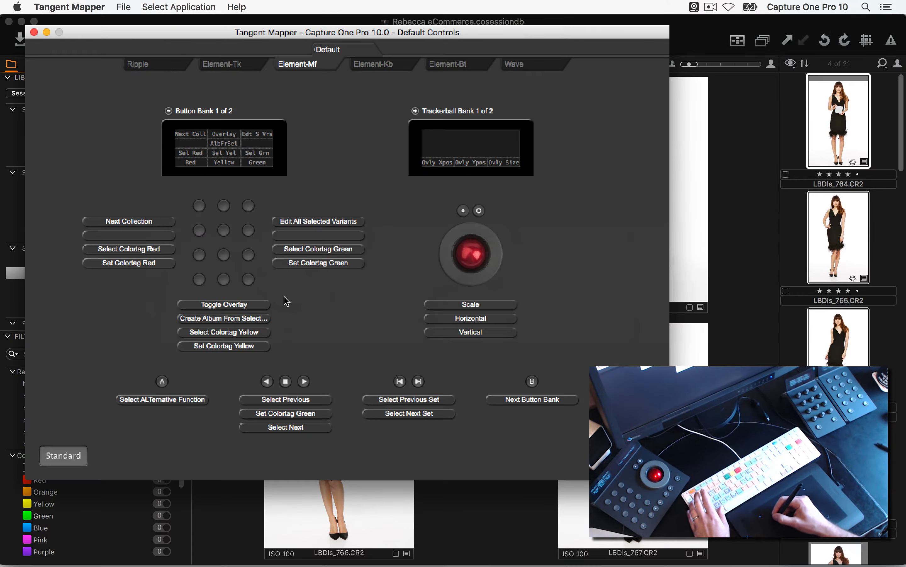
left_click(57, 459)
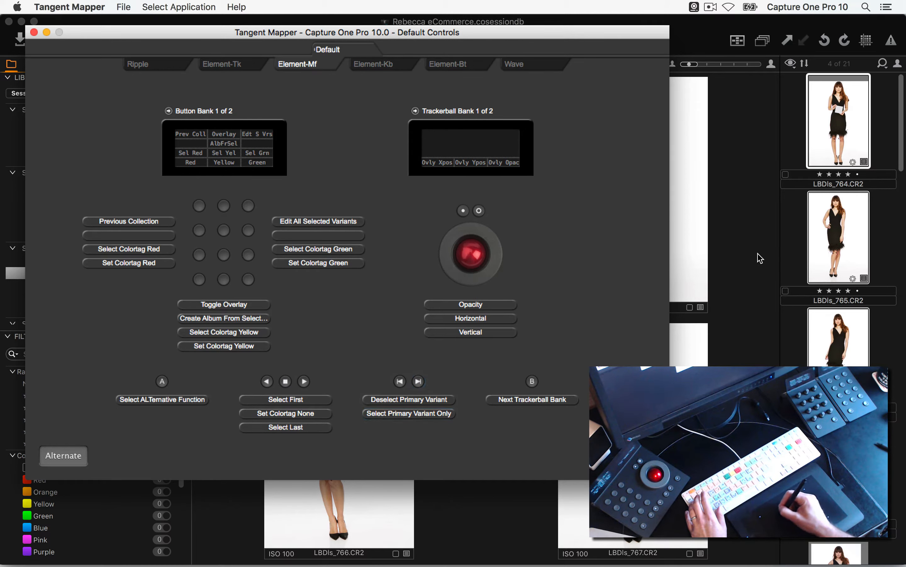
left_click(748, 247)
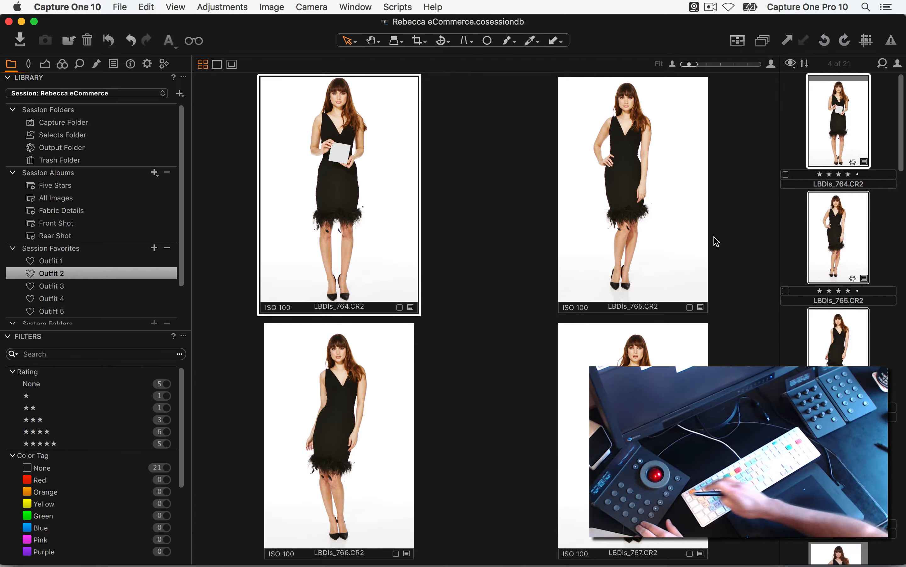
Step: Keep only the primary variant LBDIs_764.CR2 selected, and go forward to the Outfit 3 collection and back to Outfit 2
key("super+shift+a")
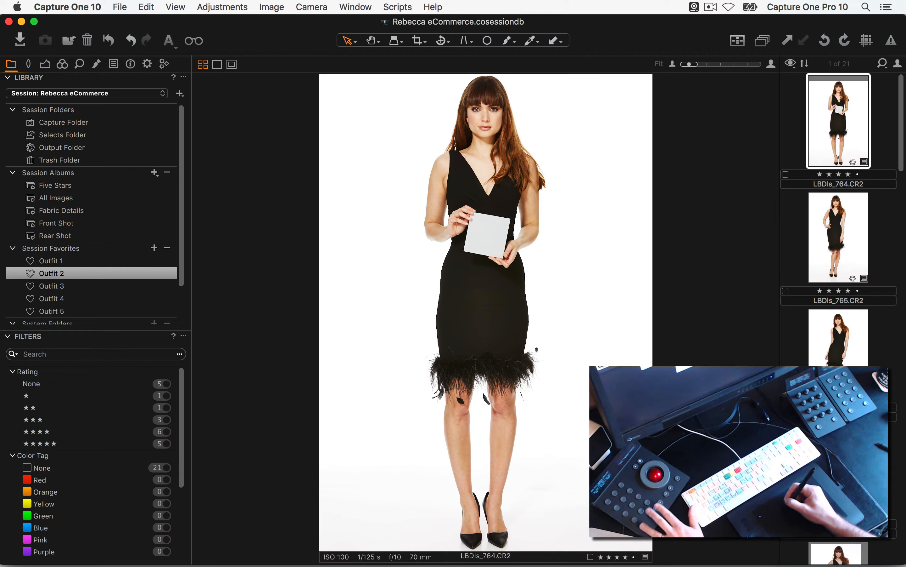
key("super+alt+Down")
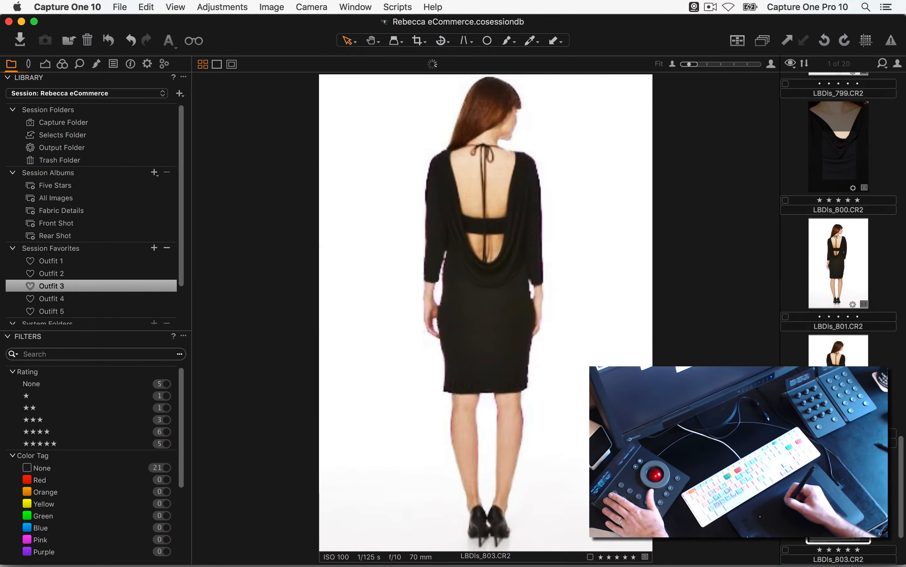
key("super+alt+Up")
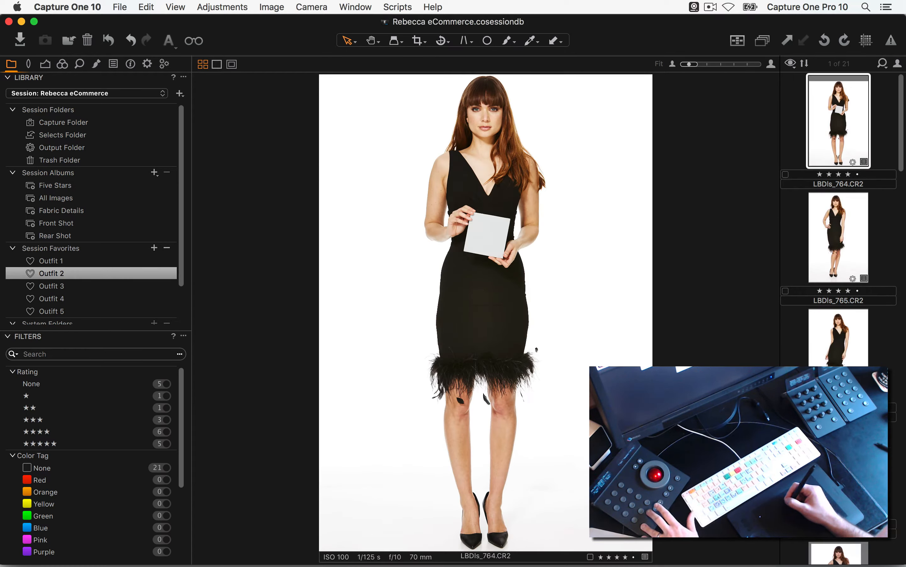
Step: Jump to the last Outfit 2 image, deselect it, and select LBDIs_781.CR2 through LBDIs_783.CR2 for comparison
key("End")
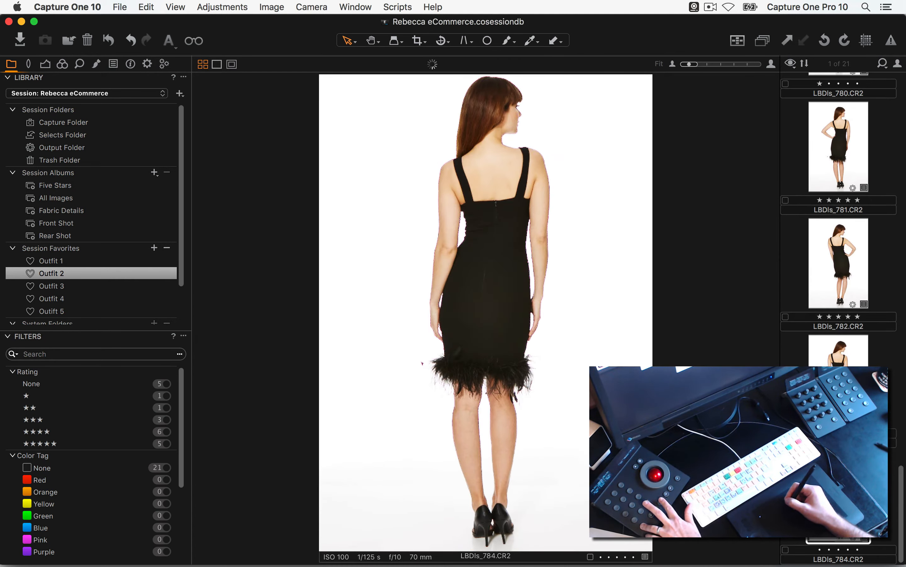
key("super+d")
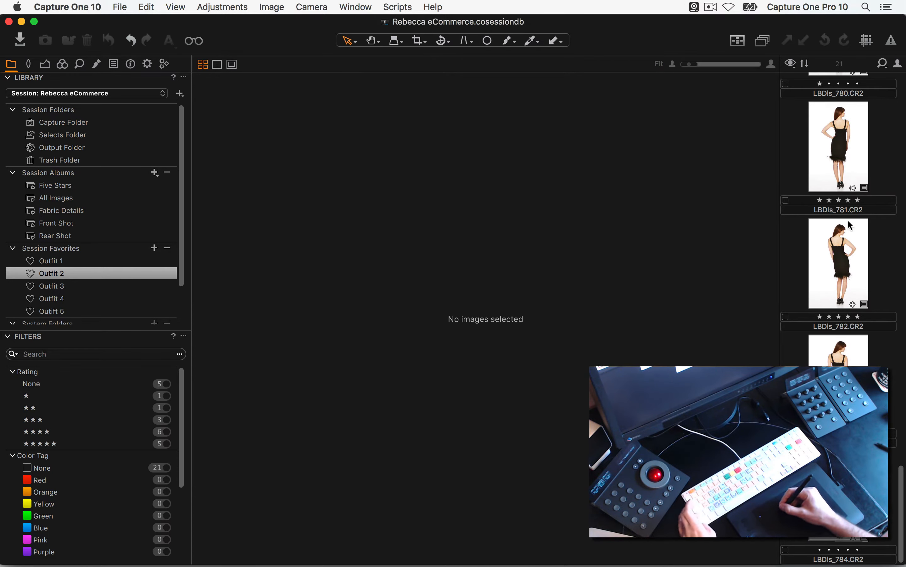
left_click(843, 169)
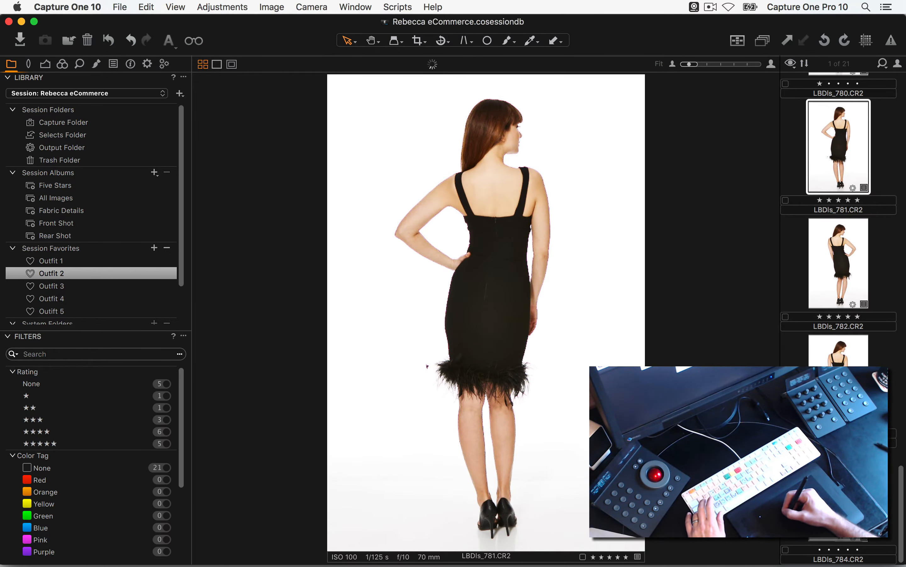
left_click(838, 353, "shift")
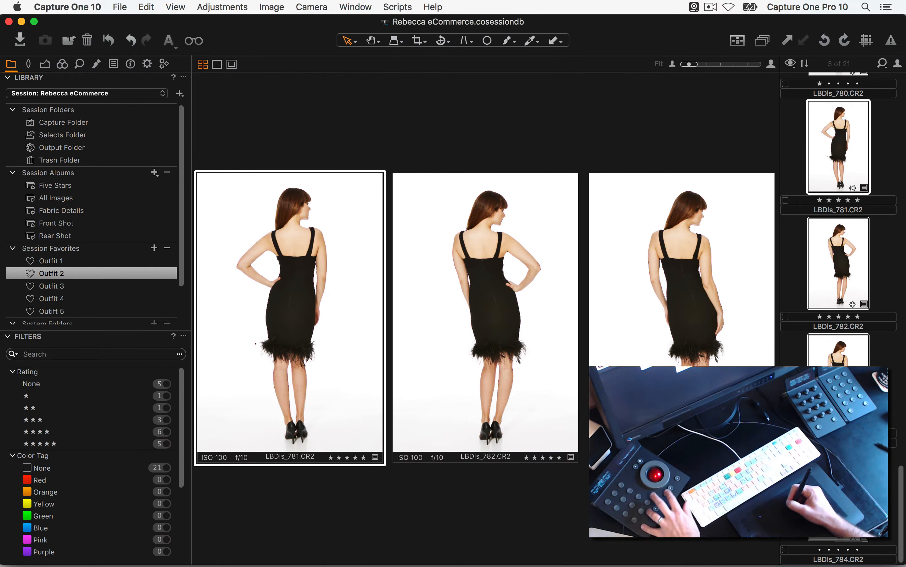
Step: Keep only LBDIs_781.CR2 selected and create a floating Overlay tool placed beside the photo
key("super+d")
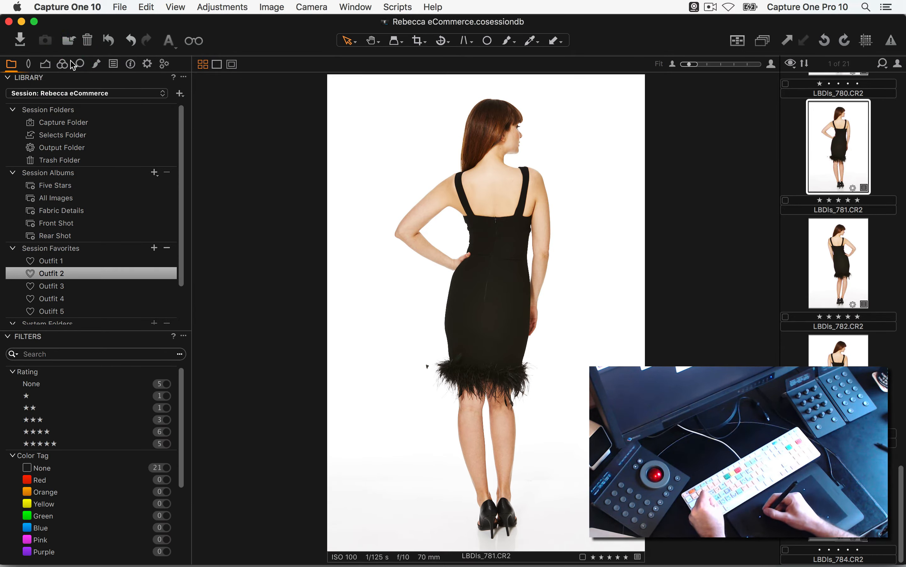
left_click(355, 6)
mouse_move(386, 75)
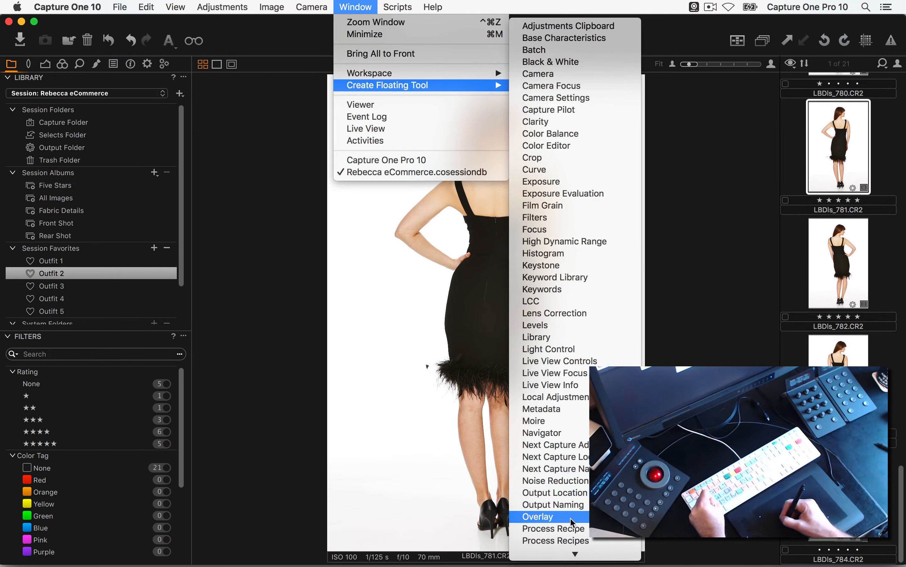
left_click(571, 517)
left_click_drag(586, 80, 335, 144)
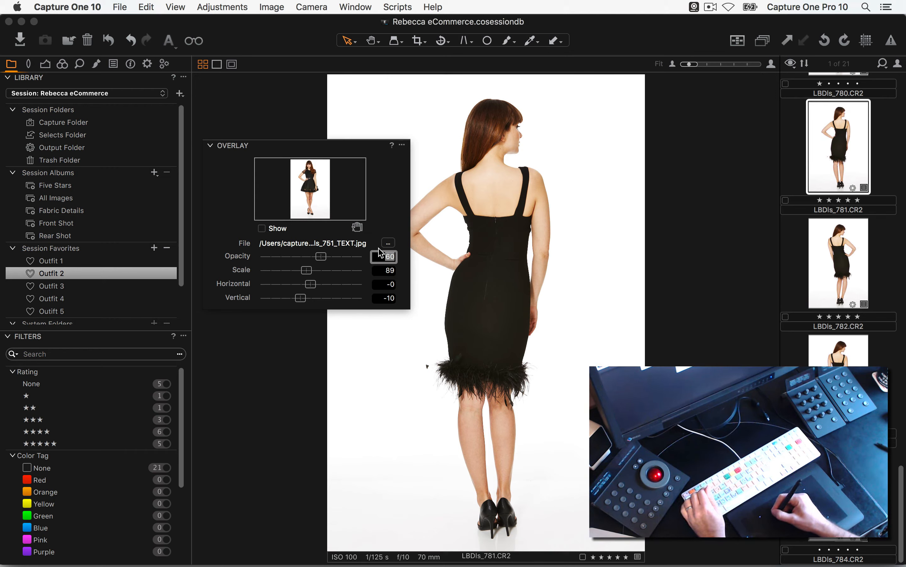
Step: Load layout.png from the Layout PNG folder in Shared as the overlay, and move the Overlay tool clear of the photo
left_click(388, 243)
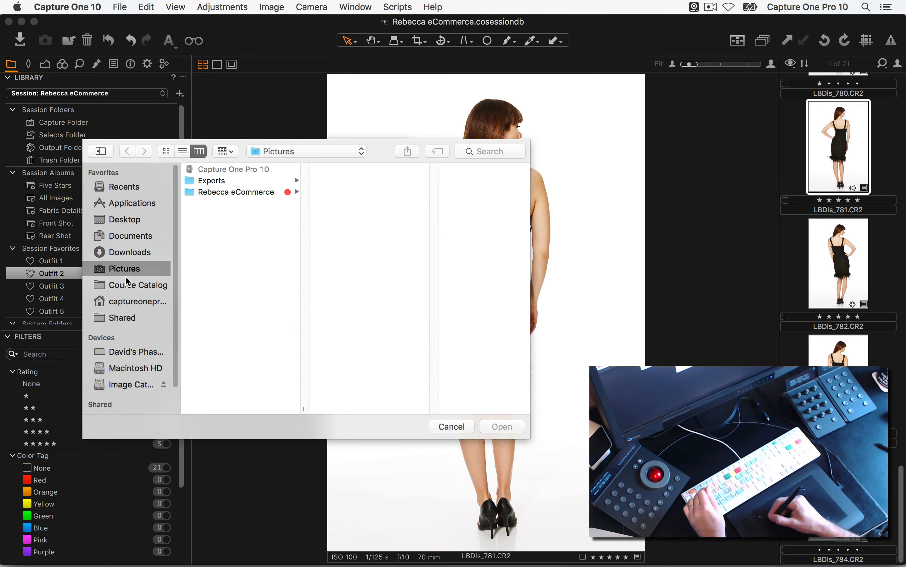
left_click(130, 321)
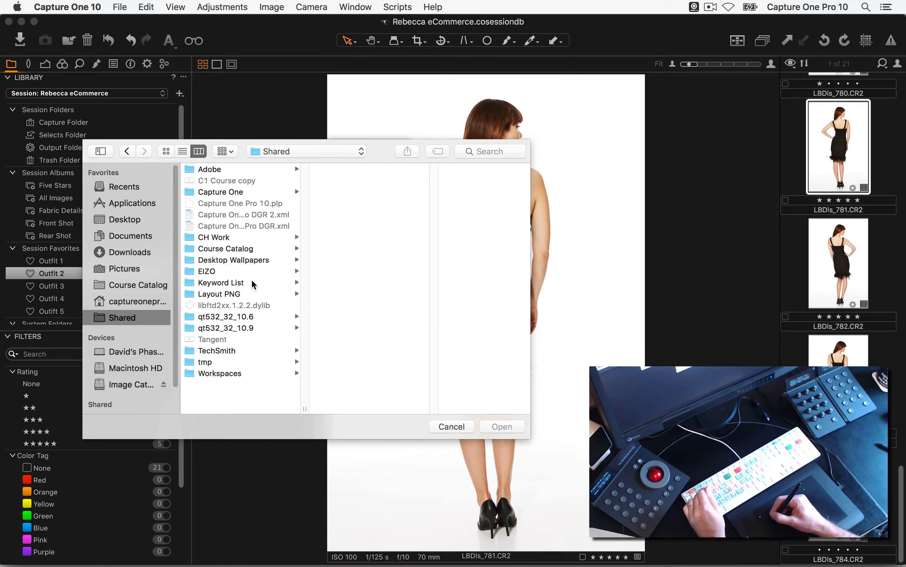
left_click(247, 294)
left_click(379, 167)
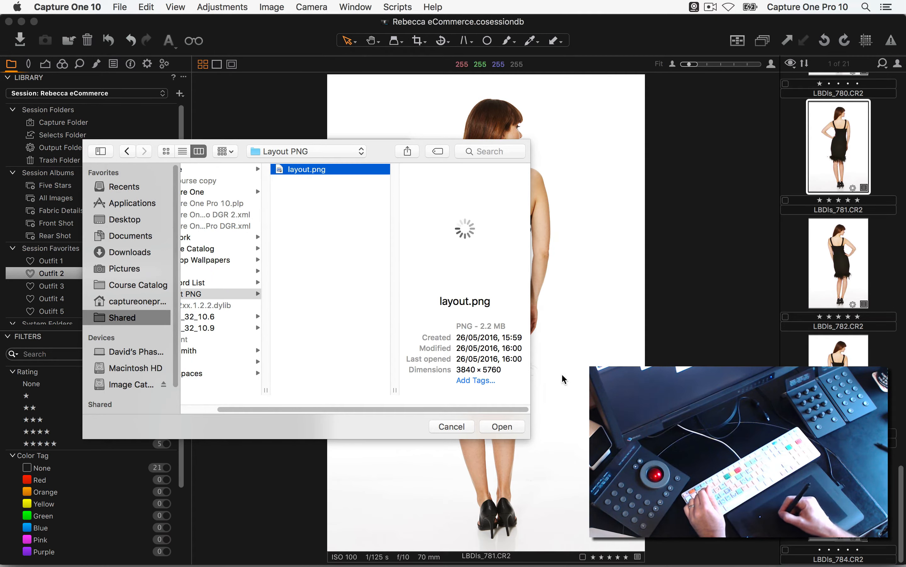
left_click(502, 430)
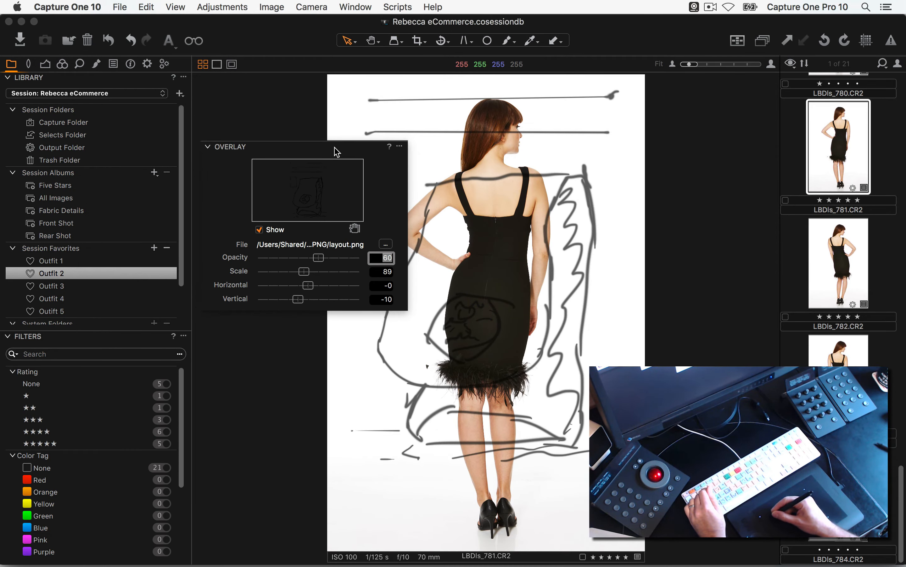
left_click_drag(334, 147, 242, 147)
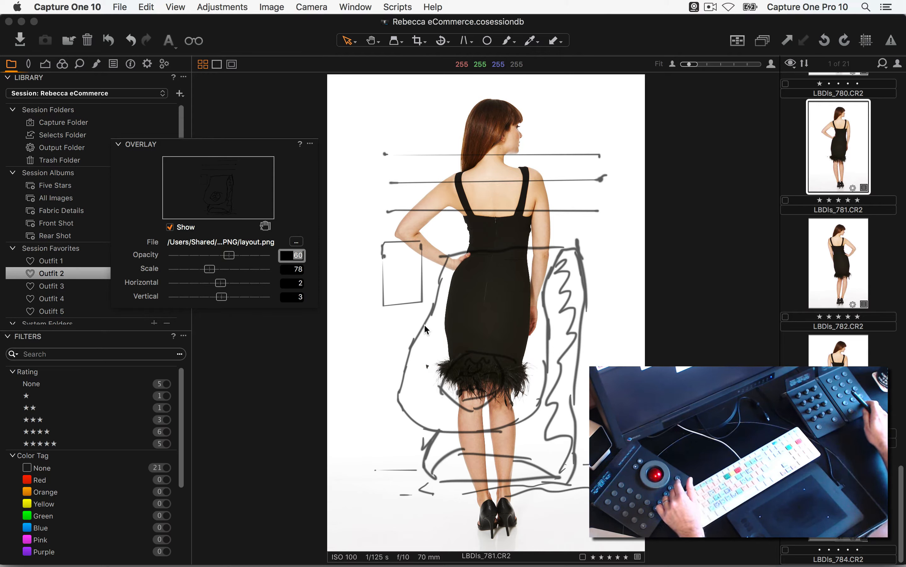
Step: Toggle the layout overlay on and off repeatedly, leave it hidden, and remove the floating Overlay tool
key("alt+o")
key("alt+o")
key("alt+o")
key("alt+o")
key("alt+o")
key("alt+o")
key("alt+o")
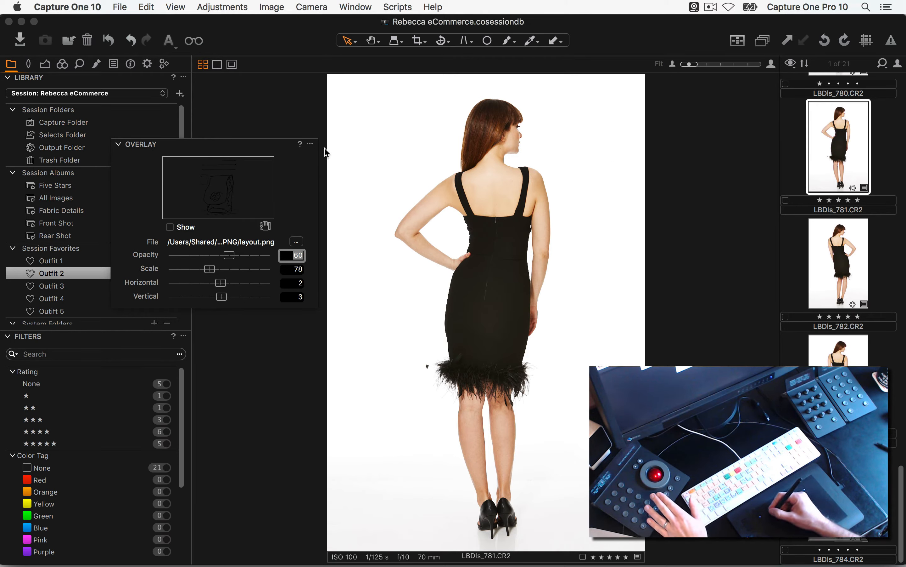
left_click(310, 144)
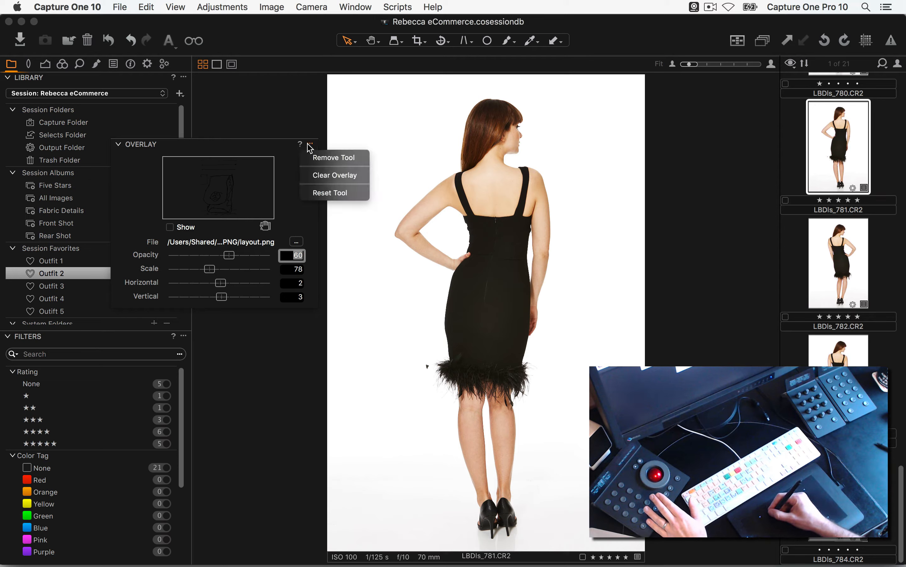
left_click(342, 162)
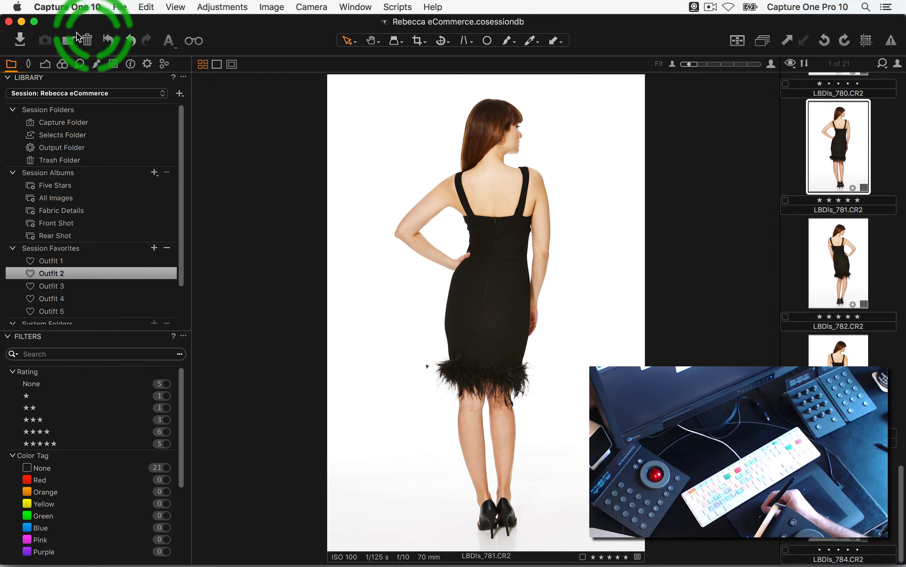
Step: Open the recent Capture One Pro 10 catalog from Pictures and view variant 2 of IQ3 100MP_80mm_800_16.IIQ full size
left_click(120, 7)
mouse_move(127, 60)
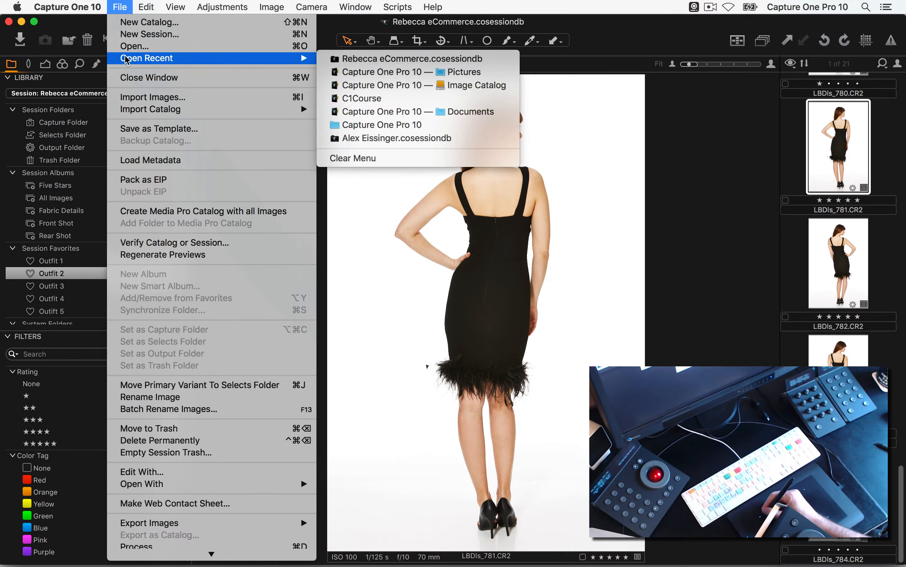
left_click(425, 72)
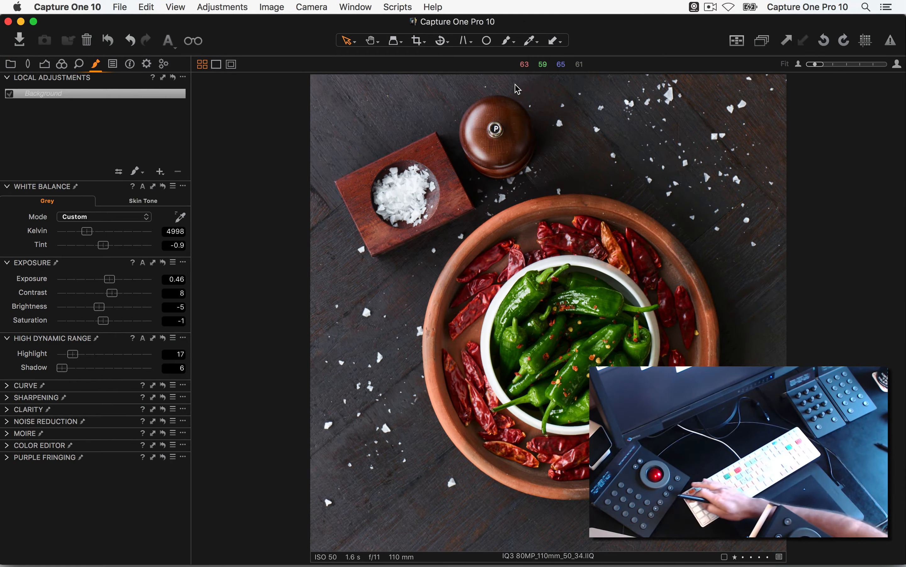
key("alt+super+v")
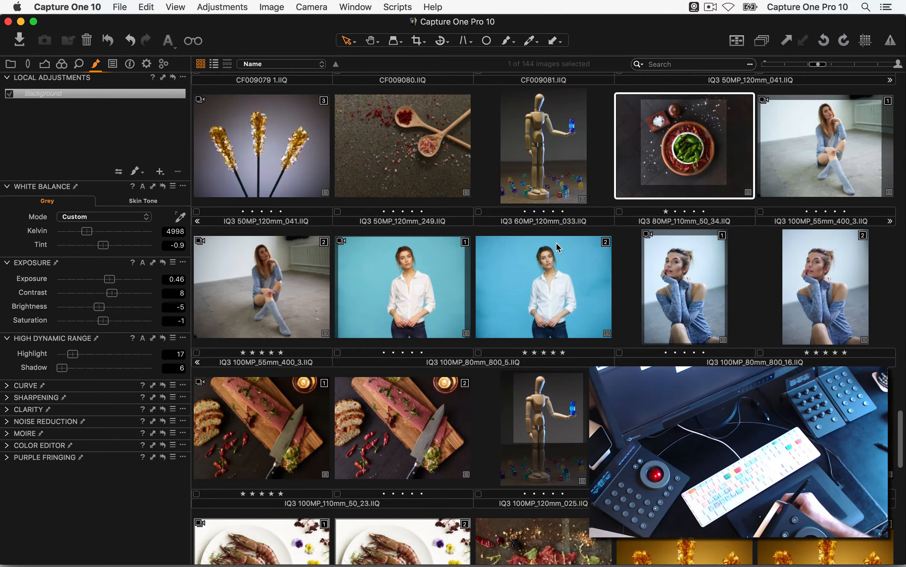
double_click(834, 298)
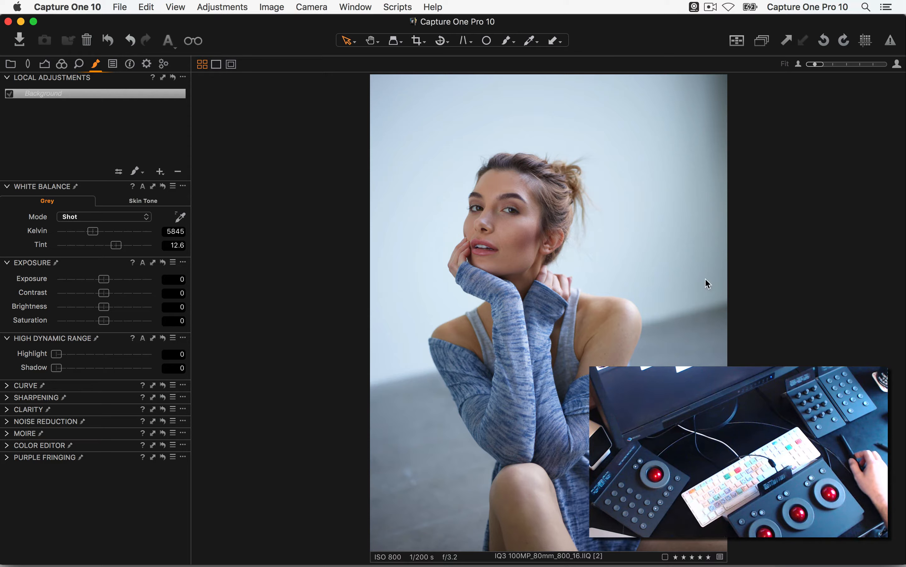
Step: Show the color tools with Color Balance expanded and the Histogram collapsed
left_click(62, 64)
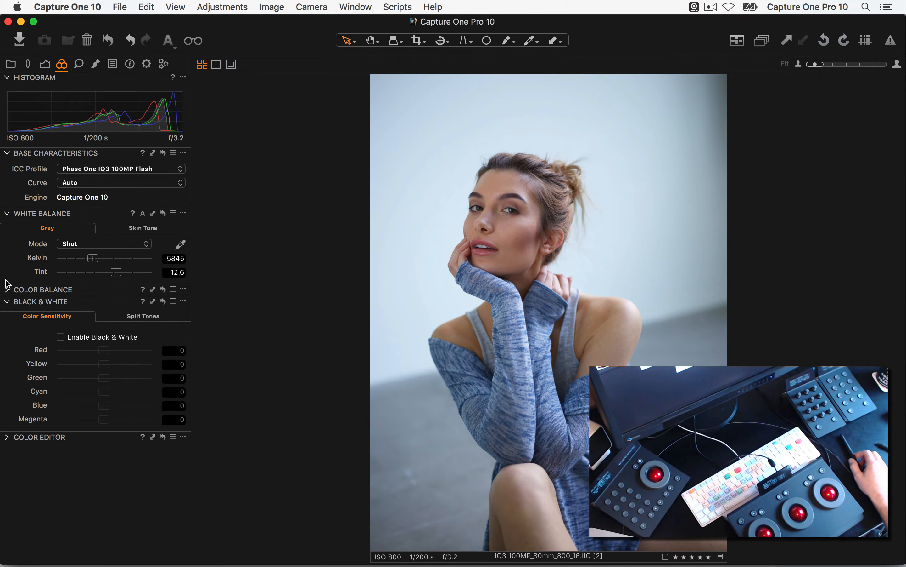
left_click(7, 291)
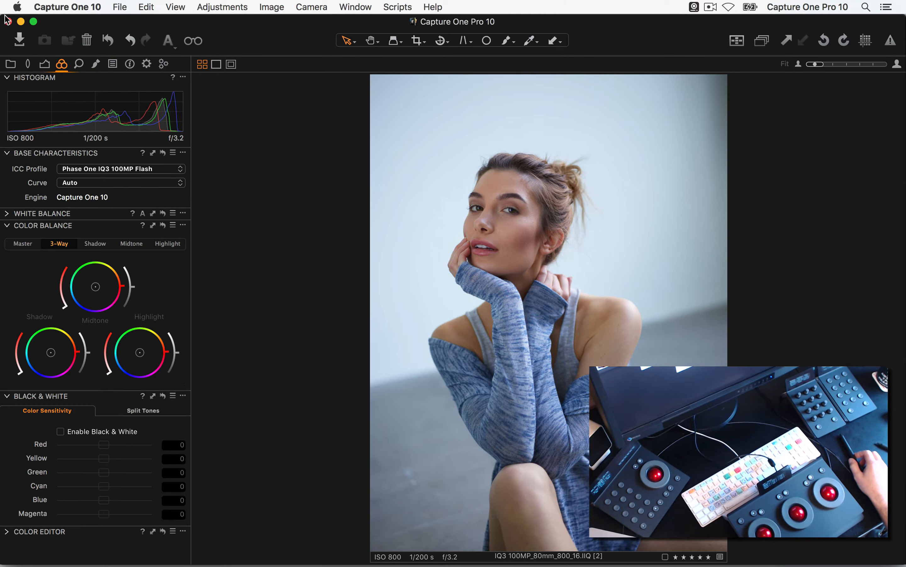
left_click(7, 77)
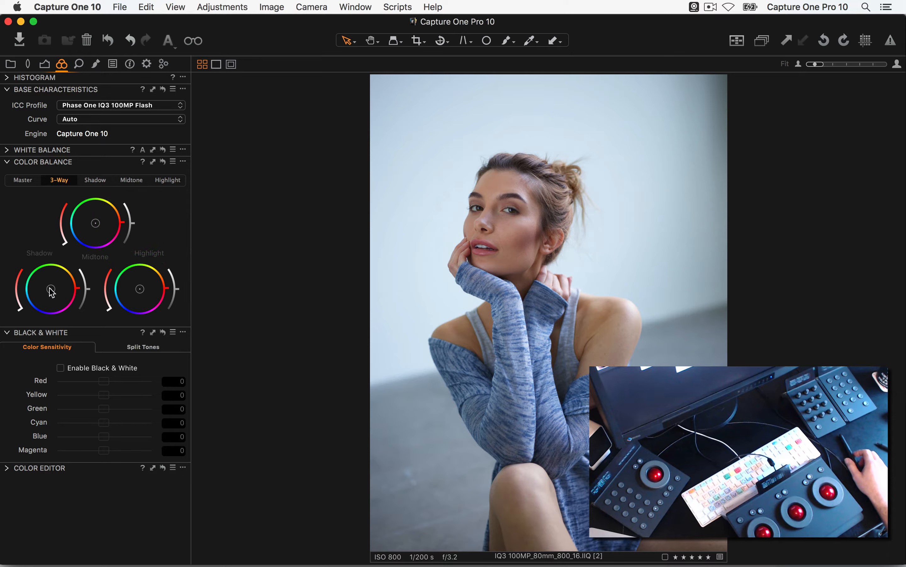
Step: Try shifting the shadow tint toward blue in the 3-Way Color Balance, and reset the shadow wheel
left_click_drag(51, 291, 44, 301)
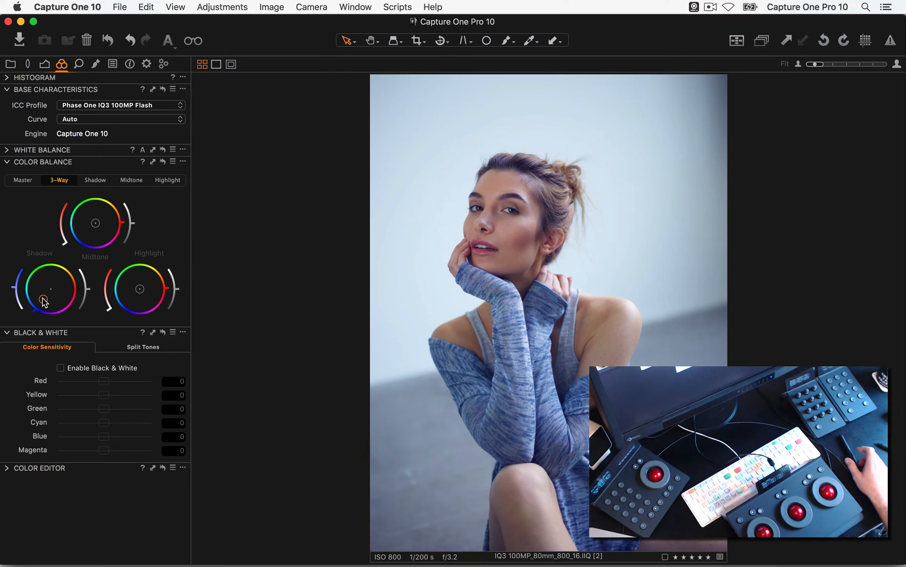
left_click_drag(44, 301, 51, 293)
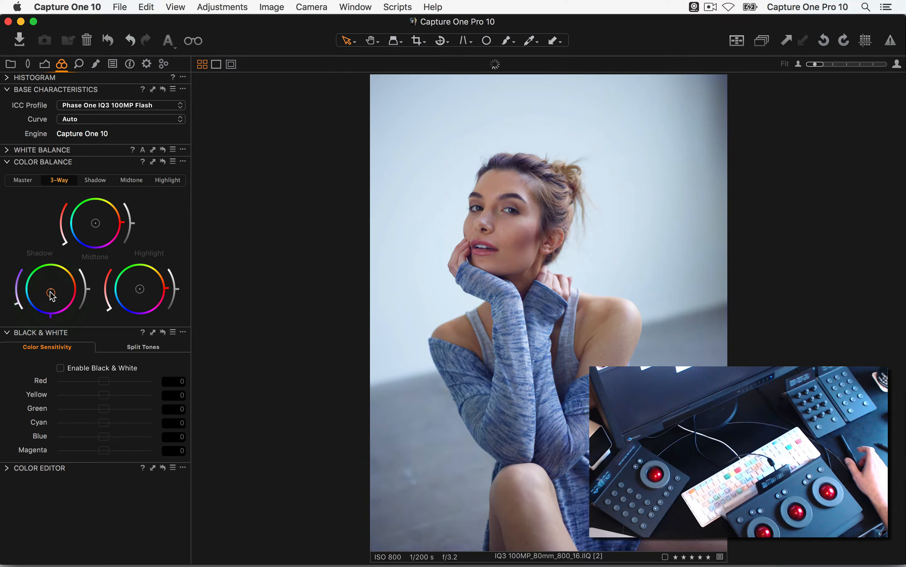
double_click(61, 288)
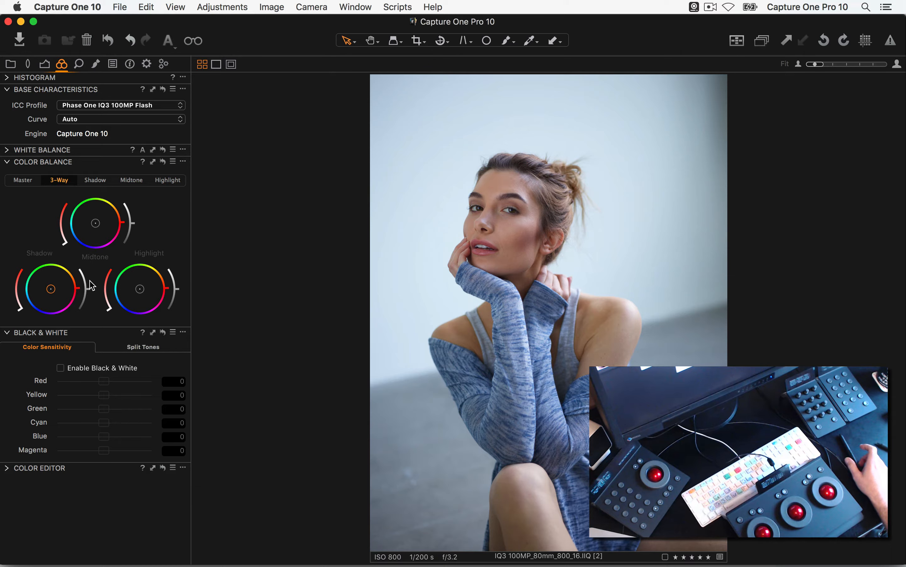
mouse_move(88, 291)
left_mouse_down()
mouse_move(83, 265)
mouse_move(89, 290)
mouse_move(95, 275)
mouse_move(89, 291)
left_mouse_up()
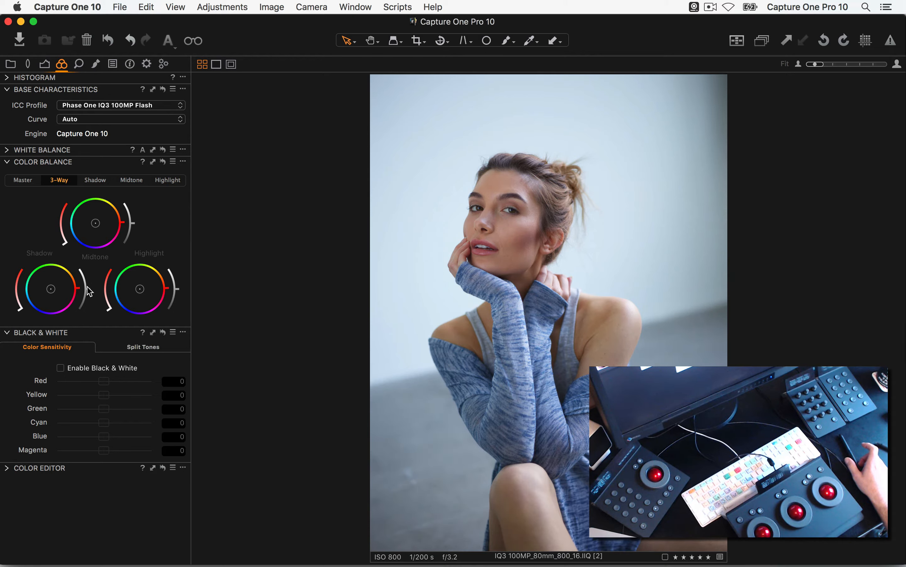
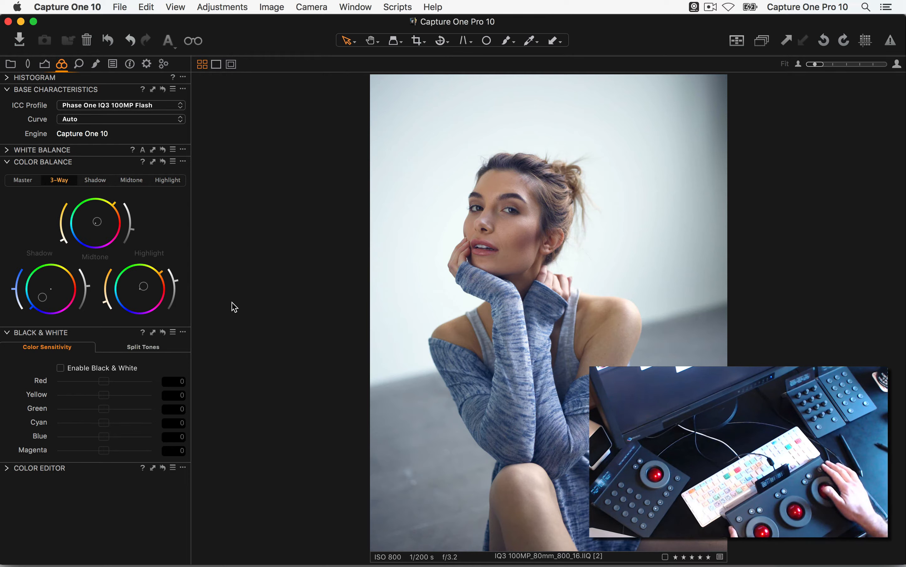
Step: Compare the portrait with and without its color balance grade by repeatedly resetting the adjustments and undoing the reset
key("super+r")
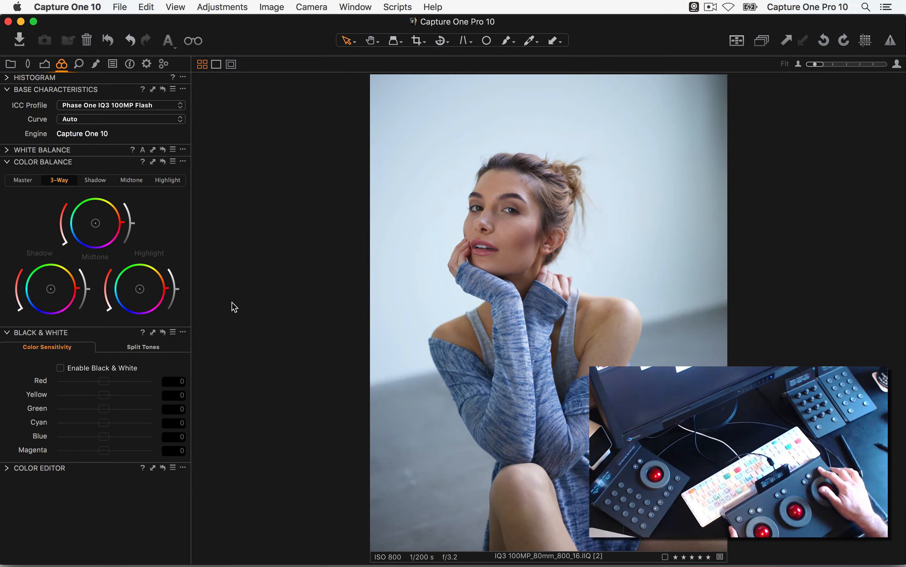
key("super+z")
key("super+shift+z")
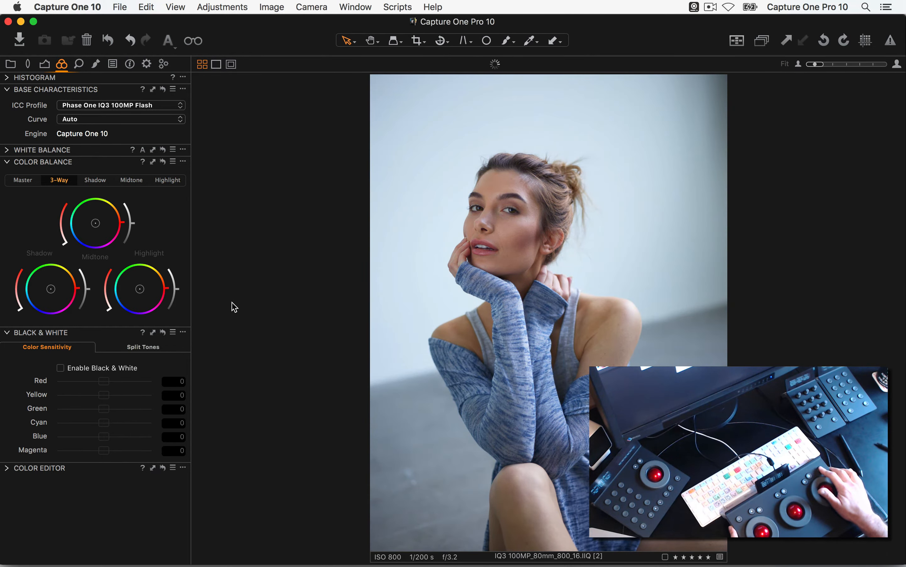
key("super+z")
key("super+shift+z")
key("super+z")
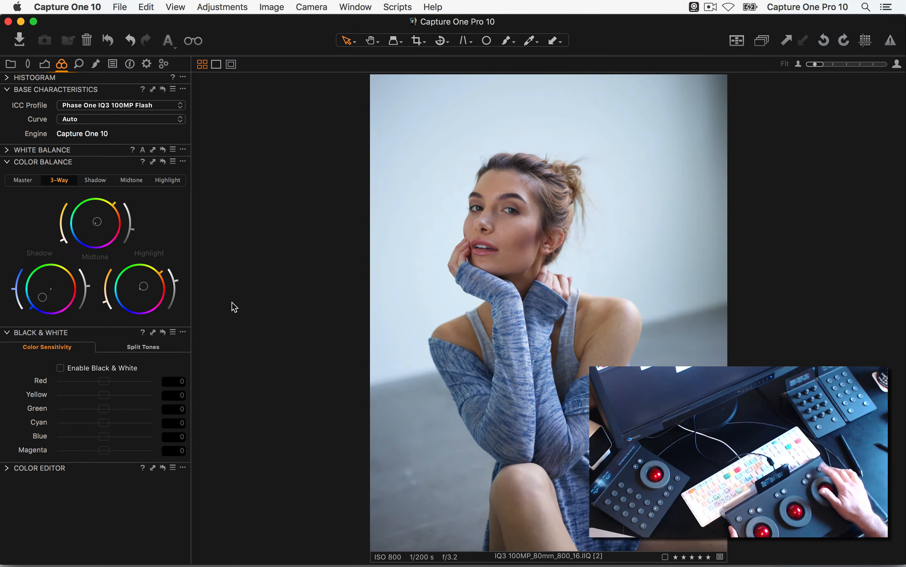
key("super+z")
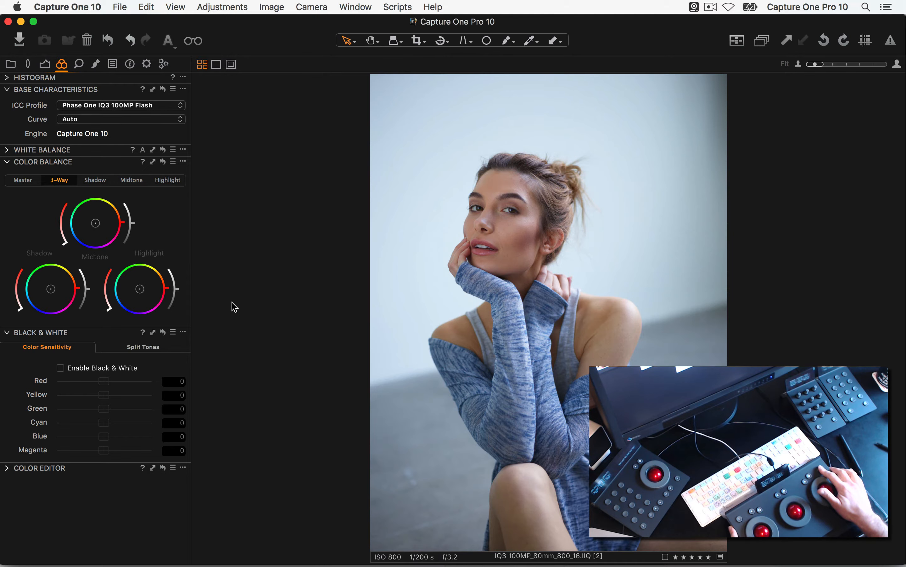
key("super+shift+z")
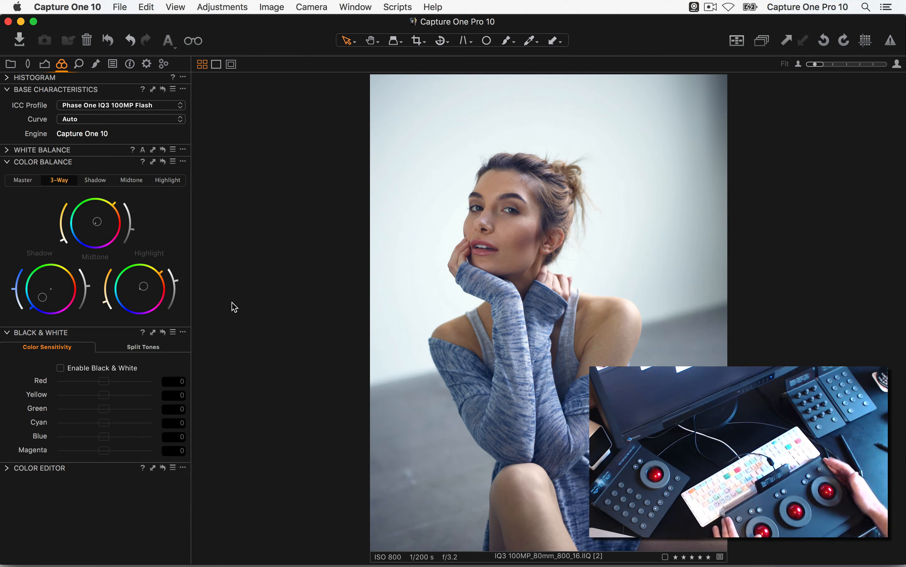
key("super+r")
key("super+z")
key("super+r")
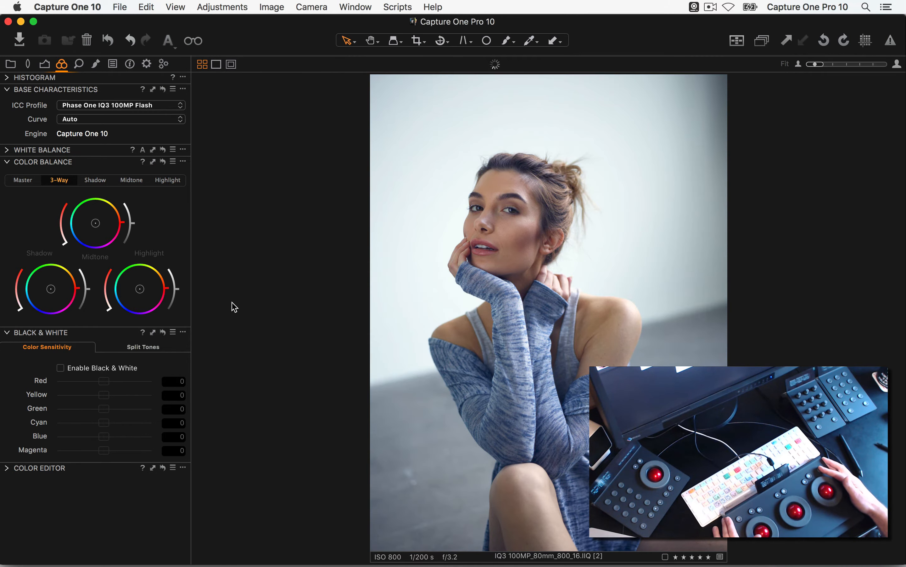
key("super+z")
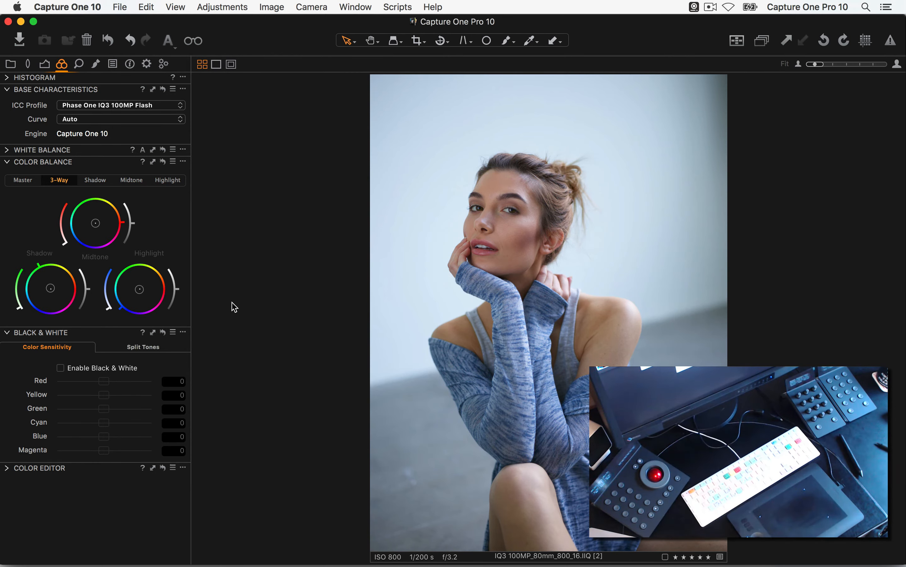
Step: Switch to Safari and review the Element and Ripple panels on the Tangent products page
key("super+Tab")
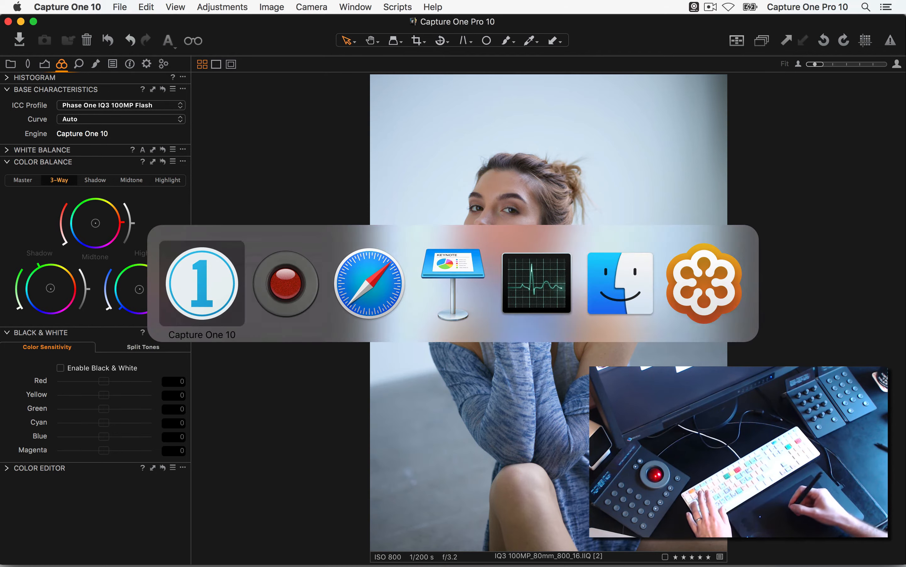
key("super+shift+Tab")
left_click(370, 296)
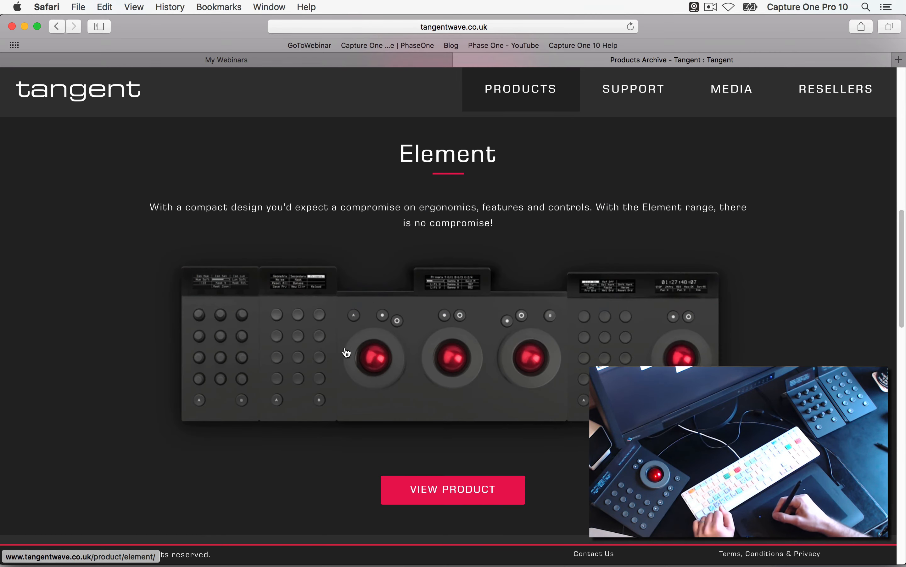
scroll(369, 343, "down", 6)
scroll(425, 311, "up", 15)
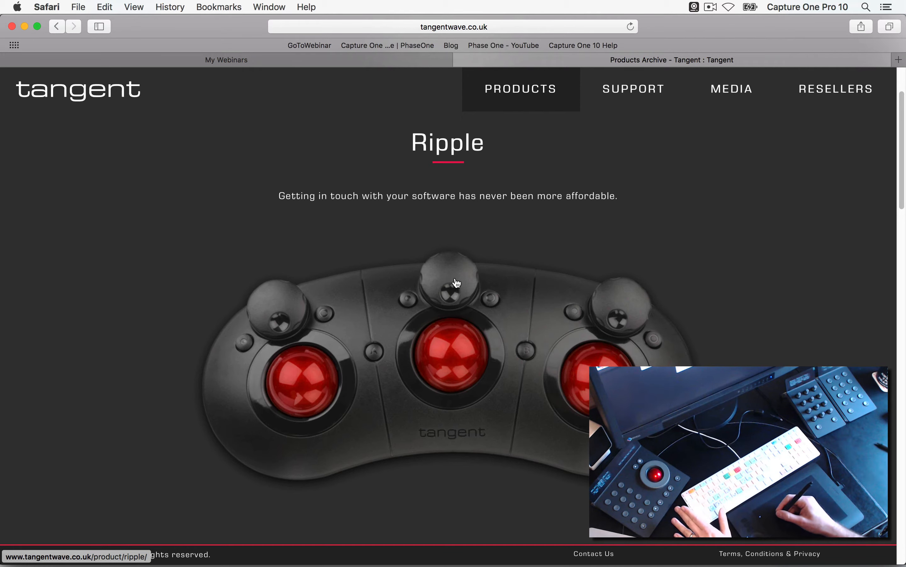
scroll(500, 335, "down", 3)
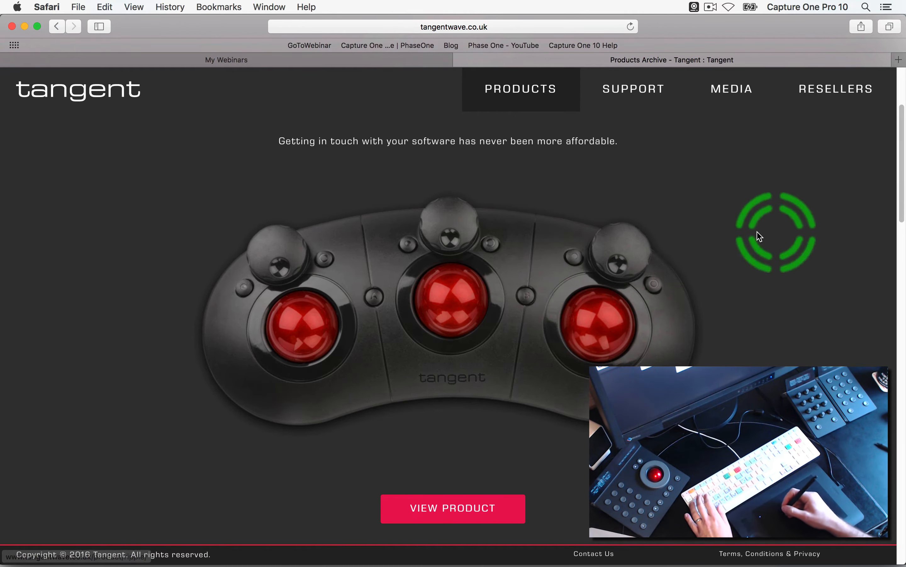
Step: Switch to Tangent Mapper and reposition its window showing the default Capture One Pro 10.0 controls
key("super+Tab")
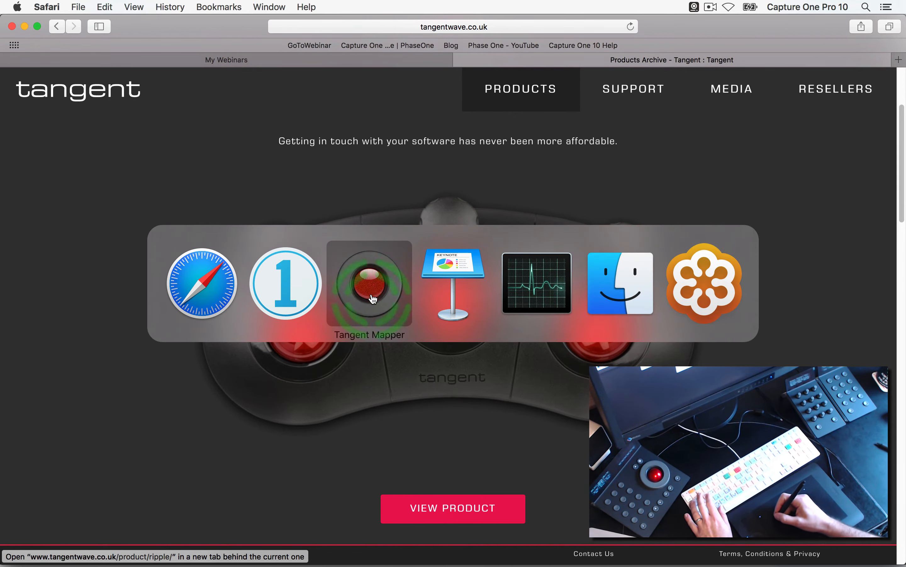
left_click(369, 284)
key("super+Tab")
left_click(379, 288)
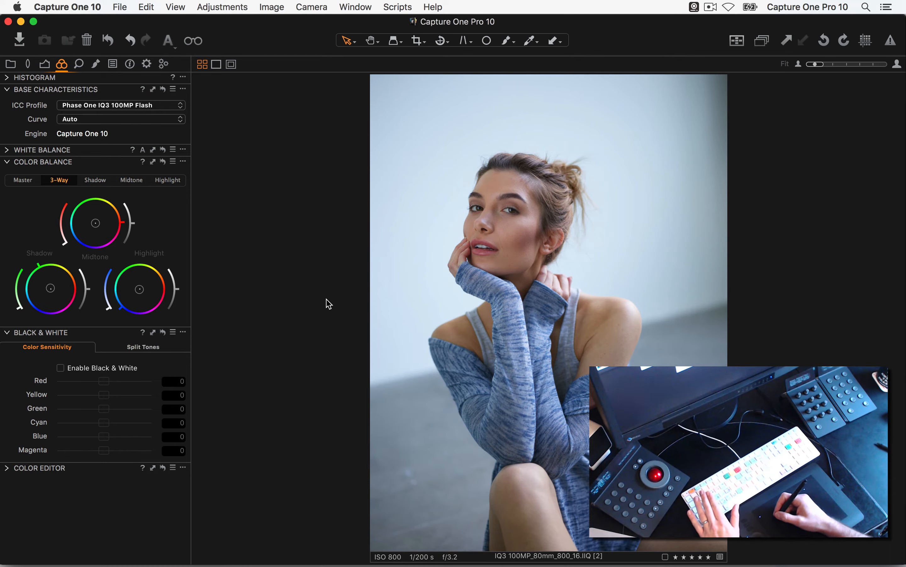
key("super+Tab")
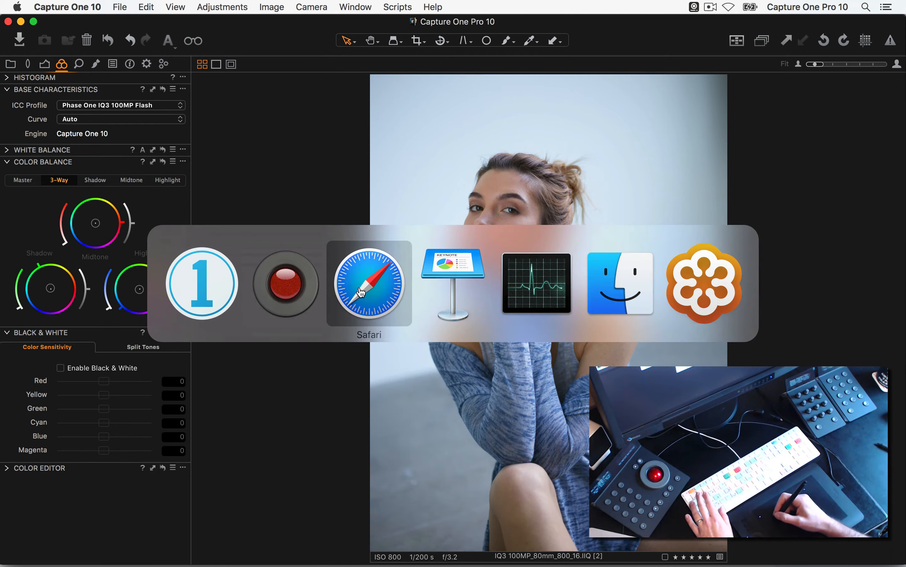
left_click(308, 307)
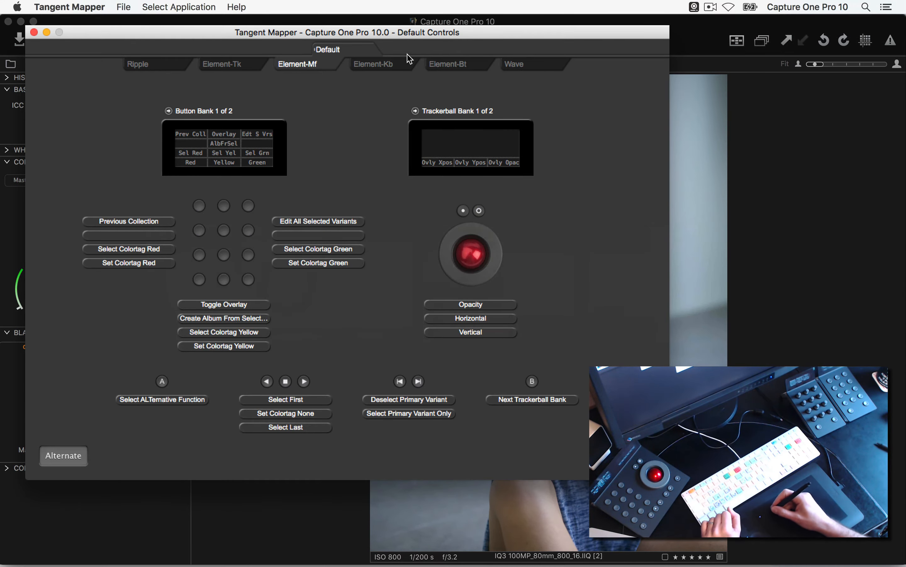
left_click_drag(403, 36, 422, 36)
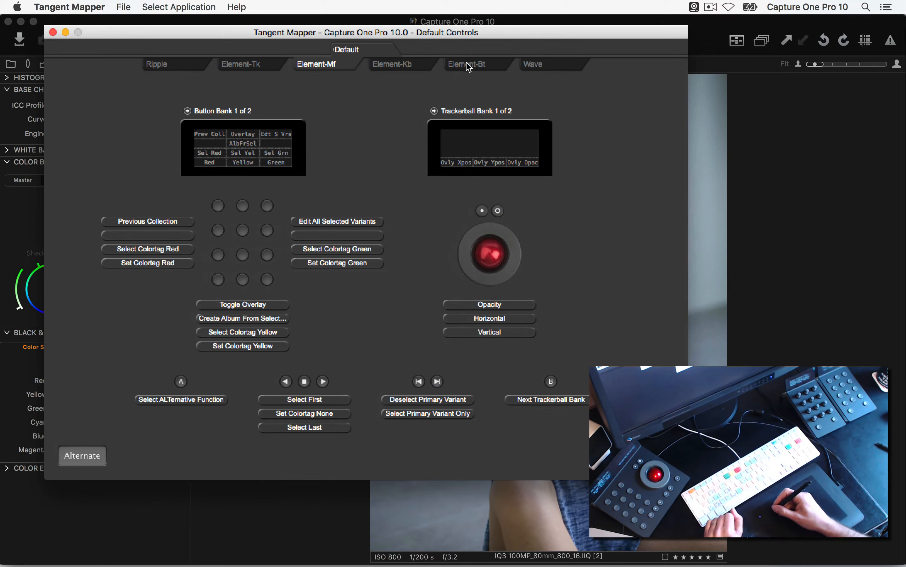
Step: Review the default control mappings of the Element-Tk, Mf, Kb, Bt and Wave panels, and return to Element-Bt
left_click(236, 67)
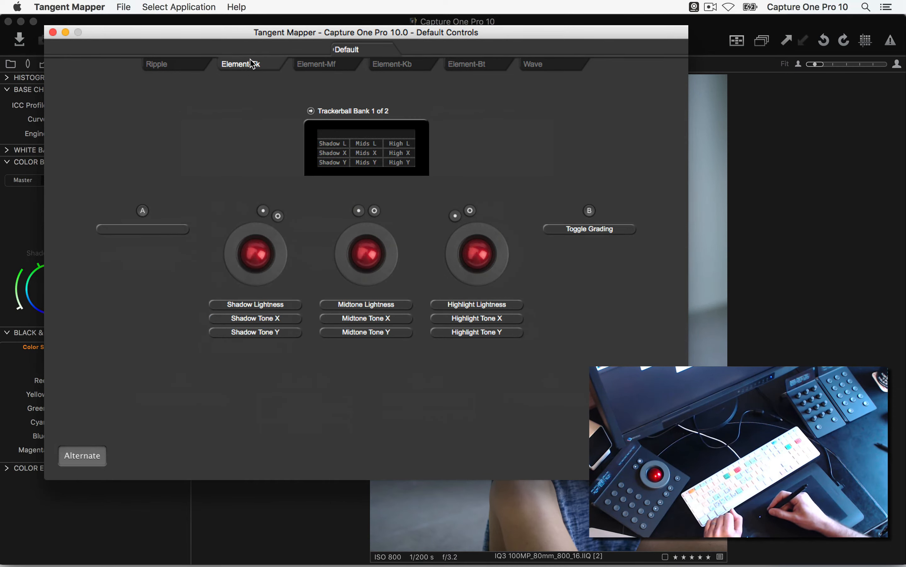
left_click(325, 66)
left_click(412, 69)
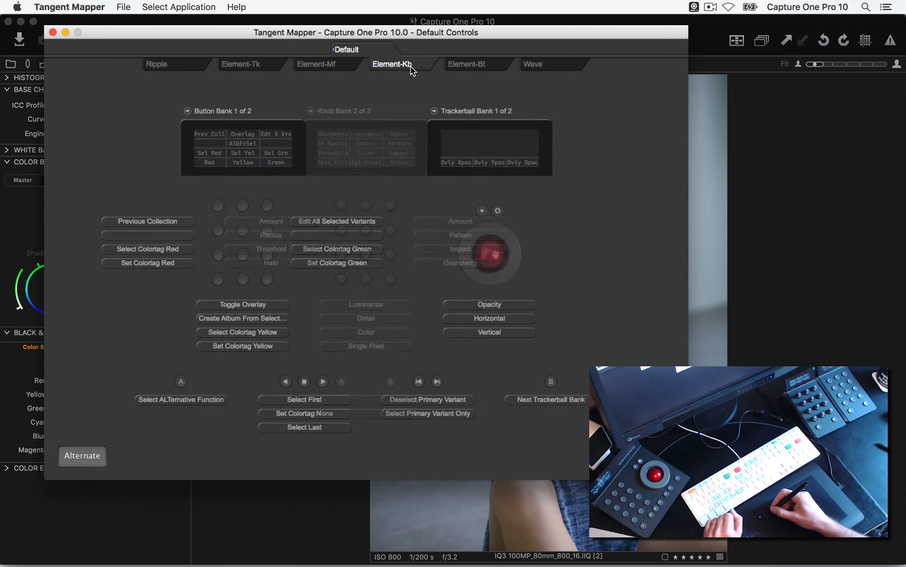
left_click(487, 68)
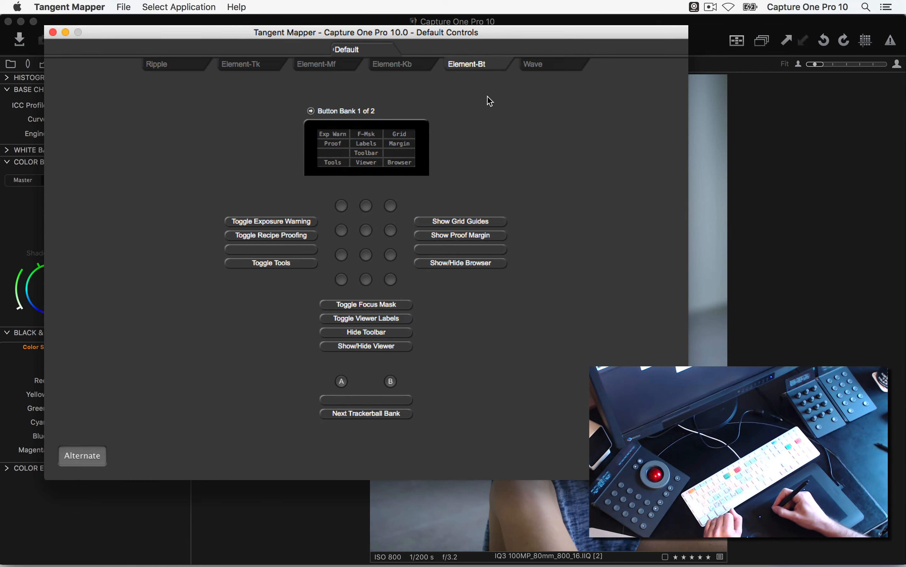
left_click(556, 71)
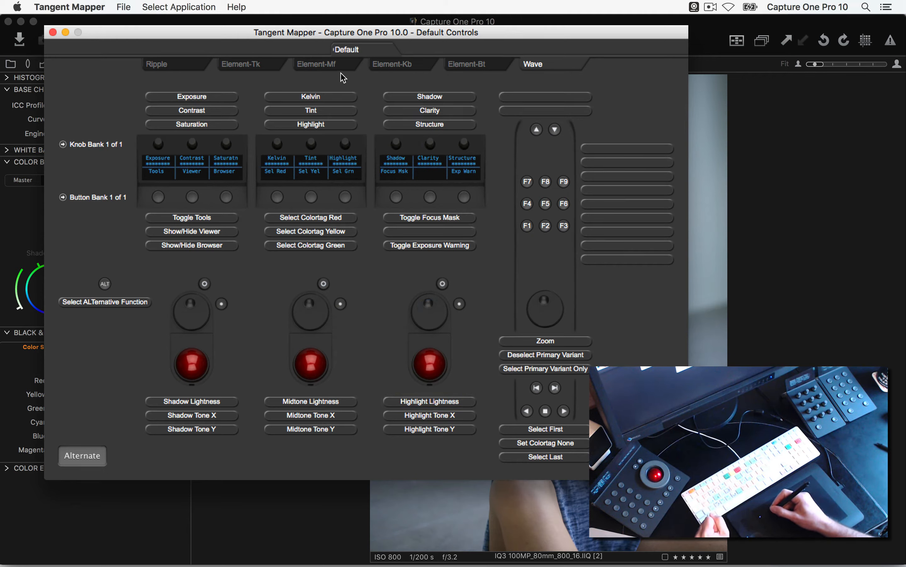
left_click(457, 67)
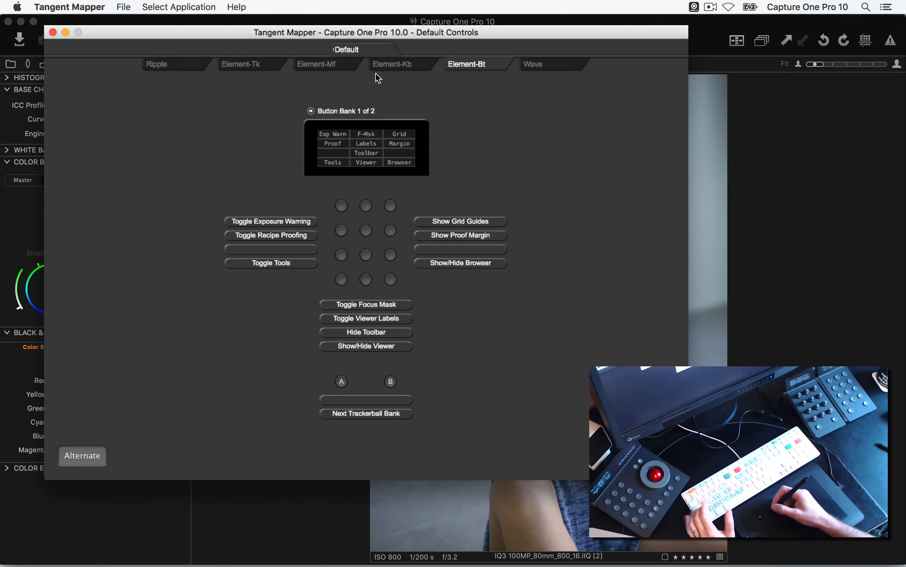
Step: Save the default controls as a new user control map named "C10 DGR Webinar"
left_click(124, 8)
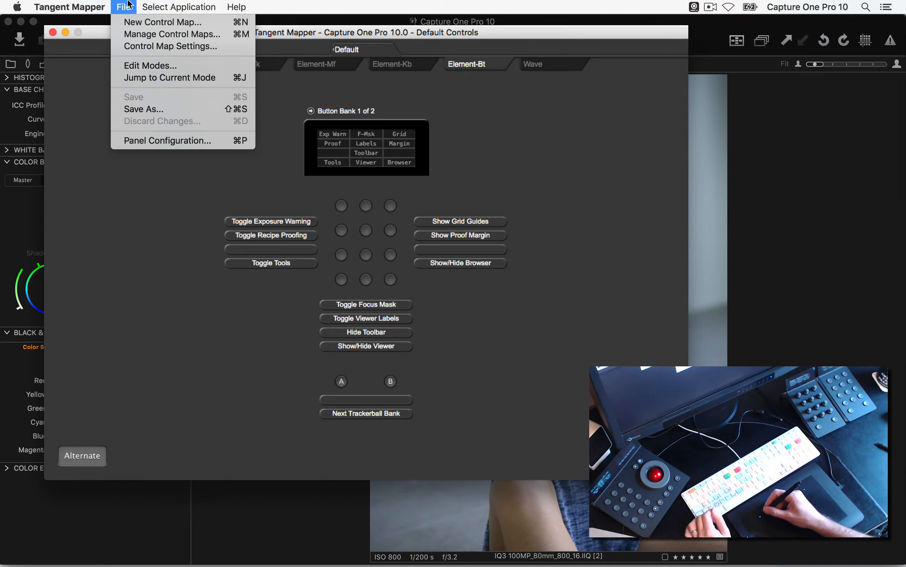
left_click(139, 110)
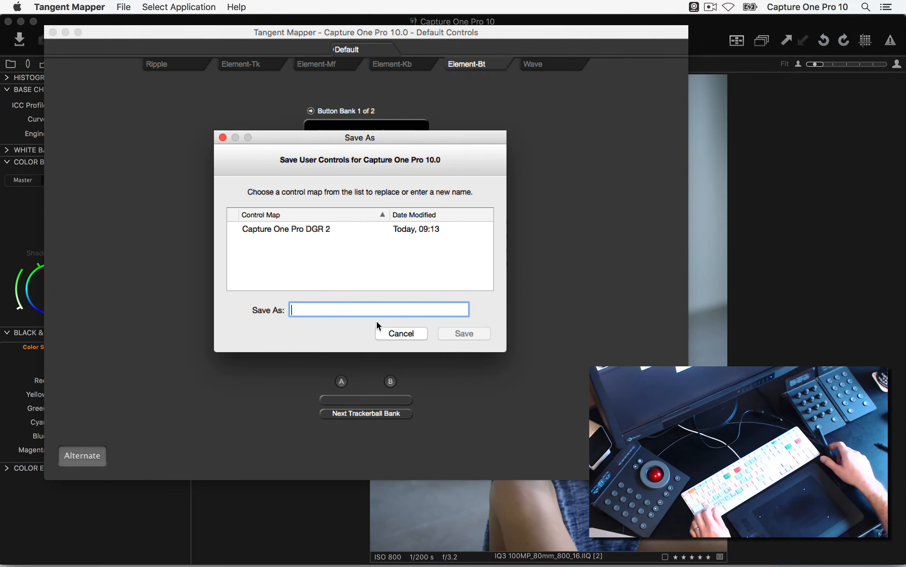
type("C")
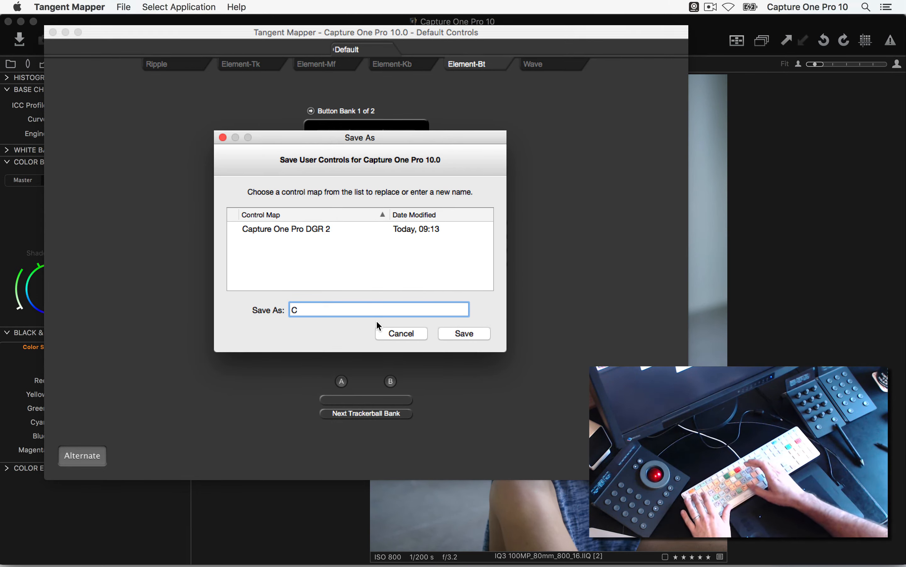
type("10 DGR WWebinar")
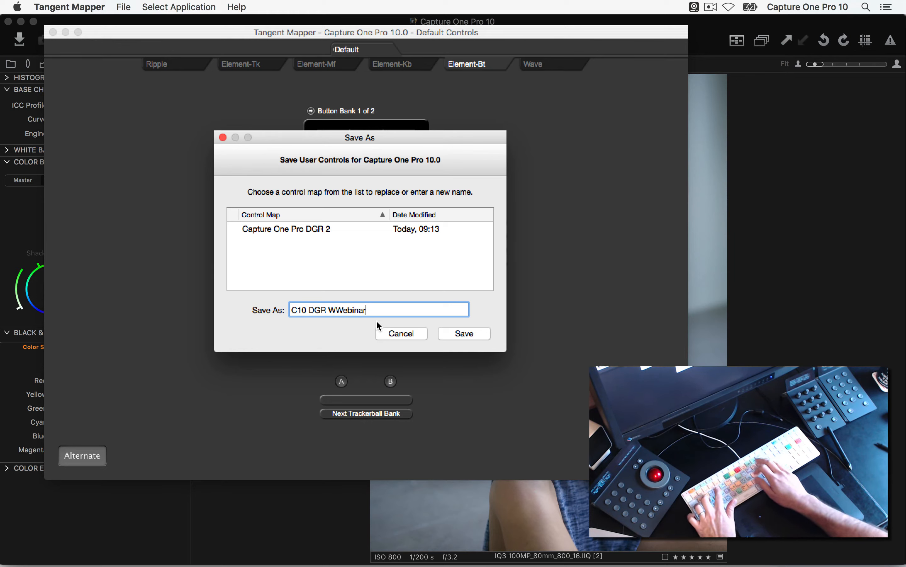
key("BackSpace")
key("BackSpace")
key("BackSpace")
key("BackSpace")
key("BackSpace")
key("BackSpace")
key("BackSpace")
type("ebinar")
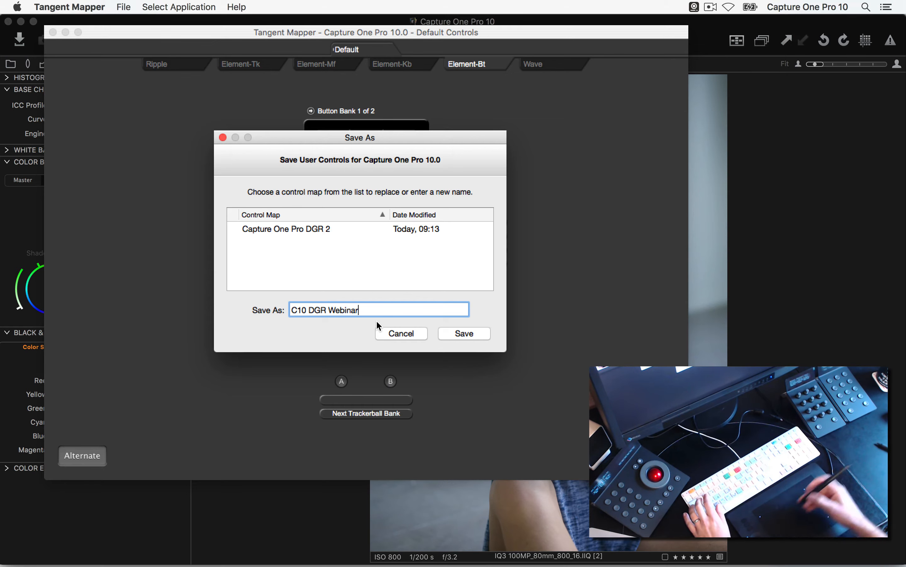
left_click(473, 332)
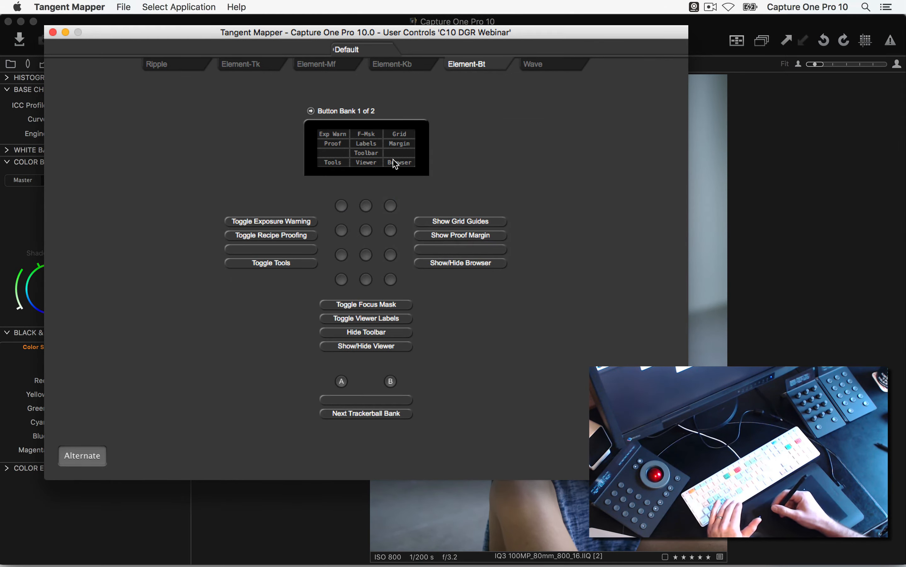
Step: Examine the Element-Bt panel's second button bank and its alternate functions
left_click(420, 220)
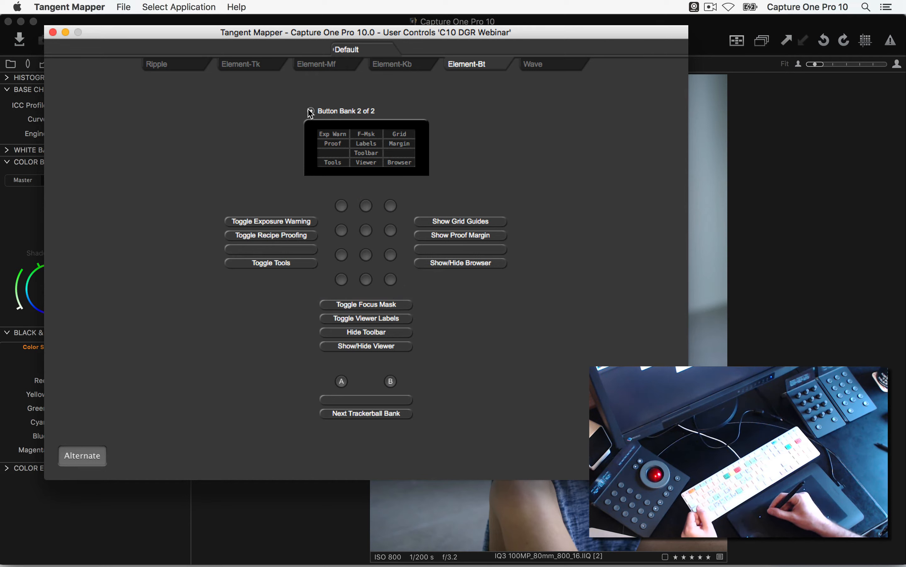
left_click(83, 459)
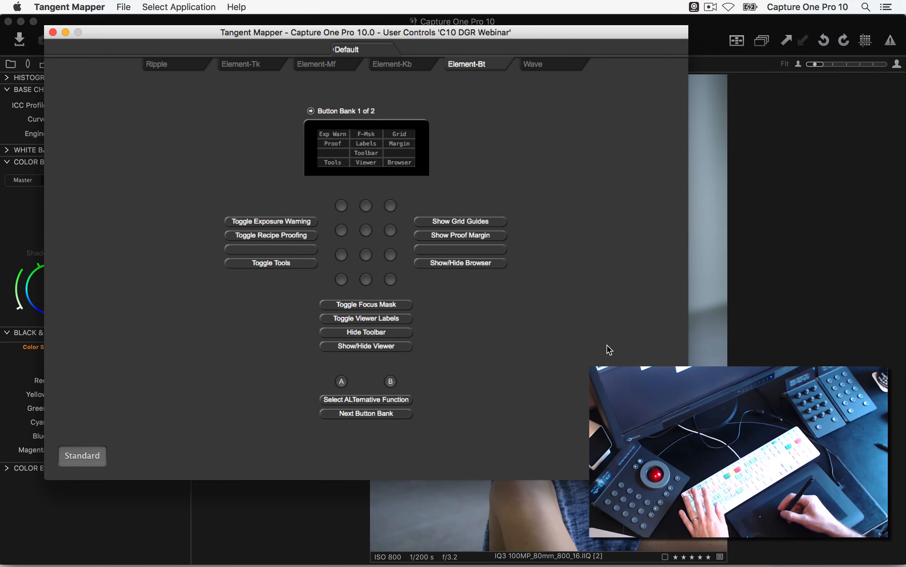
left_click(288, 157)
Step: Open the control mapping of the unassigned Button 7 on Element-Bt and browse the functions available for its standard mapping
left_click(341, 255)
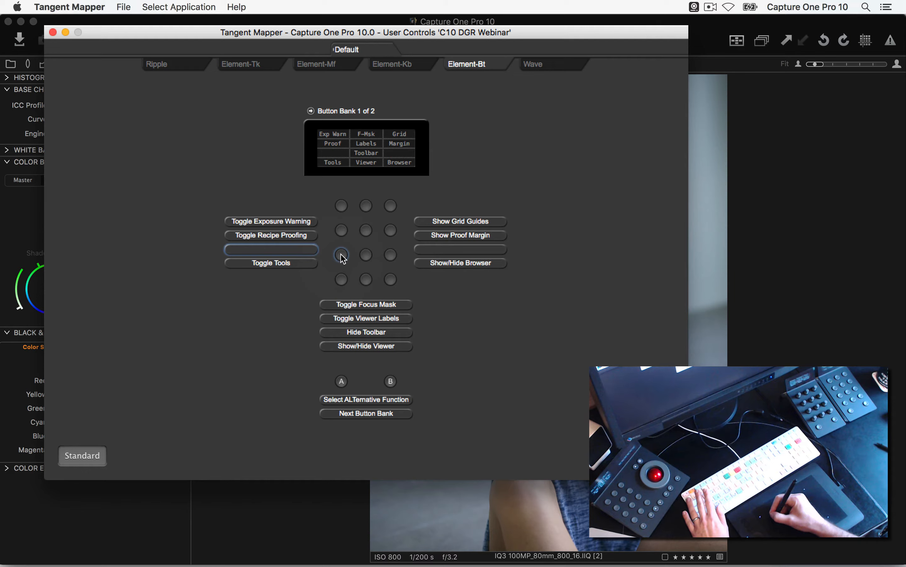
double_click(341, 257)
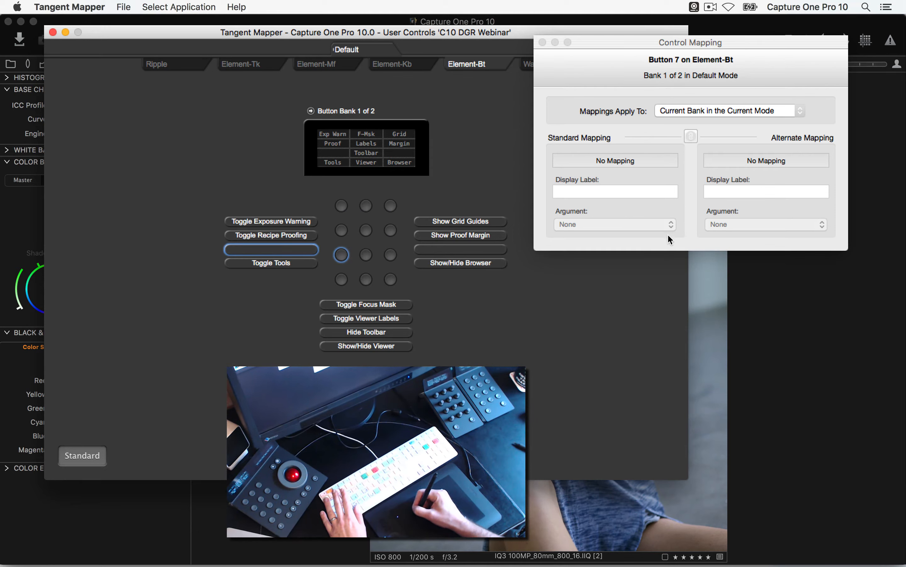
left_click(634, 161)
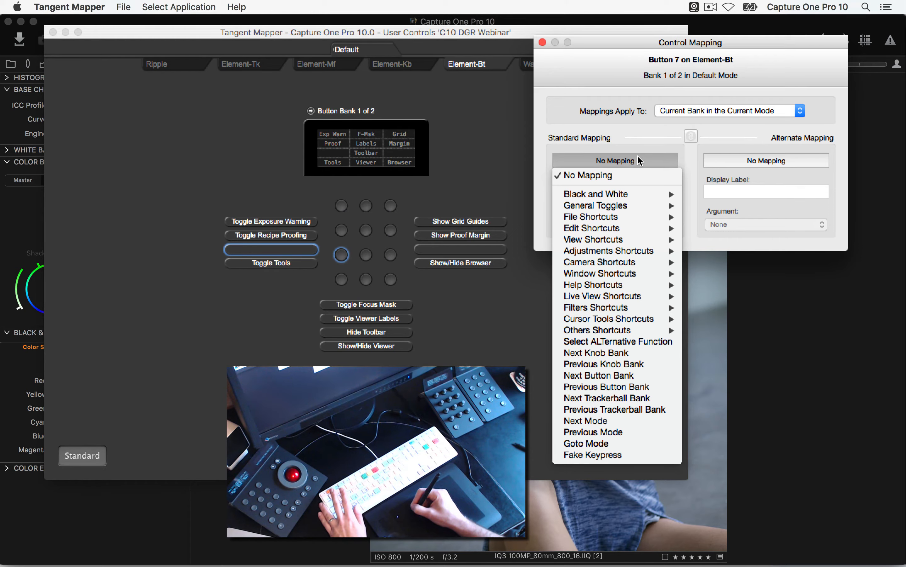
mouse_move(636, 251)
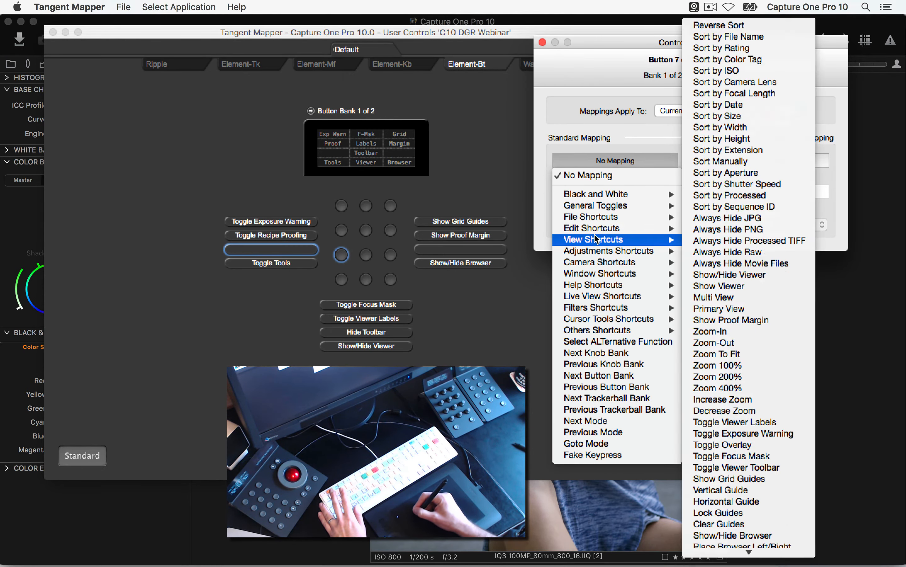
mouse_move(687, 229)
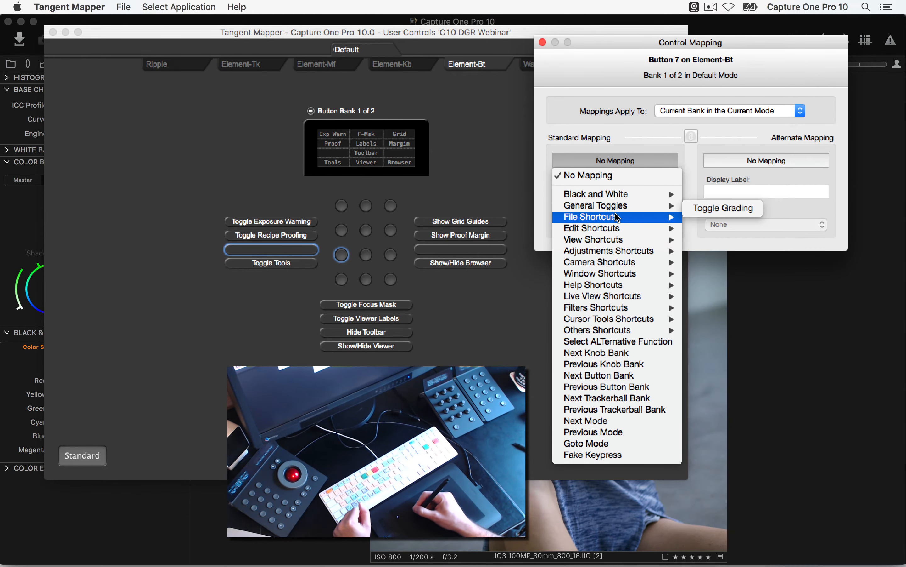
mouse_move(614, 217)
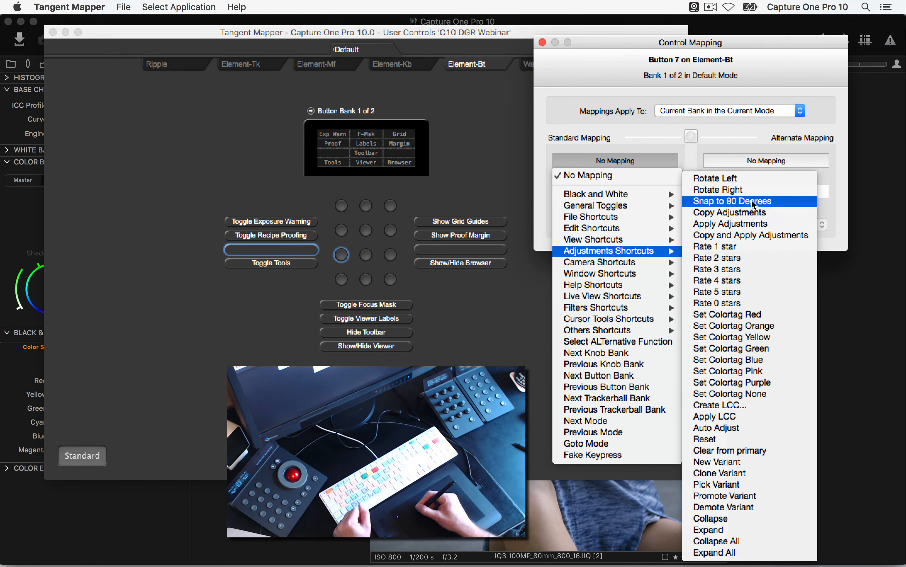
Step: Map Button 7 on Element-Bt to Copy Adjustments for the current bank and link its standard and alternate mappings
left_click(739, 213)
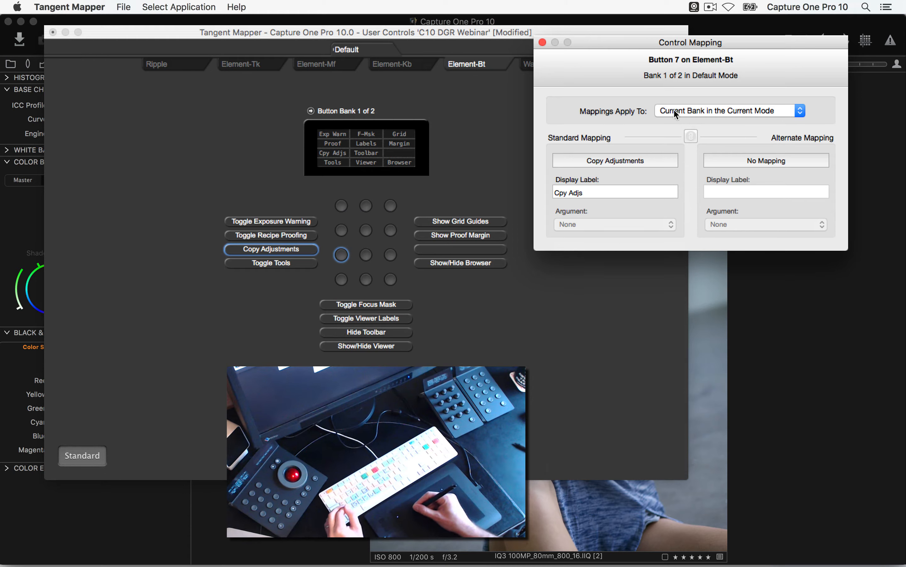
left_click(708, 112)
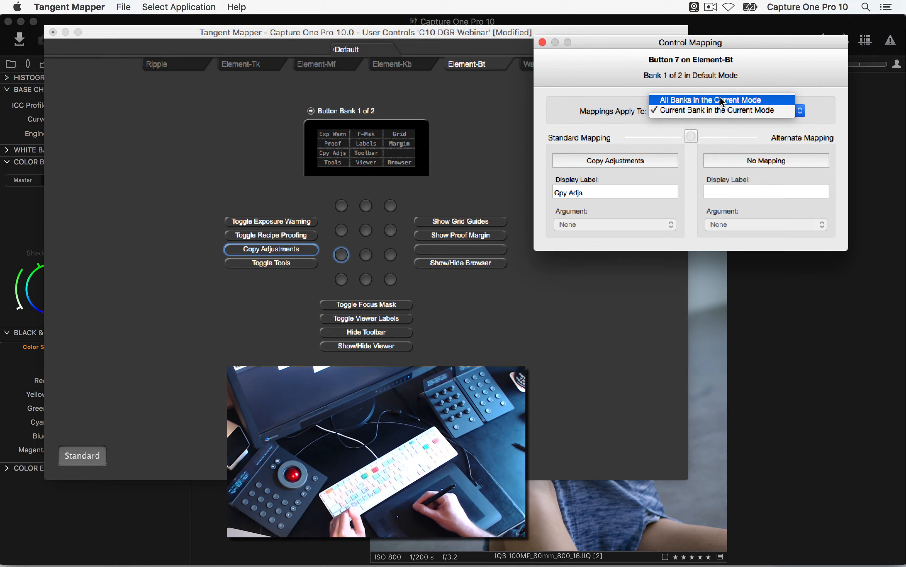
left_click(722, 113)
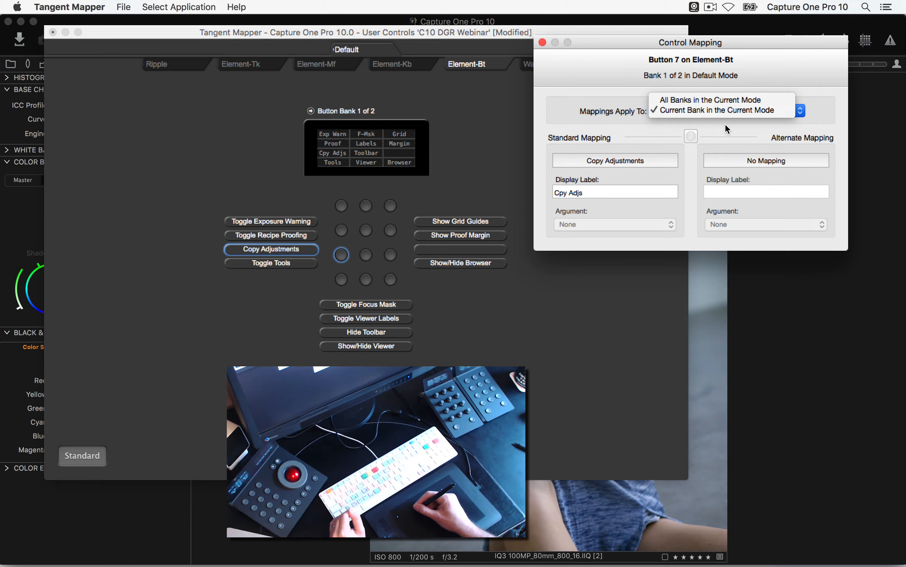
left_click(691, 136)
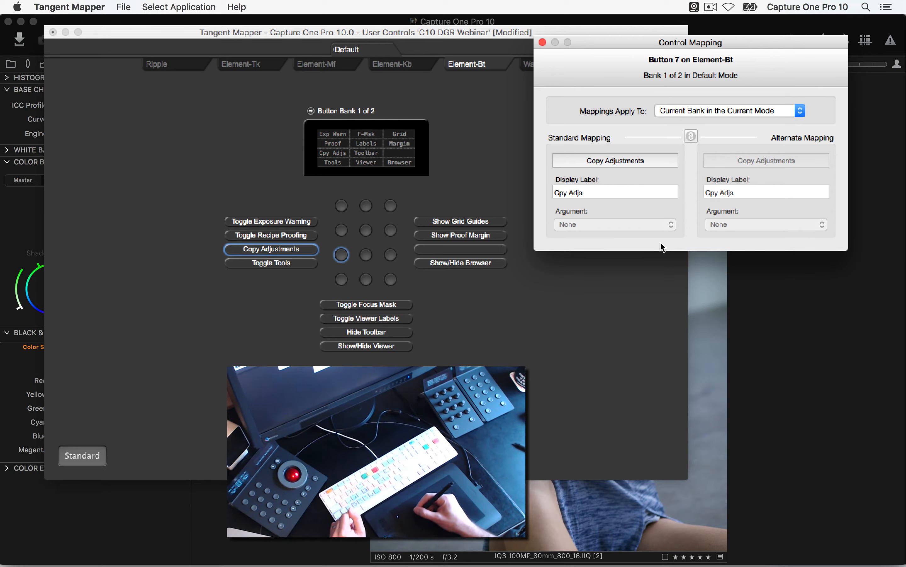
left_click(692, 134)
left_click(689, 137)
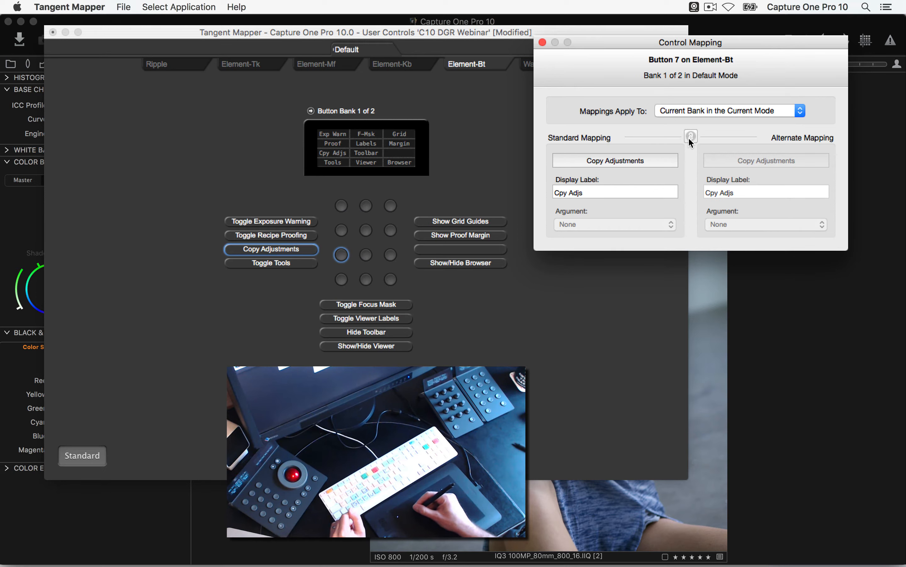
Step: Map Button 9 on Element-Bt to Apply Adjustments as its standard mapping in the current bank
left_click(393, 256)
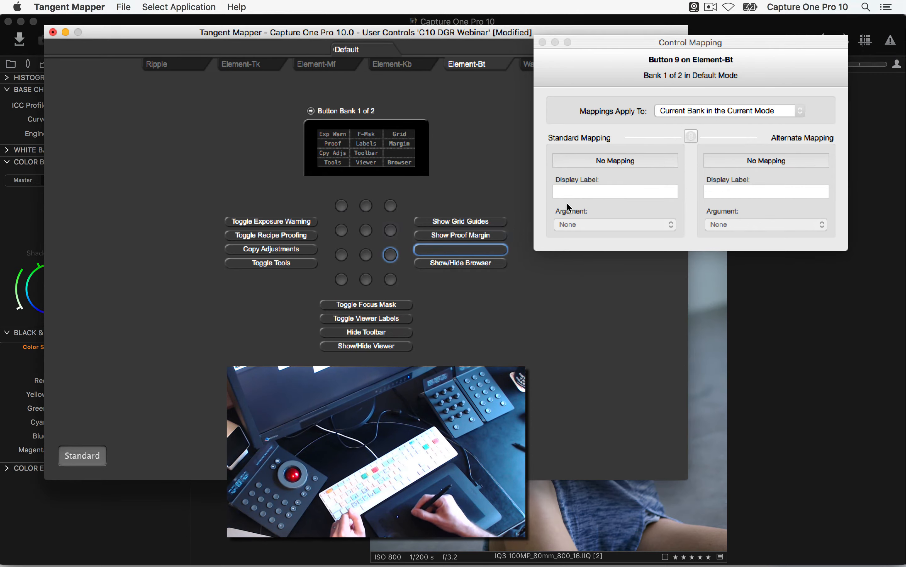
left_click(631, 161)
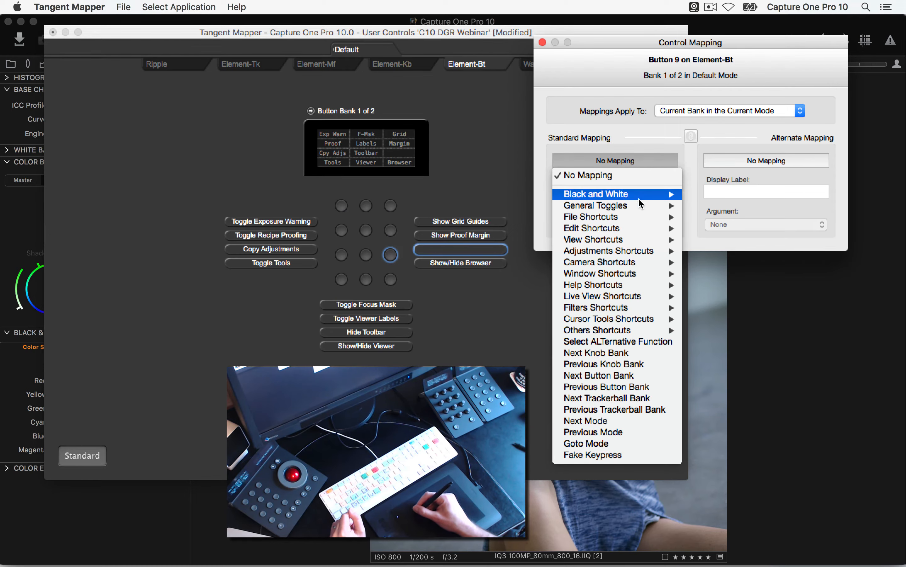
mouse_move(652, 253)
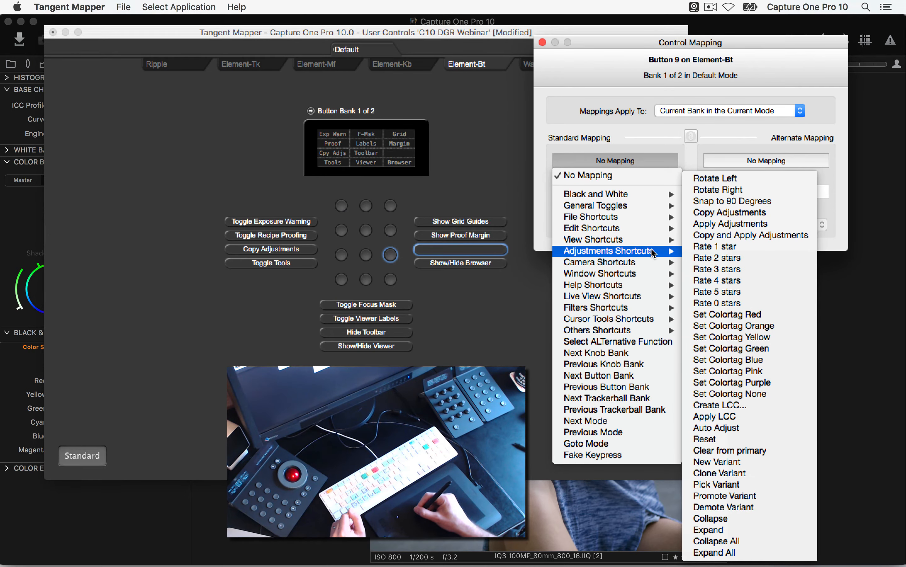
left_click(761, 223)
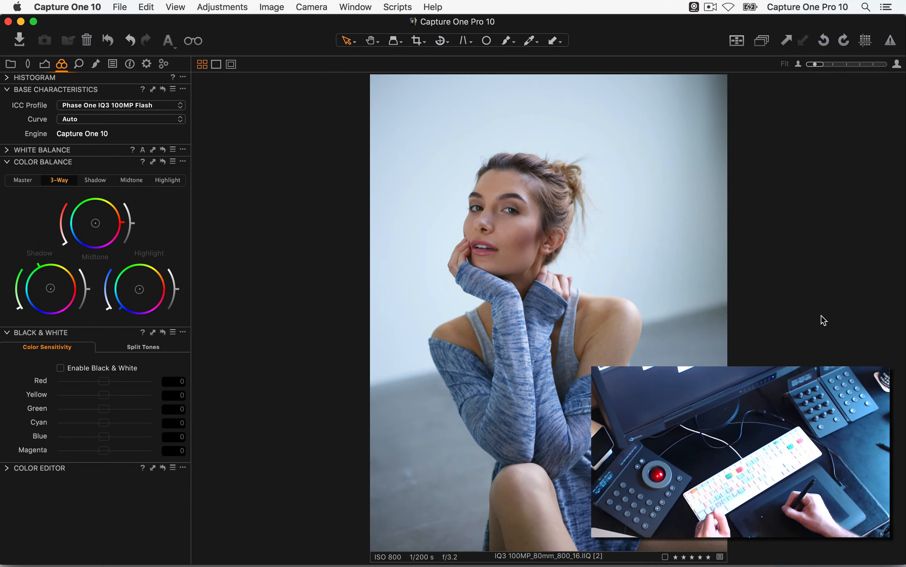
Step: Switch to Capture One Pro, show the image browser and open CF009068.IIQ in the viewer
left_click(821, 304)
key("super+alt+v")
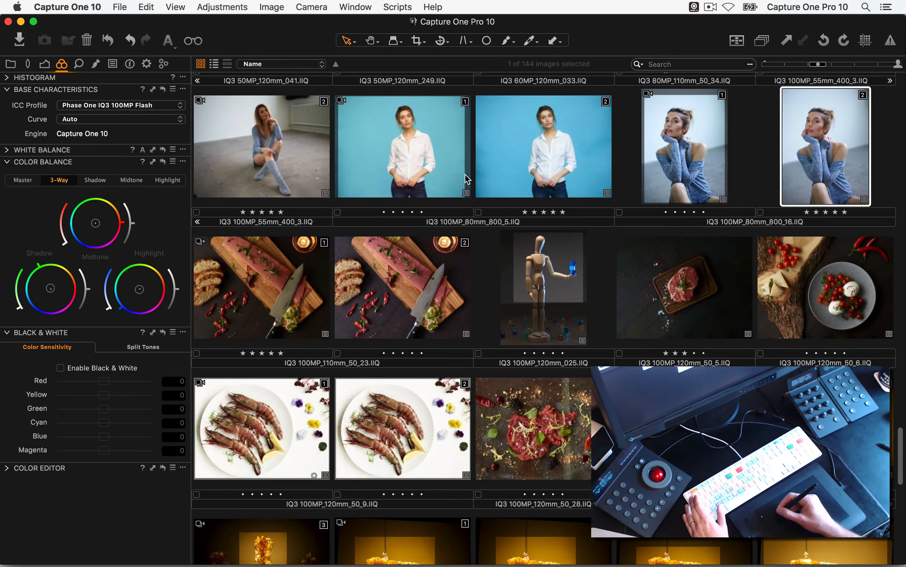
scroll(463, 270, "down", 6)
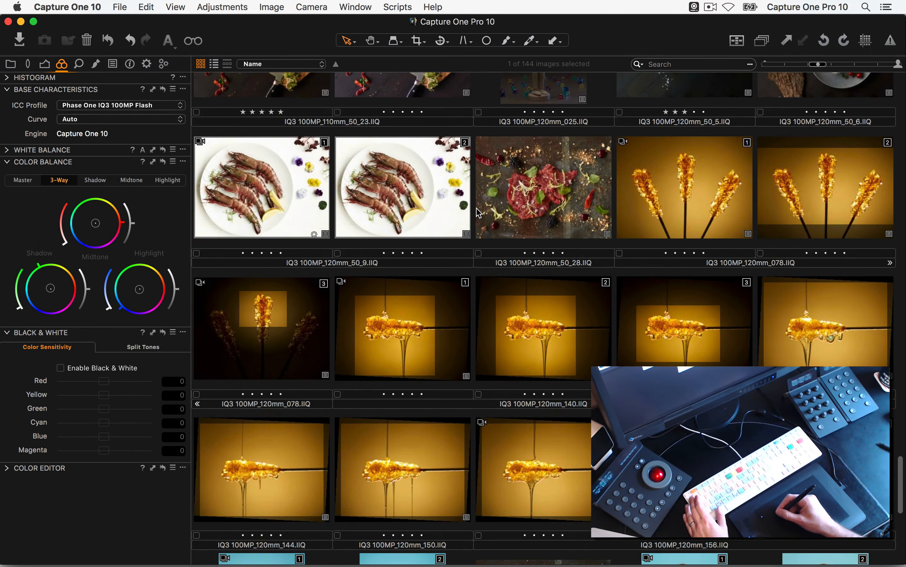
scroll(562, 244, "down", 5)
scroll(564, 251, "up", 20)
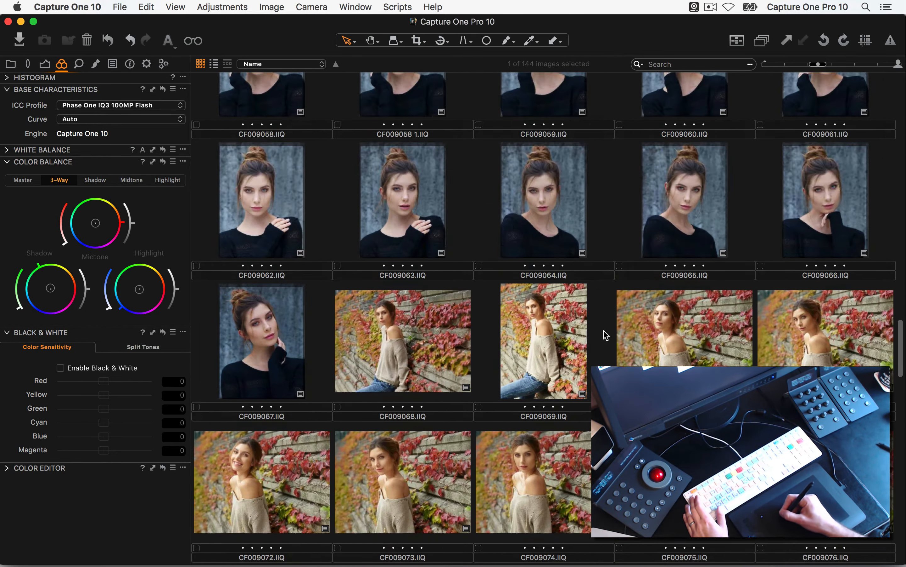
scroll(605, 334, "down", 3)
left_click(415, 212)
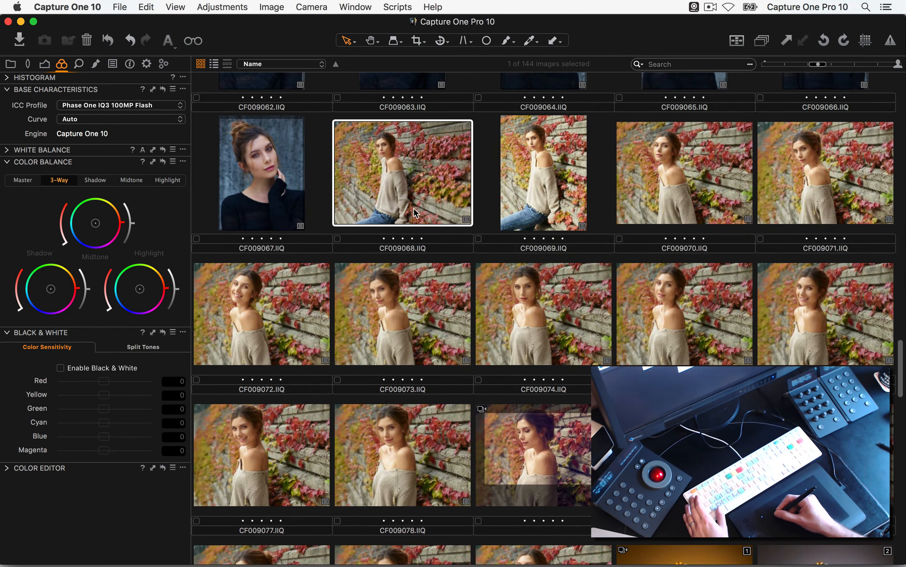
double_click(419, 196)
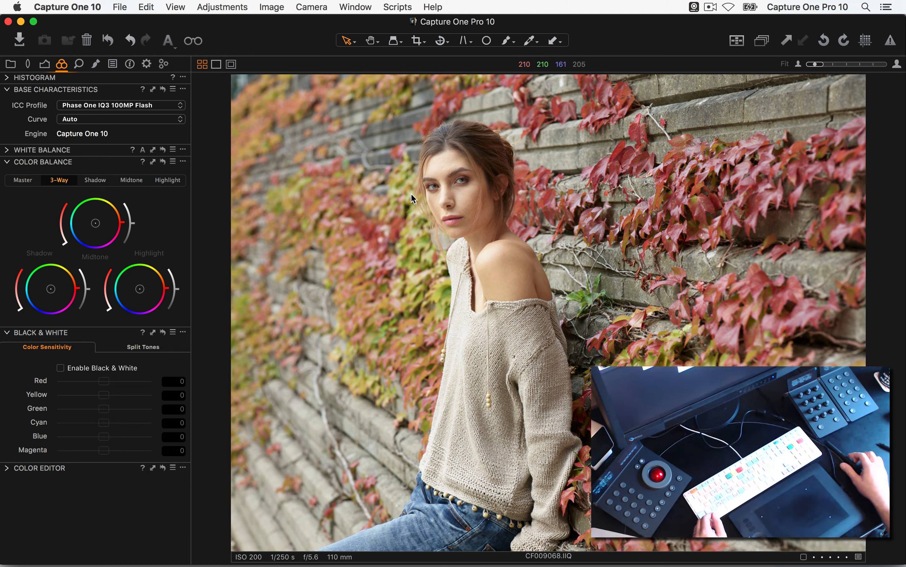
Step: With editing of all selected variants enabled, copy the adjustments of CF009068.IIQ and extend the browser selection through CF009078.IIQ
key("alt+super+v")
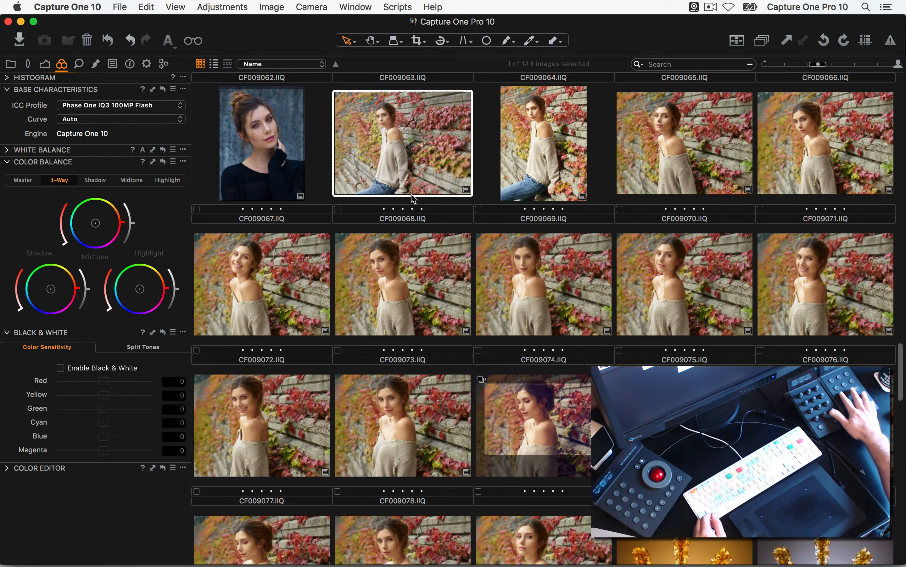
key("super+shift+a")
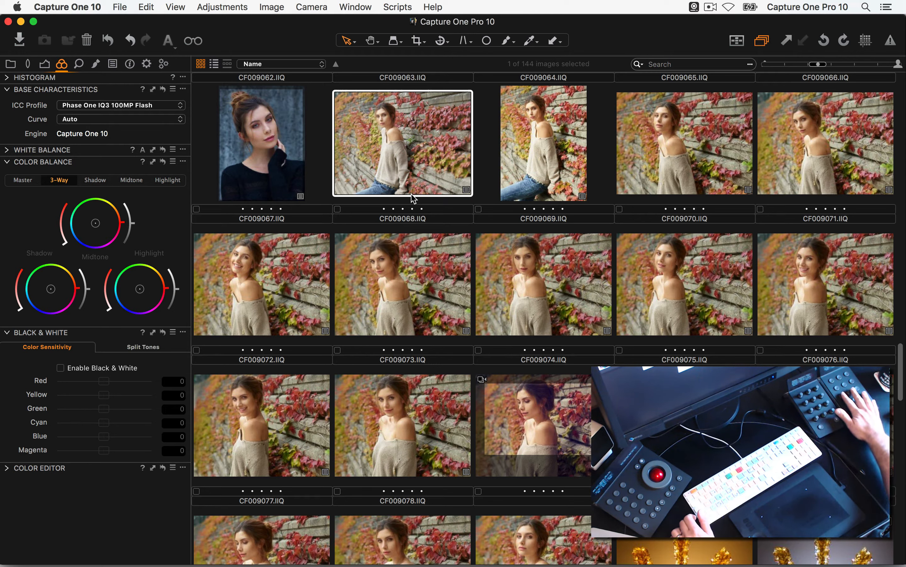
key("super+shift+c")
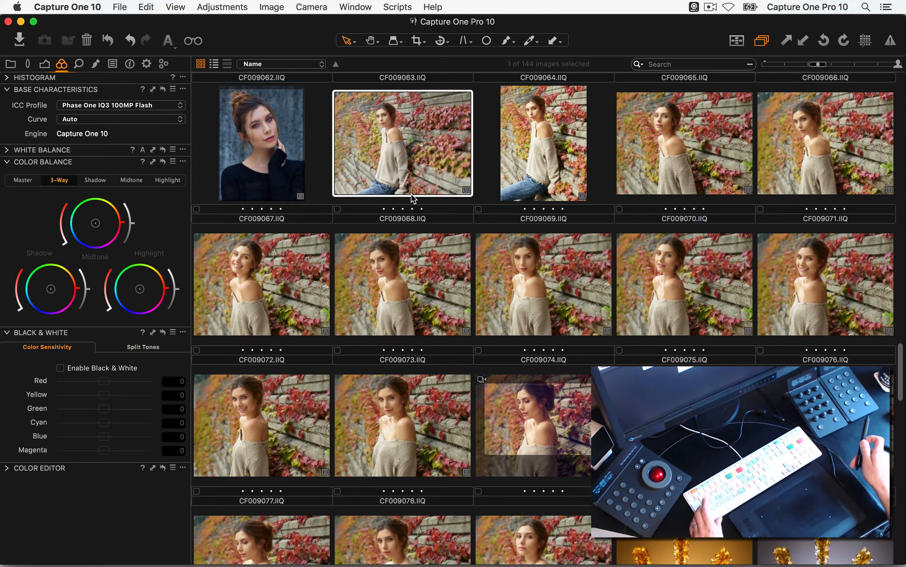
left_click(412, 431)
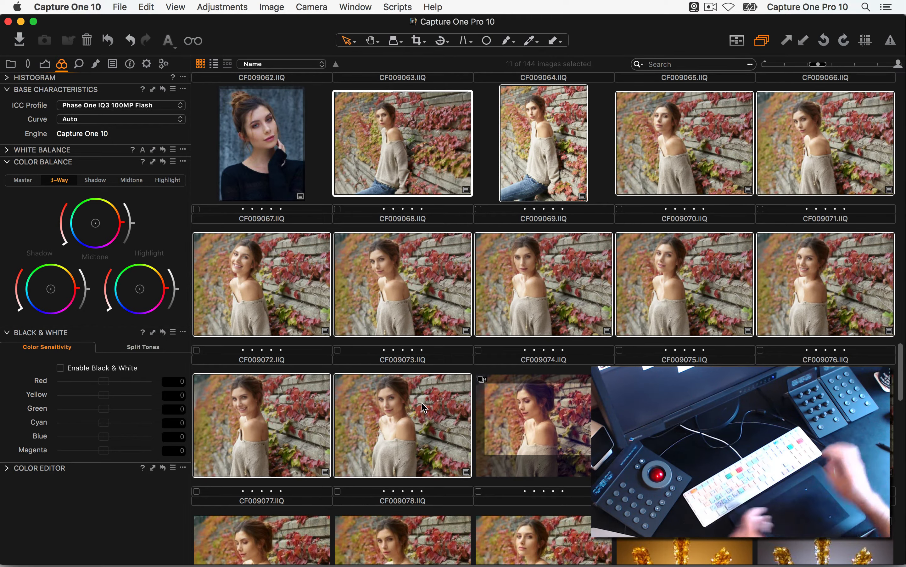
Step: Switch to Tangent Mapper and display Button Bank 2 of Element-Bt to check its mappings
key("super+Tab")
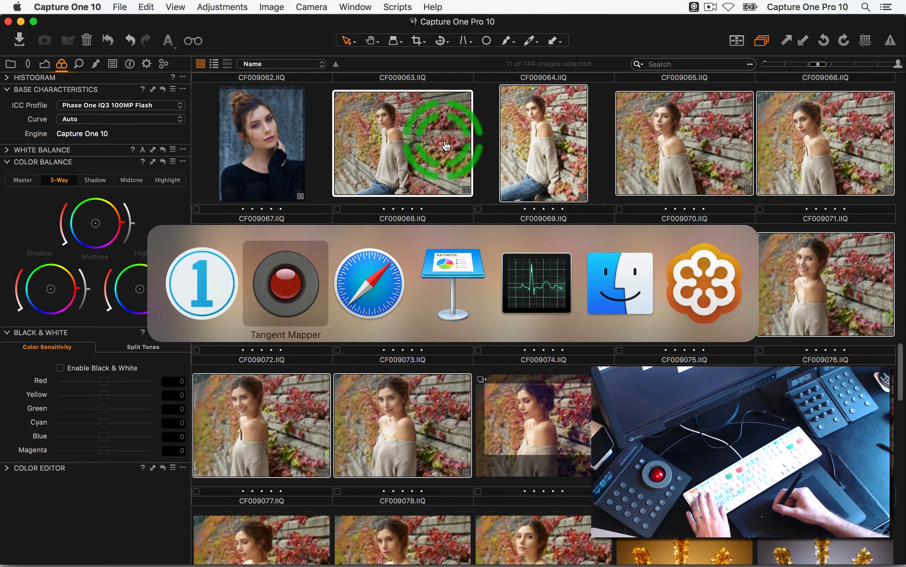
left_click(310, 302)
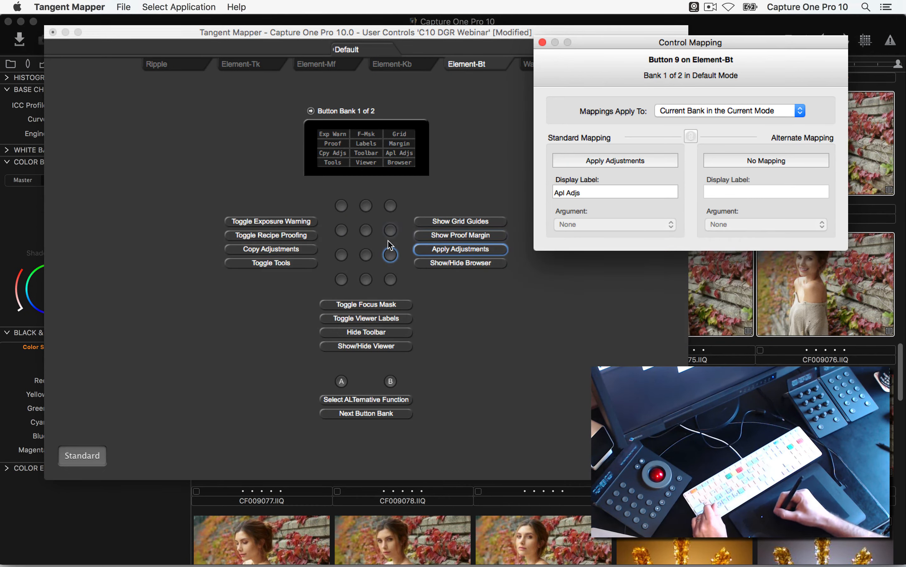
left_click(303, 98)
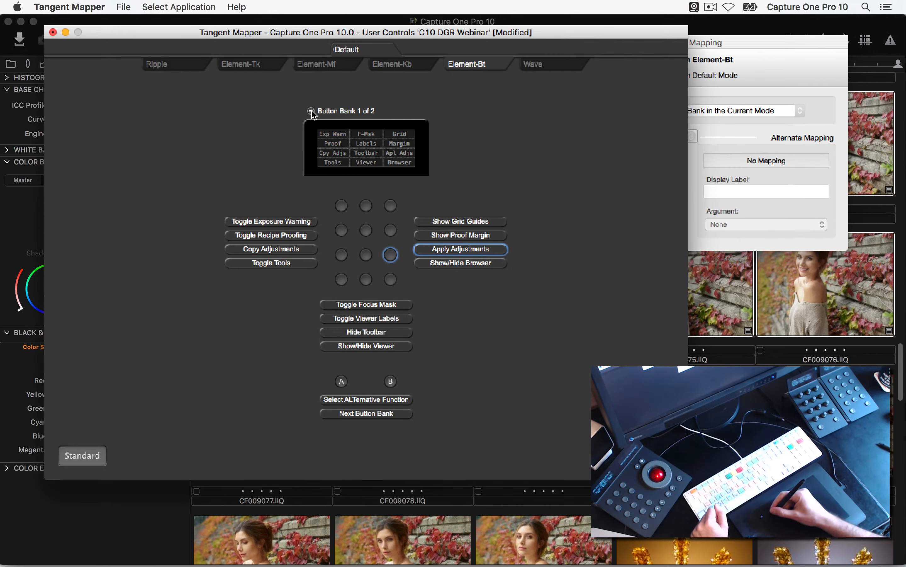
left_click(309, 111)
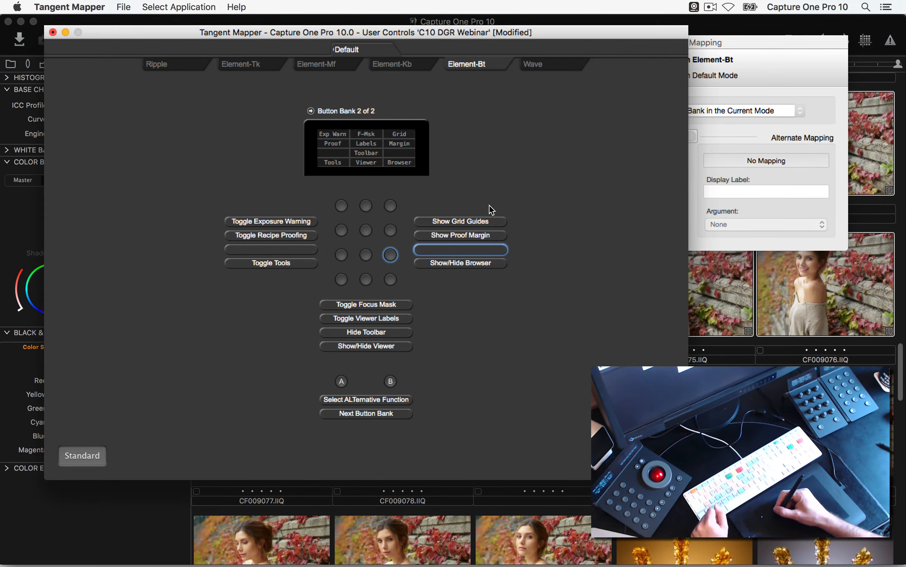
Step: Cycle through the three knob banks of Element-Kb and toggle between its standard and alternate mapping views
left_click(401, 64)
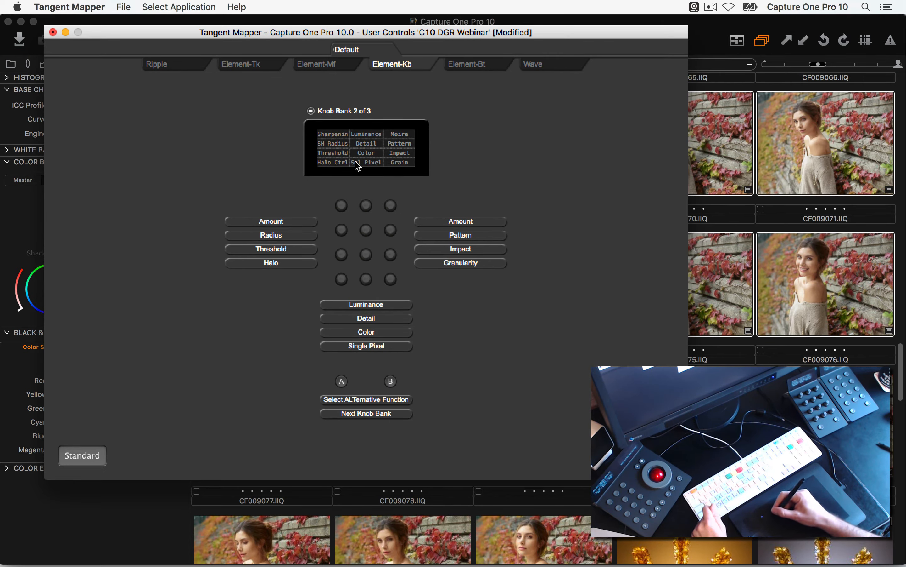
left_click(311, 110)
left_click(311, 111)
left_click(311, 111)
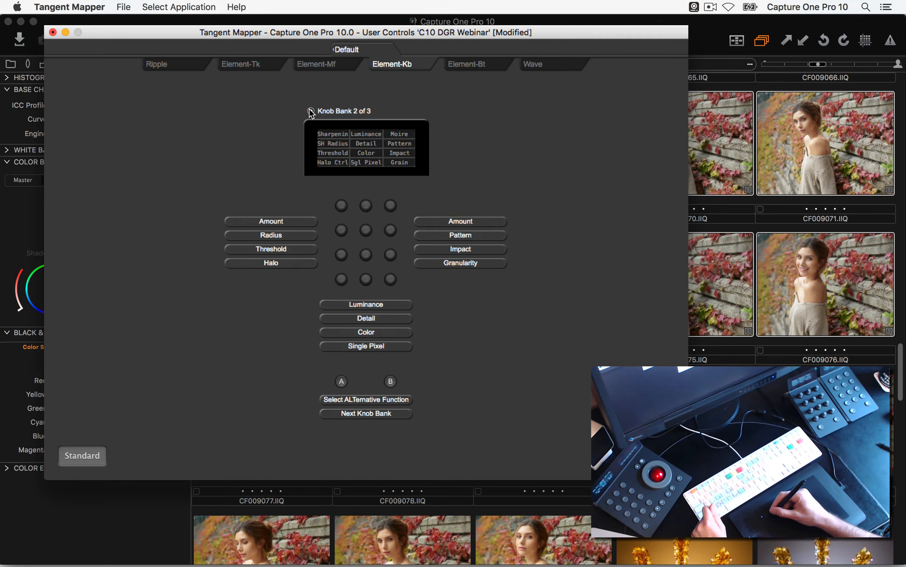
left_click(311, 111)
left_click(311, 111)
left_click(311, 111)
left_click(311, 111)
left_click(311, 111)
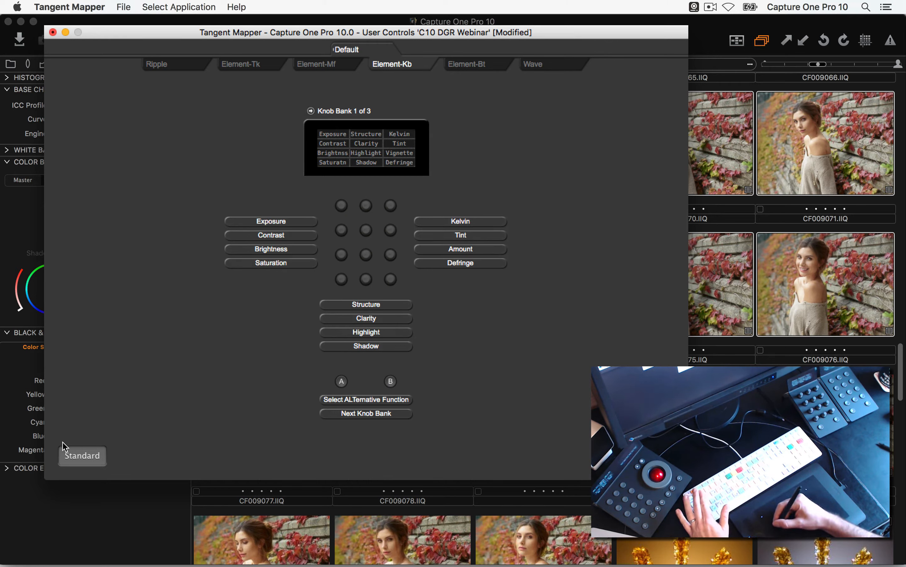
left_click(88, 457)
left_click(80, 464)
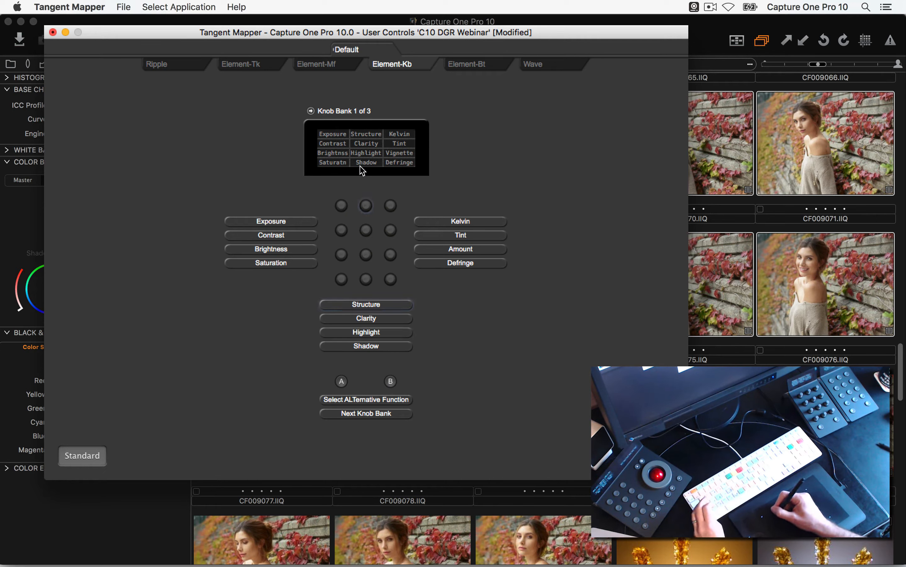
Step: Examine the functions available as standard mapping for the Granularity knob in Knob Bank 3 of Element-Kb, and close its mapping settings
left_click(311, 111)
left_click(310, 111)
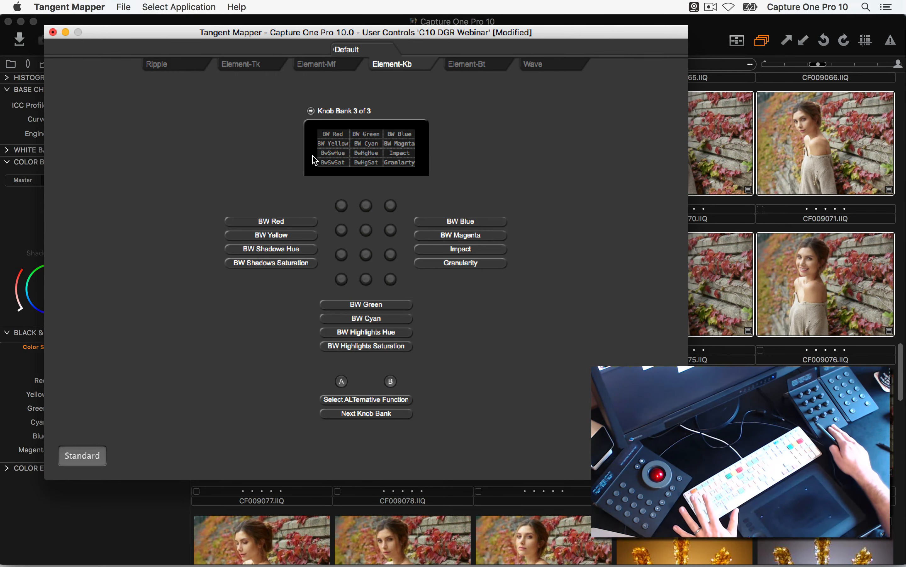
left_click(433, 263)
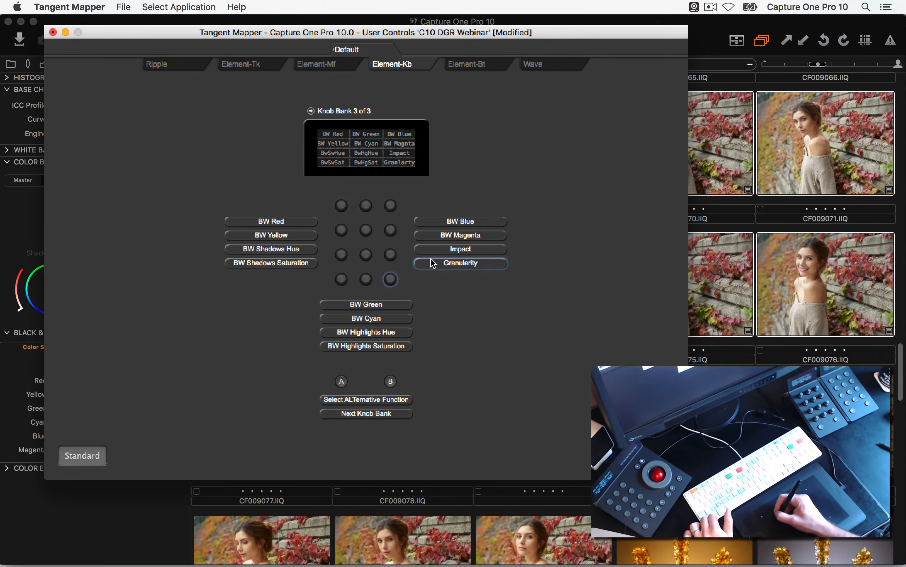
left_click(433, 263)
left_click(622, 161)
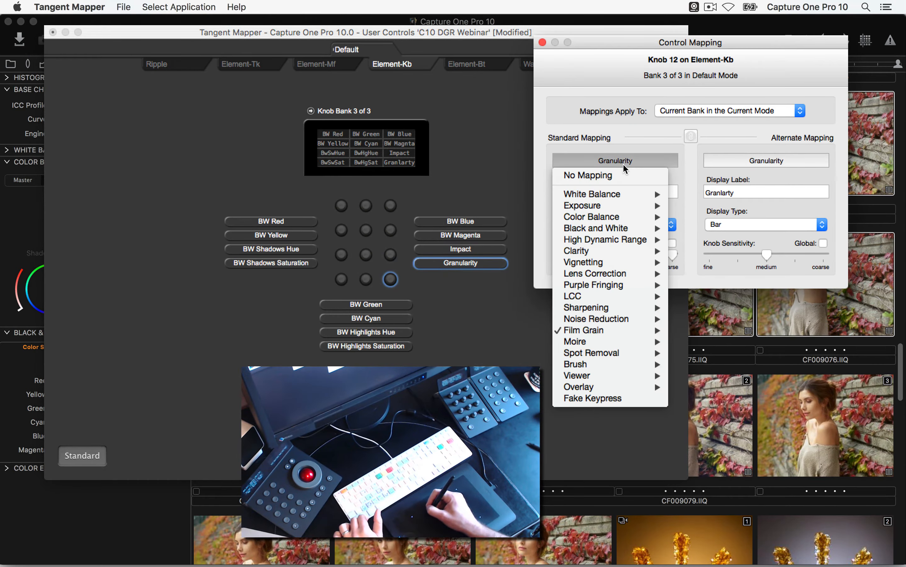
mouse_move(632, 334)
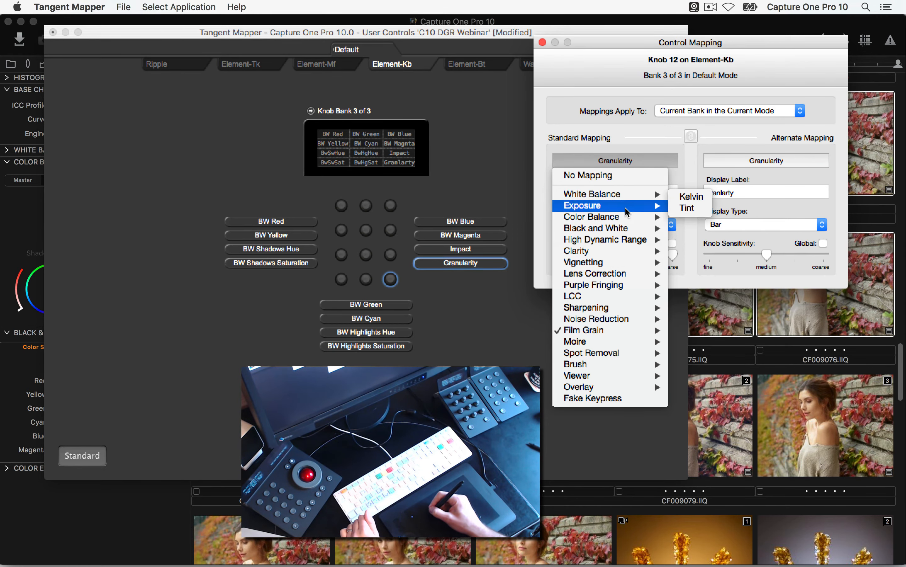
mouse_move(620, 297)
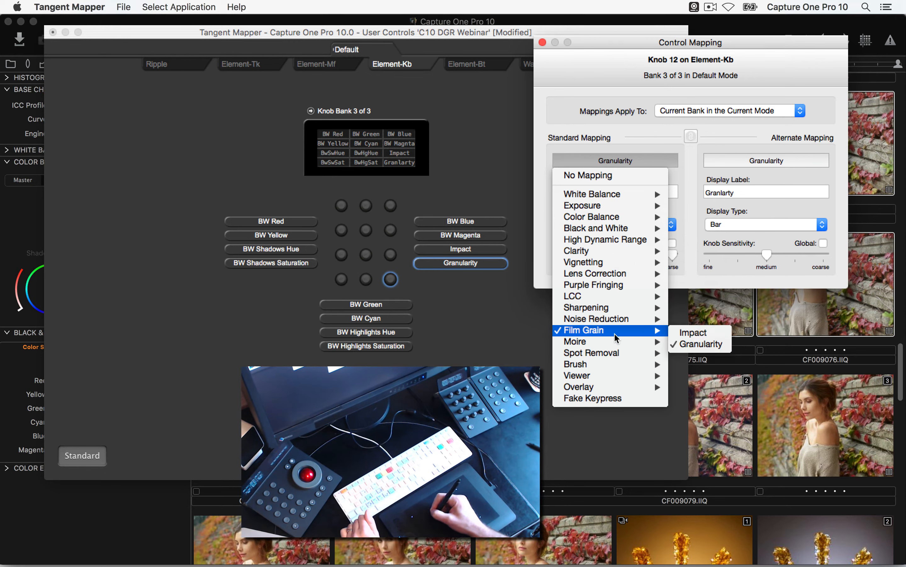
mouse_move(607, 390)
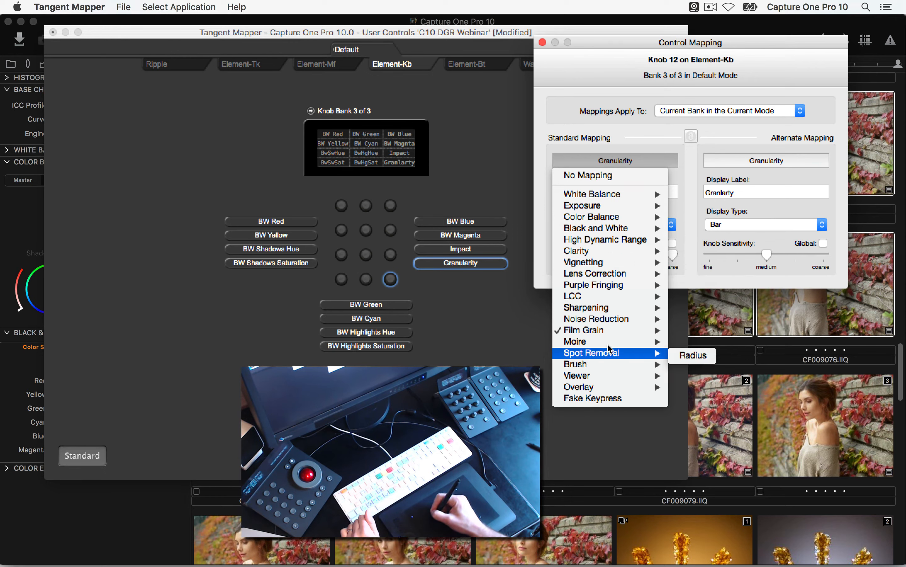
mouse_move(626, 206)
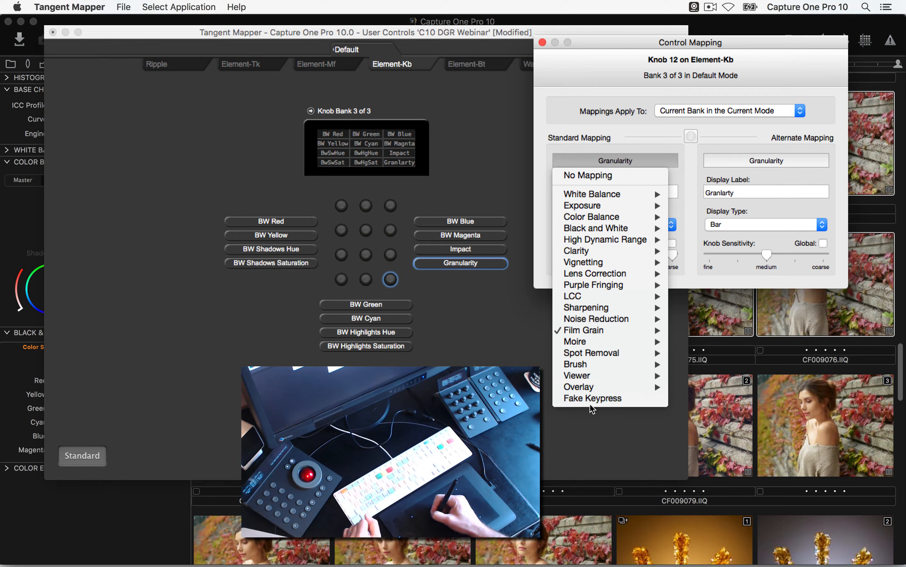
left_click(600, 87)
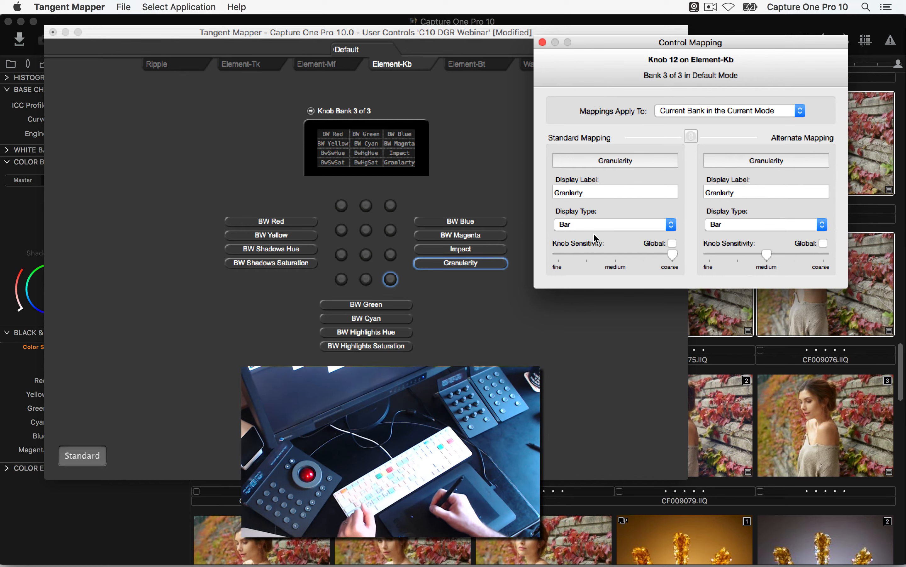
left_click(544, 43)
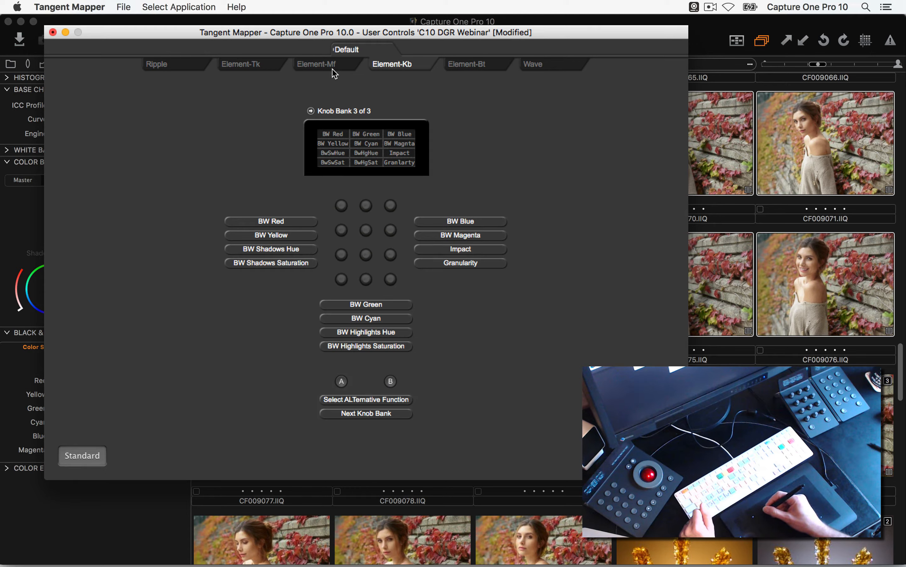
Step: Display the Element-Mf mappings to review its button and trackerball banks
left_click(321, 66)
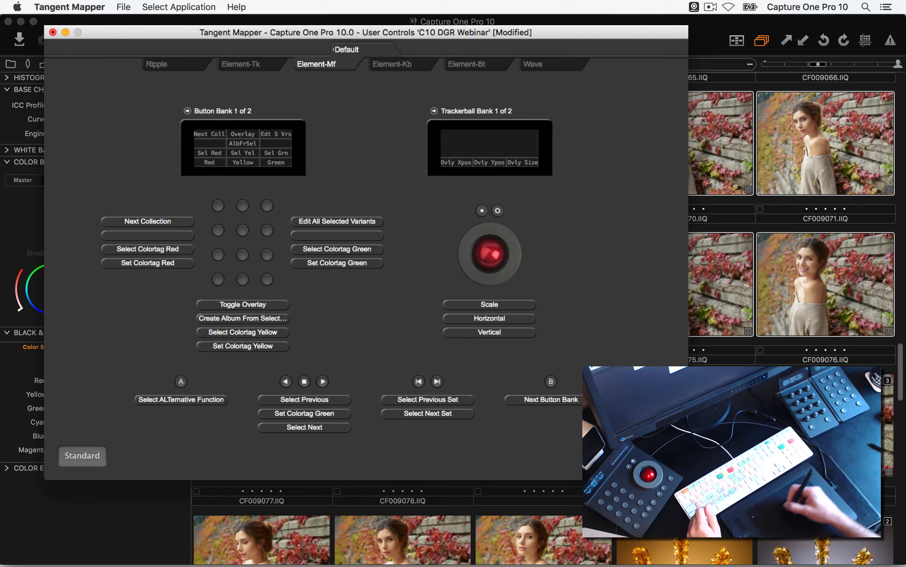
Step: Switch to Capture One, select CF009068.IIQ through CF009073.IIQ, and copy the black-and-white adjustments of CF009068.IIQ onto the selection
left_click(736, 231)
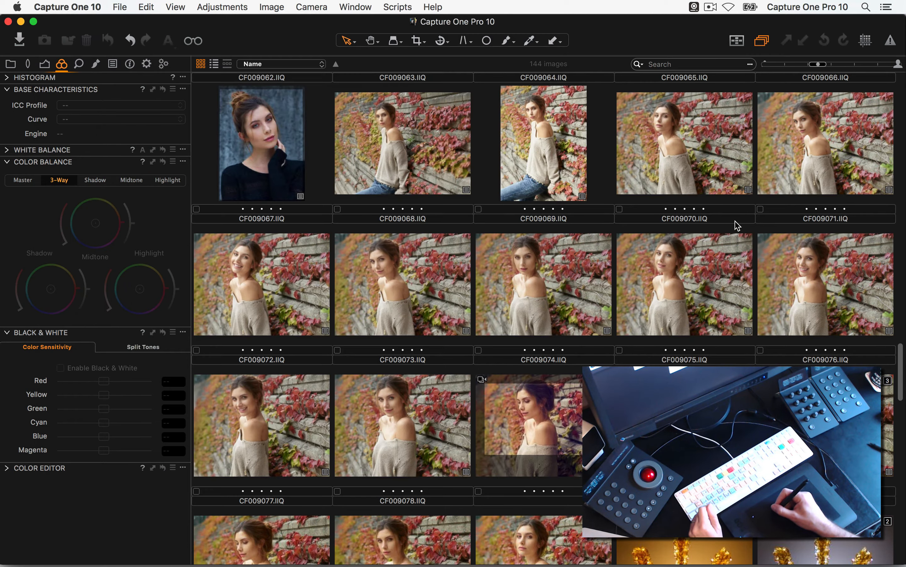
left_click(412, 194)
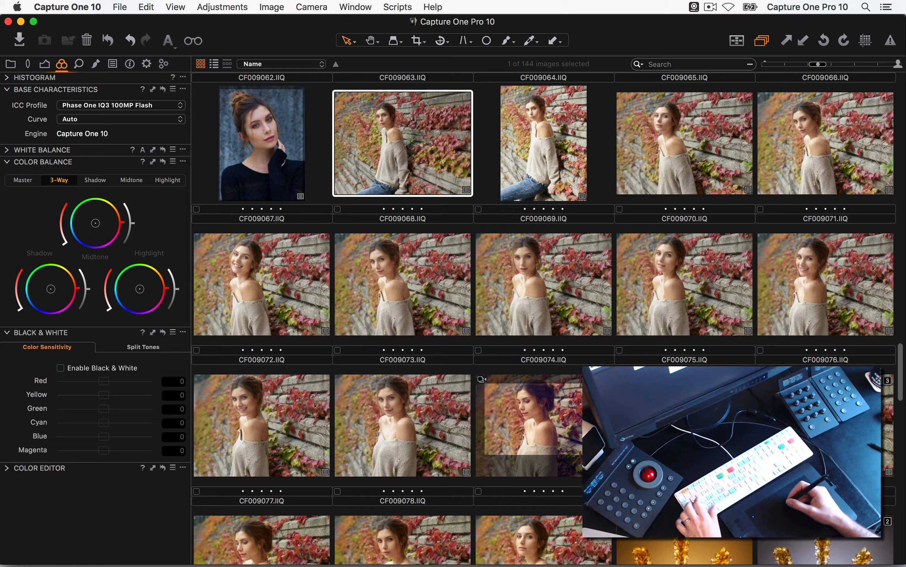
left_click(420, 274, "shift")
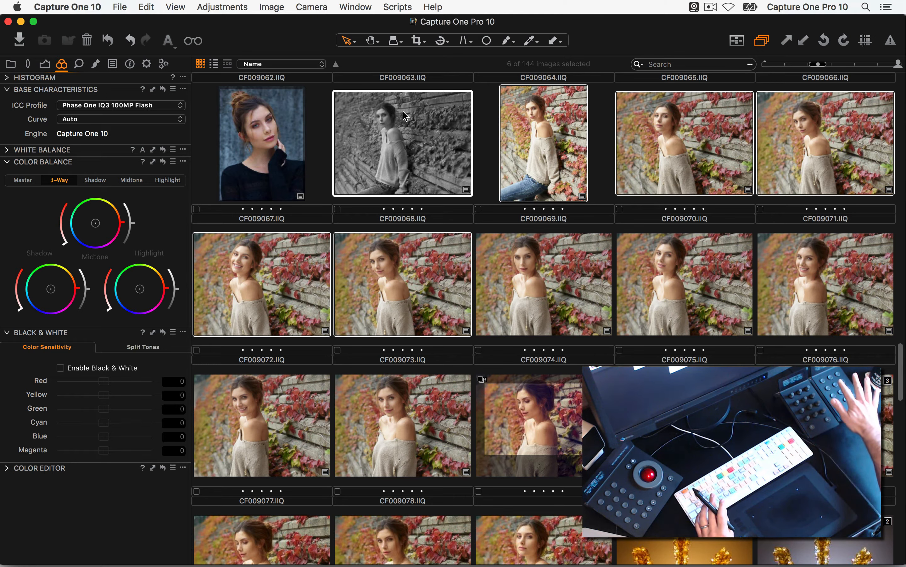
key("super+shift+c")
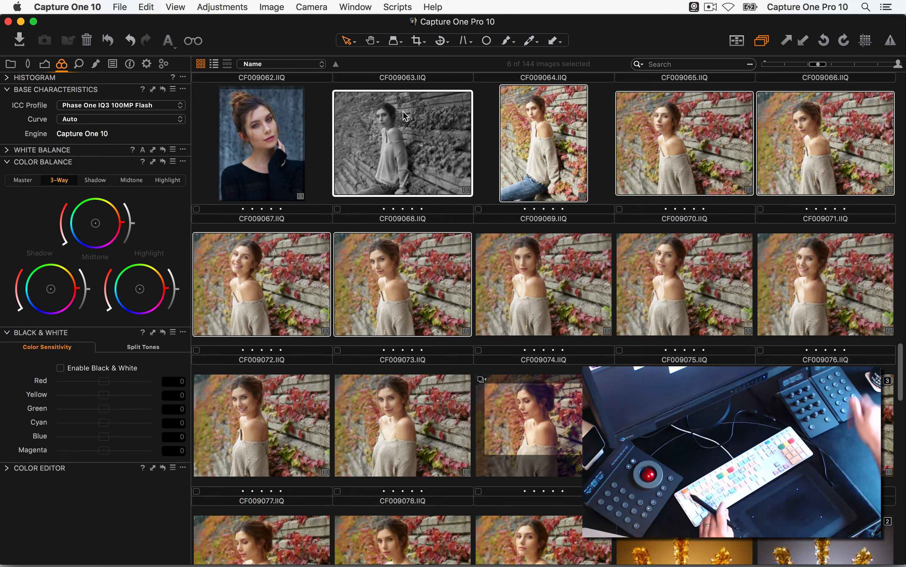
key("super+shift+v")
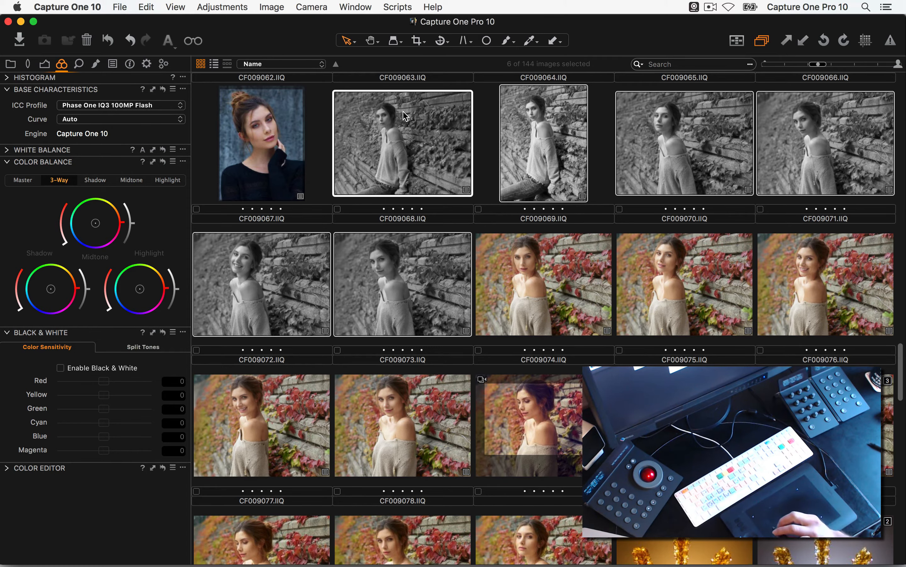
Step: Switch to Tangent Mapper and display Knob Bank 1 of Element-Kb to check its mappings
key("super+Tab")
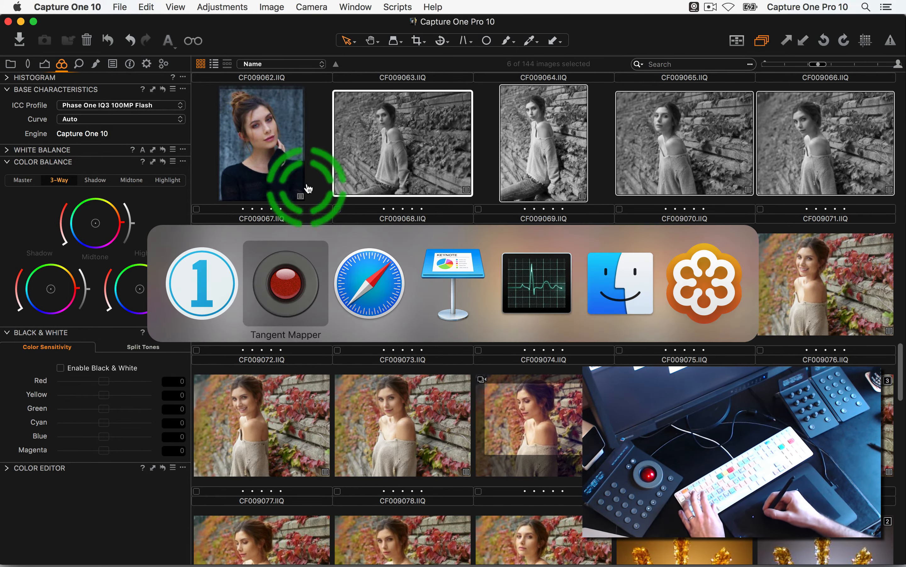
left_click(285, 295)
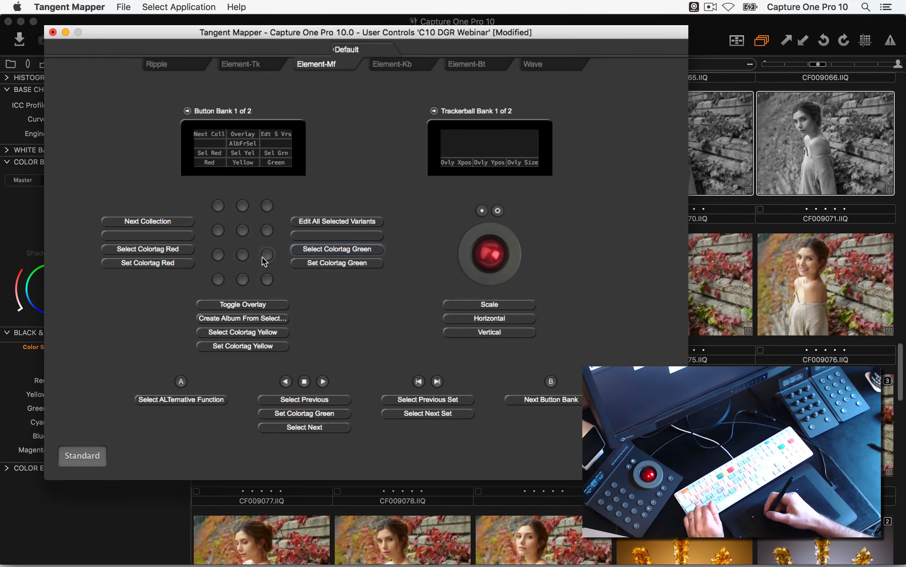
left_click(410, 68)
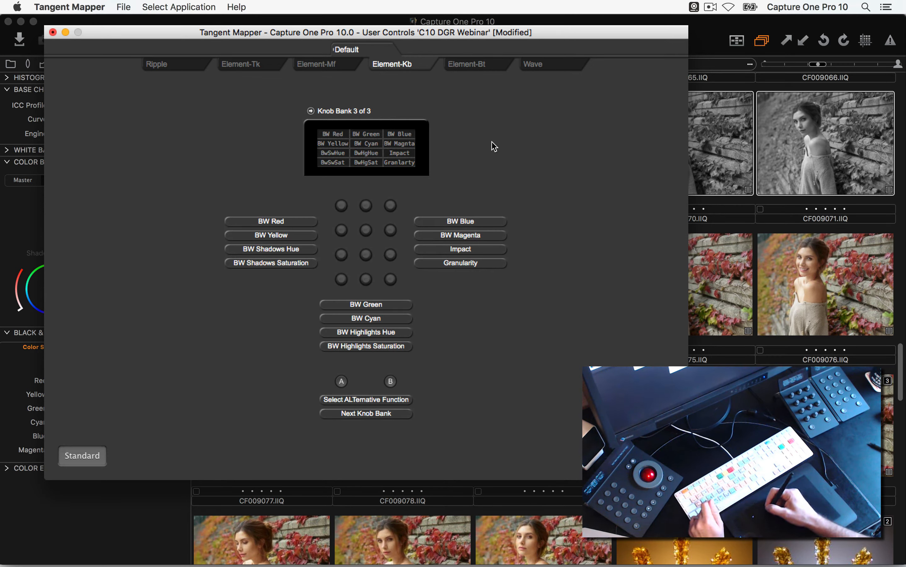
left_click(309, 111)
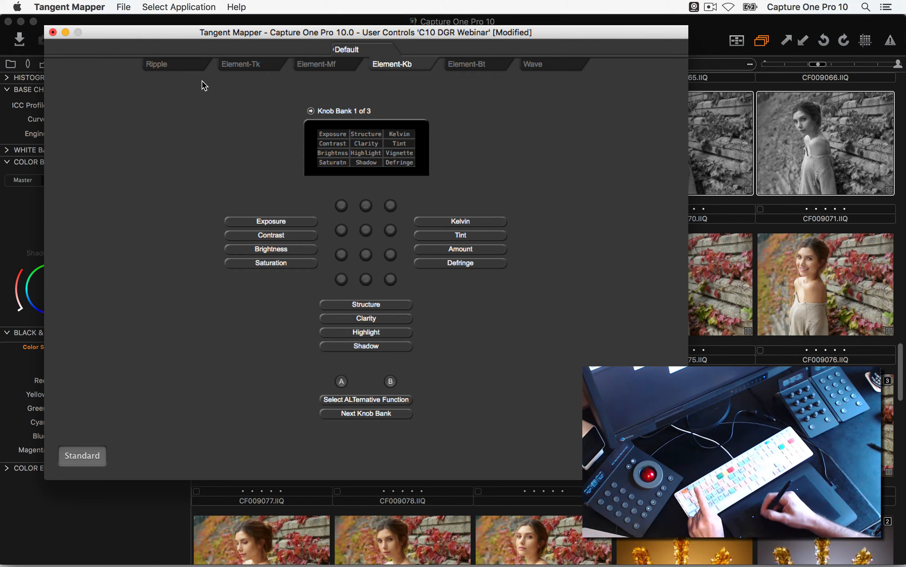
left_click(125, 6)
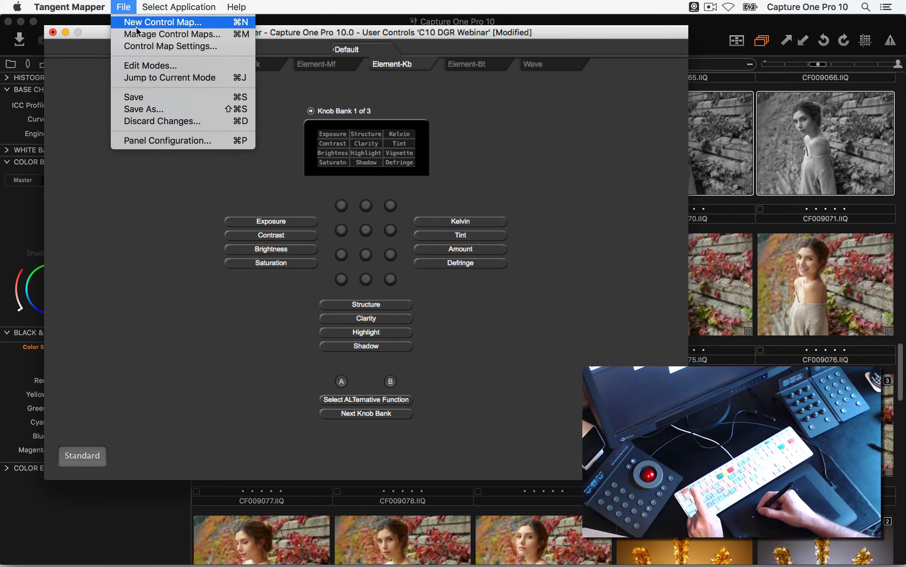
left_click(227, 68)
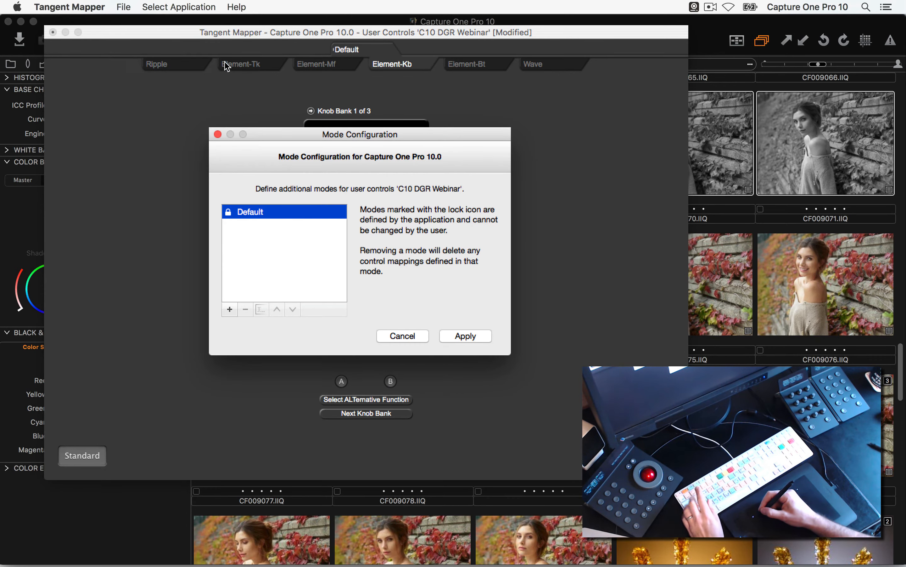
left_click(228, 308)
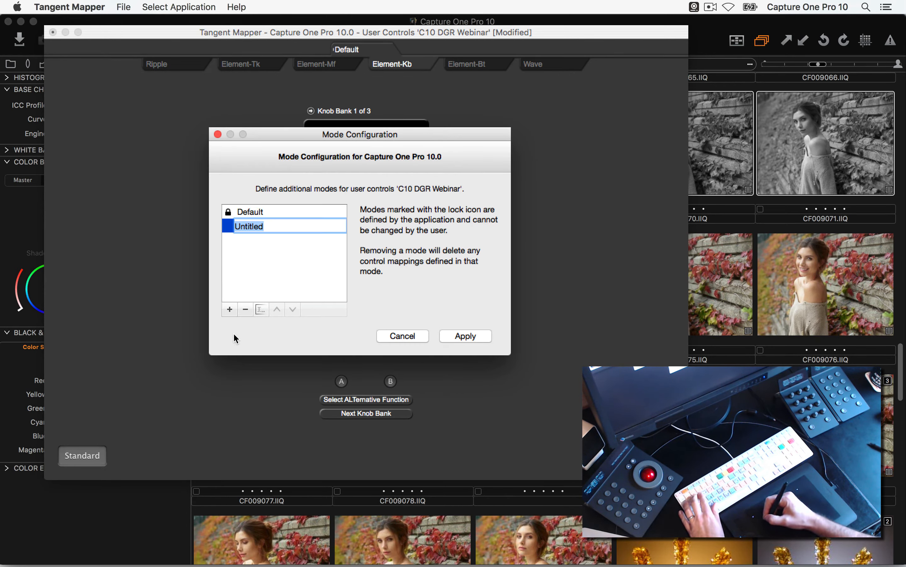
left_click(405, 337)
Step: Display Element-Bt and add a mode named Tethered Capture to the C10 DGR Webinar controls
left_click(488, 66)
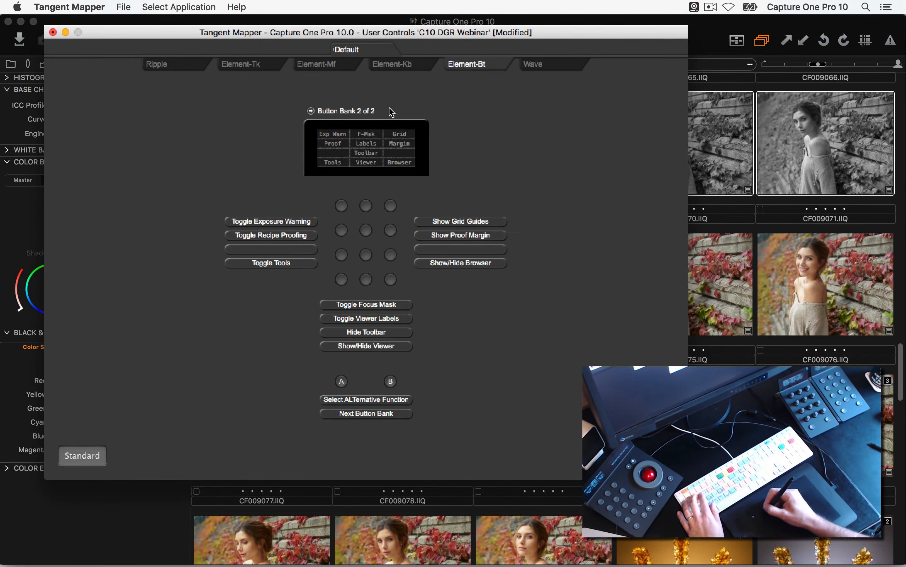
left_click(124, 6)
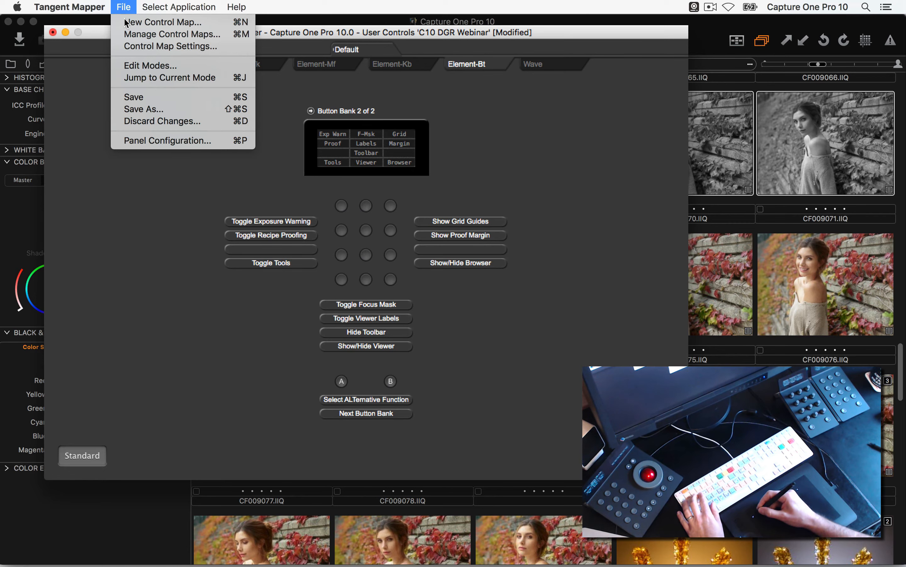
left_click(137, 65)
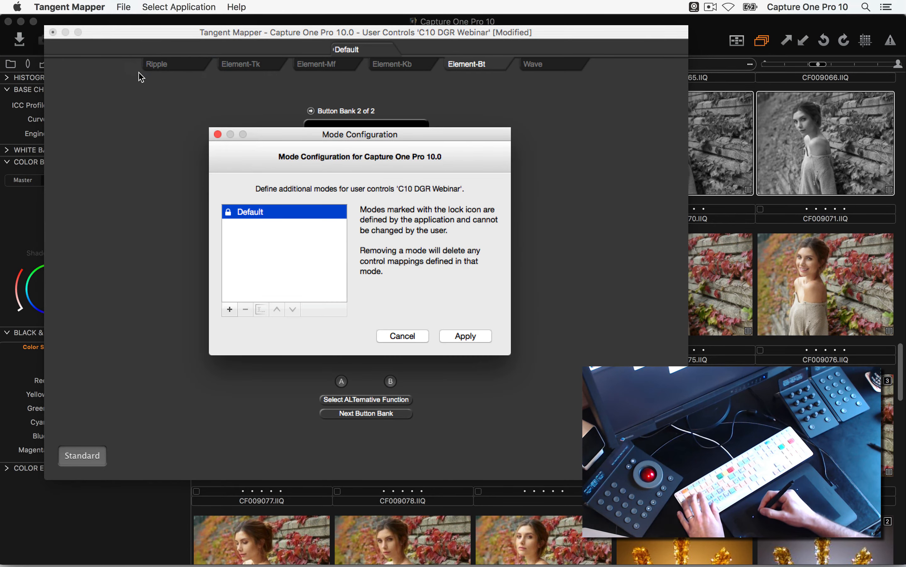
left_click(229, 309)
type("T")
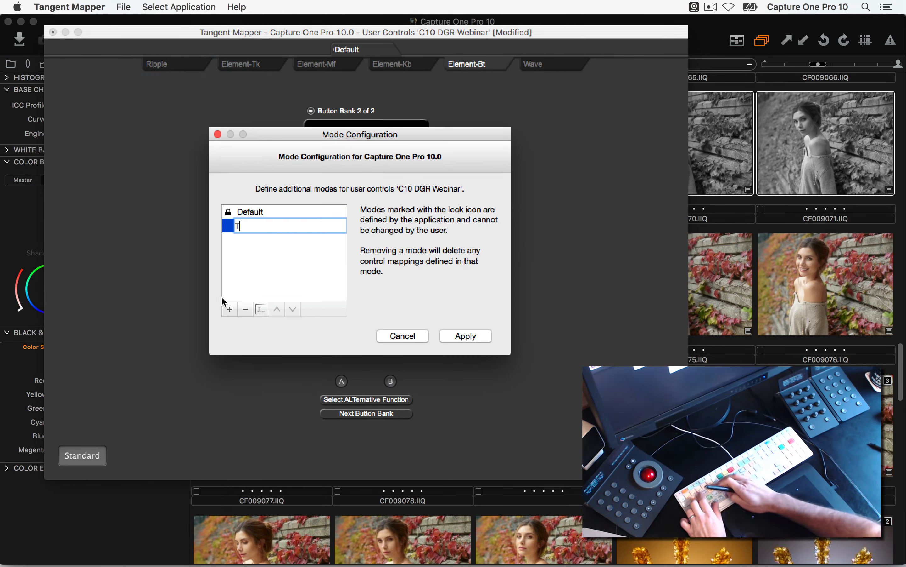
type("ethered Capture")
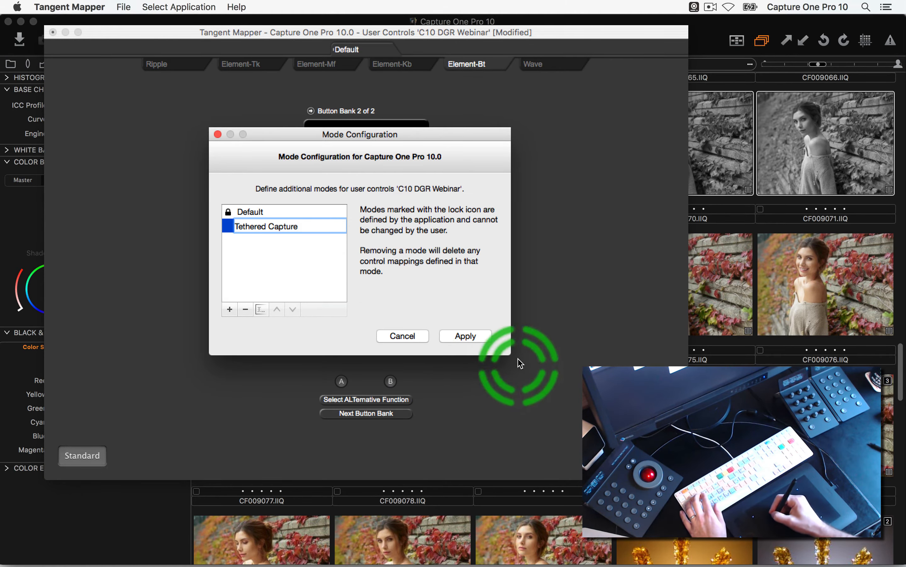
left_click(470, 334)
Step: Compare Element-Bt's layout in the Tethered Capture mode with its two button banks in the Default mode
left_click(408, 52)
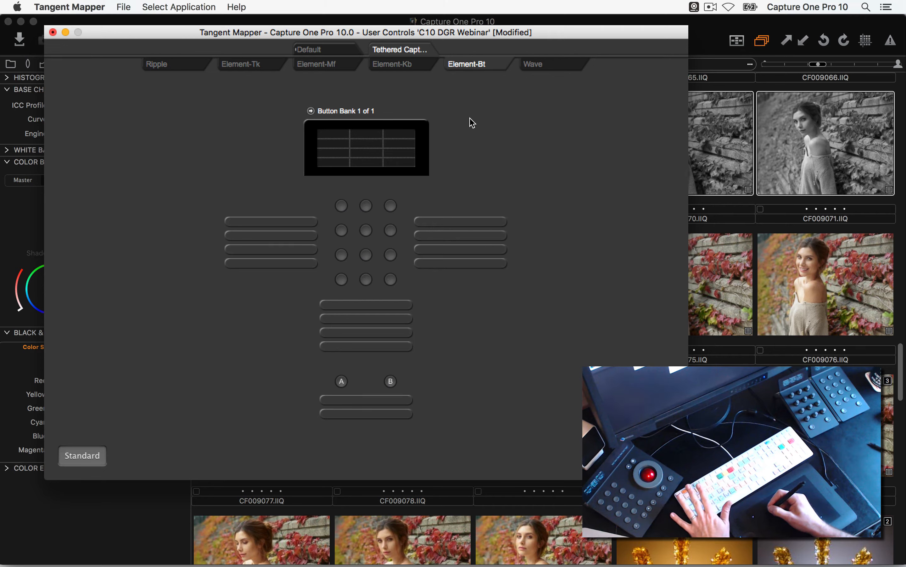
left_click(337, 51)
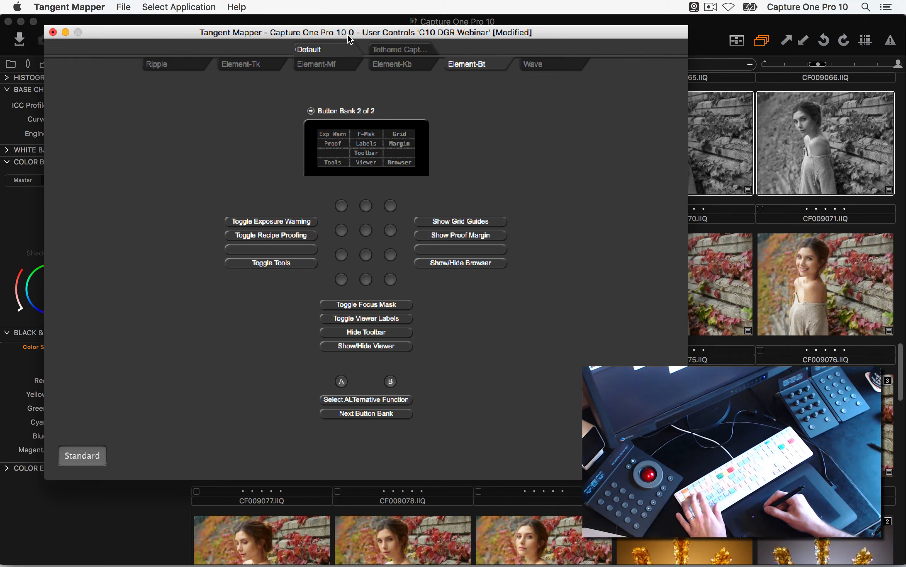
left_click(310, 111)
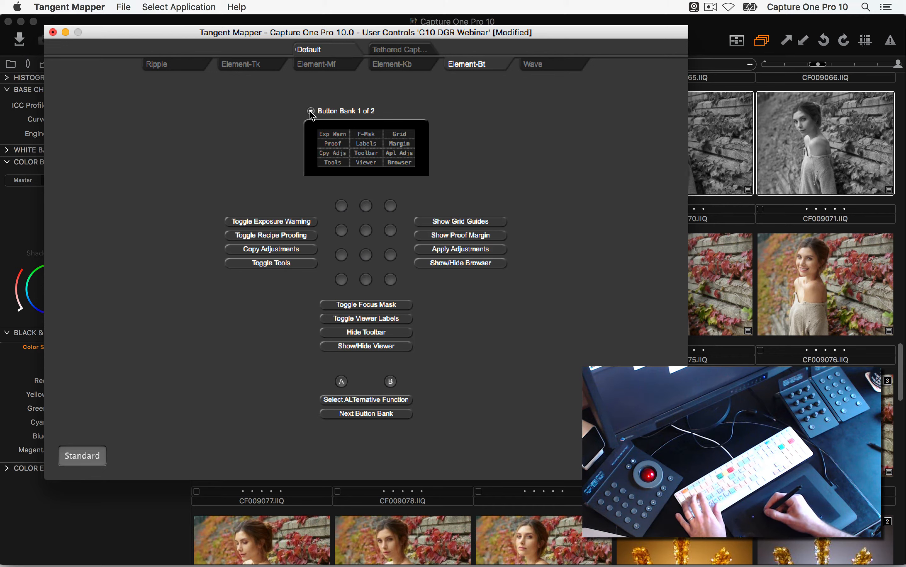
left_click(310, 112)
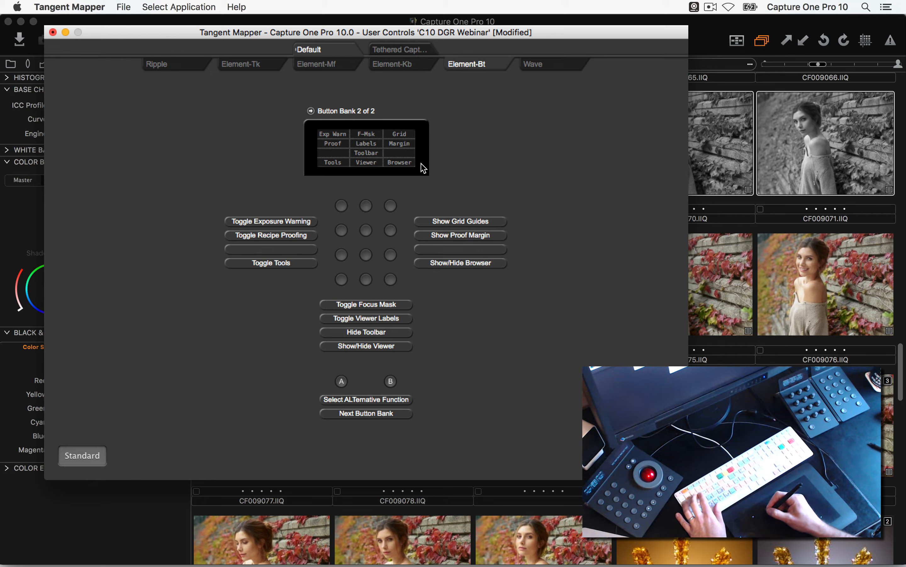
Step: Assign Next Mode as the standard mapping of Button 9 in Default mode's Button Bank 2 on Element-Bt
left_click(469, 253)
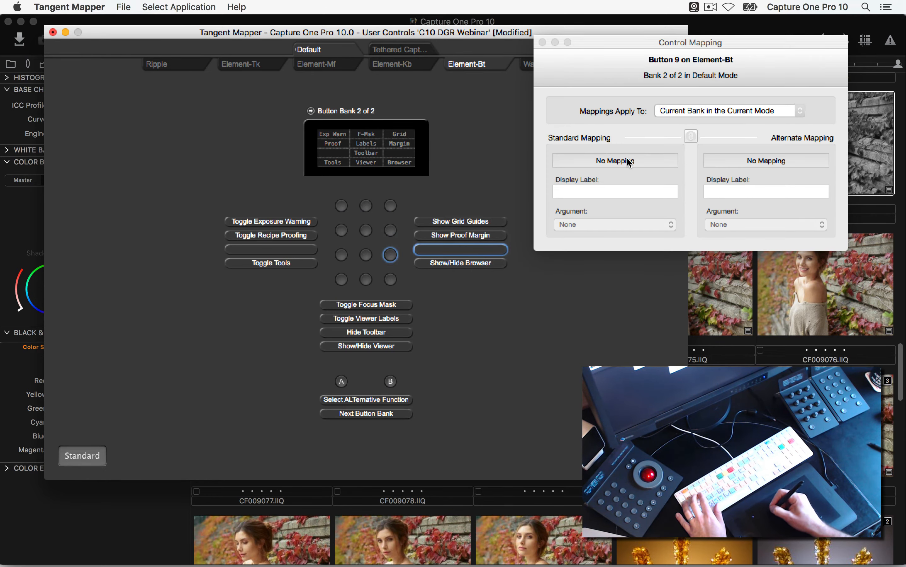
left_click(629, 161)
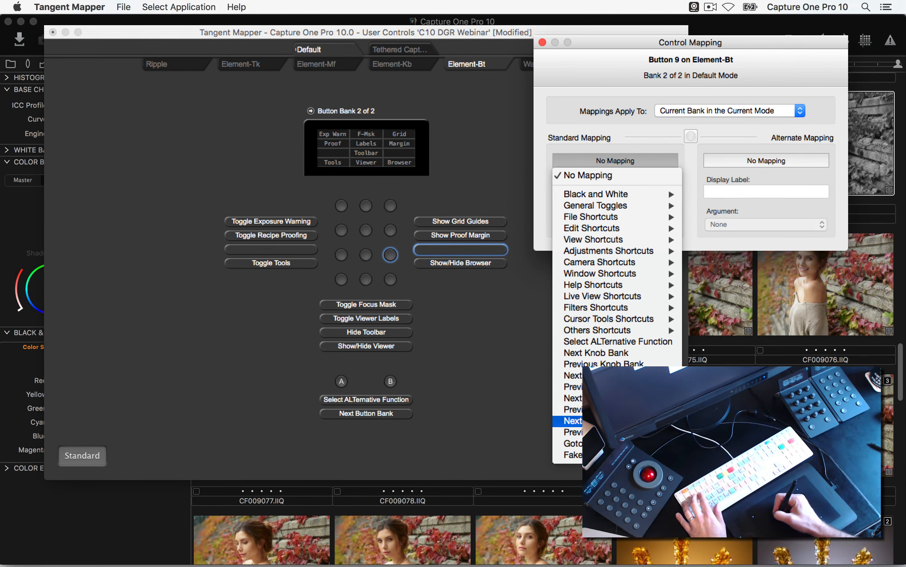
left_click(574, 420)
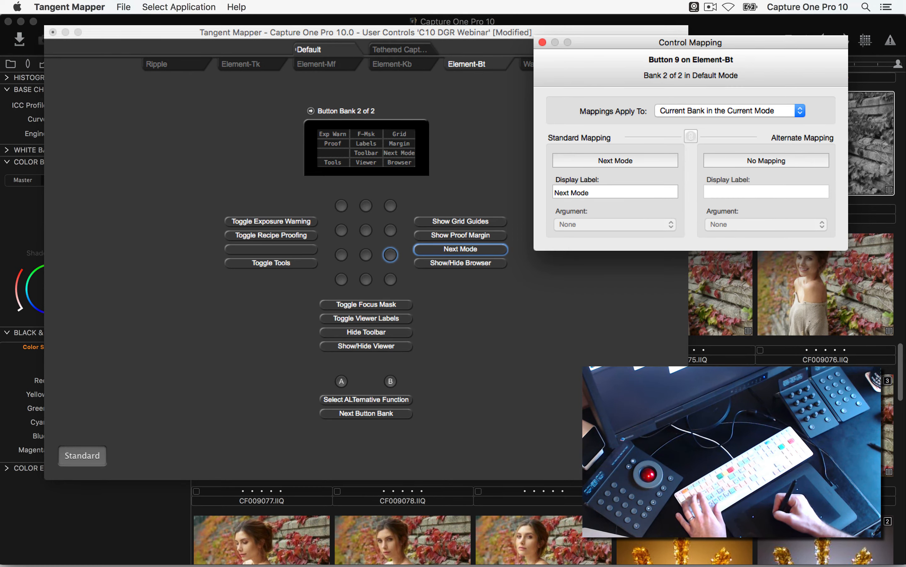
left_click(589, 366)
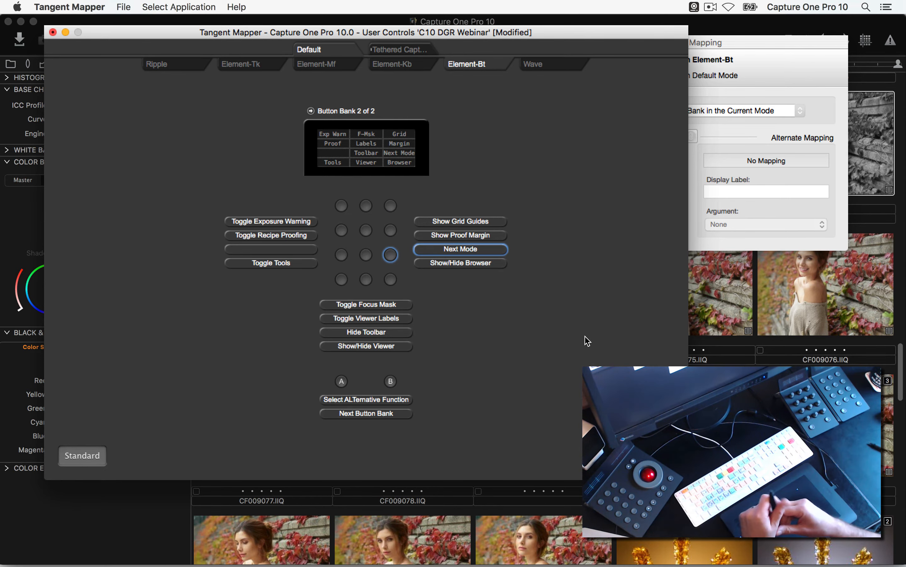
Step: In the Tethered Capture mode, assign Next Mode as the standard mapping of Button 9 on Element-Bt
left_click(412, 43)
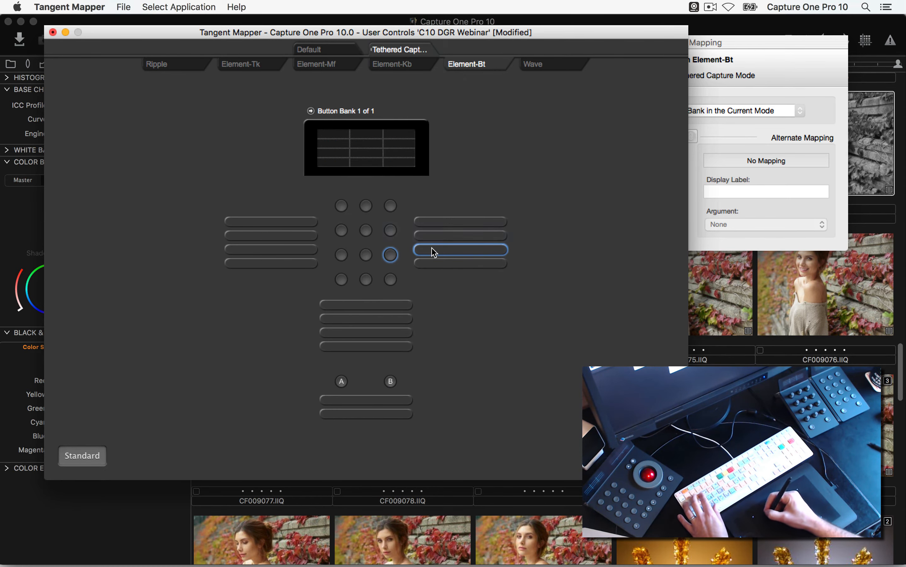
left_click(445, 255)
left_click(624, 161)
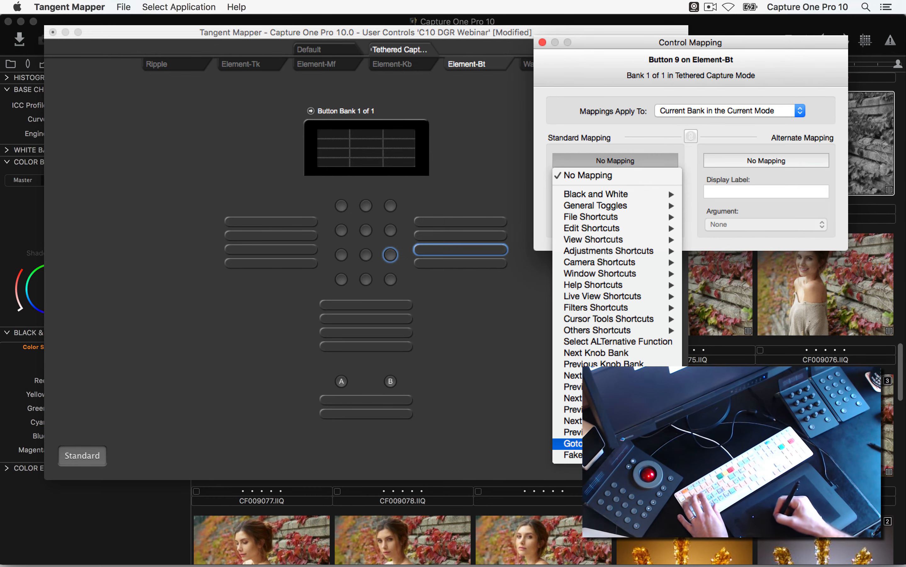
left_click(573, 421)
left_click(566, 346)
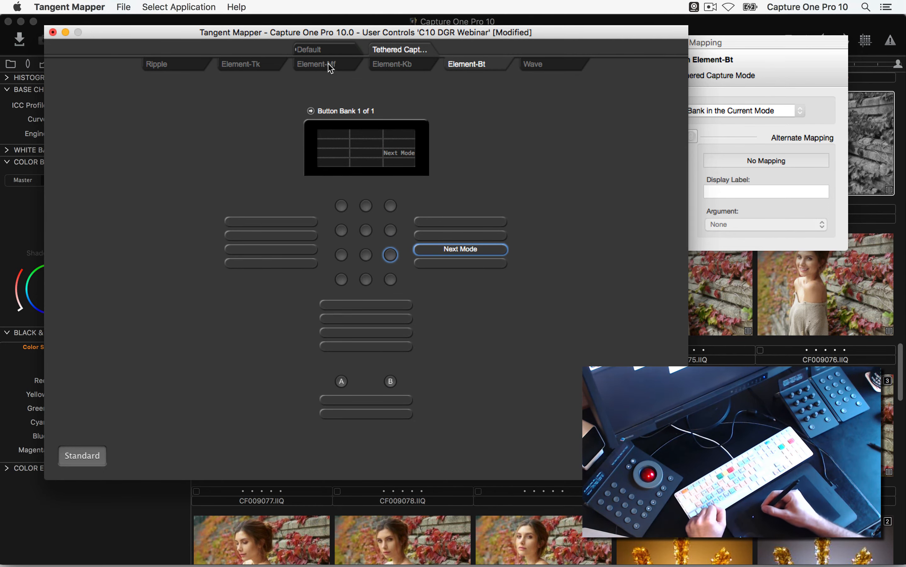
Step: Switch the Capture One Pro 10.0 control map to Capture One Pro DGR 2 without saving the C10 DGR Webinar changes
left_click(326, 52)
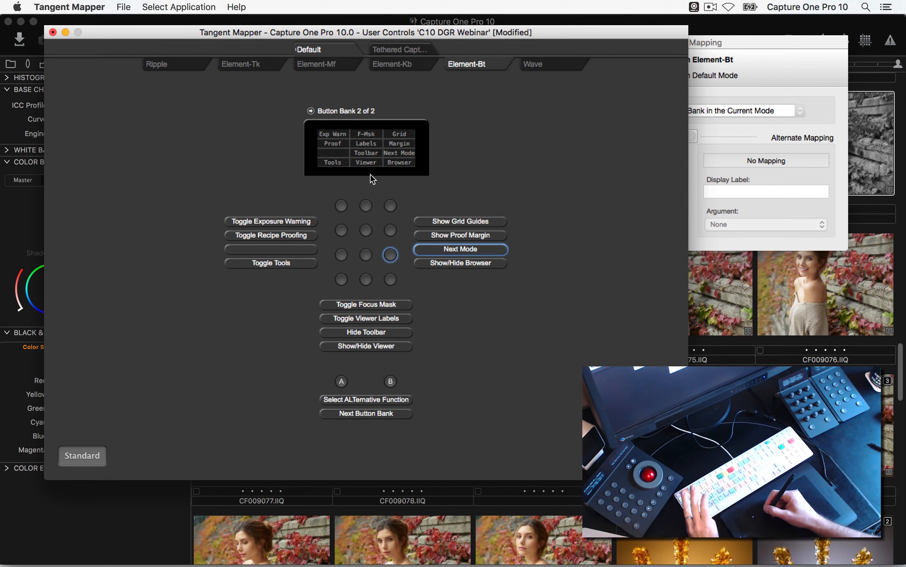
left_click(124, 6)
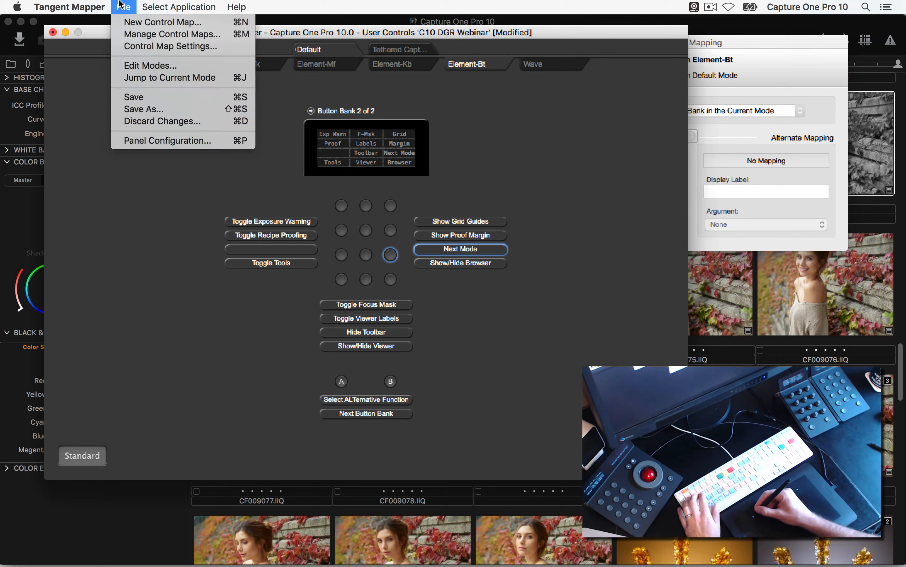
left_click(127, 34)
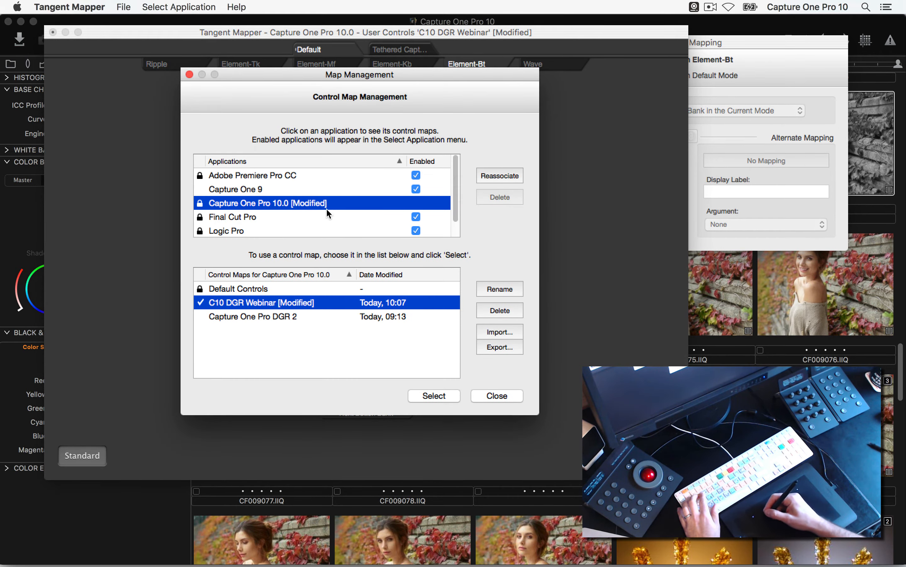
scroll(321, 171, "down", 1)
scroll(259, 201, "up", 1)
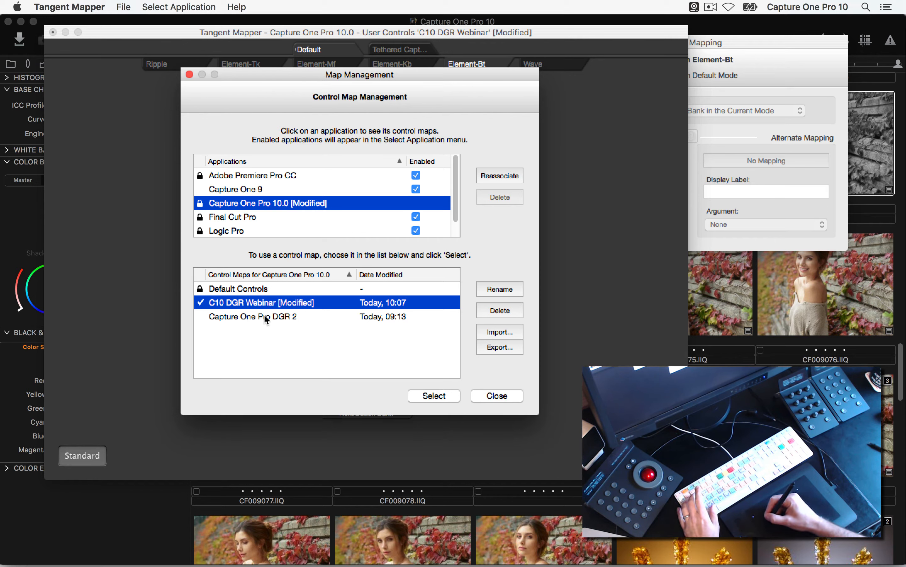
left_click(273, 318)
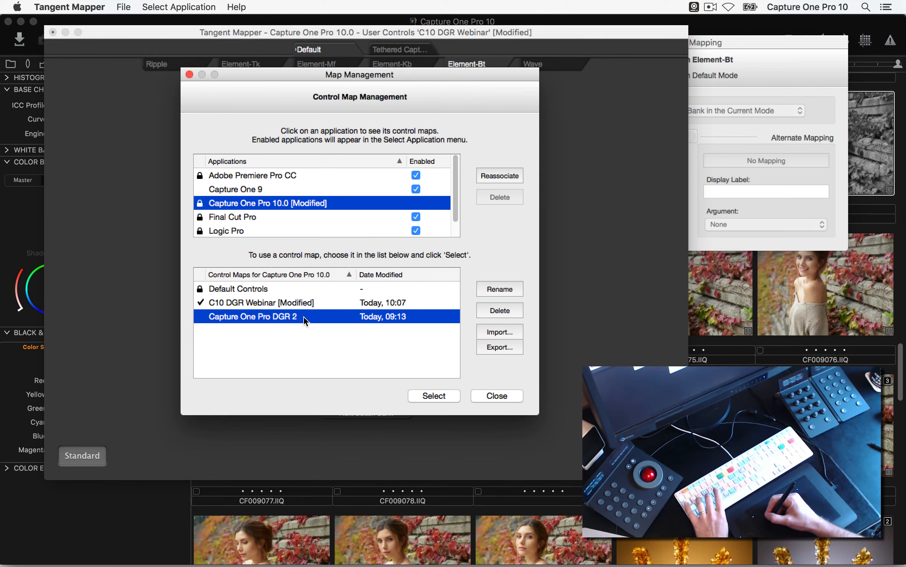
left_click(434, 395)
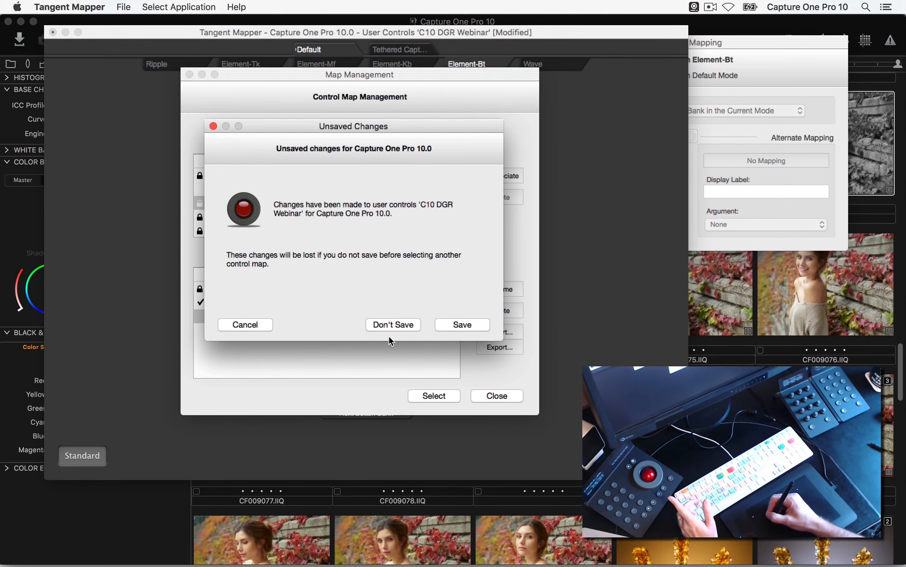
left_click(398, 326)
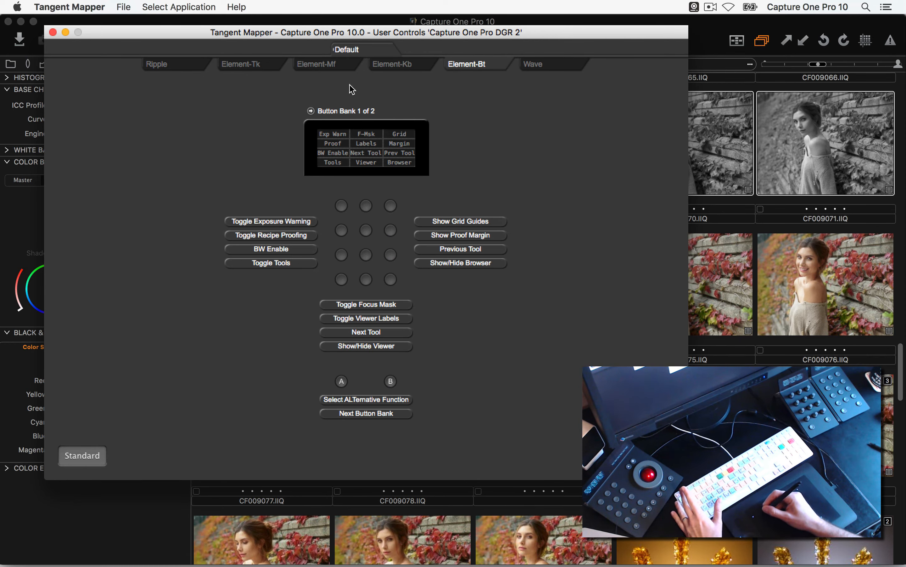
Step: Switch to Capture One, display the photographer's 25-image album, and open the blue tractor photo _DSC5554.ARW in the viewer
left_click(710, 37)
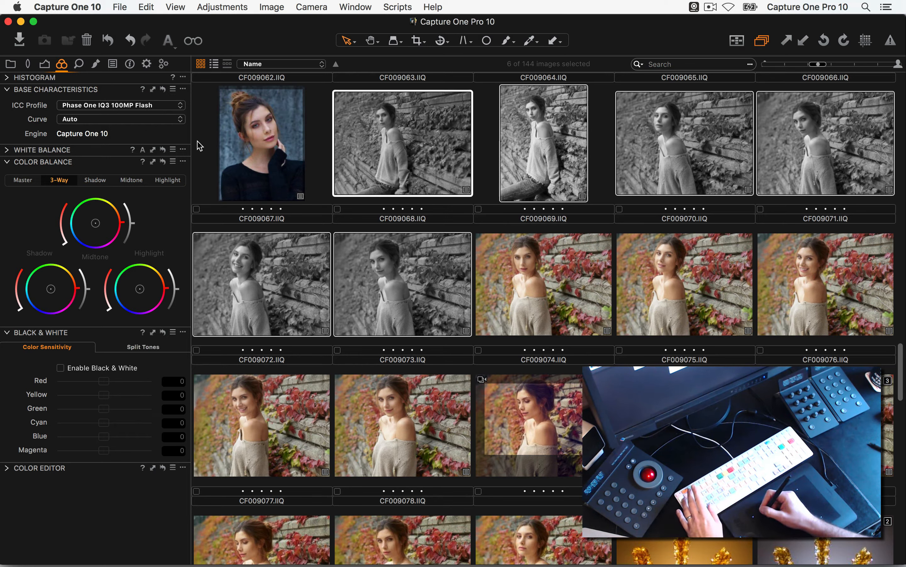
left_click(11, 64)
scroll(98, 225, "down", 3)
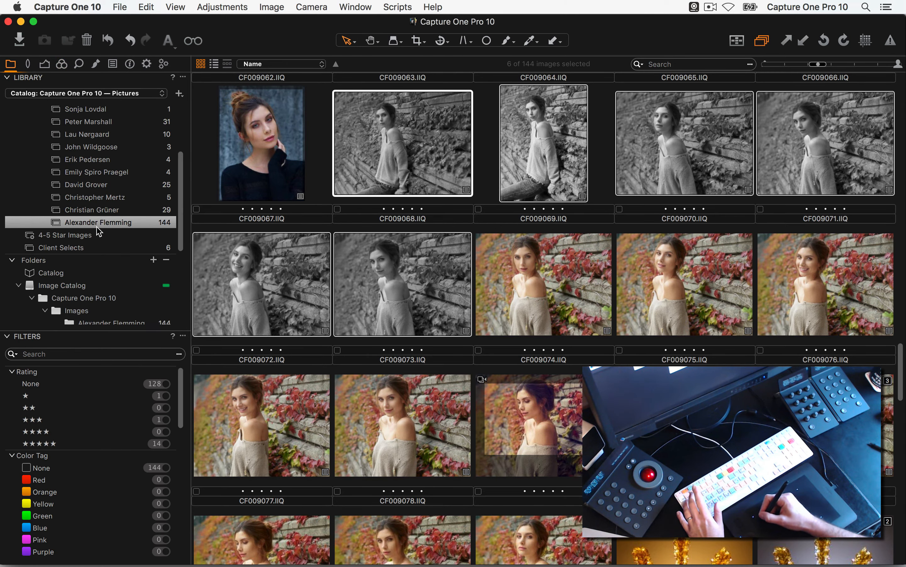
scroll(107, 172, "up", 1)
left_click(102, 202)
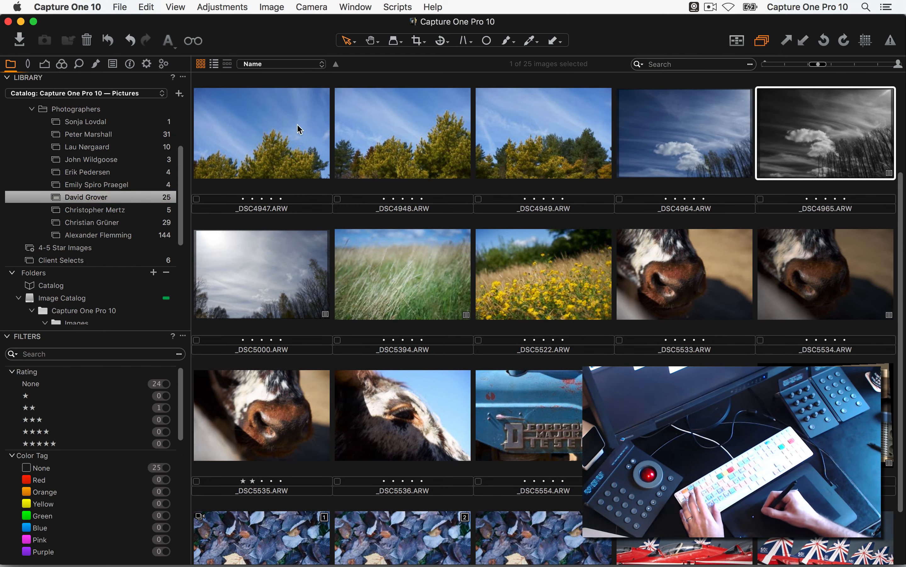
left_click(319, 175)
scroll(524, 352, "down", 2)
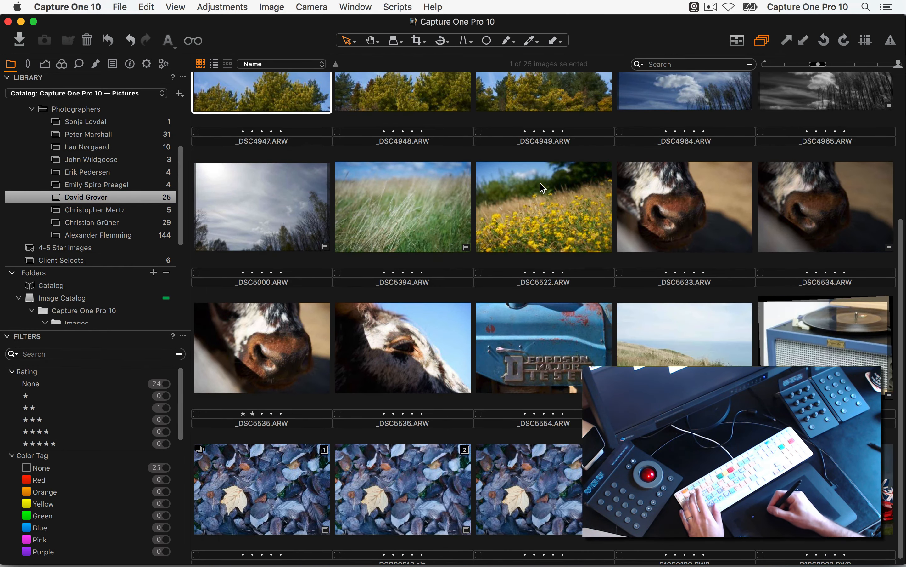
double_click(546, 325)
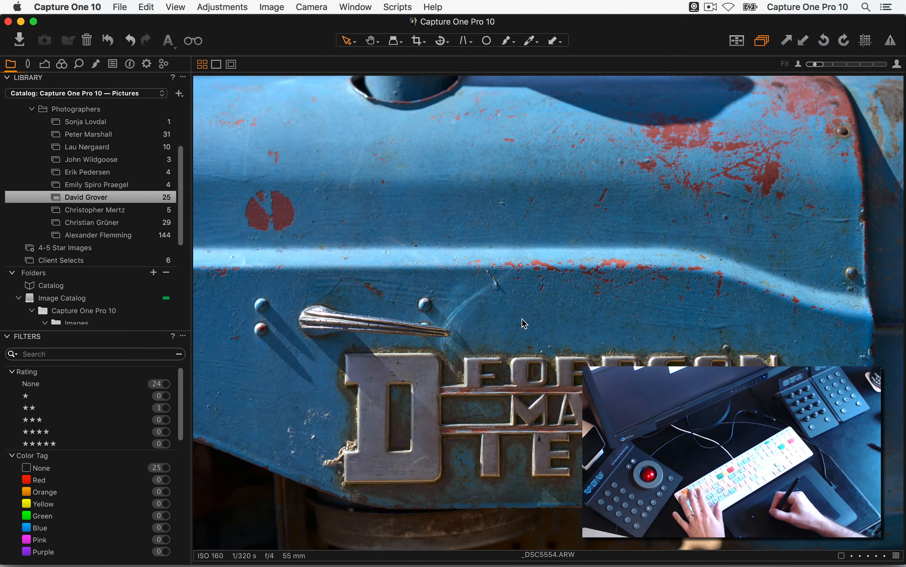
Step: Display the Lens and Exposure tools, and cycle forward through the remaining tool sets to Metadata
left_click(28, 64)
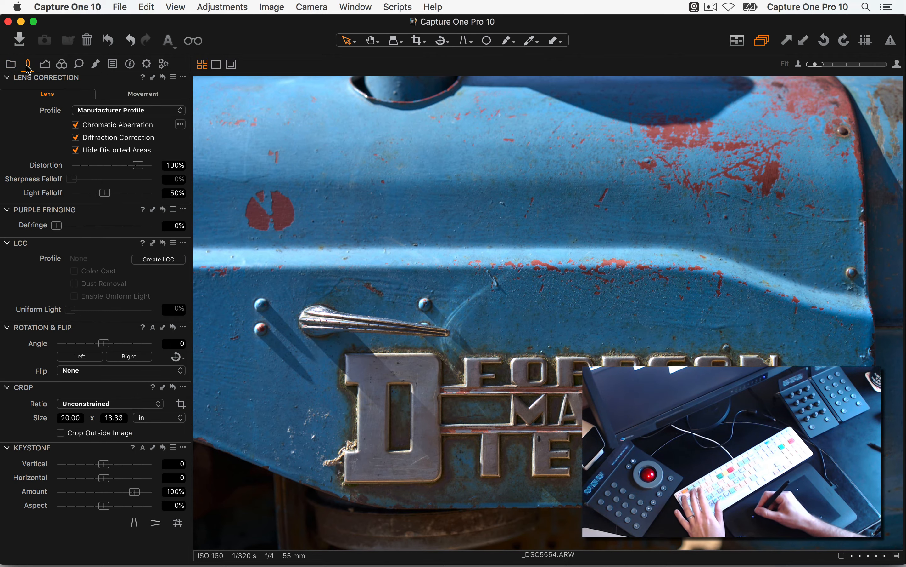
left_click(45, 65)
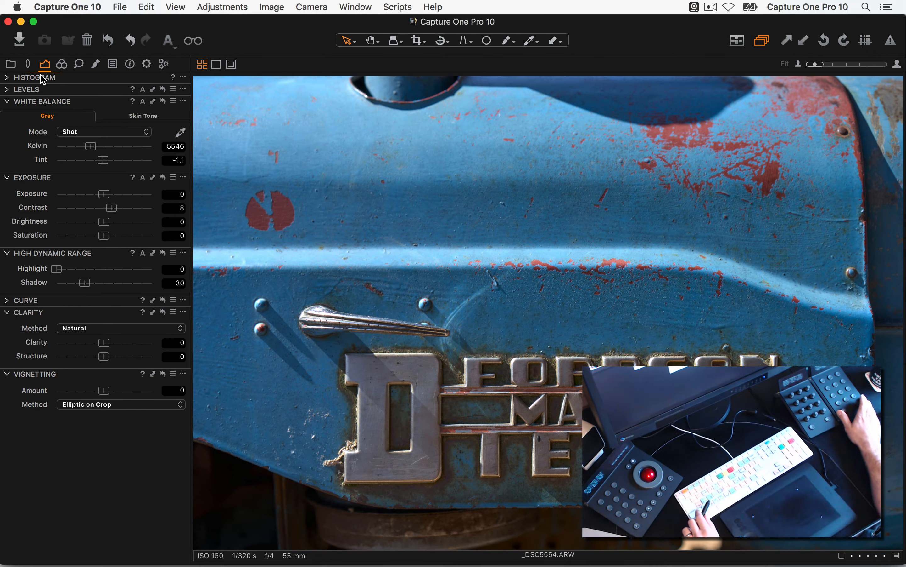
key("super+t")
key("super+alt+t")
key("super+alt+t")
key("super+alt+t")
key("super+alt+t")
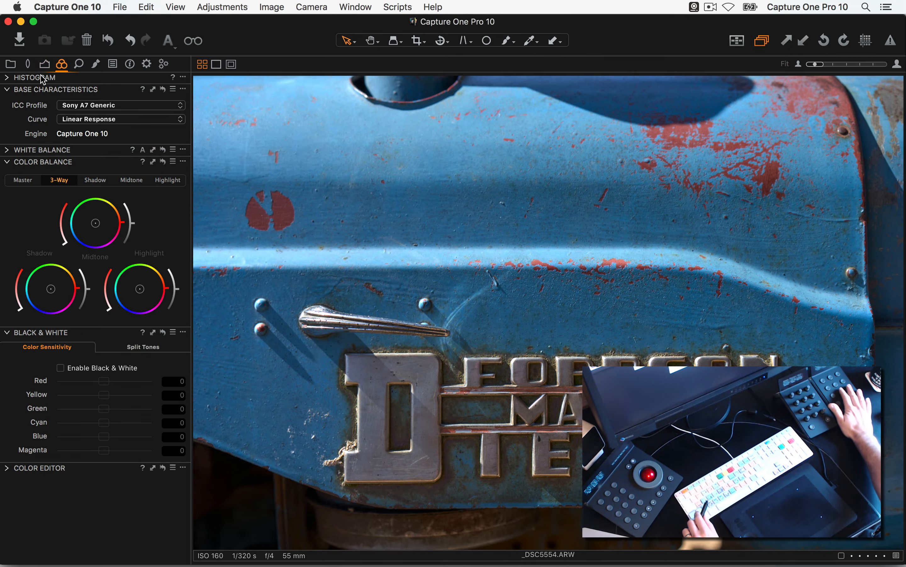
key("super+alt+t")
key("super+alt+t")
key("super+alt+t")
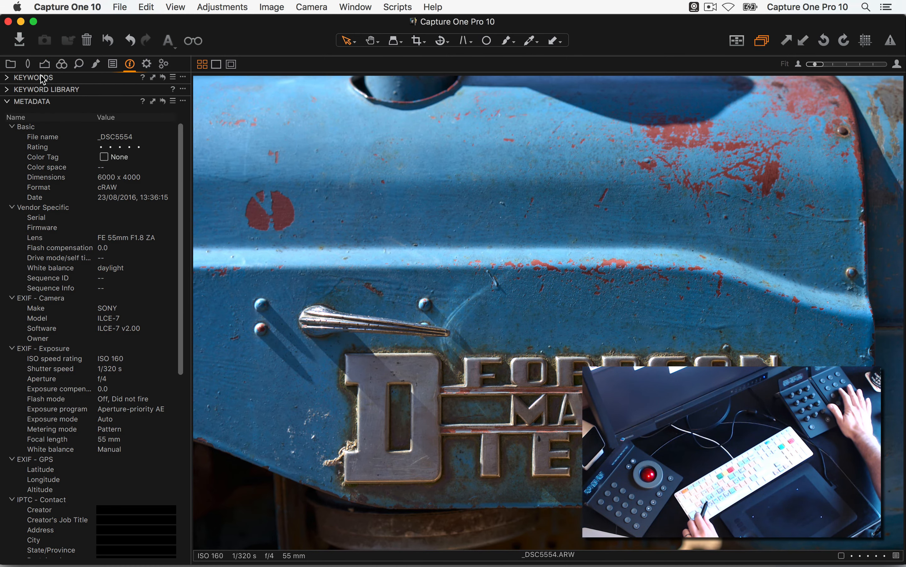
Step: Cycle back and forth through the tool sets, ending on the Exposure tools
key("super+alt+shift+t")
key("super+alt+shift+t")
key("super+alt+shift+t")
key("super+alt+shift+t")
key("super+alt+shift+t")
key("super+alt+shift+t")
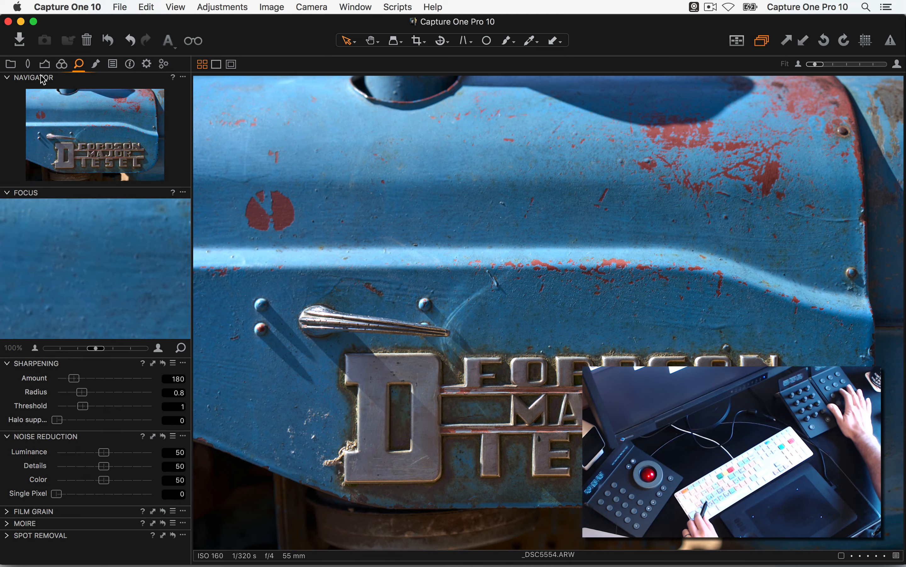
key("super+alt+shift+t")
key("super+alt+t")
key("super+alt+t")
key("super+alt+t")
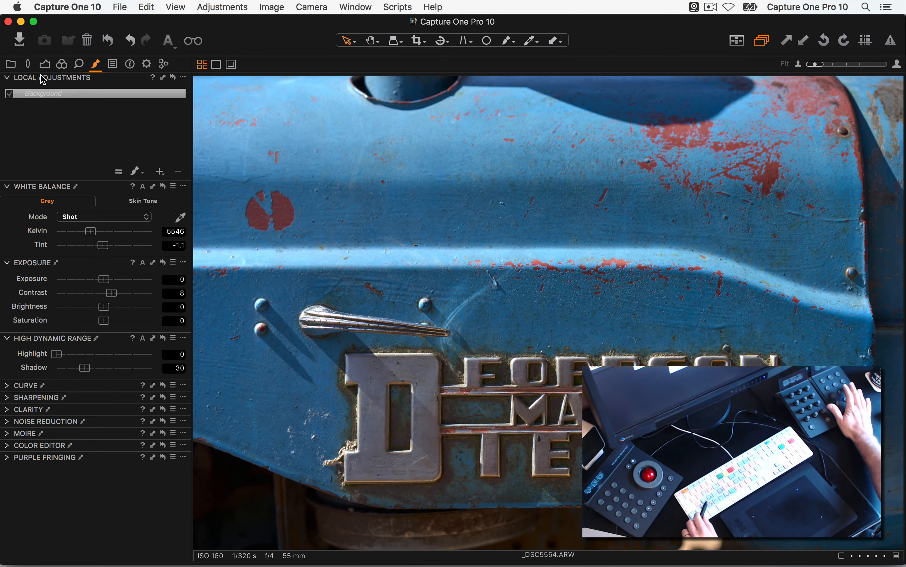
key("super+alt+shift+t")
key("super+alt+shift+t")
key("super+alt+shift+t")
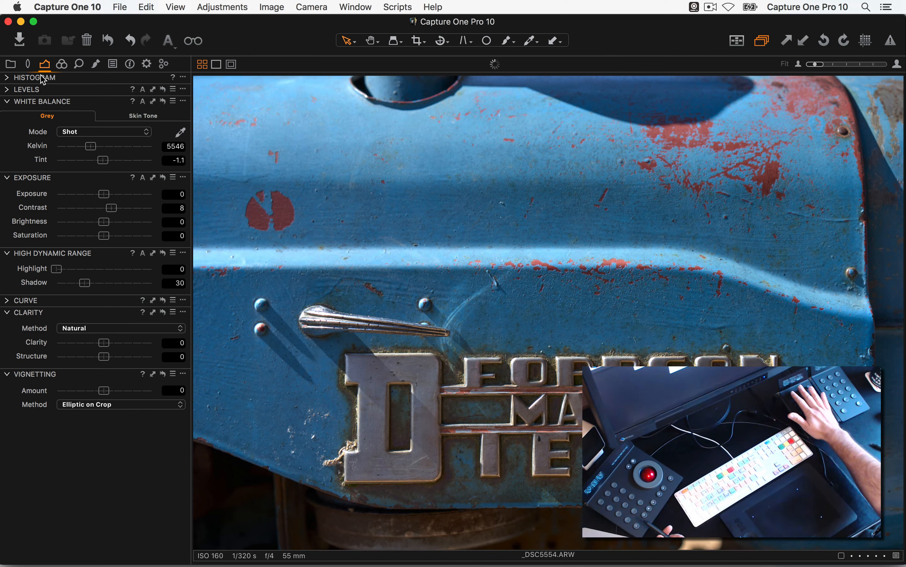
Step: Expand the Color Editor in Advanced mode, sample the tractor's blue paint, and return to the Select cursor
key("ctrl+Tab")
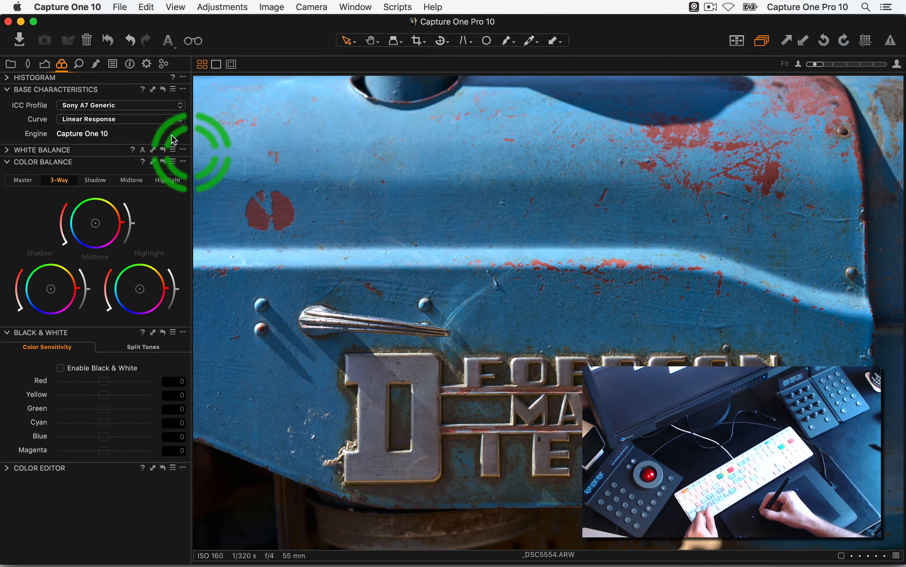
left_click(8, 150)
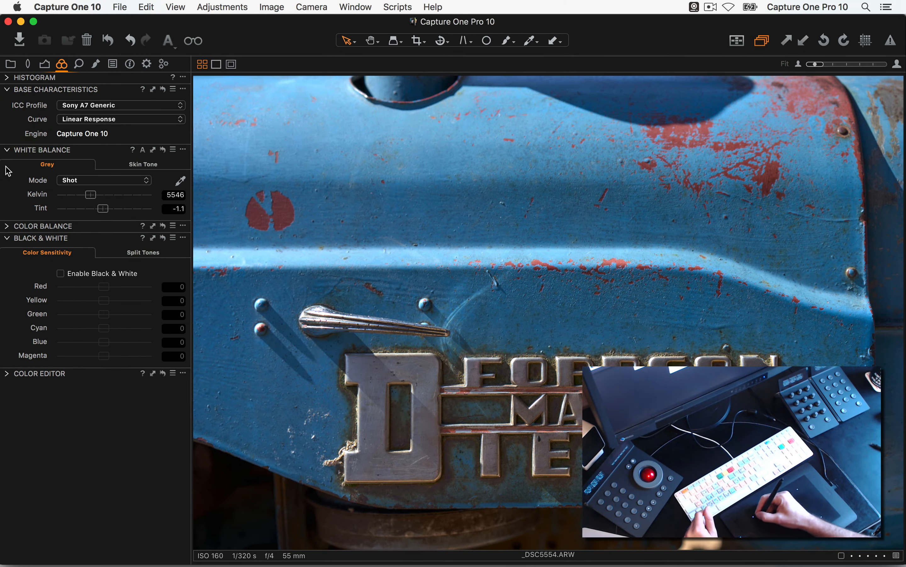
left_click(7, 374)
left_click(96, 152)
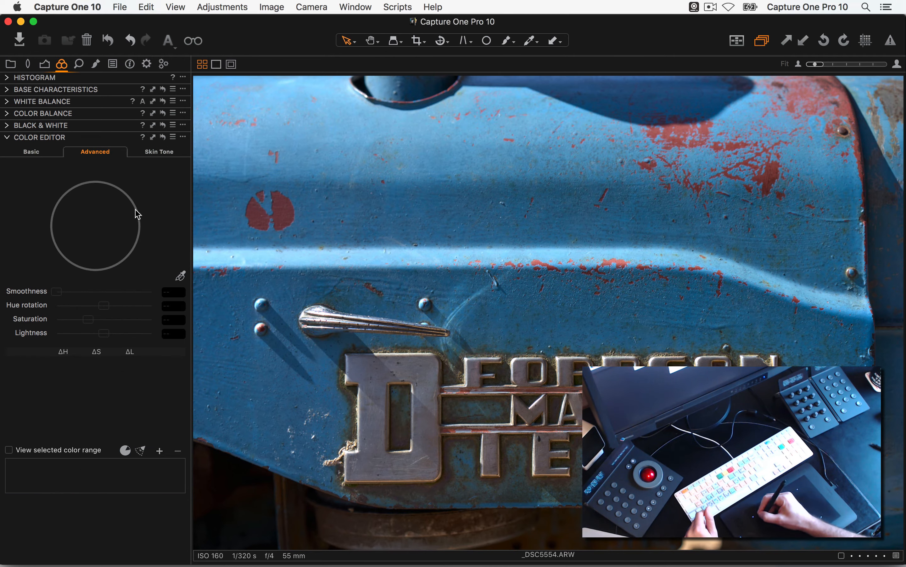
left_click(491, 275)
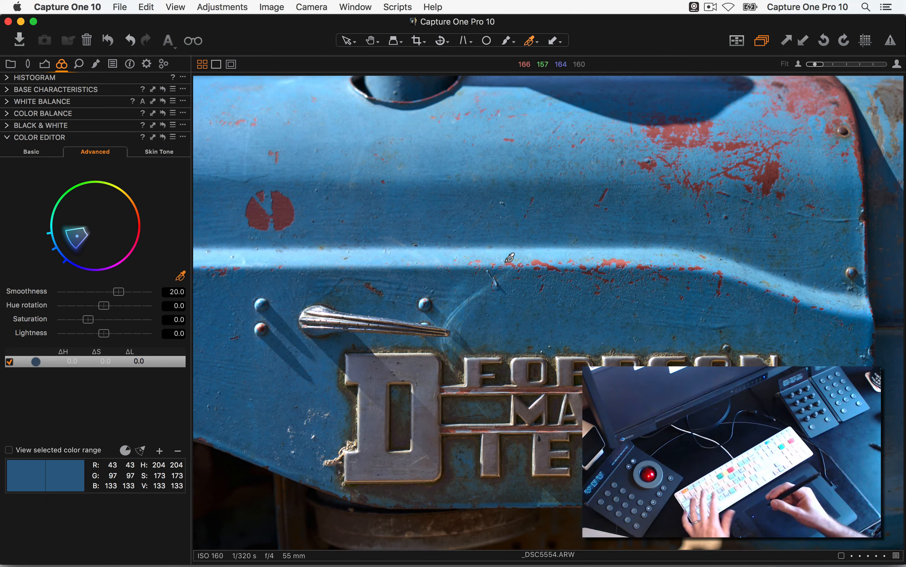
left_click(872, 157)
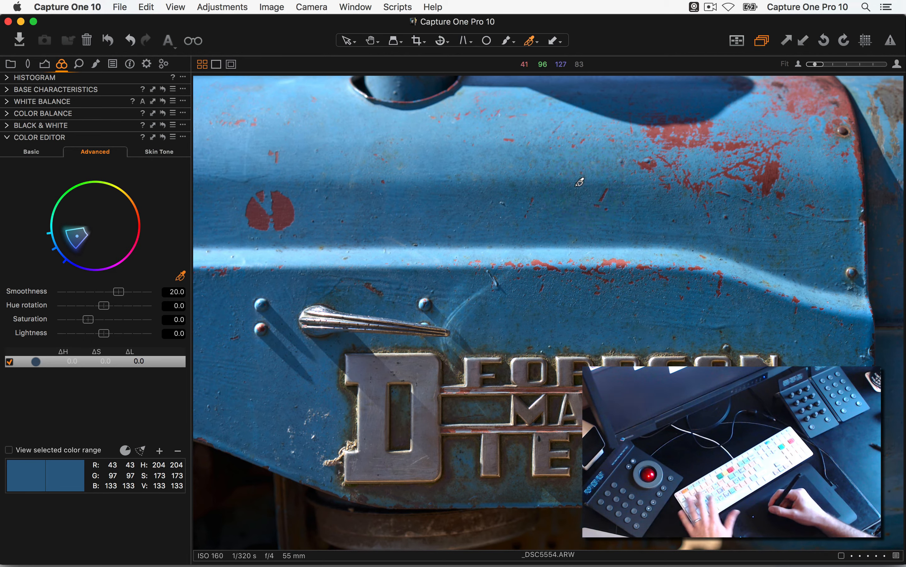
key("v")
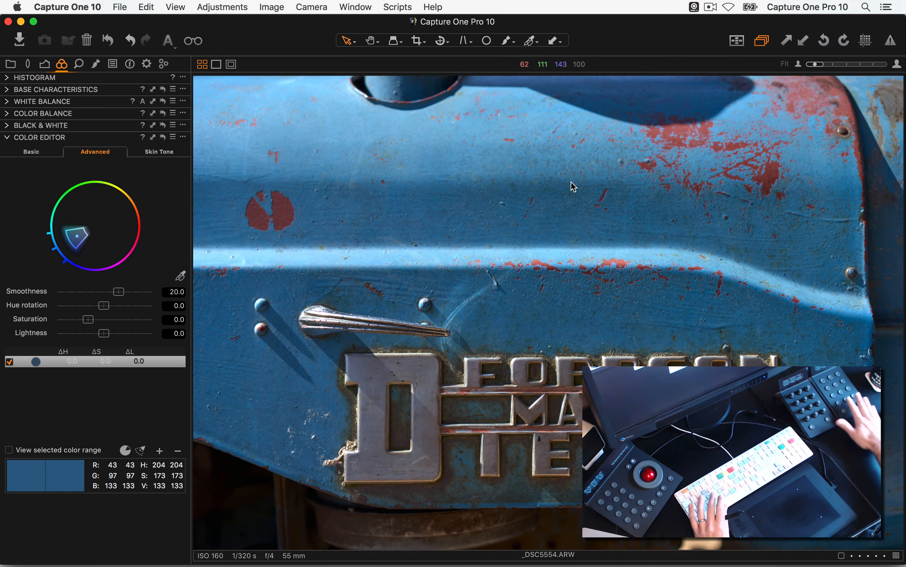
Step: Expand the White Balance tool and convert the tractor photo to black and white
key("super+alt+3")
key("super+alt+4")
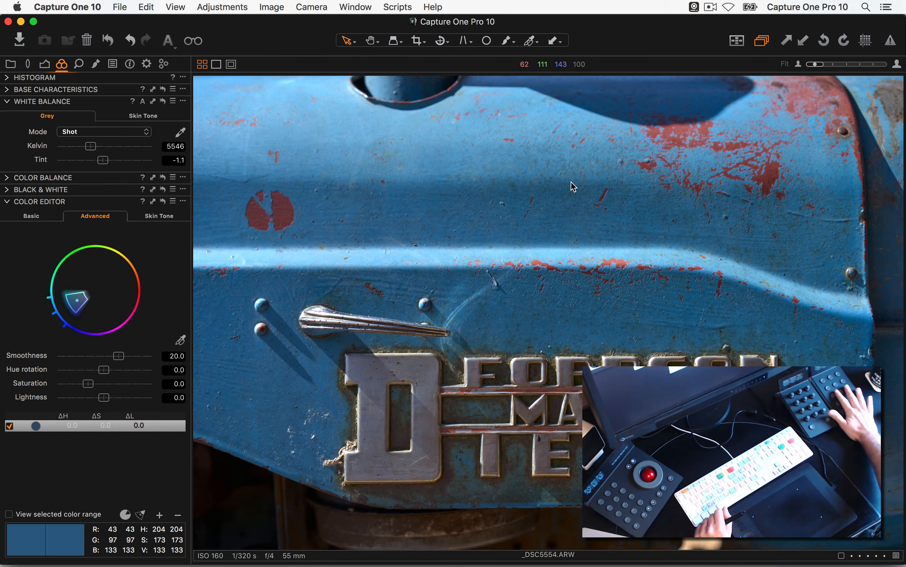
key("super+b")
key("super+b")
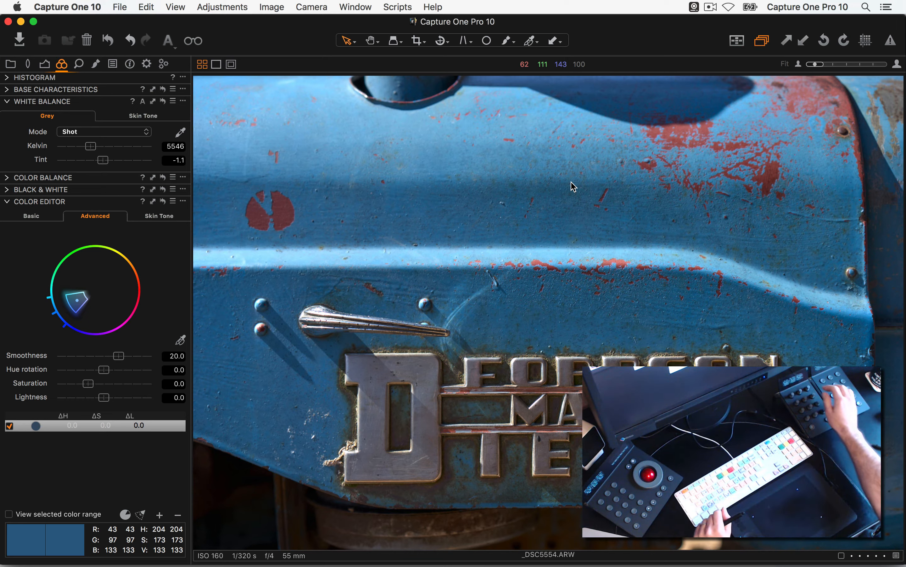
key("super+b")
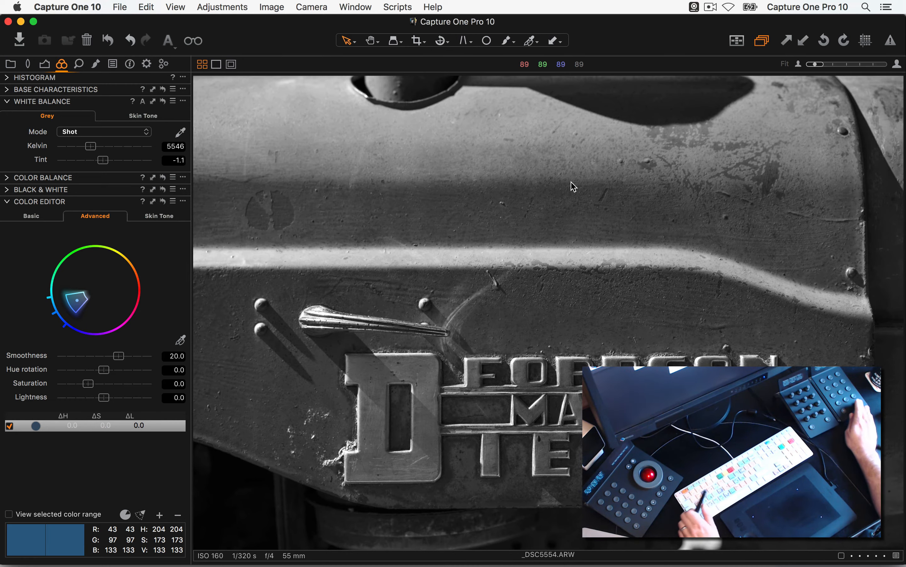
Step: Switch to Tangent Mapper and examine Element-Bt's Button Bank 2 in the Capture One Pro DGR 2 controls
key("super+Tab")
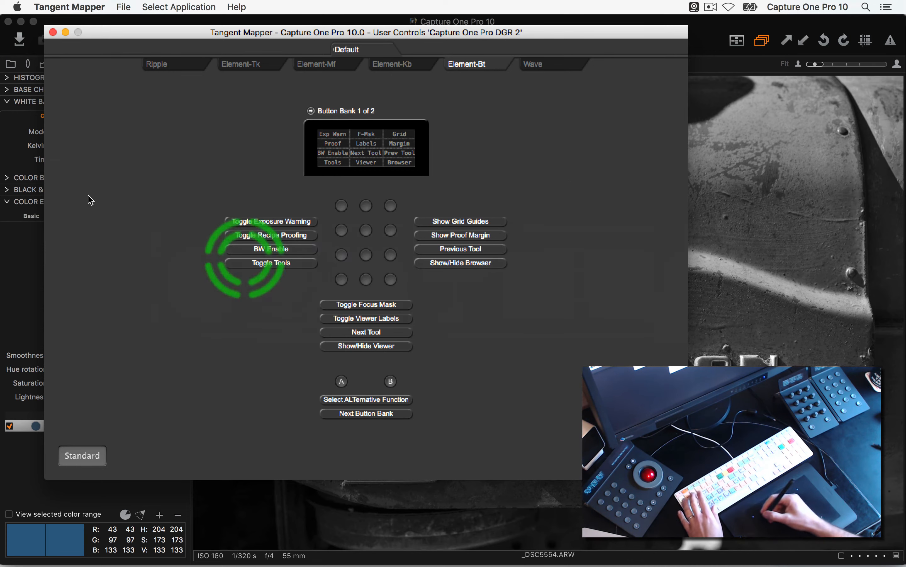
left_click(334, 119)
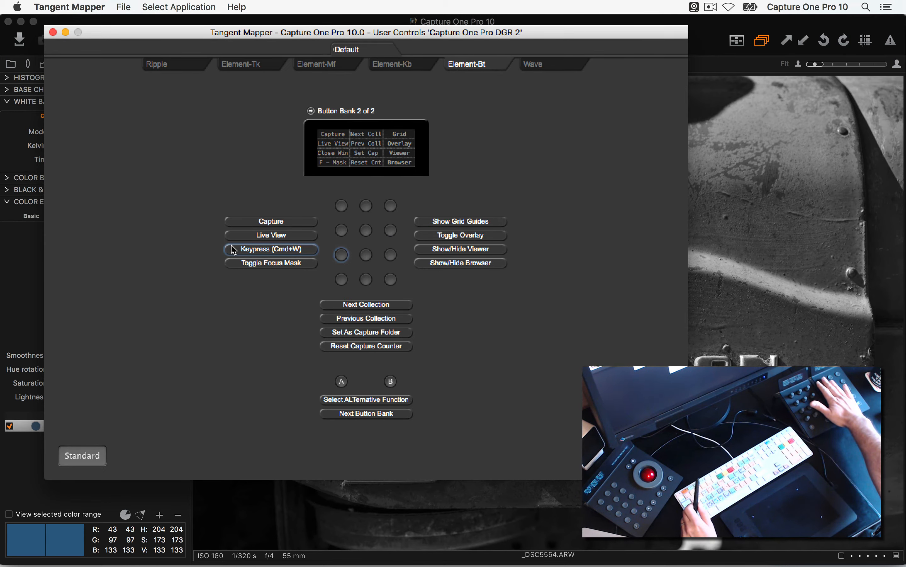
Step: Switch back to Capture One, open and close the Live View window, and toggle the focus mask on and off
key("super+Tab")
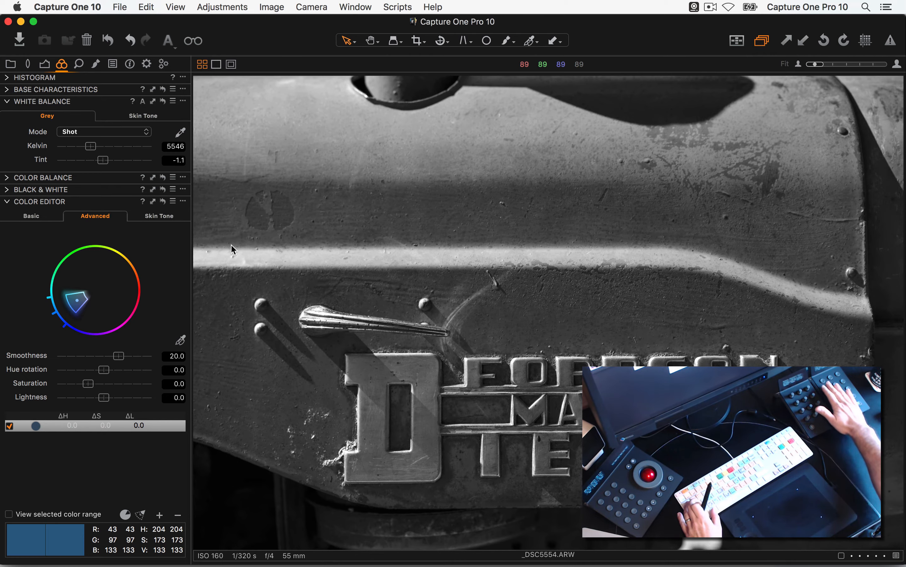
key("super+l")
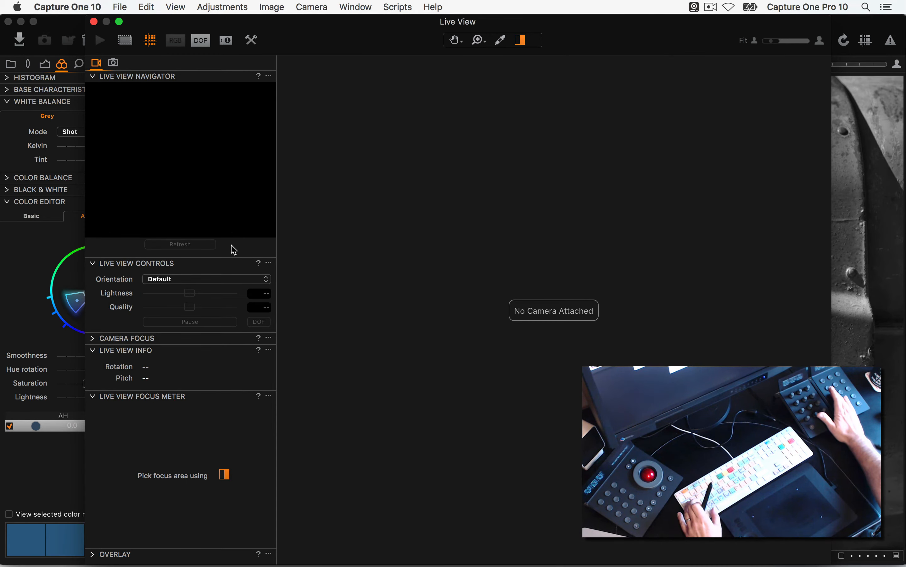
key("super+w")
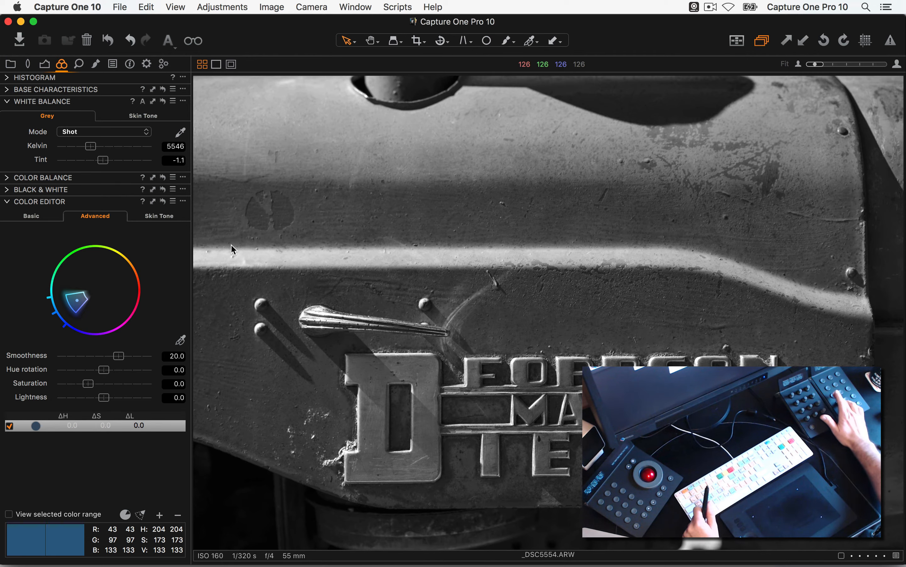
key("shift+super+f")
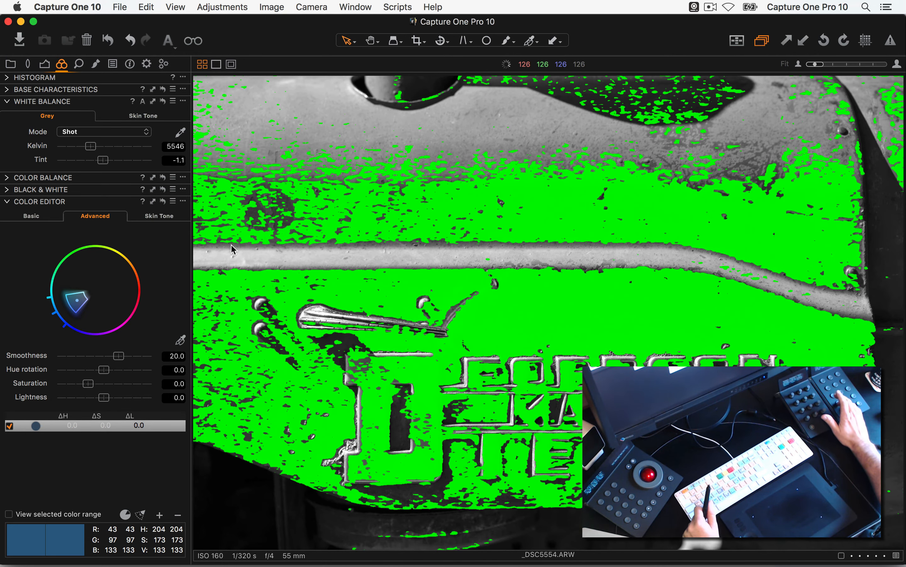
key("shift+super+f")
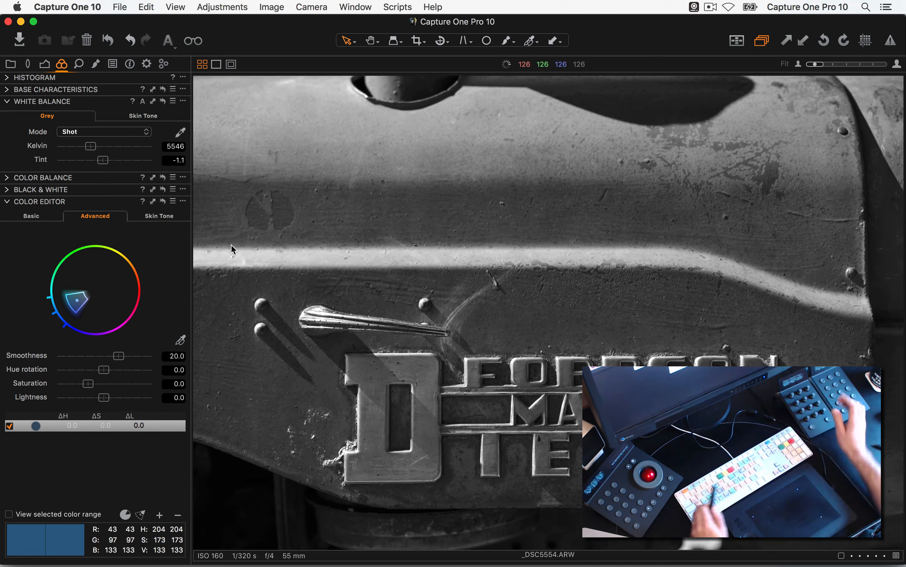
Step: Show the Library and step to the next photographer collection and back to the tractor photo's collection
left_click(10, 65)
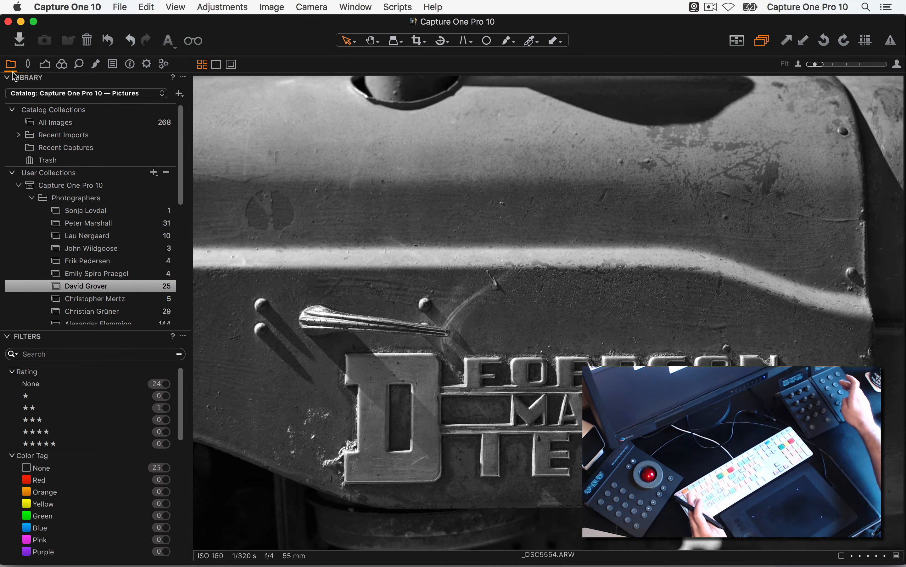
key("Down")
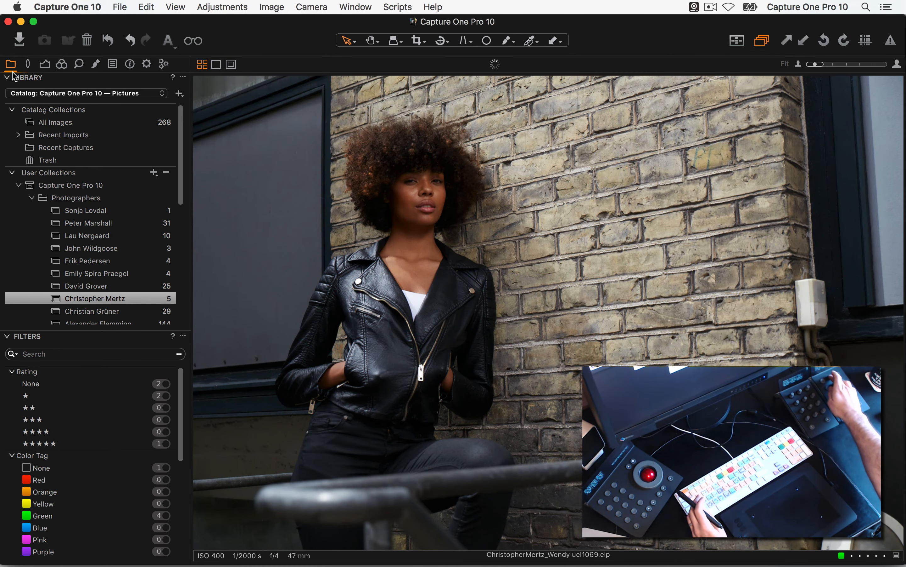
key("Up")
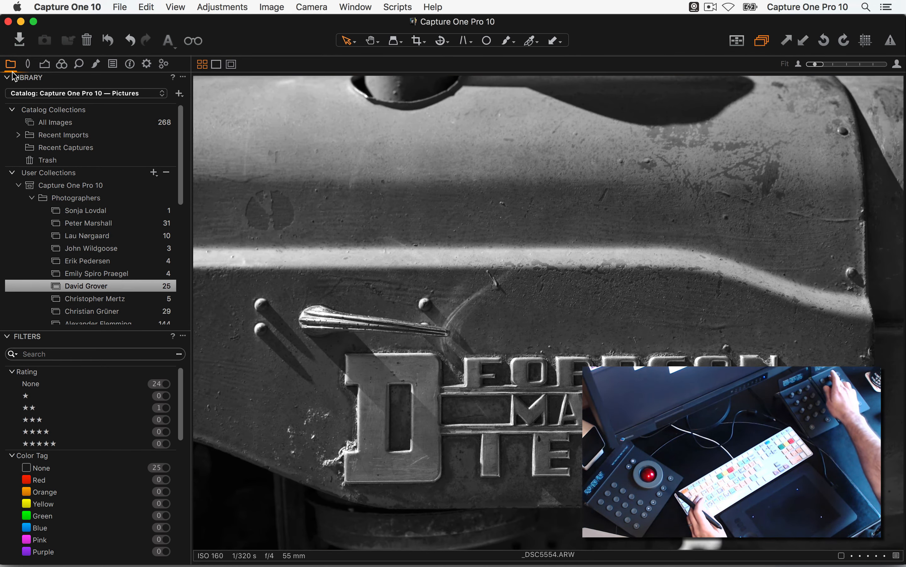
Step: Toggle the grid guides, the viewer and the browser, each twice in succession
key("super+g")
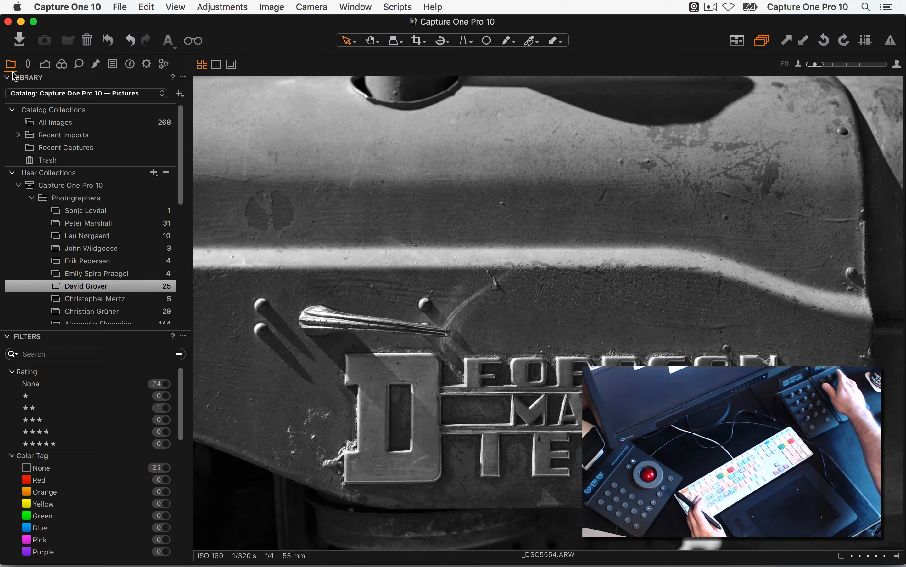
key("super+g")
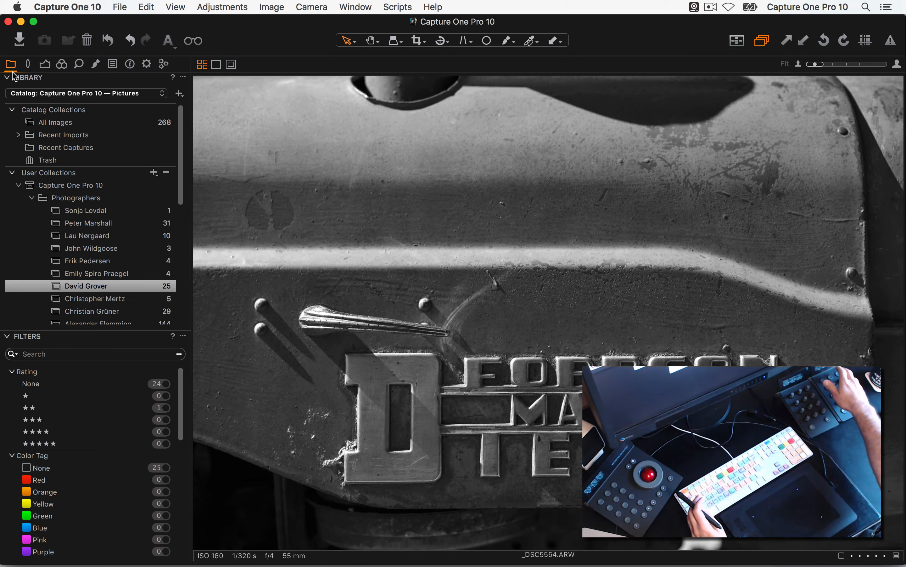
key("super+alt+v")
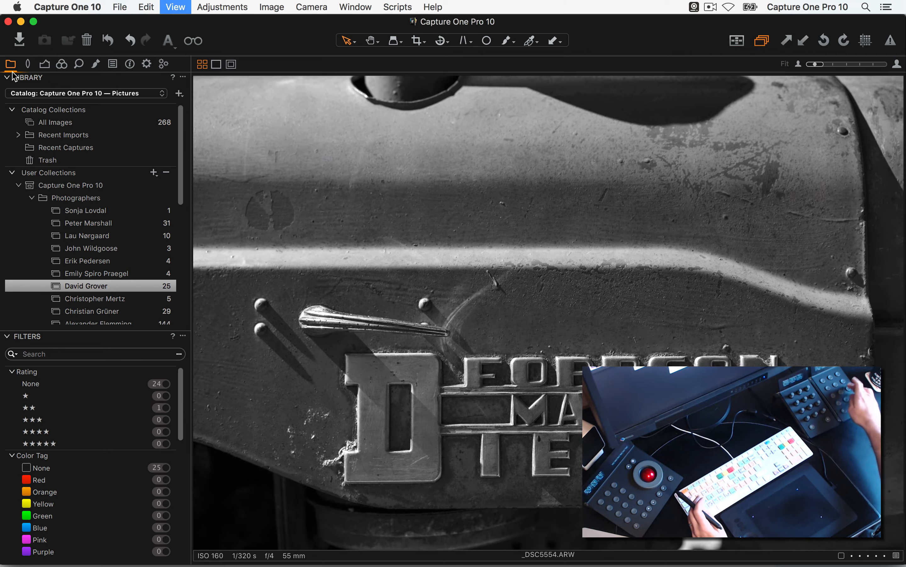
key("super+alt+v")
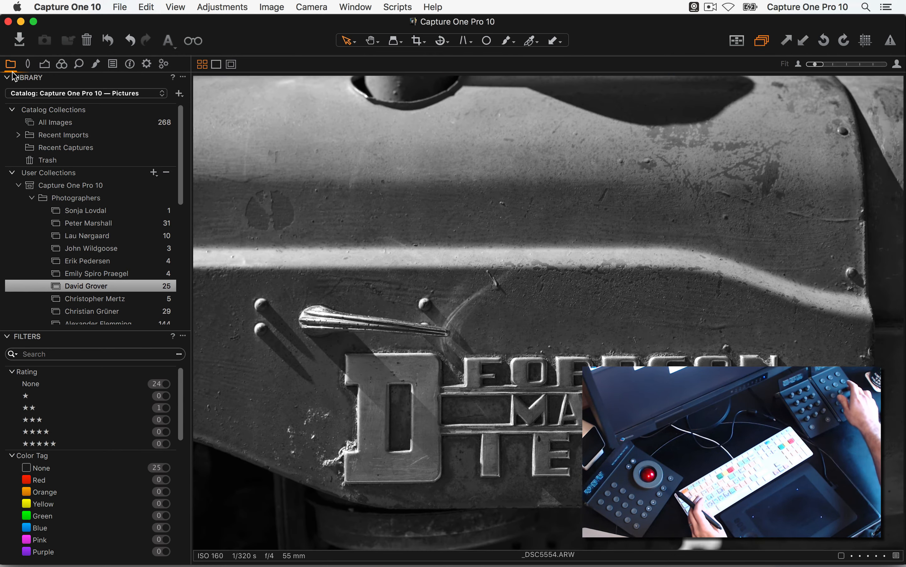
key("super+shift+b")
key("super+shift+b")
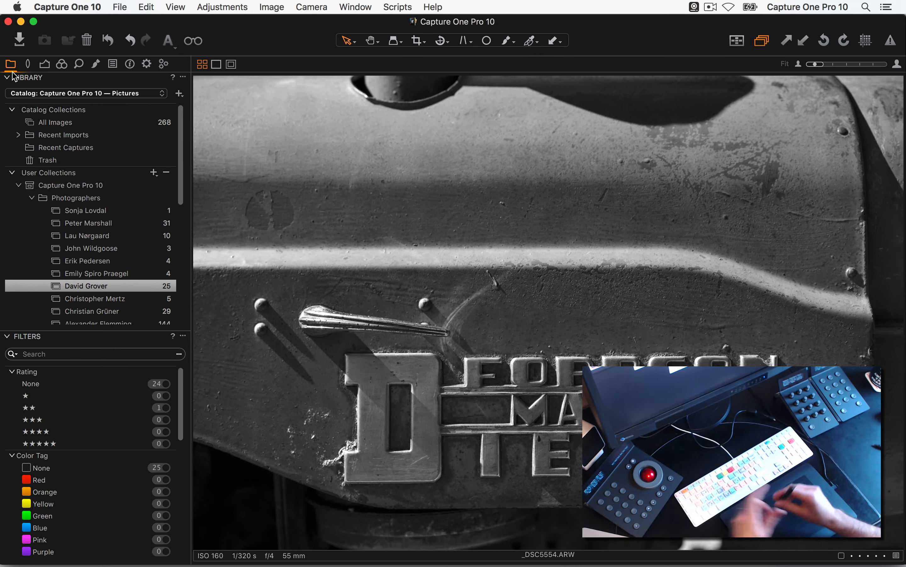
Step: Switch to Tangent Mapper to check Element-Bt's Button Bank 2, and return to Capture One
key("super+Tab")
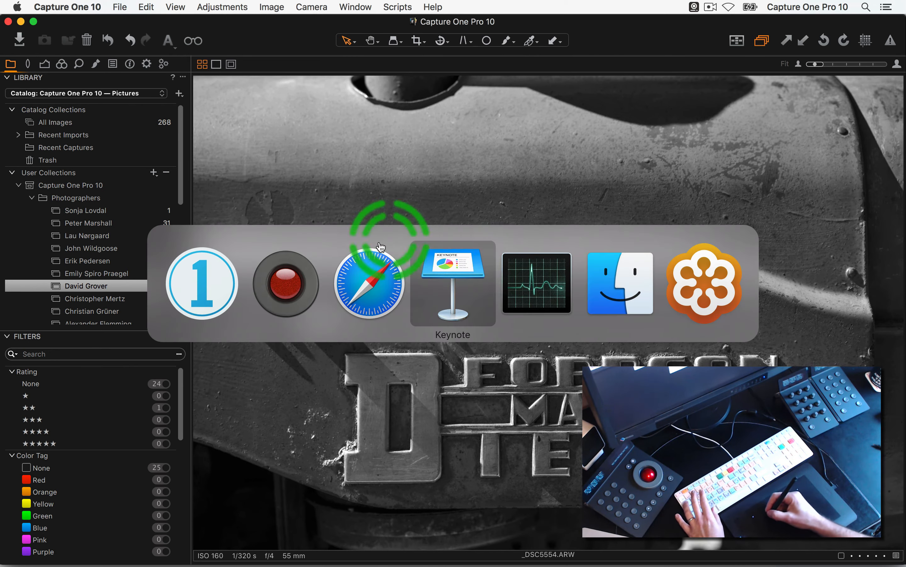
left_click(284, 291)
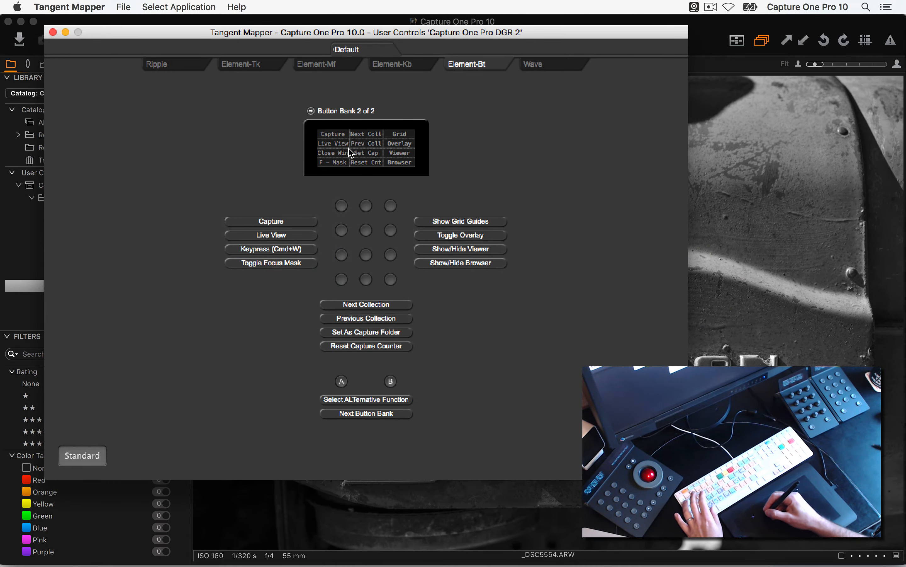
key("super+Tab")
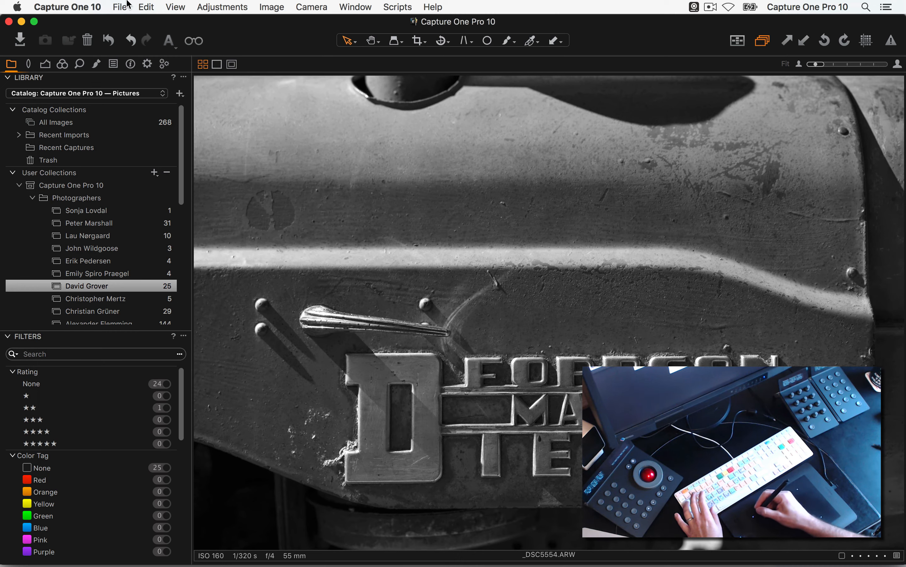
Step: Open the recently used eCommerce session and show its Outfit 1 favorite
left_click(120, 7)
mouse_move(150, 58)
left_click(412, 58)
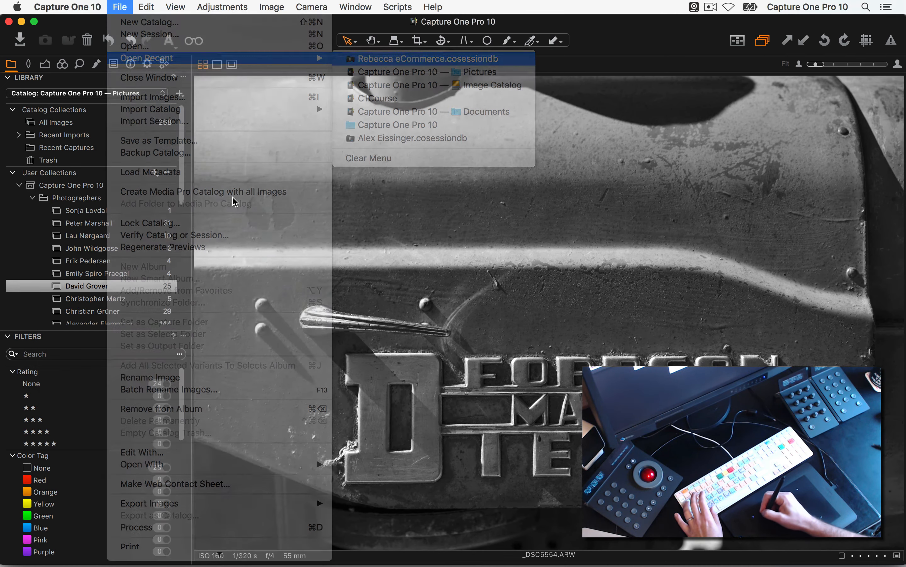
left_click(62, 262)
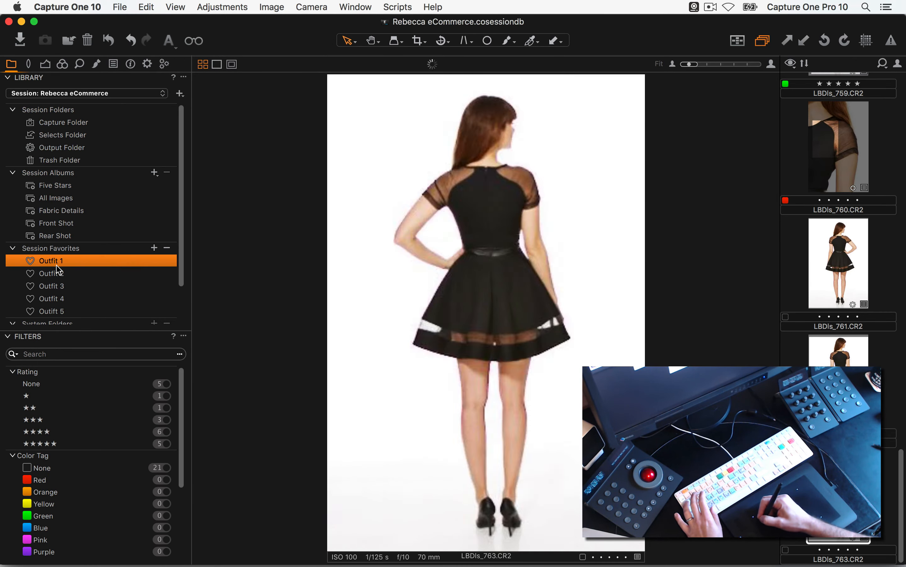
Step: Set the session's Outfit 2 favorite as the capture folder, and move the capture folder on to Outfit 3
left_click(83, 272)
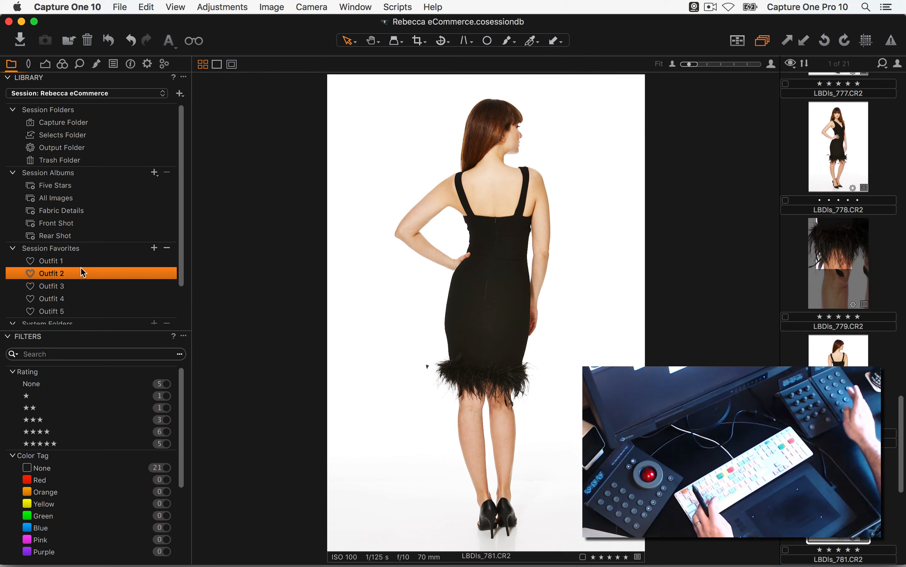
key("super+alt+c")
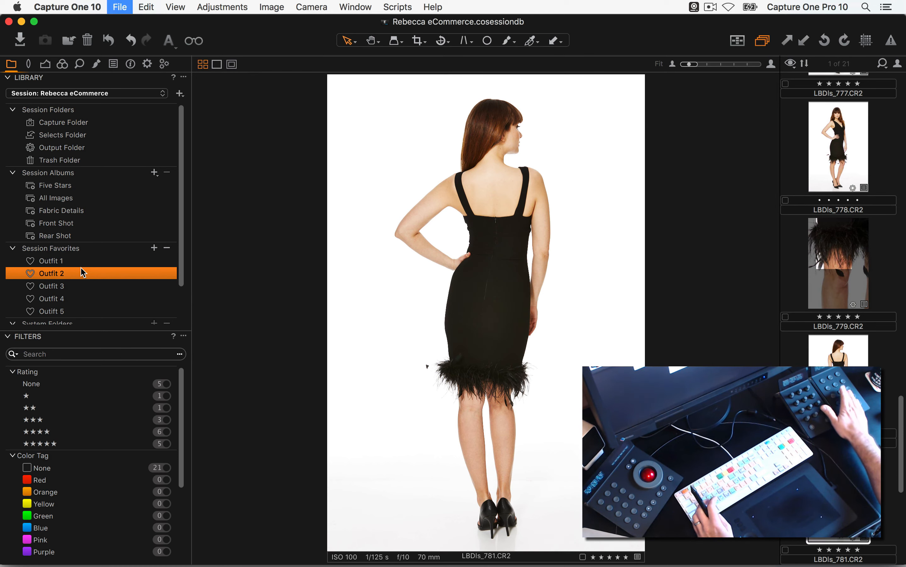
key("Return")
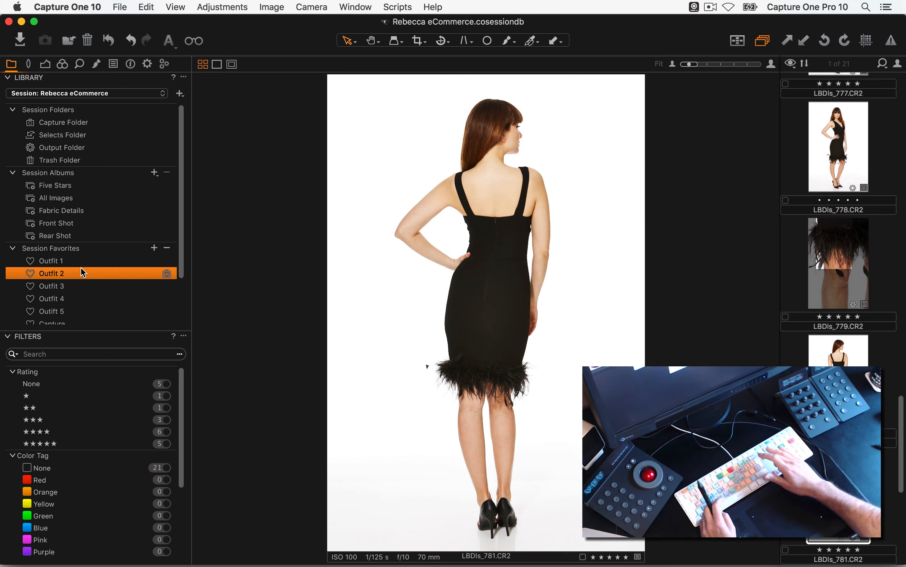
left_click(169, 279)
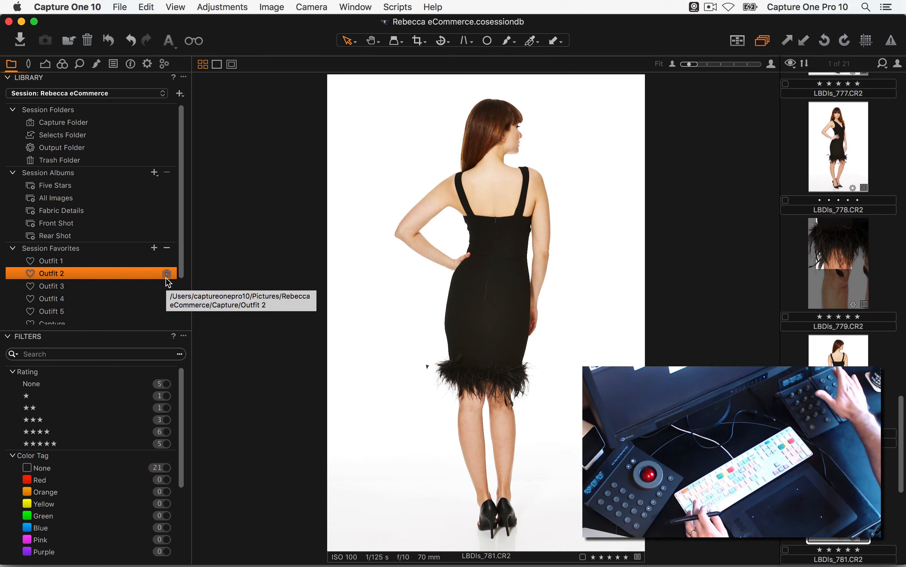
key("Down")
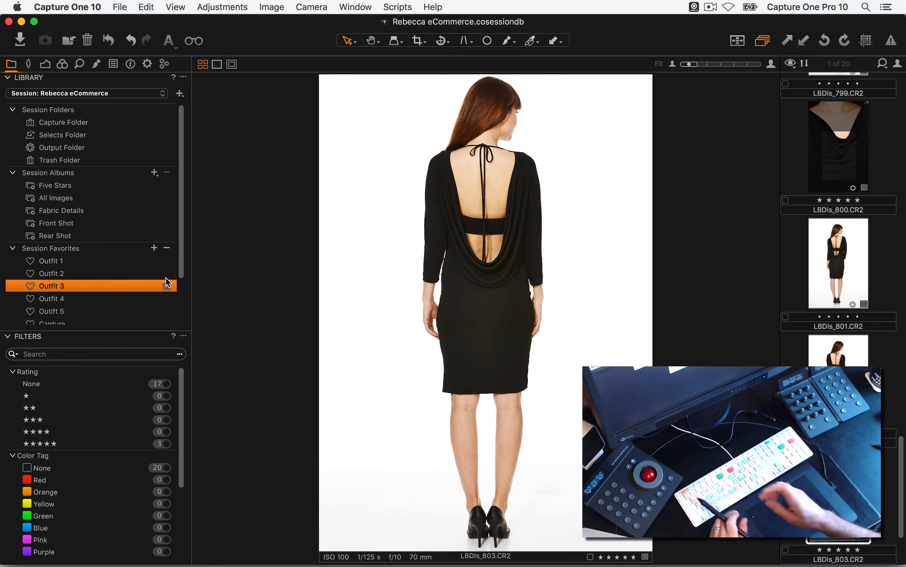
Step: Switch to Tangent Mapper and view the command categories available for Element-Bt's Next Collection button
key("super+Tab")
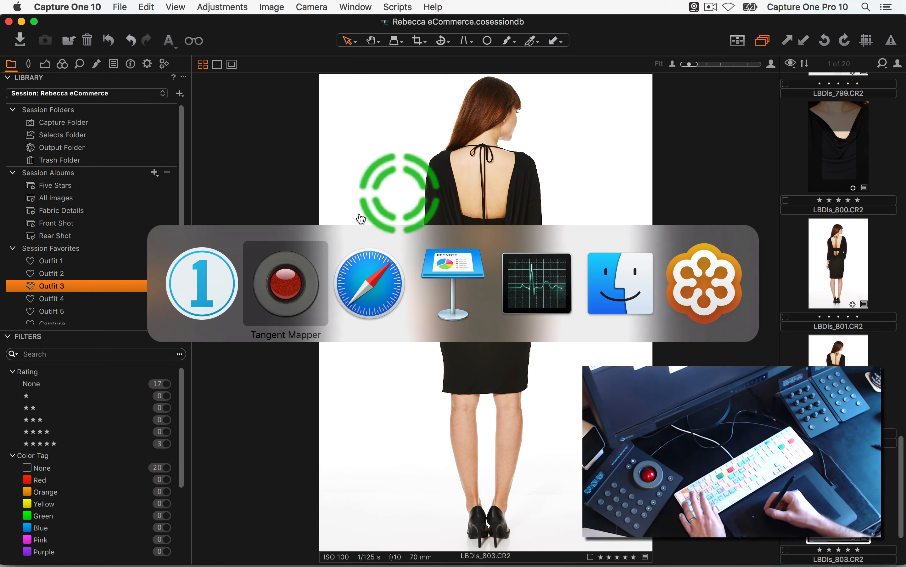
left_click(284, 284)
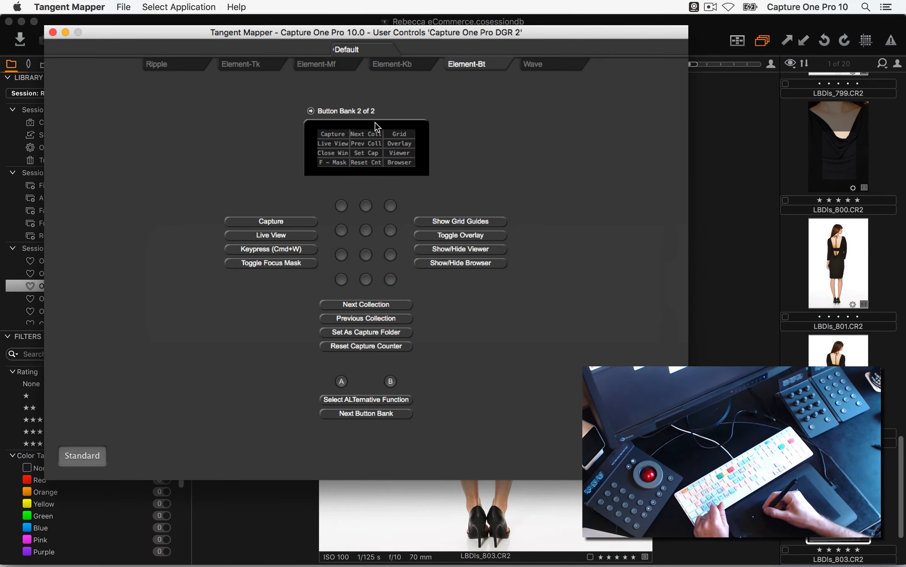
left_click(377, 305)
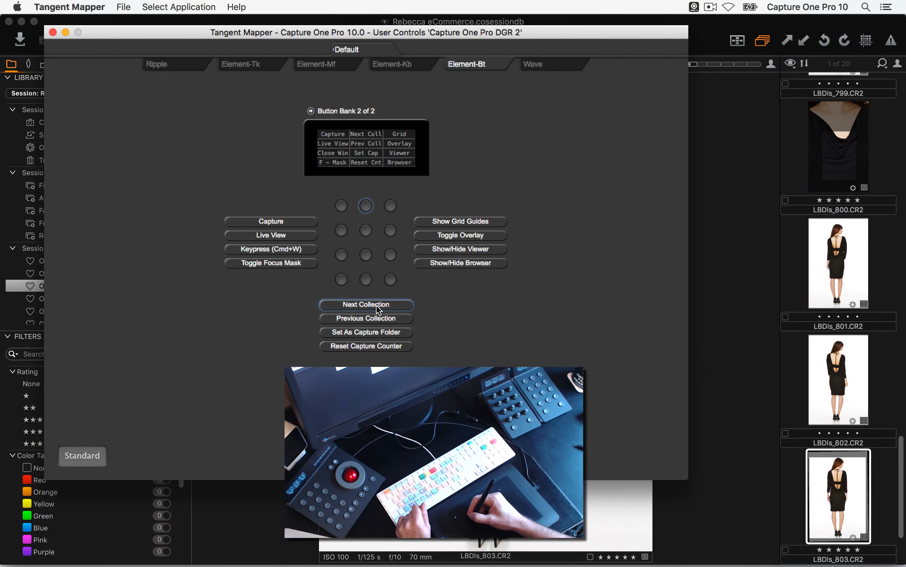
double_click(375, 307)
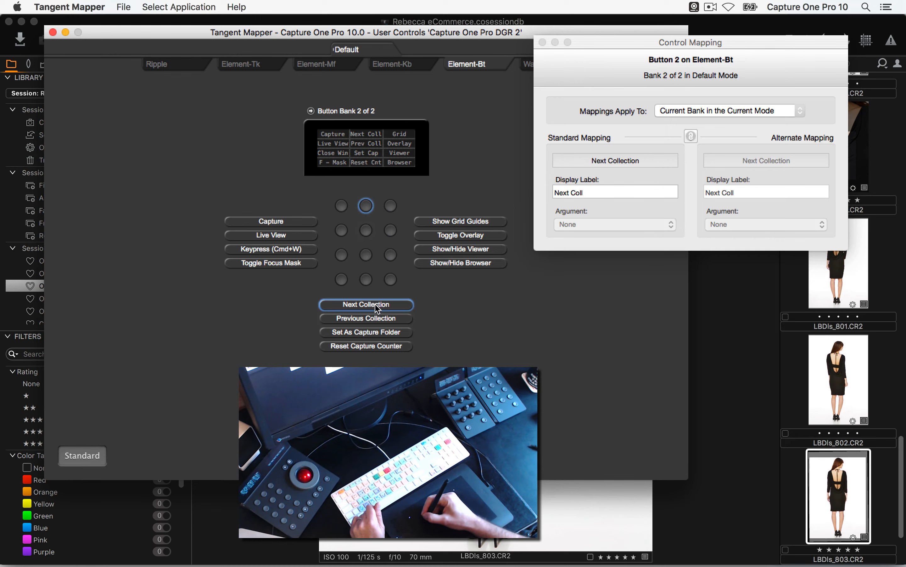
left_click(628, 160)
mouse_move(625, 212)
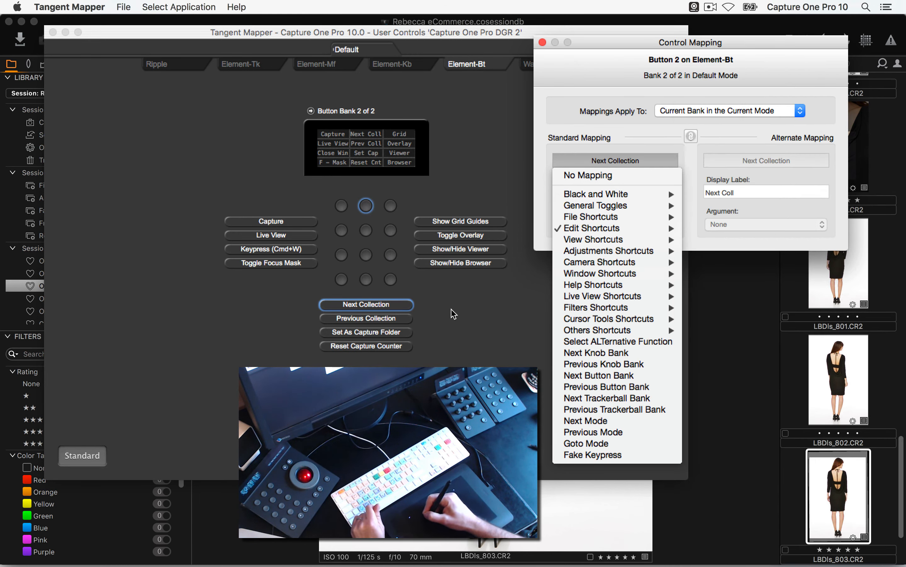
left_click(453, 314)
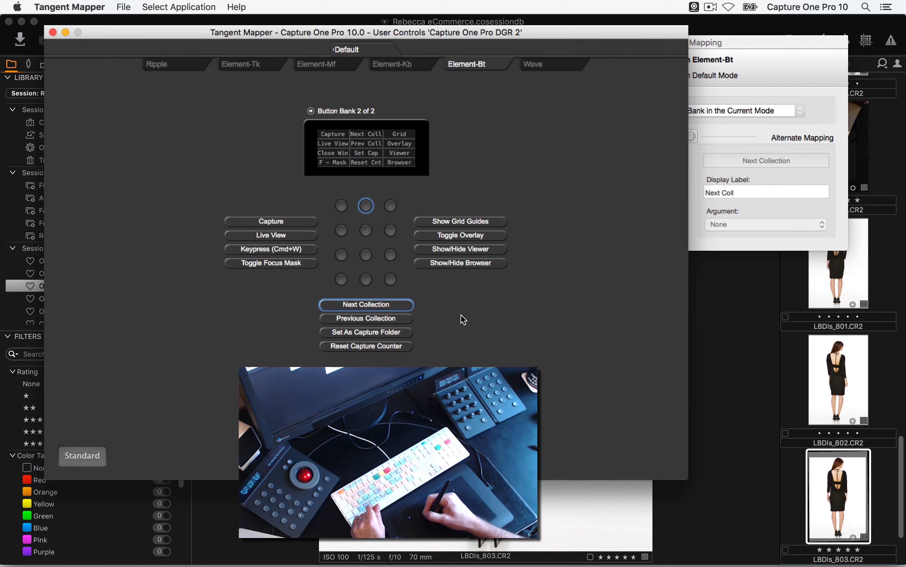
Step: Open the Reset Capture Counter button's mapping and view the other commands among the Edit Shortcuts
left_click(367, 346)
left_click(630, 163)
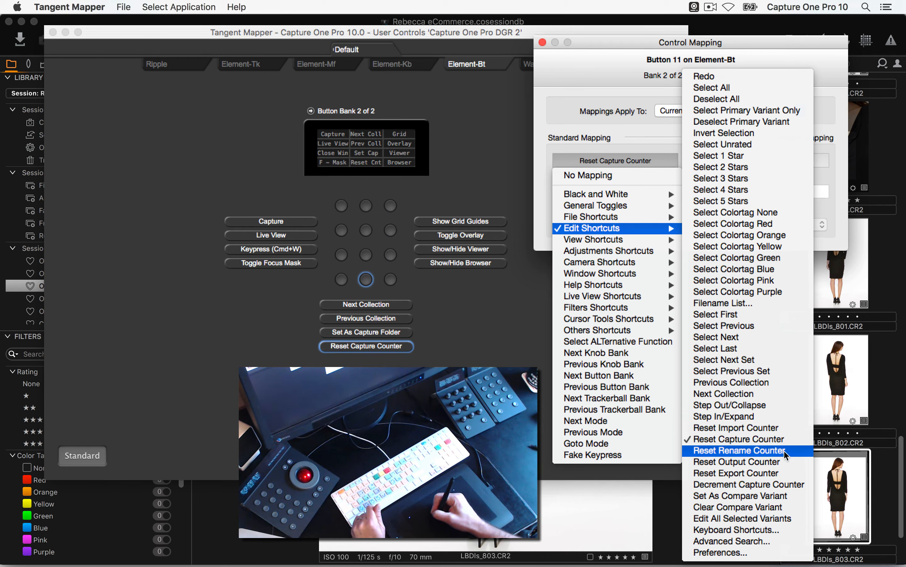
left_click(476, 324)
left_click(477, 325)
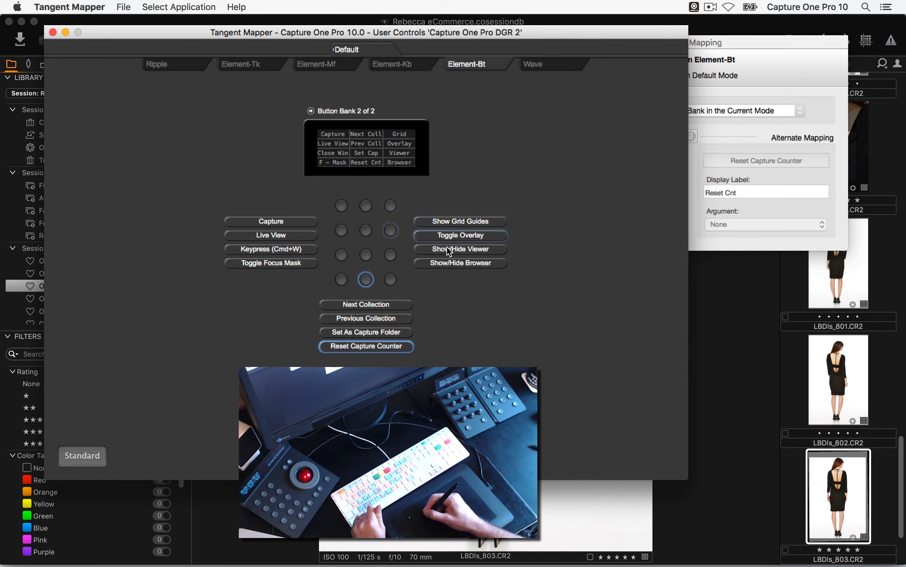
Step: Review the Camera Shortcuts available for Element-Bt's Capture button and show the Element-Mf controls
left_click(296, 222)
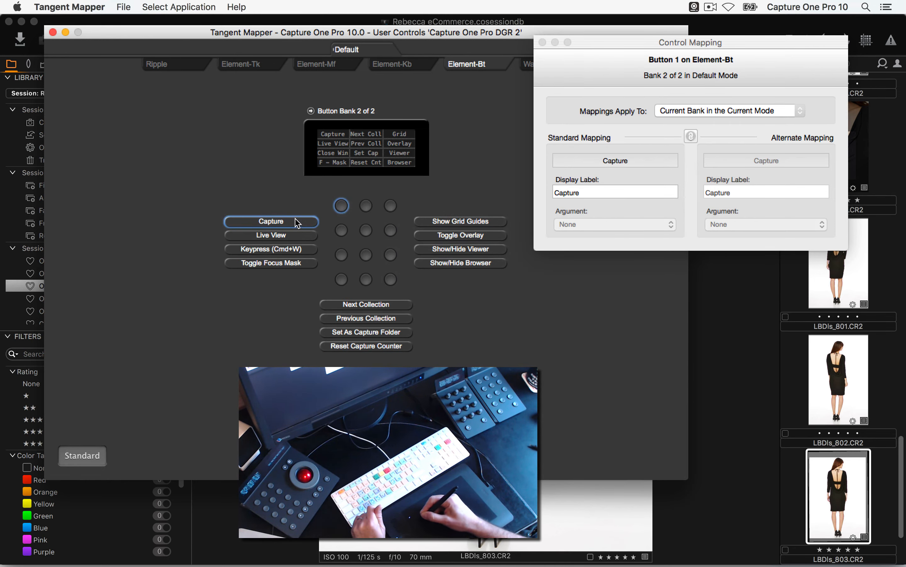
left_click(622, 161)
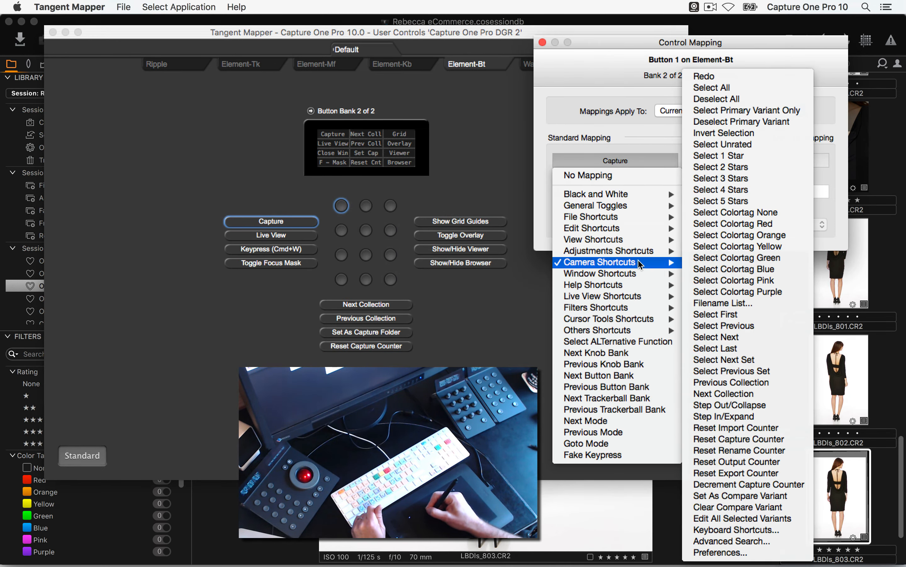
mouse_move(637, 262)
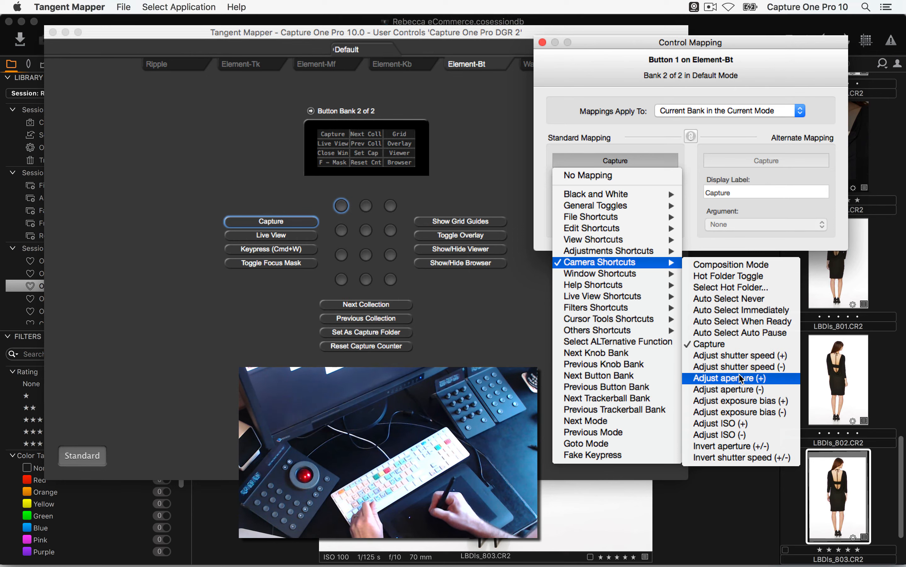
left_click(740, 378)
left_click(465, 324)
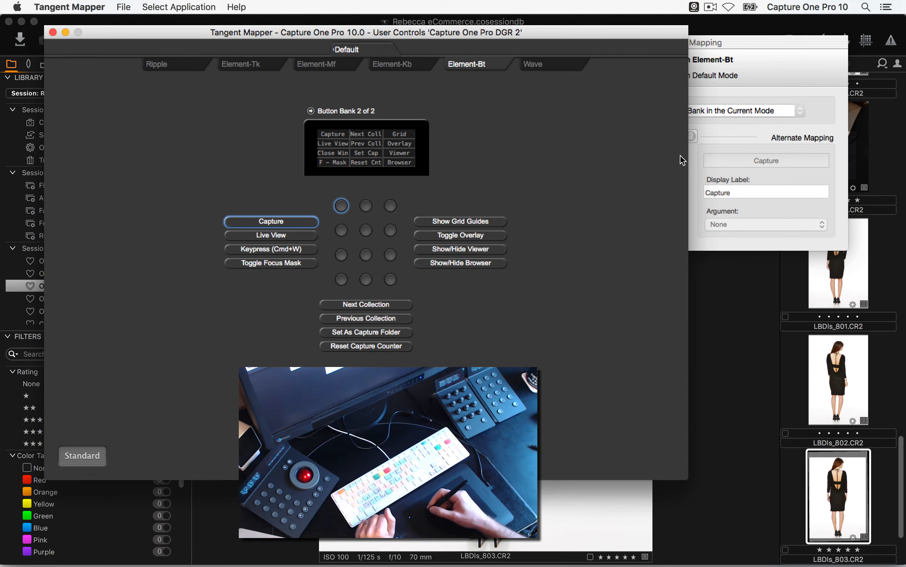
left_click(326, 65)
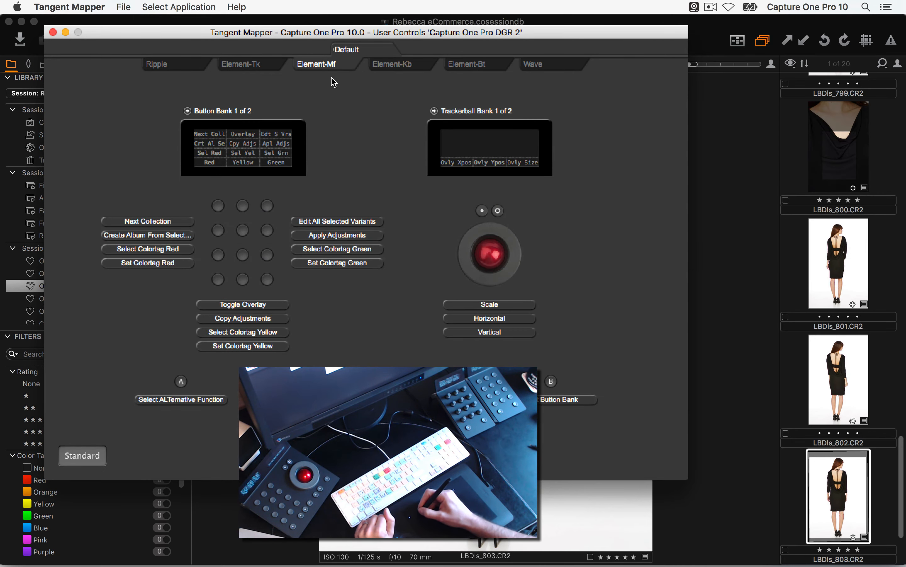
Step: Switch back to Capture One, bring the Capture One Pro 10 catalog forward, and return the tractor photo to colour
left_click(717, 110)
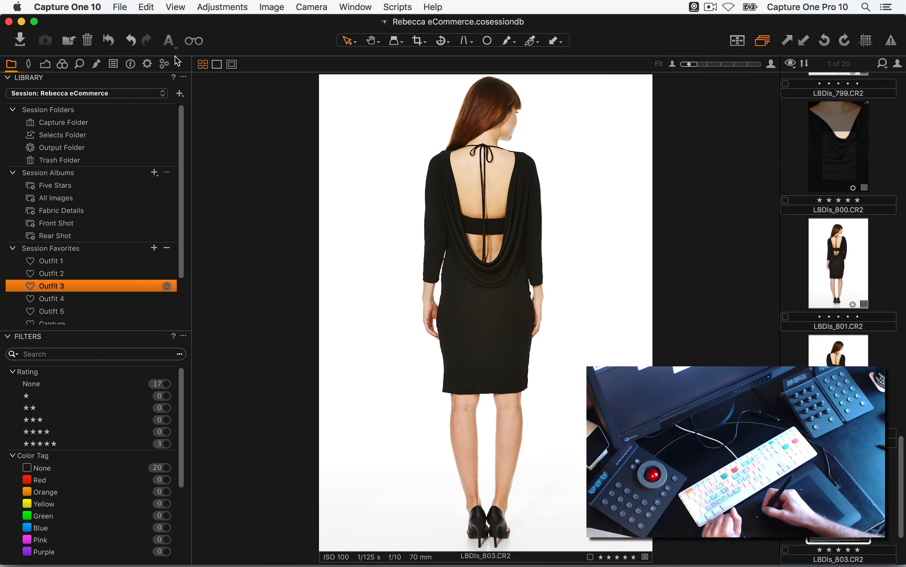
left_click(355, 7)
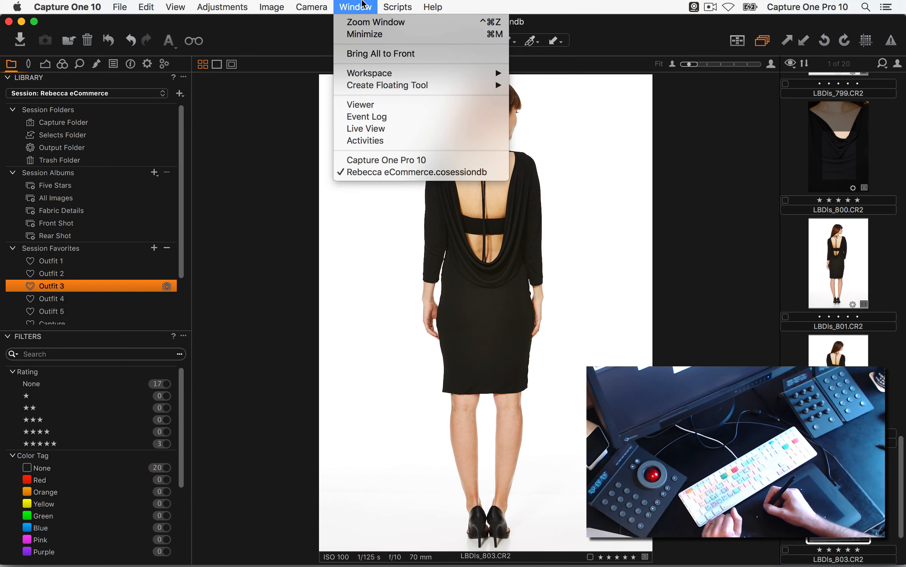
left_click(62, 36)
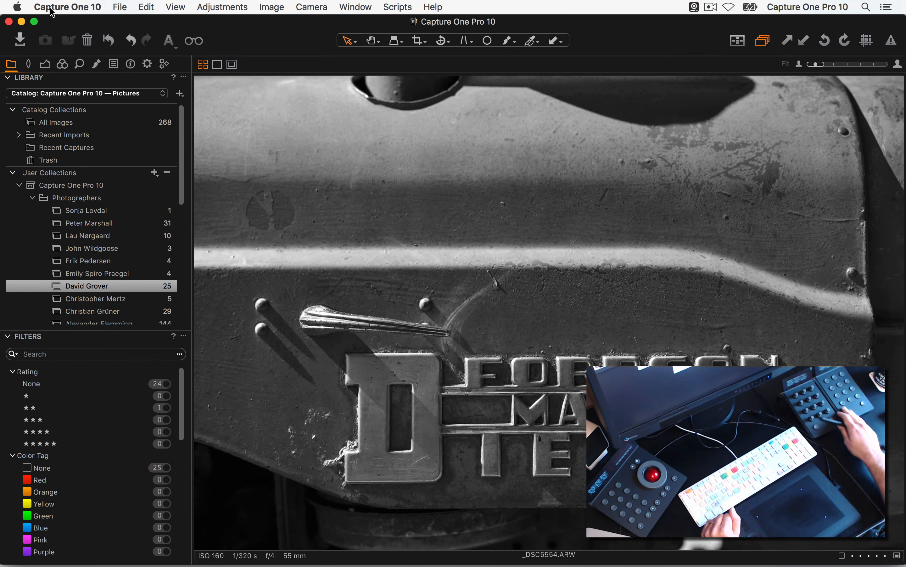
key("Left")
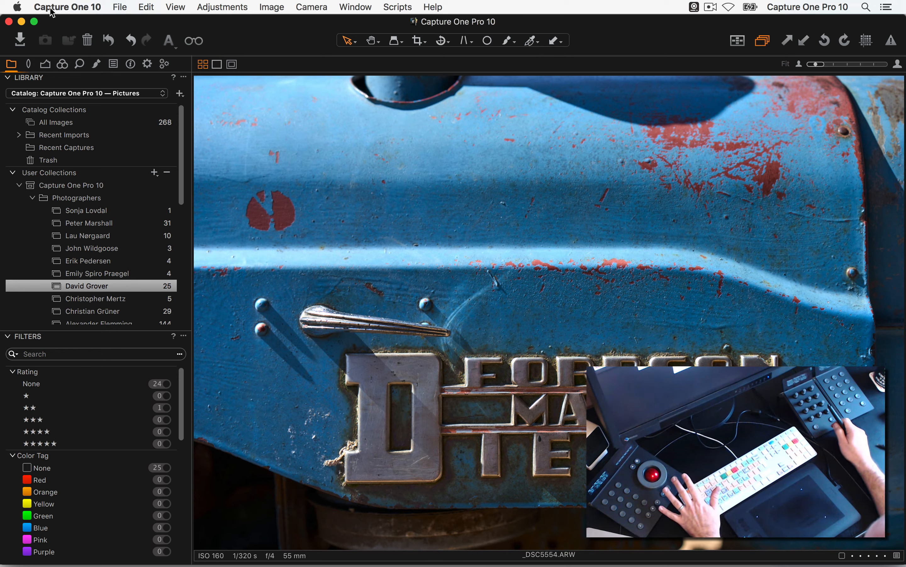
Step: Switch to Tangent Mapper and view the mask and layer commands in Element-Mf's second button bank
key("super+Tab")
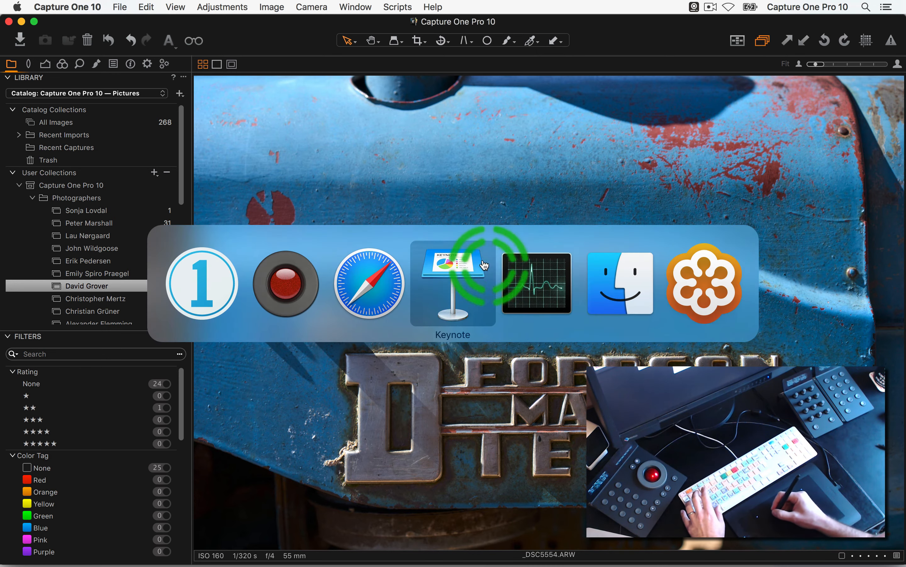
left_click(296, 285)
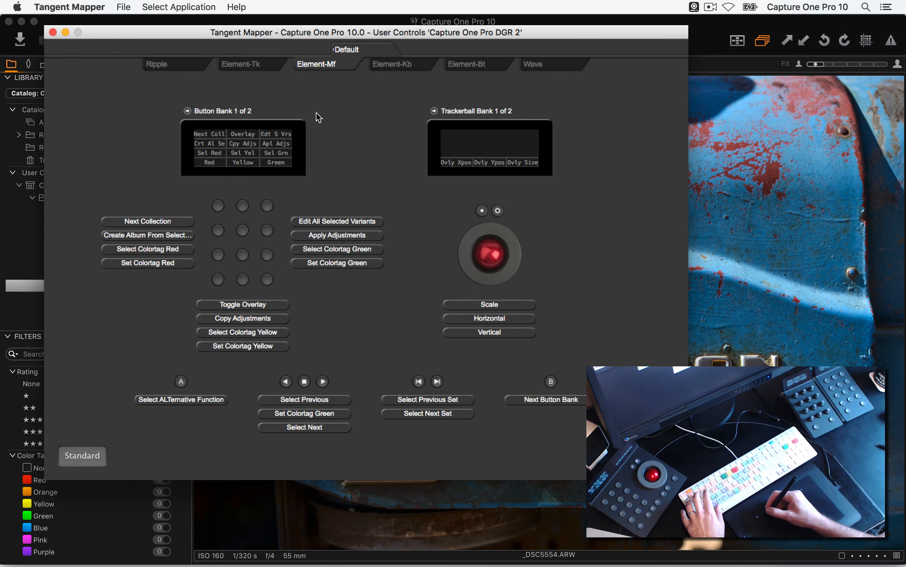
left_click(185, 111)
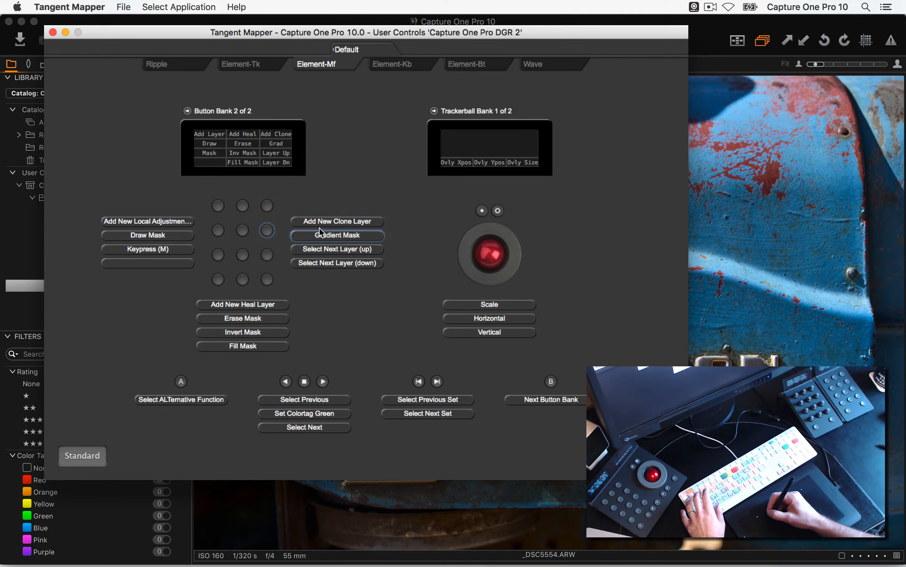
Step: Switch back to Capture One and open the third DSC00612.eip leaves variant with the local adjustment tools shown
left_click(718, 214)
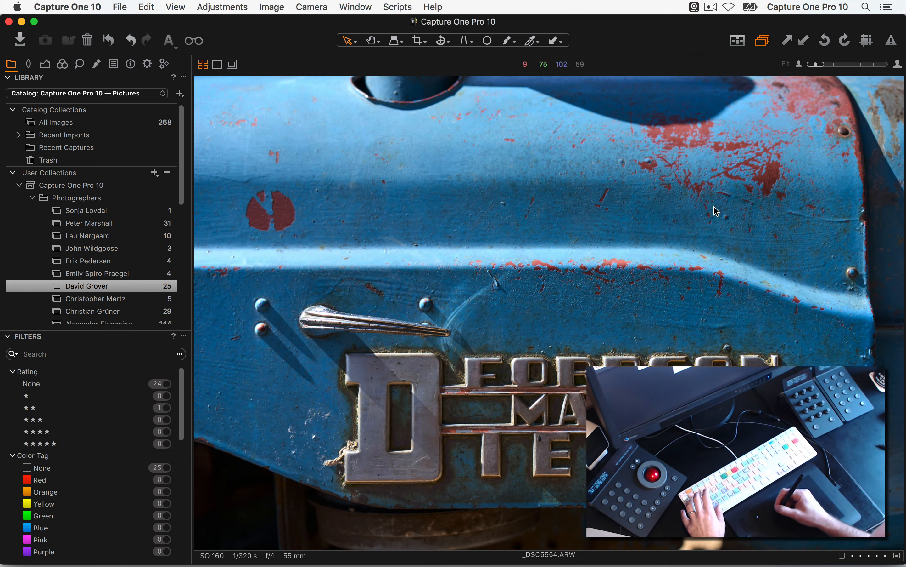
key("super+alt+v")
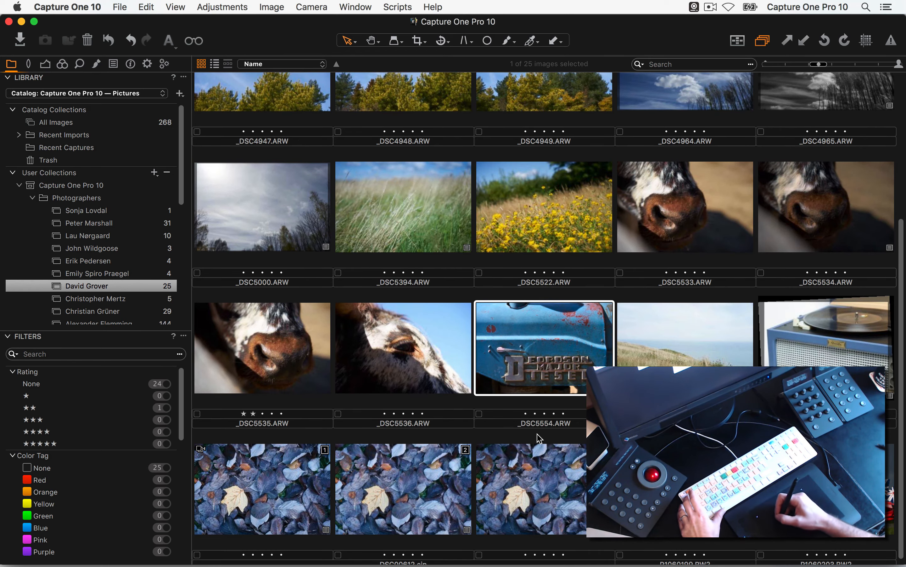
double_click(538, 479)
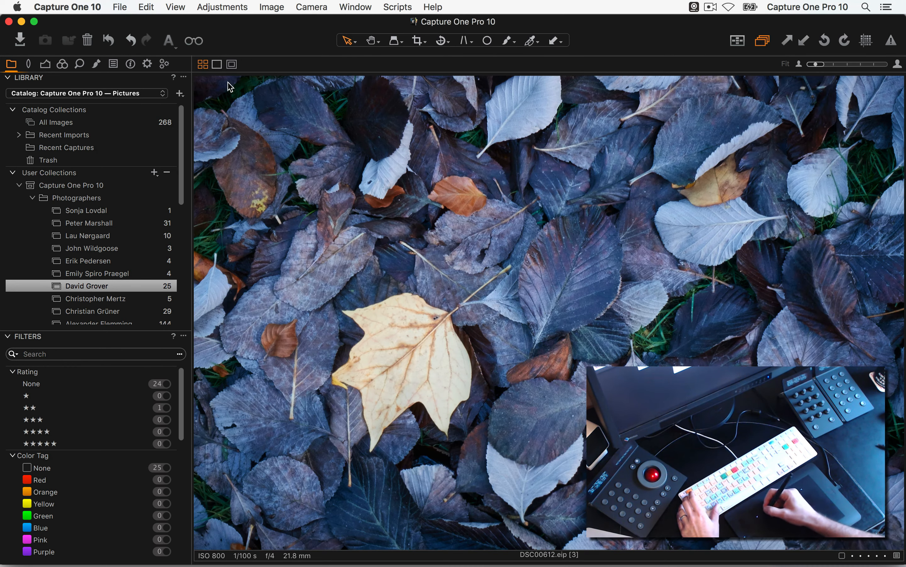
left_click(97, 65)
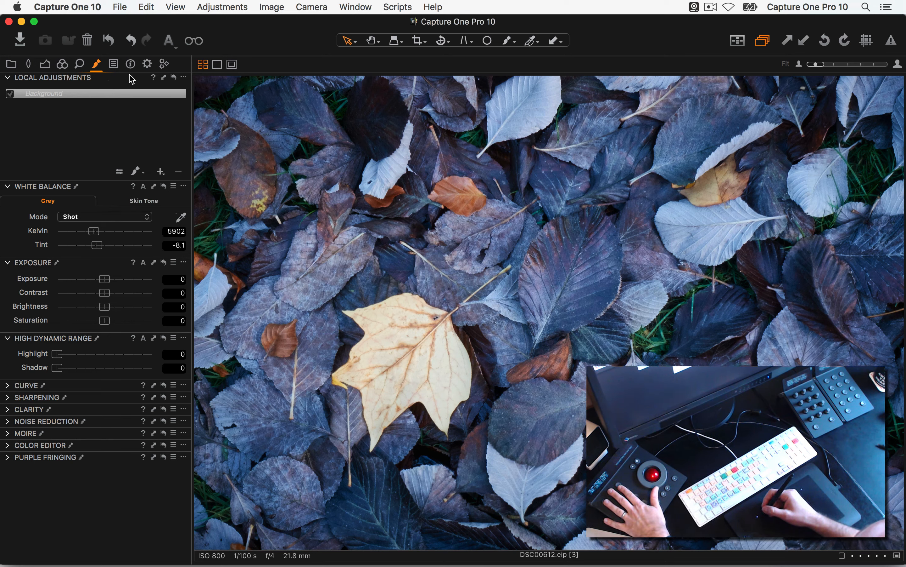
Step: Add a local adjustment layer and brush a mask over the pale yellow leaf
key("super+l")
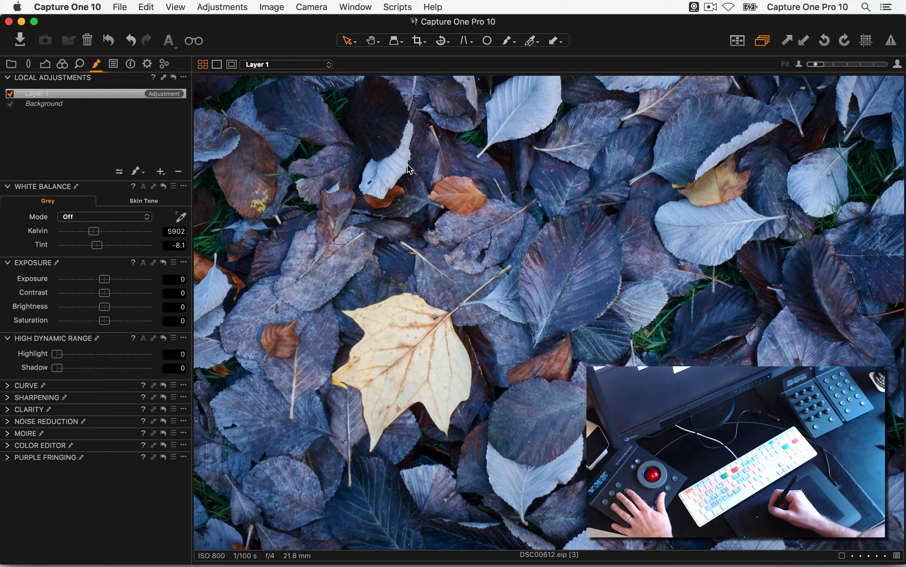
key("b")
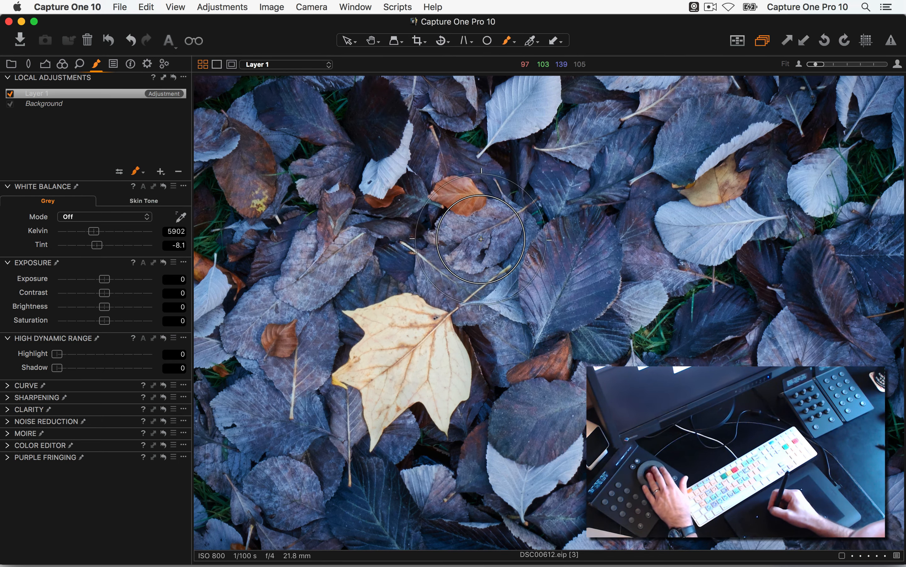
mouse_move(416, 322)
left_mouse_down()
mouse_move(370, 331)
mouse_move(379, 397)
mouse_move(434, 386)
mouse_move(380, 322)
mouse_move(405, 329)
left_mouse_up()
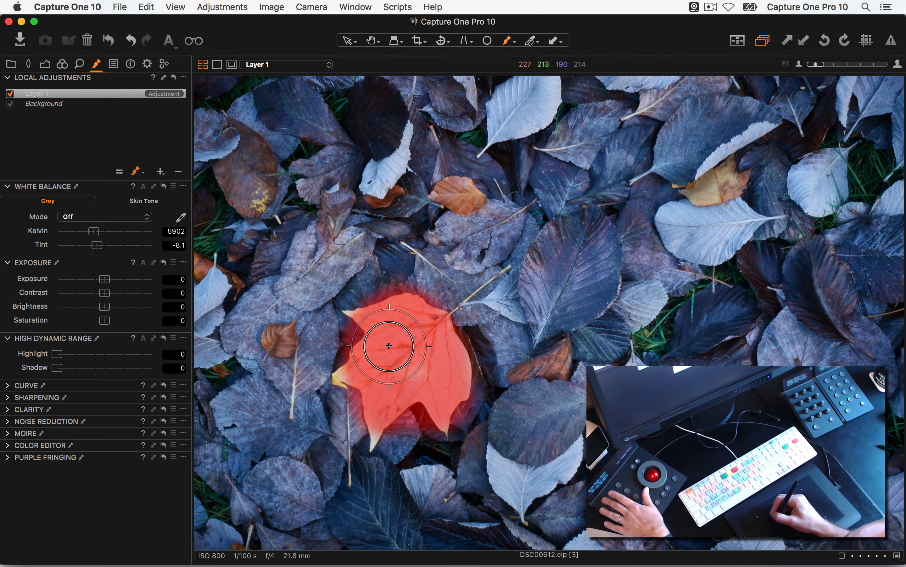
Step: Add two more adjustment layers, masking the large dark leaf on one and the pale blue leaf beyond it on the other
key("super+shift+n")
mouse_move(540, 285)
left_mouse_down()
mouse_move(544, 312)
mouse_move(595, 290)
mouse_move(588, 230)
left_mouse_up()
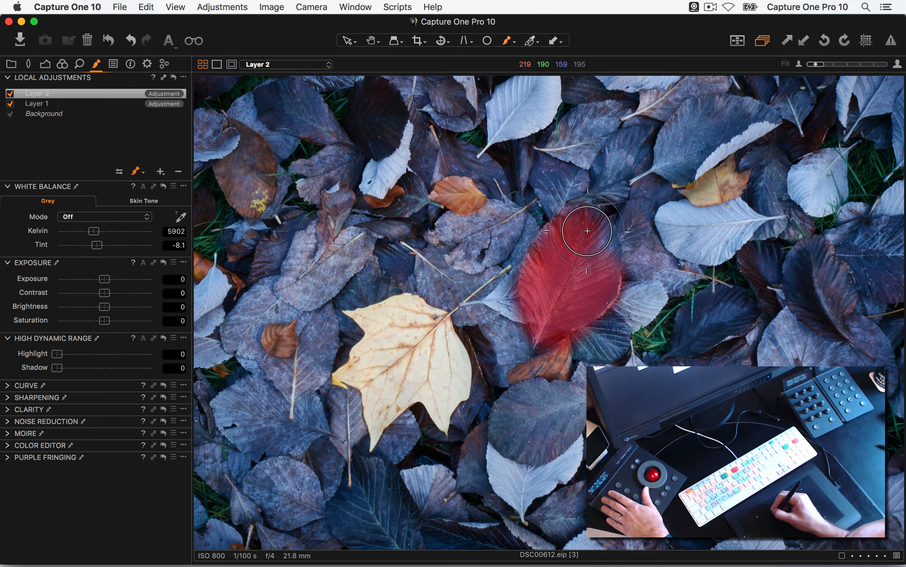
key("super+shift+n")
mouse_move(723, 224)
left_mouse_down()
mouse_move(708, 222)
mouse_move(699, 234)
left_mouse_up()
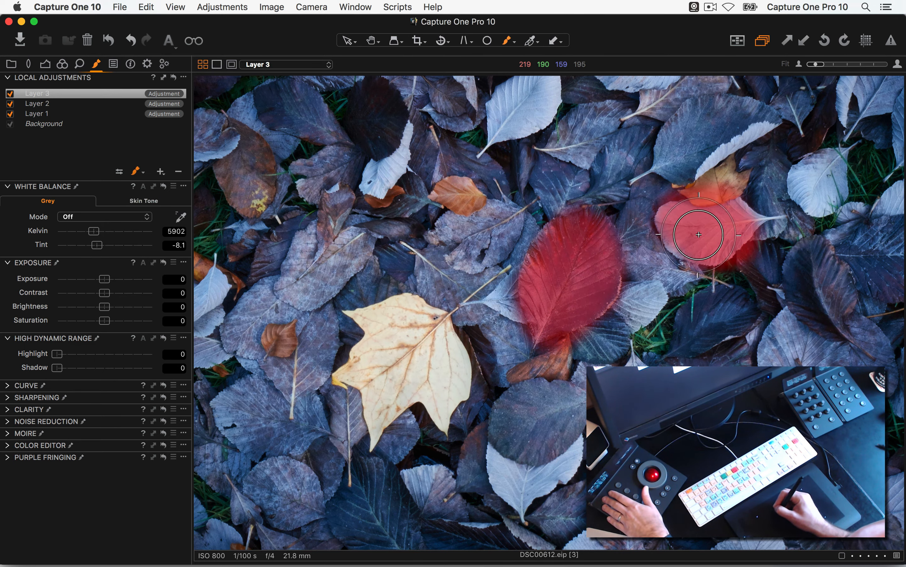
Step: Go down through the layers to Layer 1 and toggle its mask display on and off
key("m")
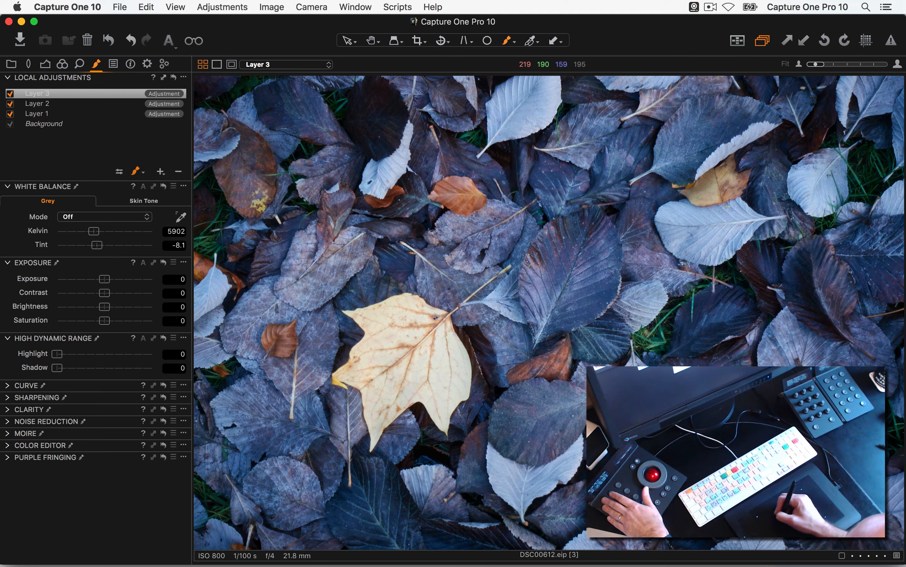
key("Up")
key("Up")
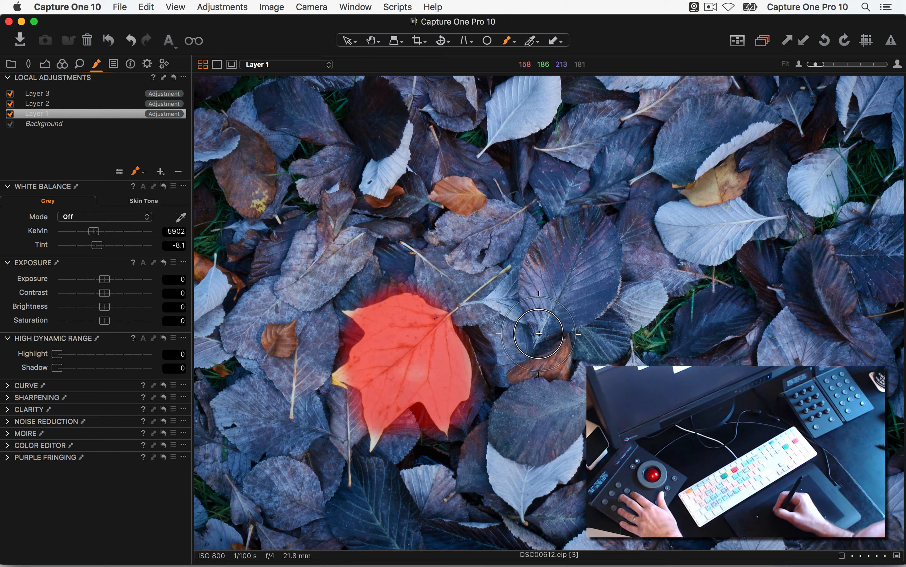
key("m")
key("m")
key("m")
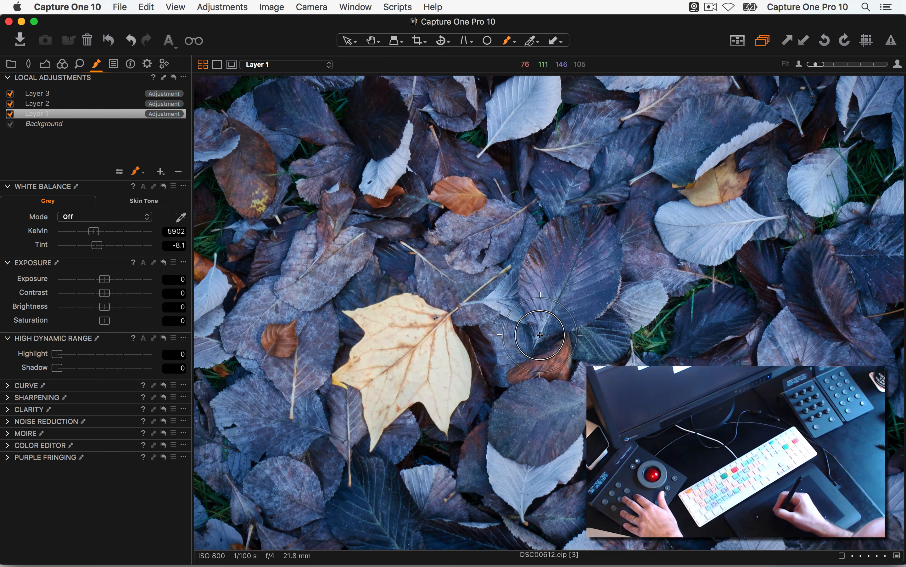
key("m")
key("m")
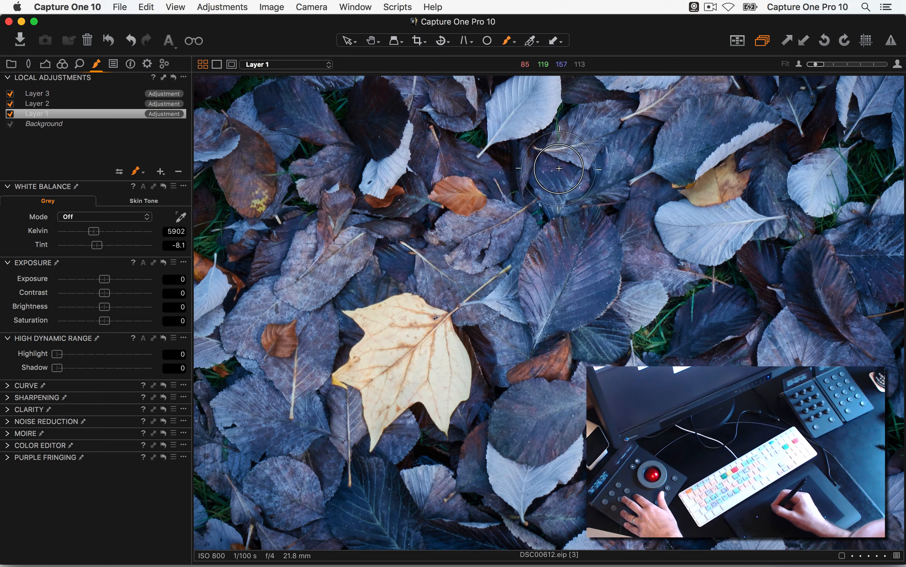
Step: Add a fourth adjustment layer and brush a closed loop mask around the leaves above the yellow leaf
key("super+shift+n")
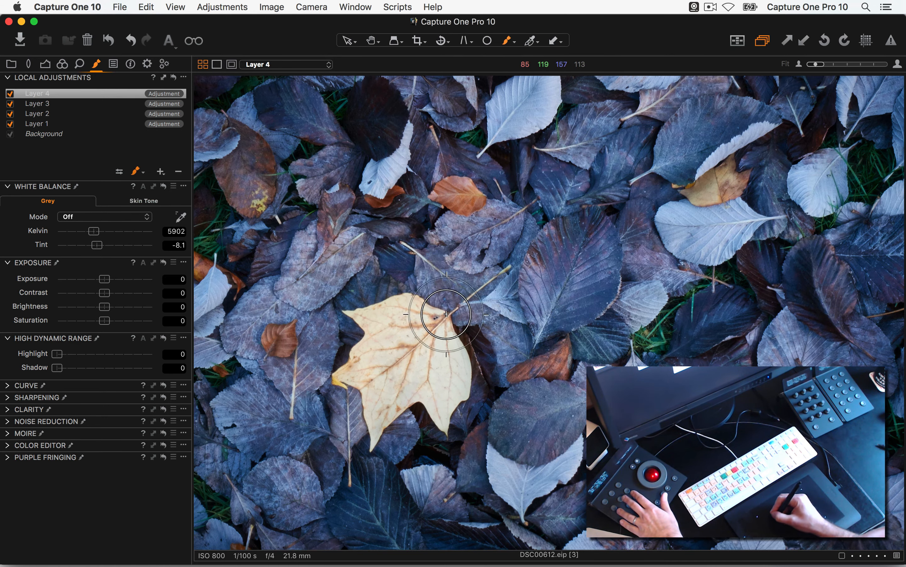
left_click_drag(431, 101, 404, 322)
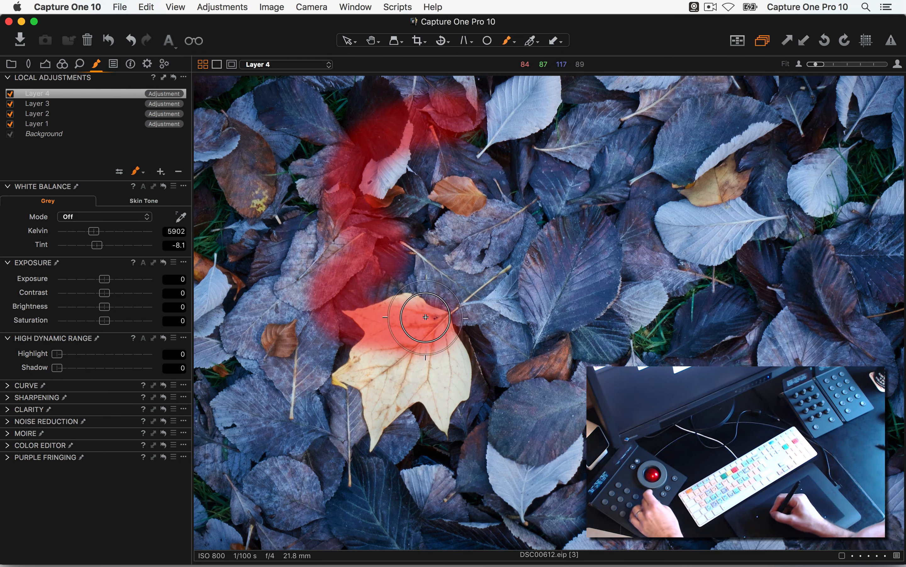
left_click_drag(483, 90, 461, 311)
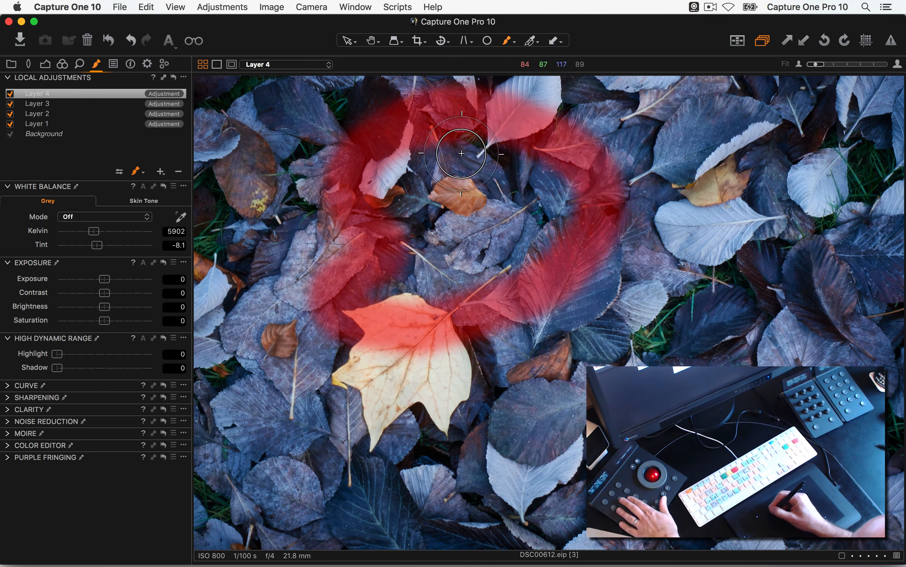
Step: Fill and invert the loop mask, fill it across the whole image, and delete Layer 4
key("super+m")
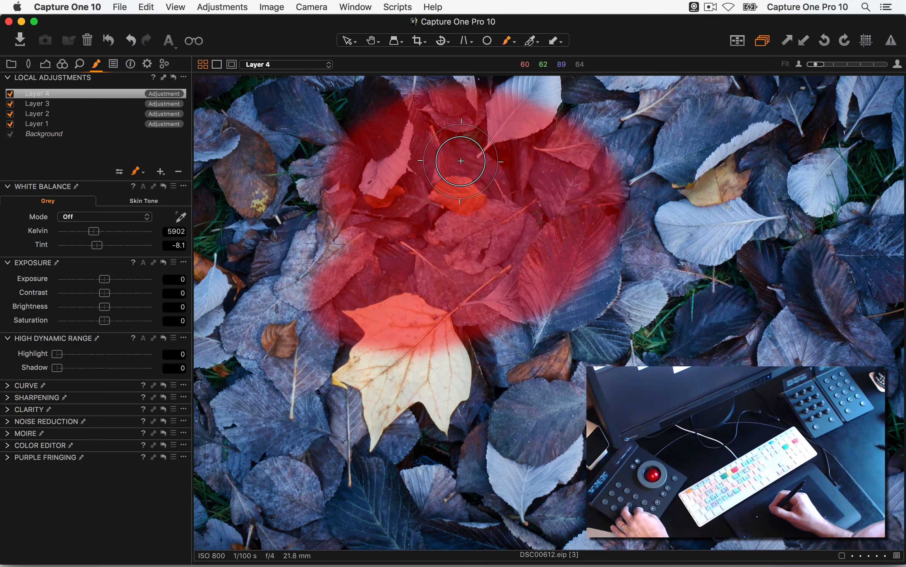
key("super+i")
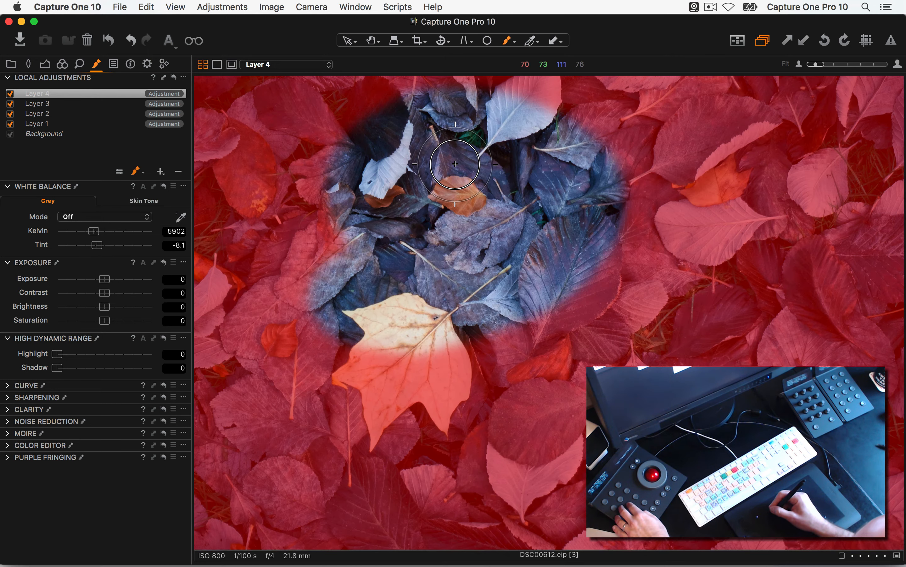
key("super+m")
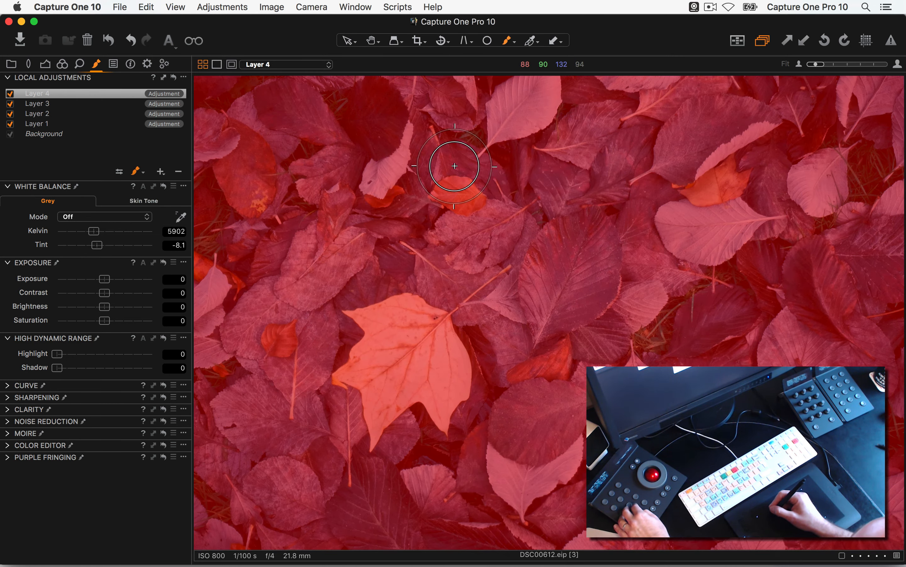
key("m")
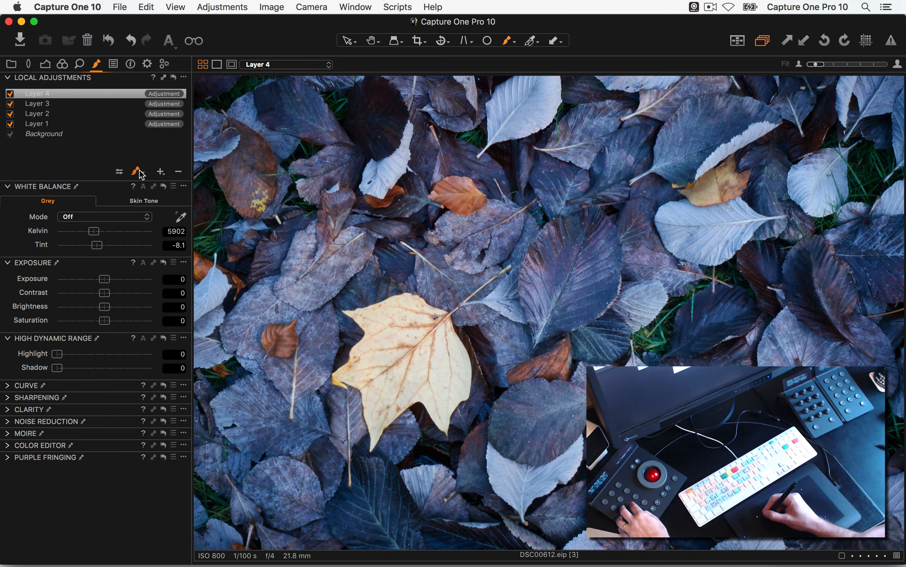
left_click(178, 172)
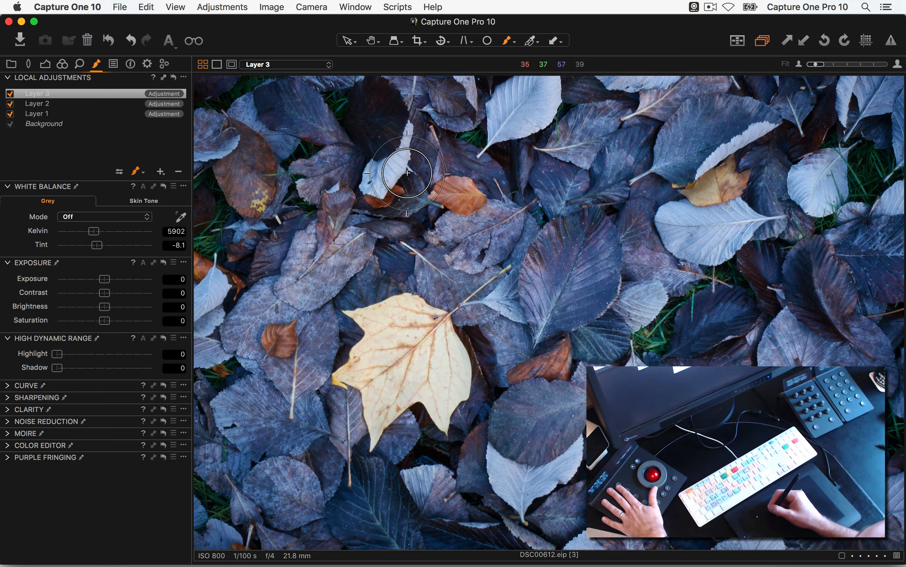
Step: Add a heal layer and a clone layer, and remove both of them again
key("q")
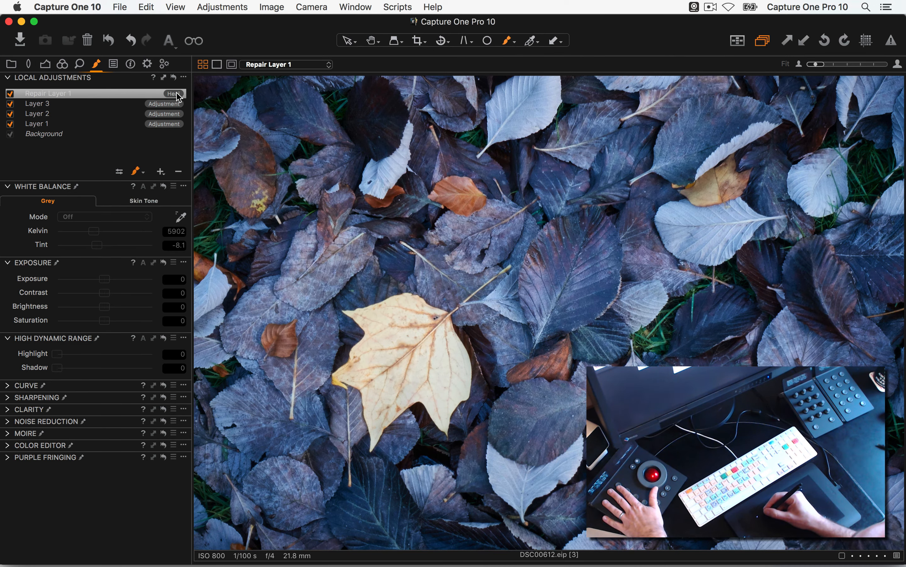
key("s")
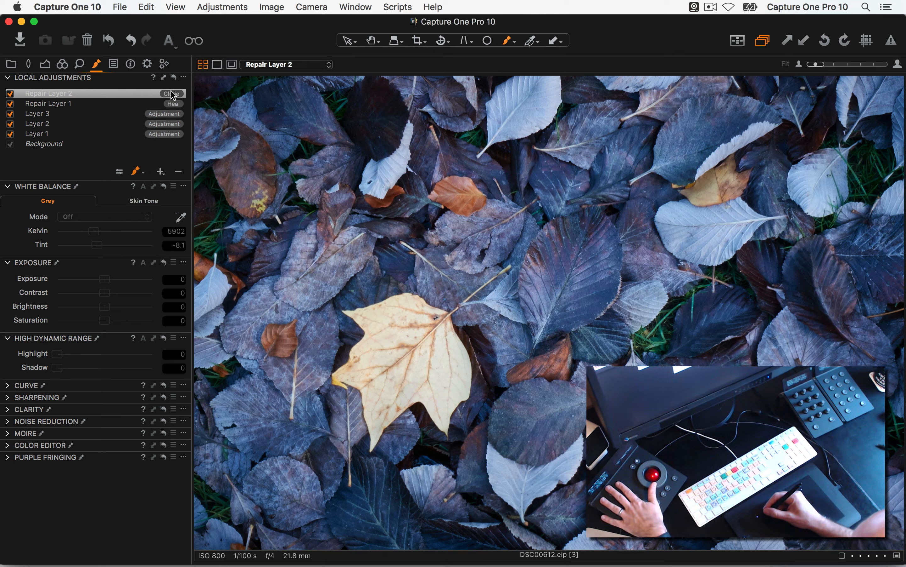
left_click(180, 172)
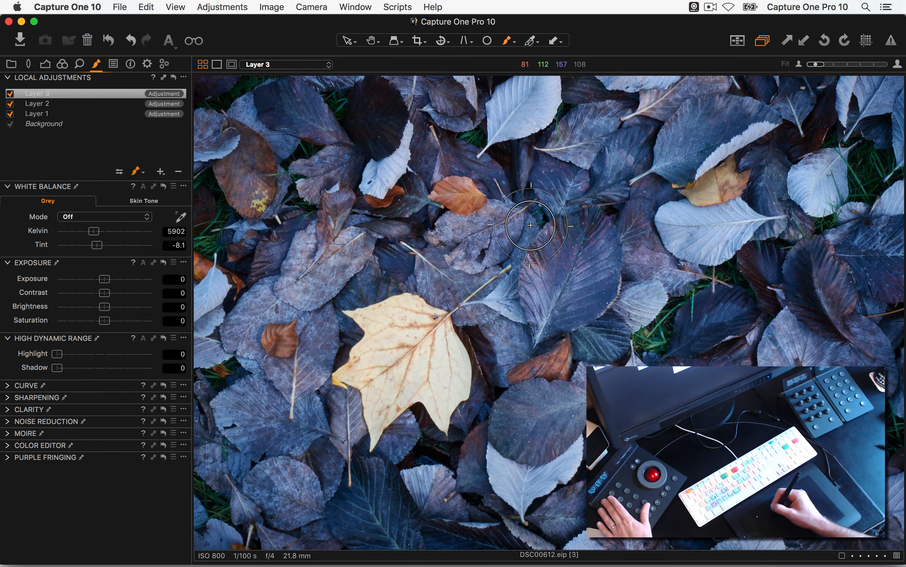
Step: Browse to the neighbouring collection's portrait of the woman in the leather jacket and return to the leaves photo
key("super+Right")
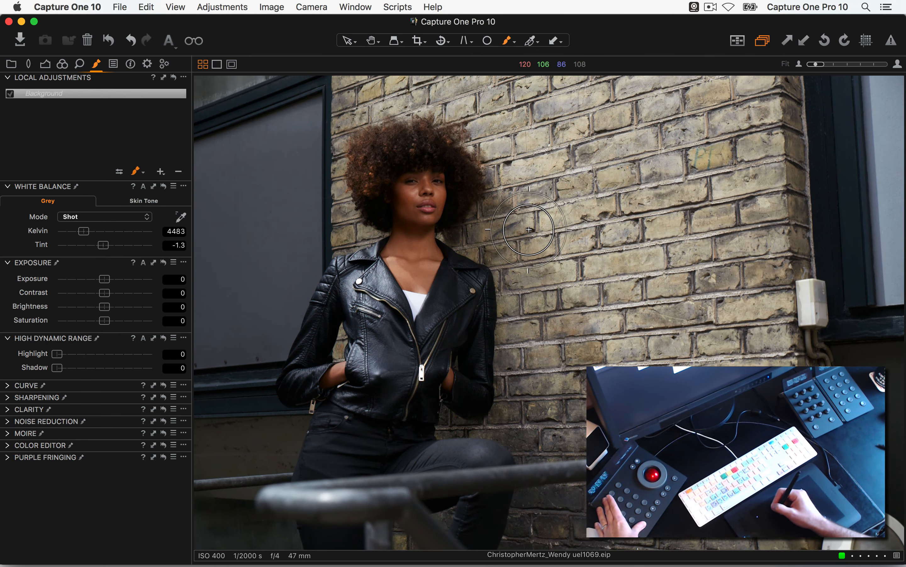
key("super+Left")
key("super+d")
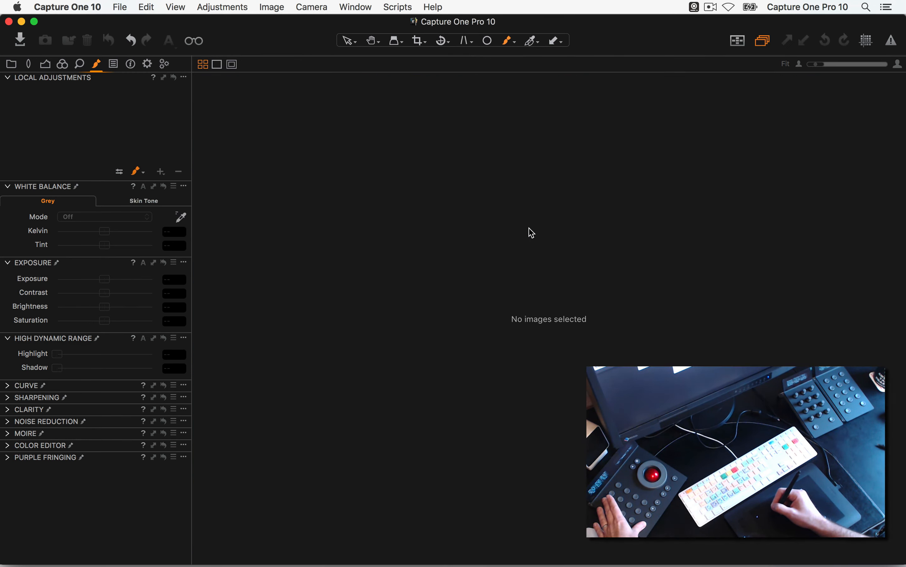
key("super+a")
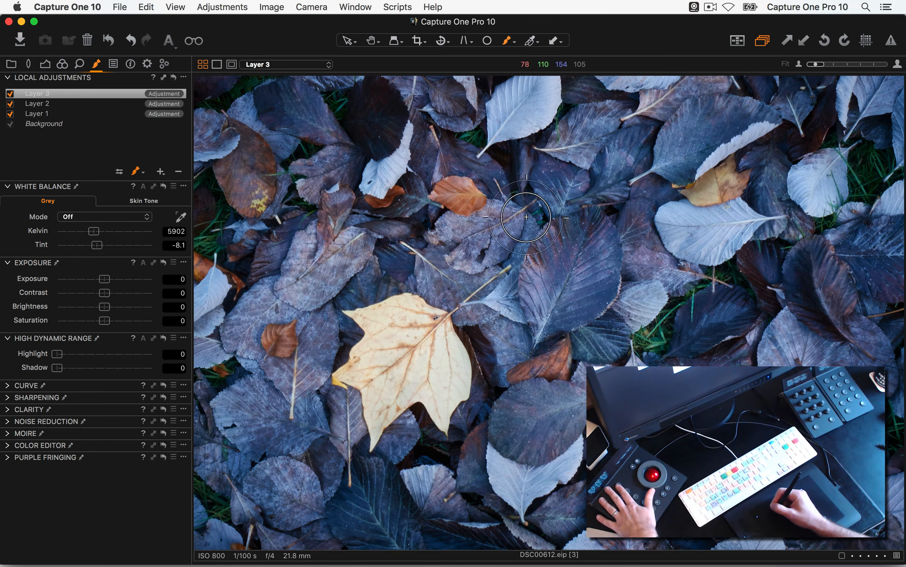
Step: Tag the leaves photo with the green colour tag, and clear and restore its selection
key("alt+super+e")
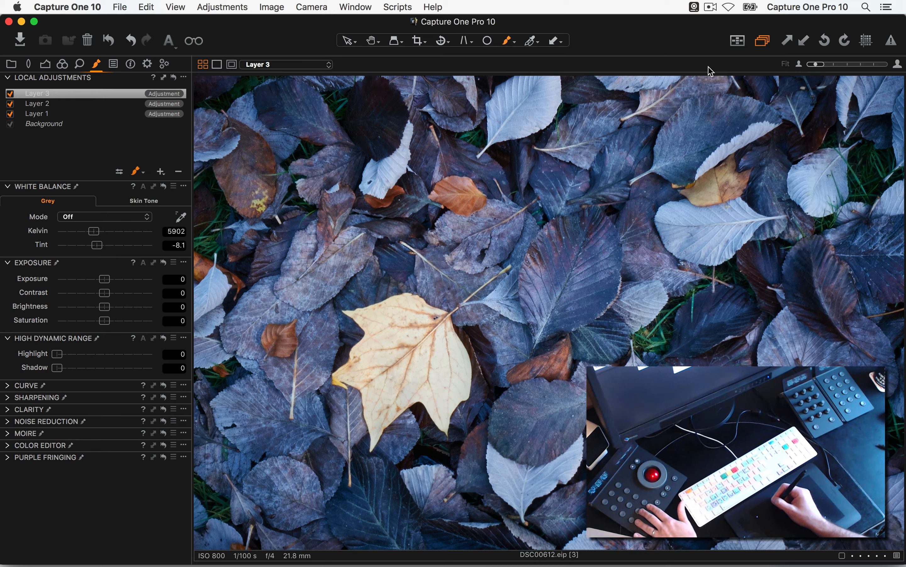
key("minus")
key("plus")
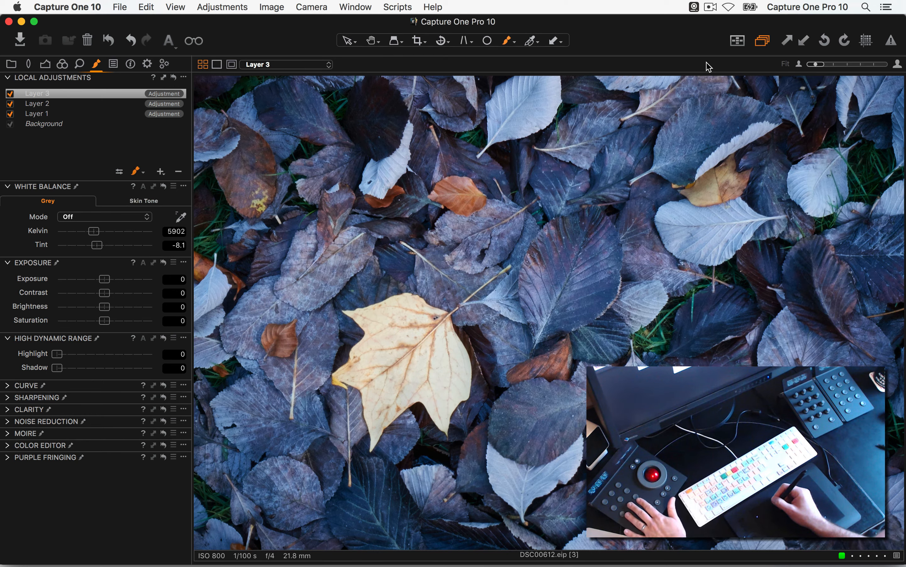
key("super+shift+a")
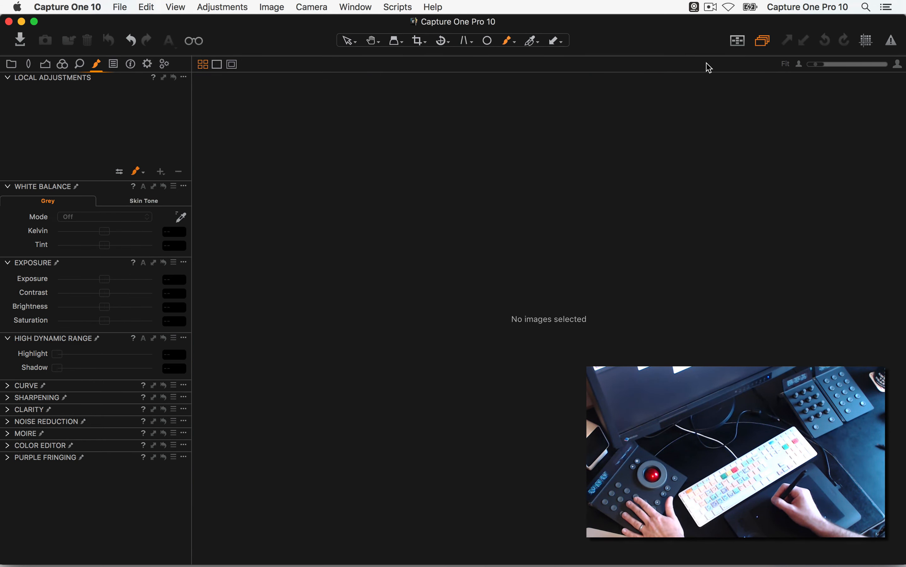
key("super+a")
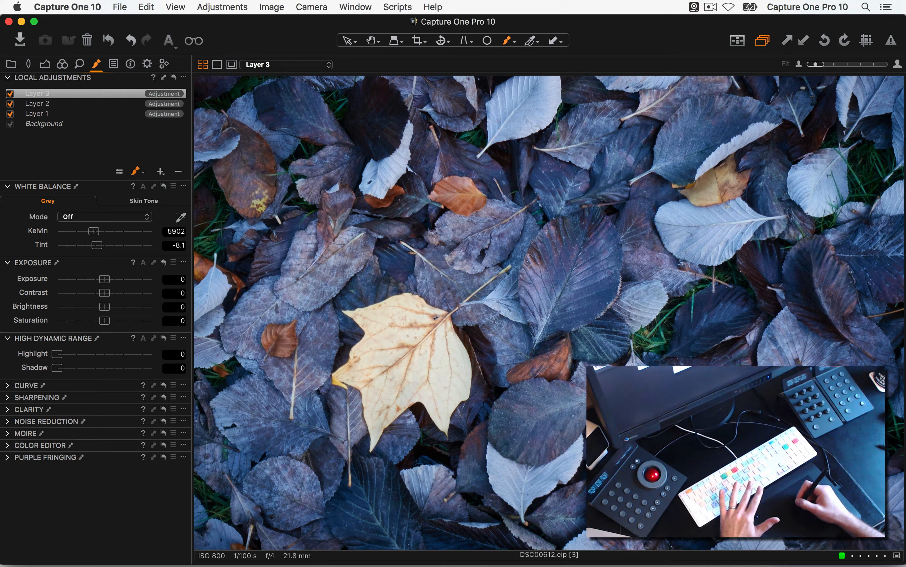
Step: Switch to Safari, view the Element-Vs section of the Tangent products page, and return to Capture One
key("super+Tab")
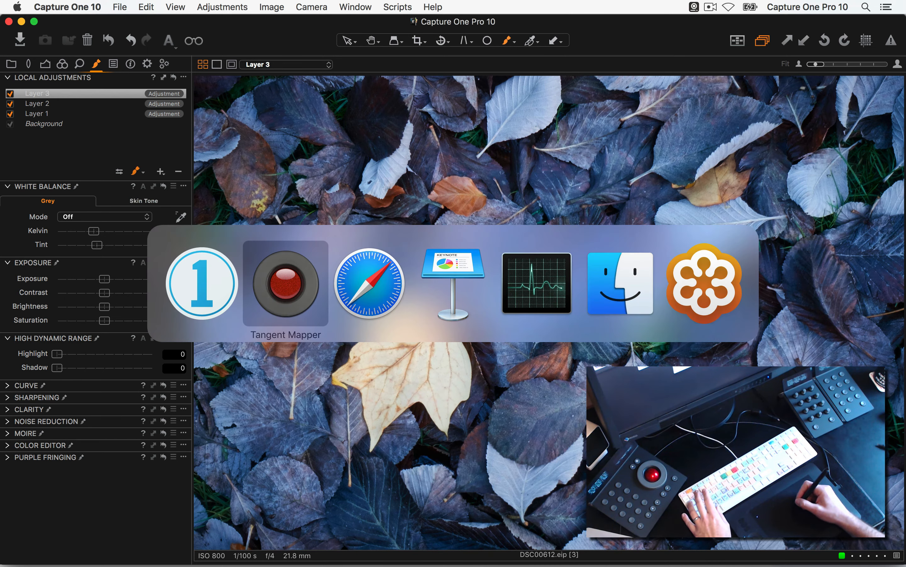
key("super+Tab")
scroll(658, 299, "down", 10)
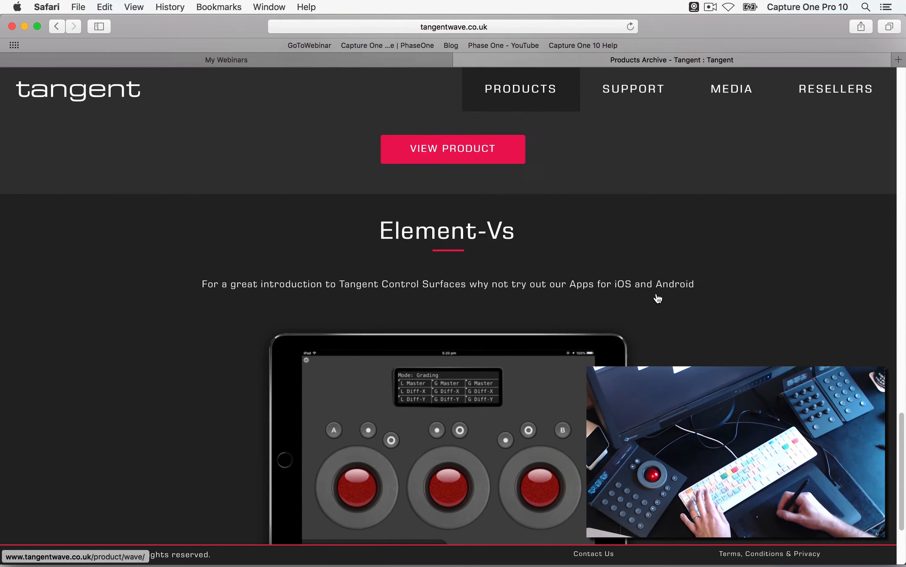
scroll(658, 298, "down", 3)
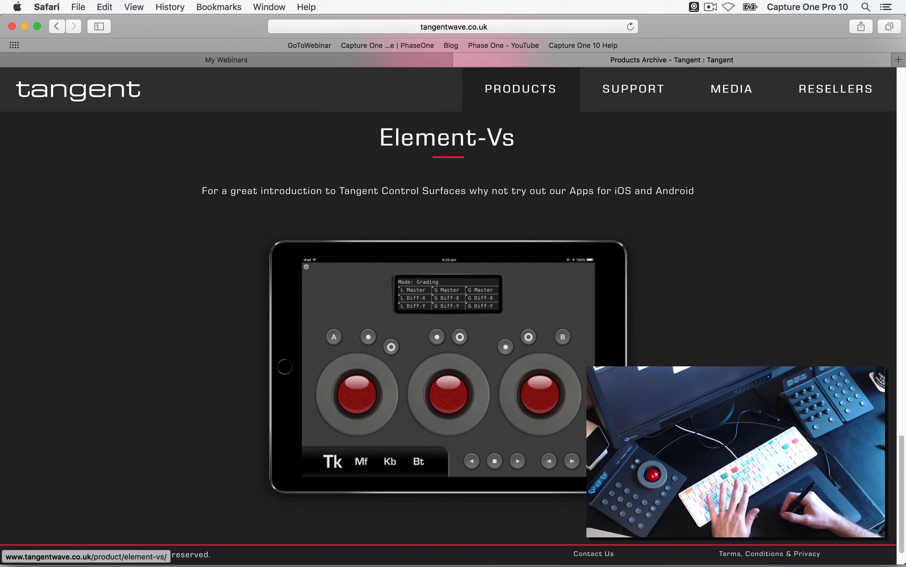
key("super+Tab")
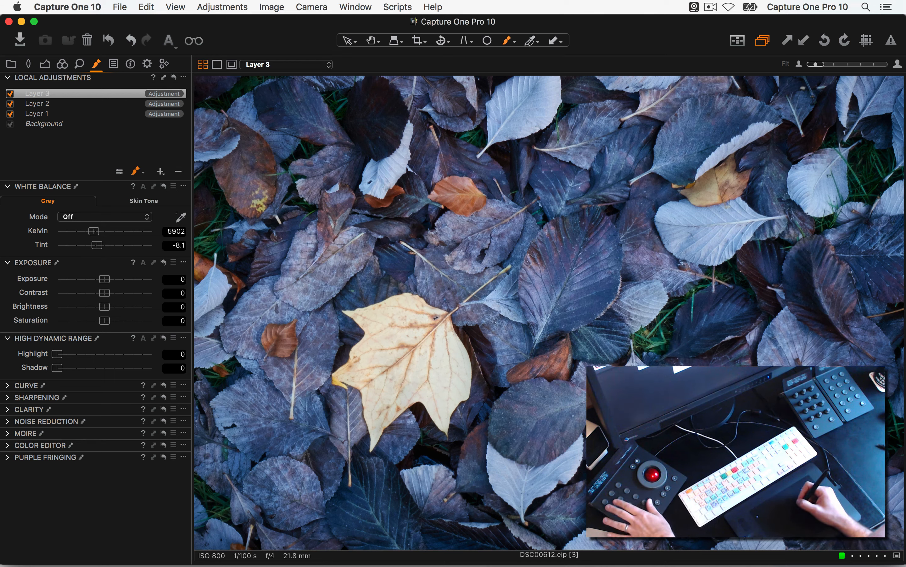
Step: Switch to Tangent Mapper and examine the Color Balance functions available for the Element-Mf trackerball ring's standard mapping, keeping its current assignment
key("super+Tab")
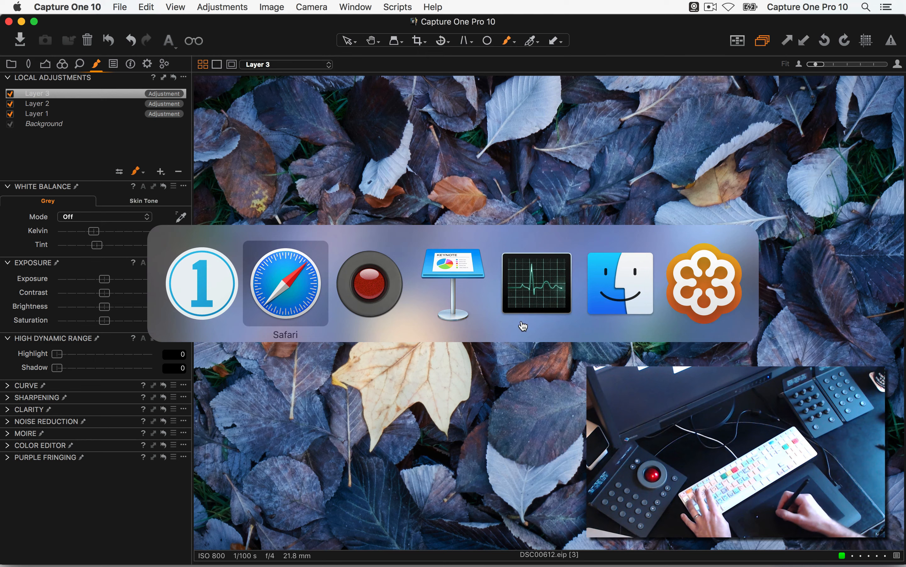
left_click(388, 300)
left_click(504, 305)
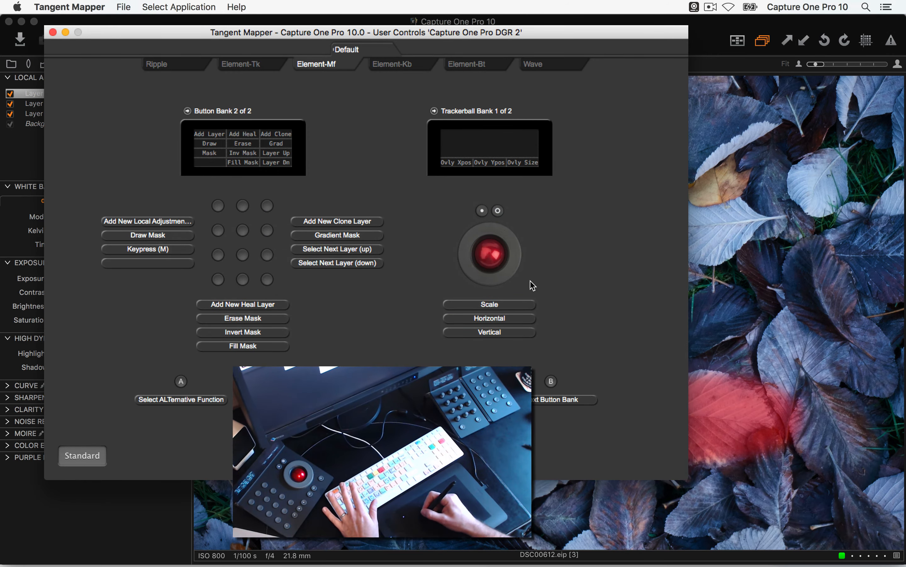
double_click(521, 304)
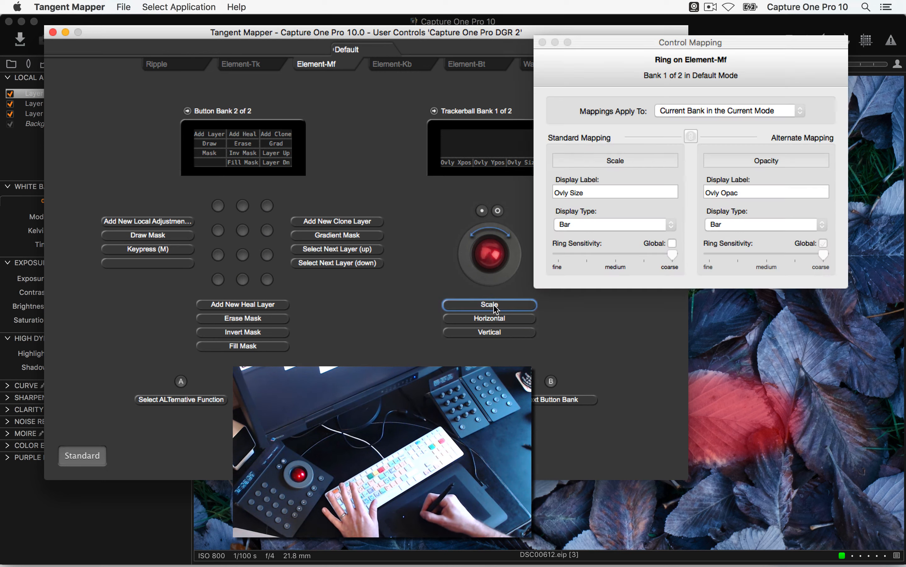
left_click(646, 161)
mouse_move(626, 219)
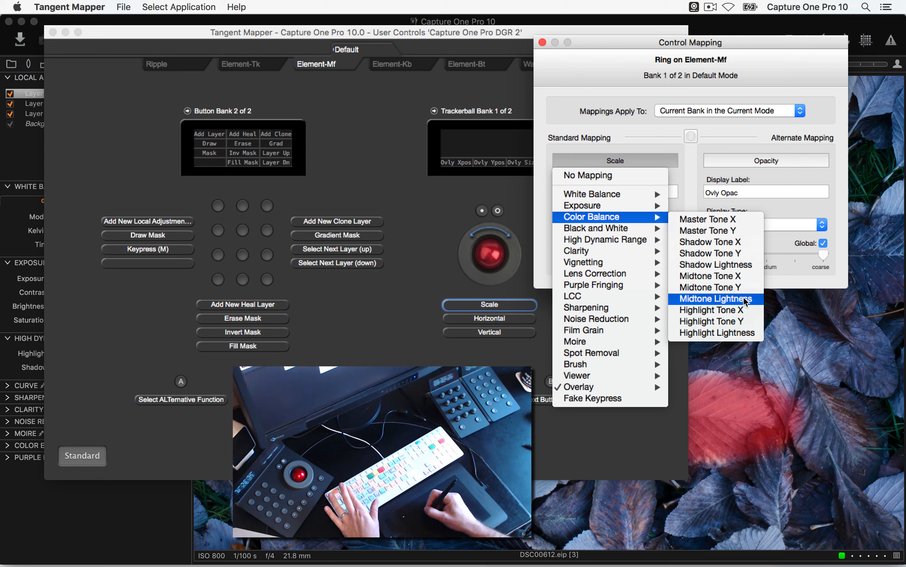
left_click(736, 322)
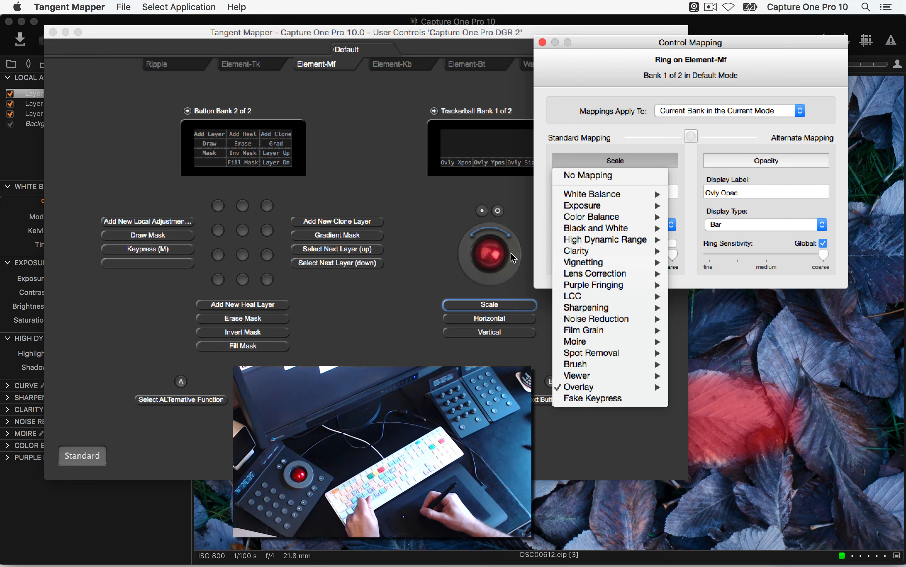
left_click(424, 123)
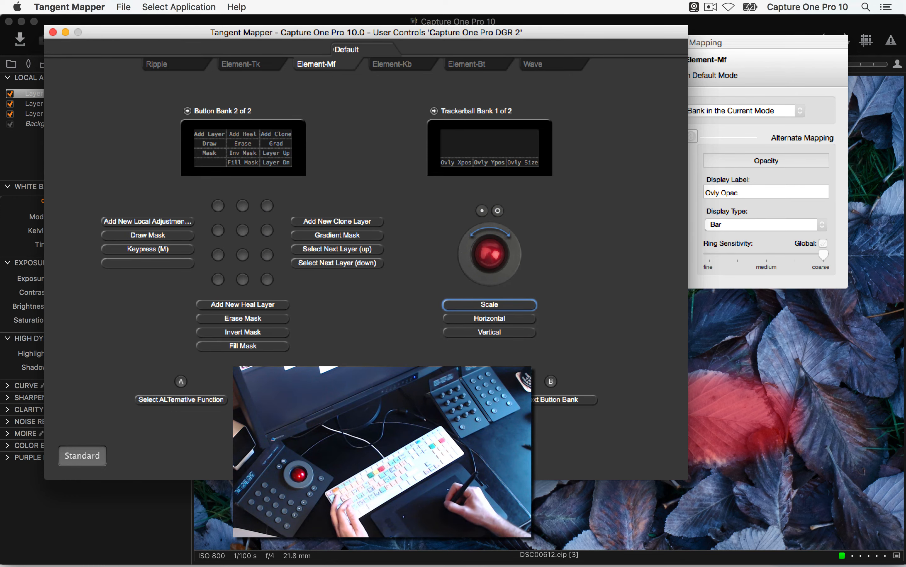
Step: Switch to Capture One, activate the Select tool, and delete Layer 3, Layer 2 and Layer 1 from the leaves photo
left_click(732, 363)
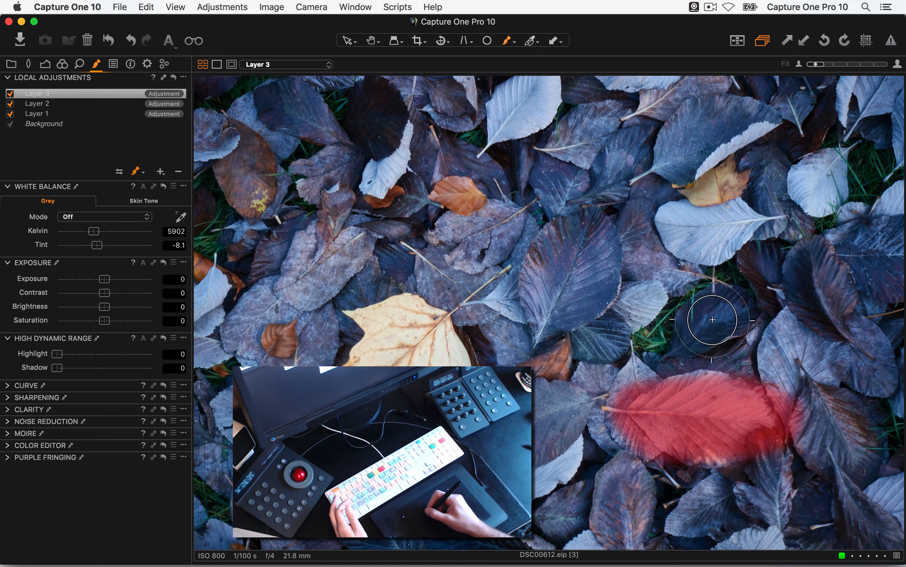
key("v")
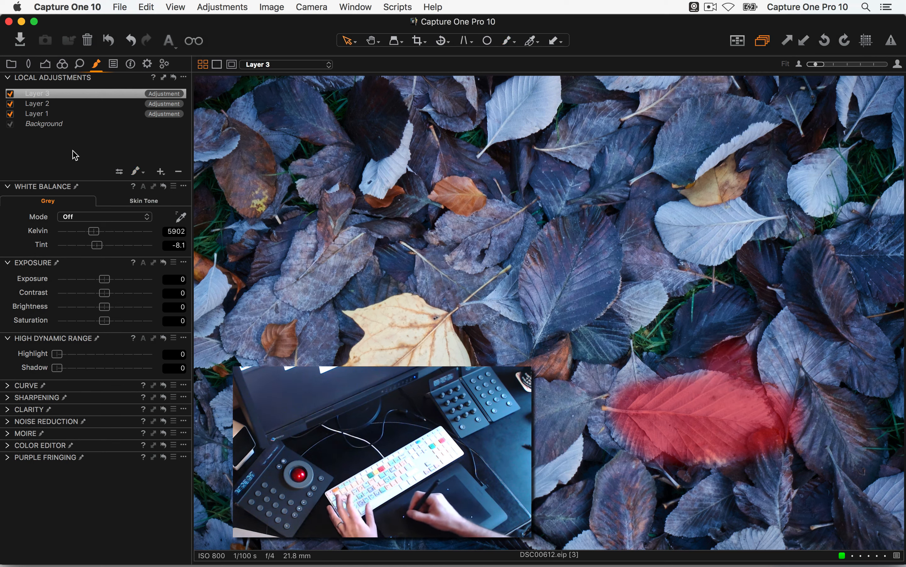
left_click(178, 171)
left_click(178, 171)
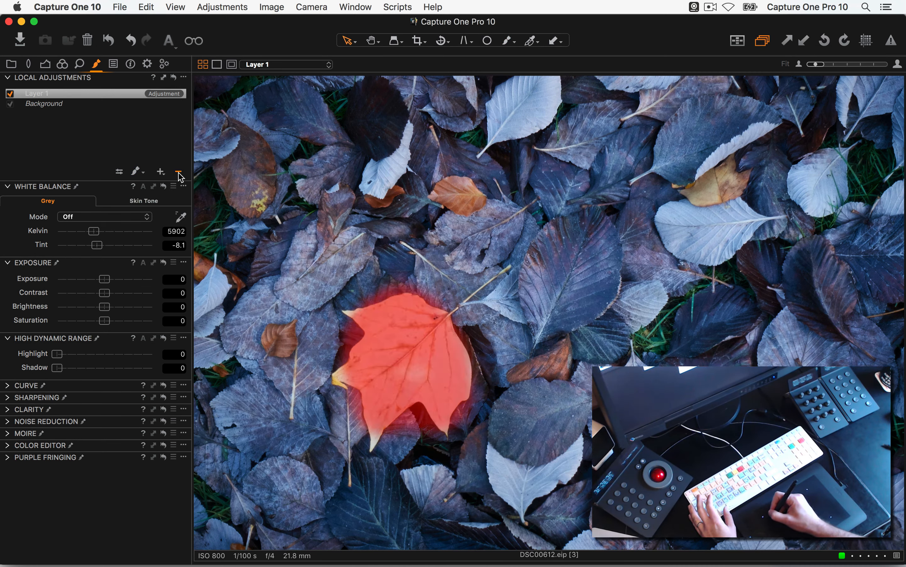
left_click(179, 172)
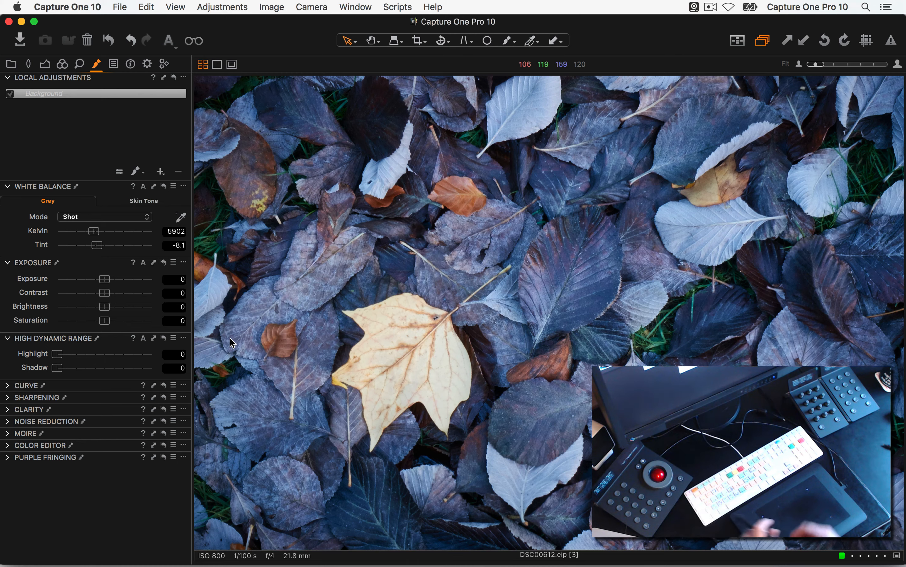
Step: Switch to Tangent Mapper, view the export dialog for the Capture One Pro DGR 2 control map, and cancel the export
key("super+Tab")
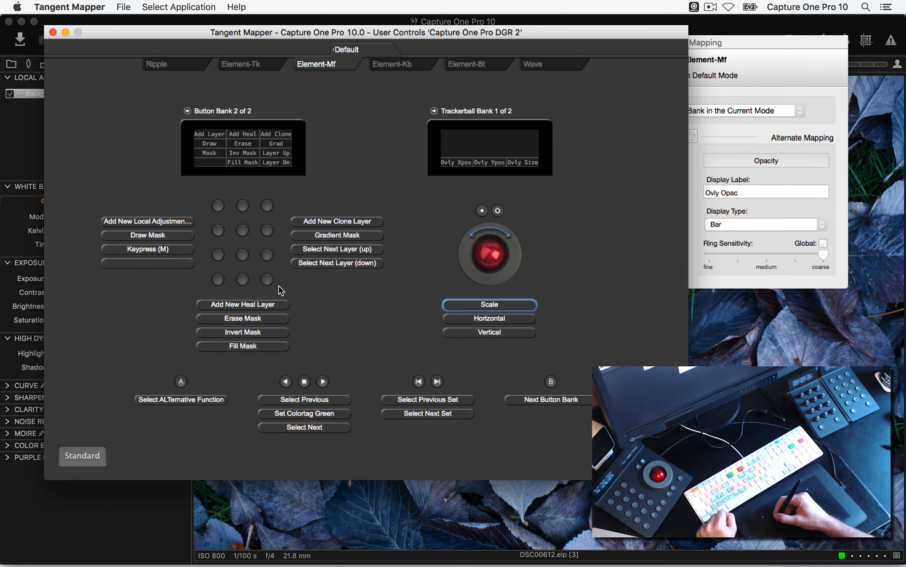
left_click(123, 5)
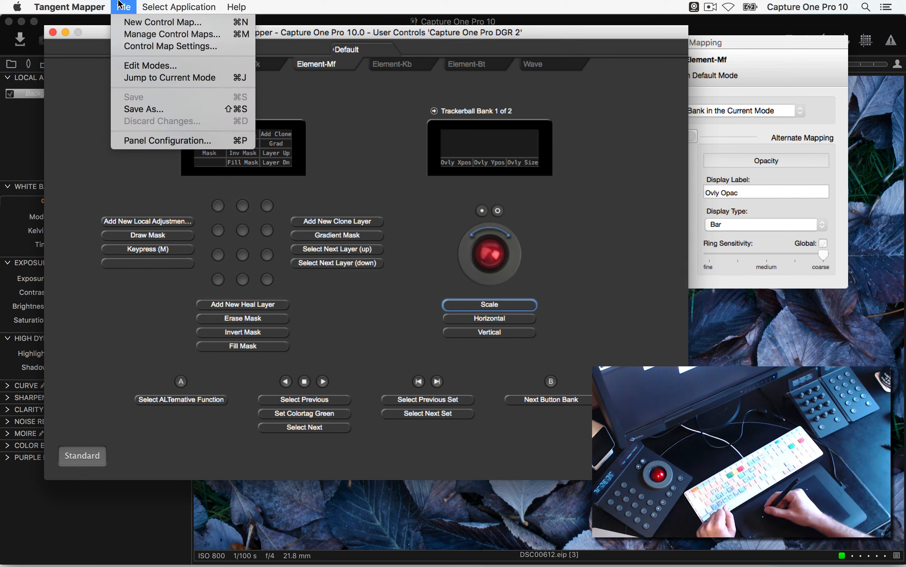
left_click(130, 36)
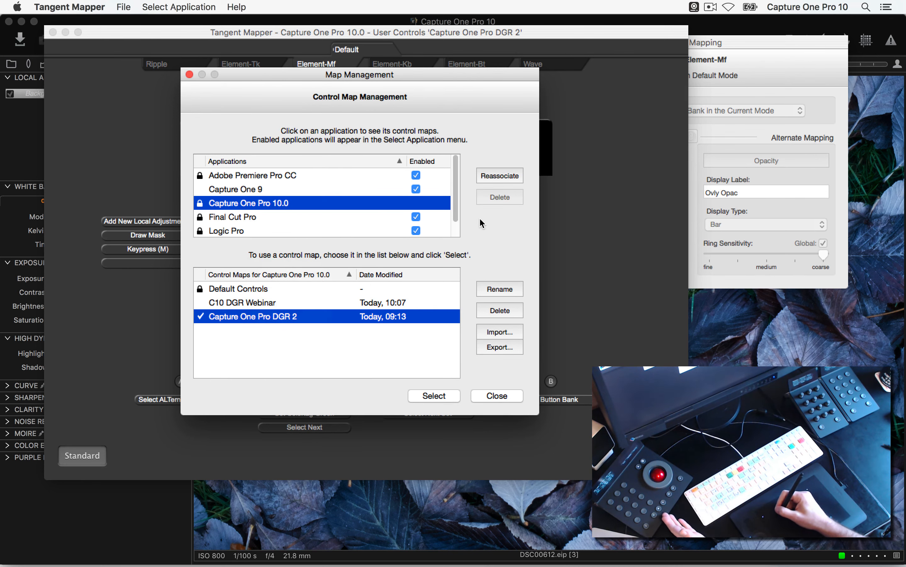
left_click(498, 346)
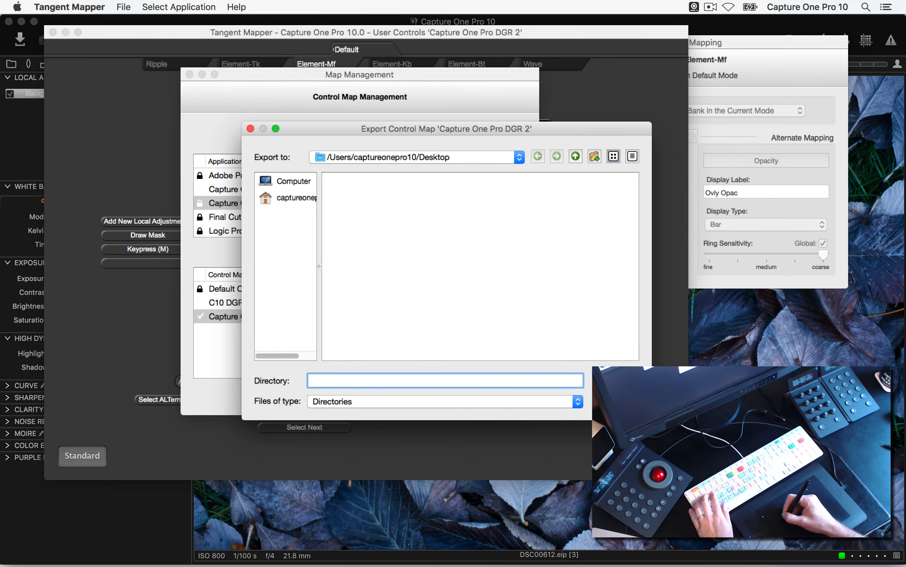
key("Escape")
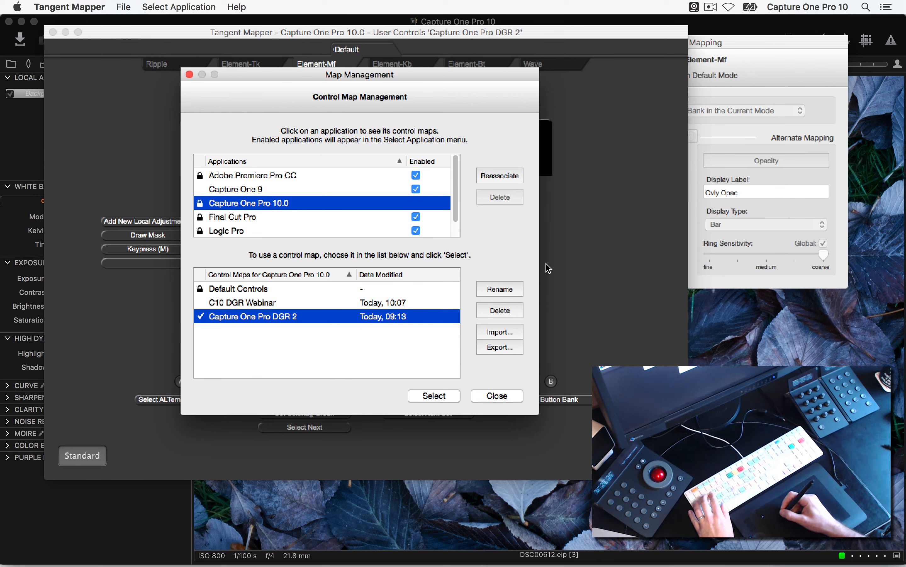
Step: Switch to Finder, preview Capture One Pro DGR 2.xml on the Desktop in an enlarged window, and close Finder's window and Map Management
key("super+Tab")
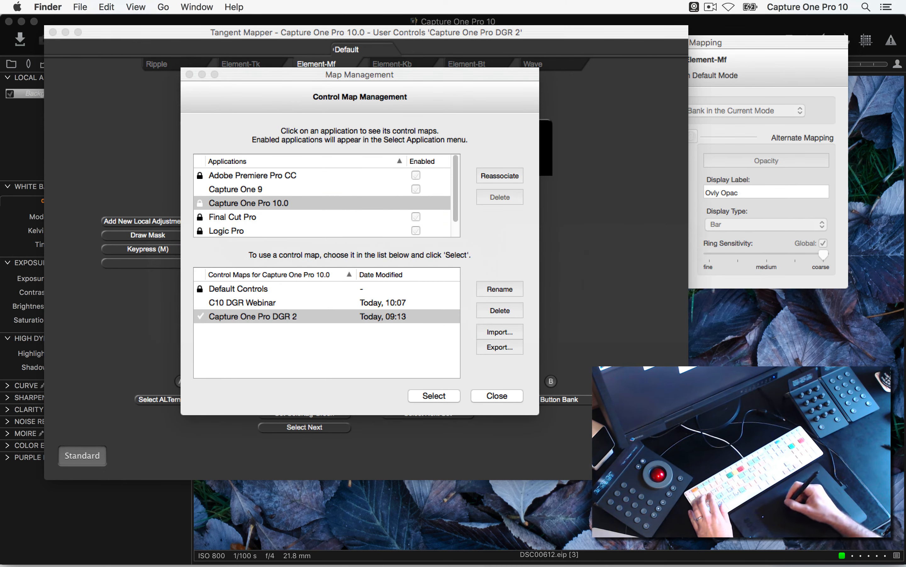
left_click_drag(404, 562, 290, 135)
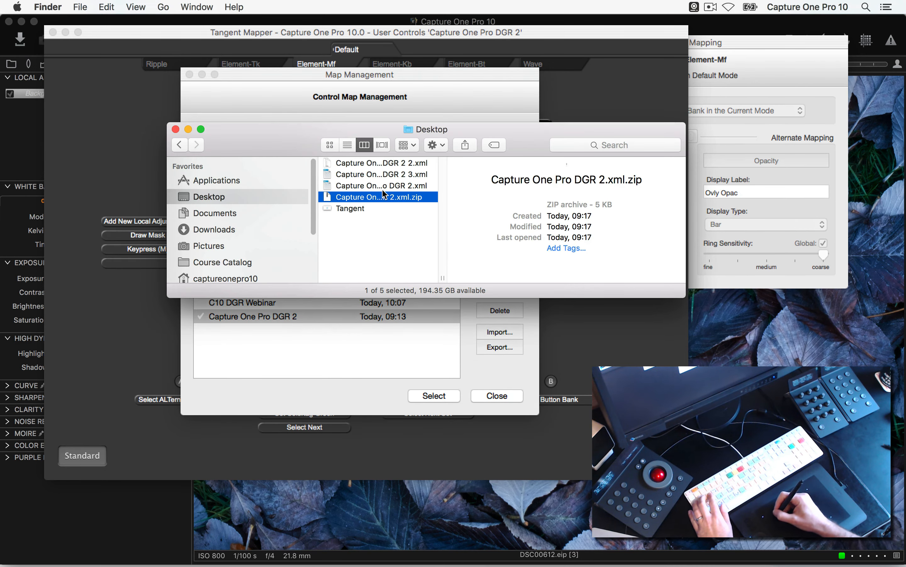
left_click(373, 188)
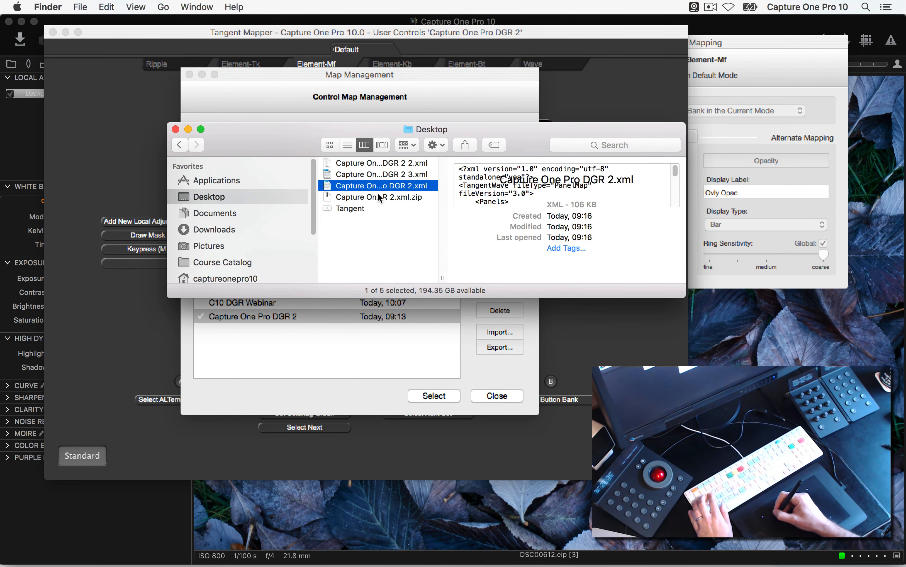
left_click_drag(682, 301, 703, 482)
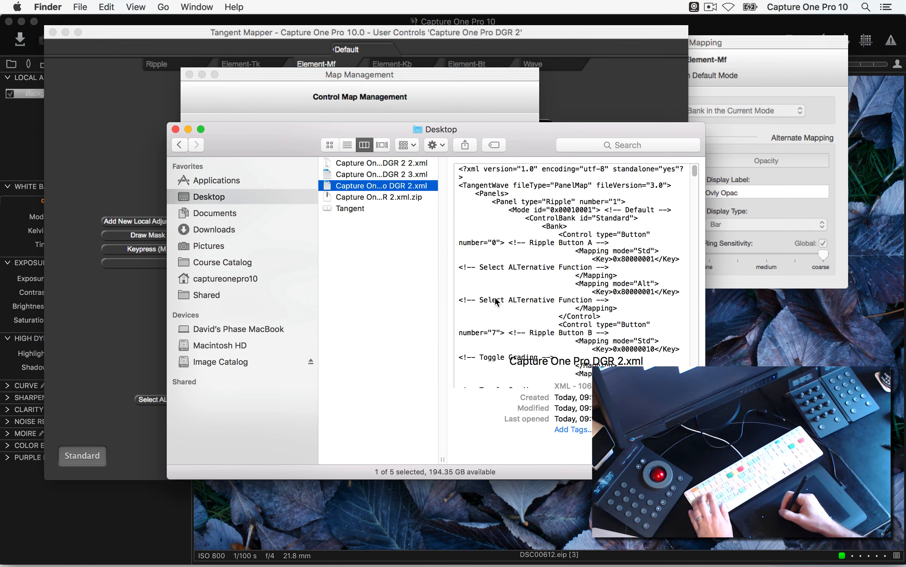
left_click(175, 130)
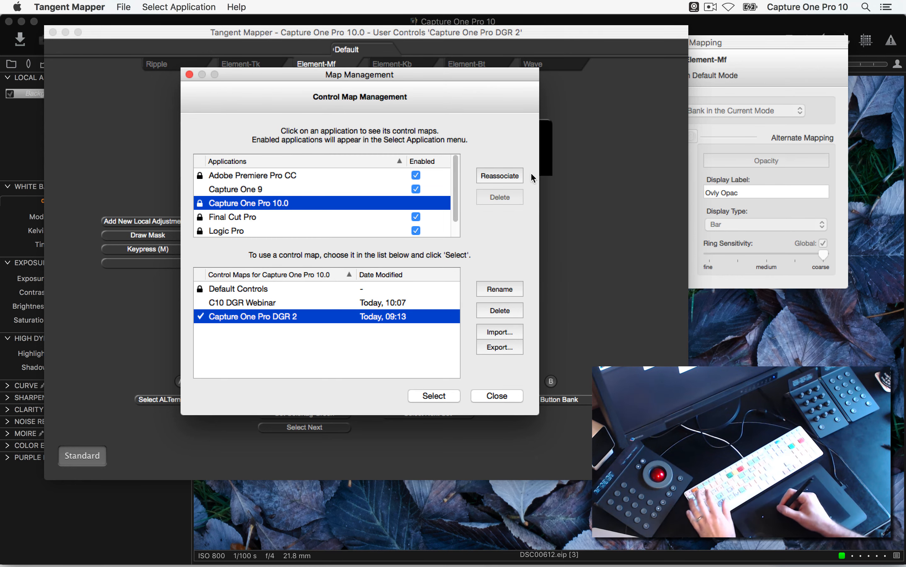
left_click(496, 397)
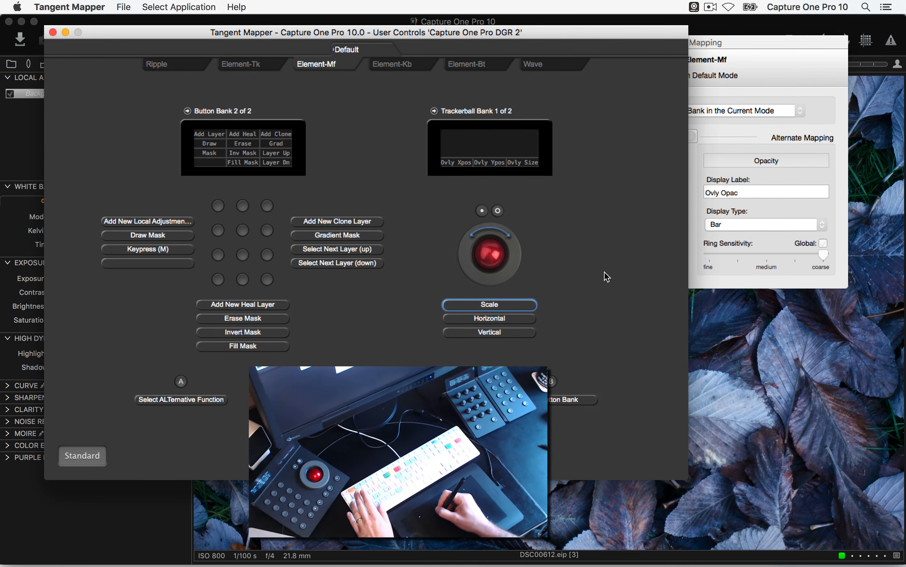
Step: Examine the shortcut categories available for the Add New Clone Layer button's standard mapping, including edit, camera and filter shortcuts, without changing the mapping
left_click(350, 223)
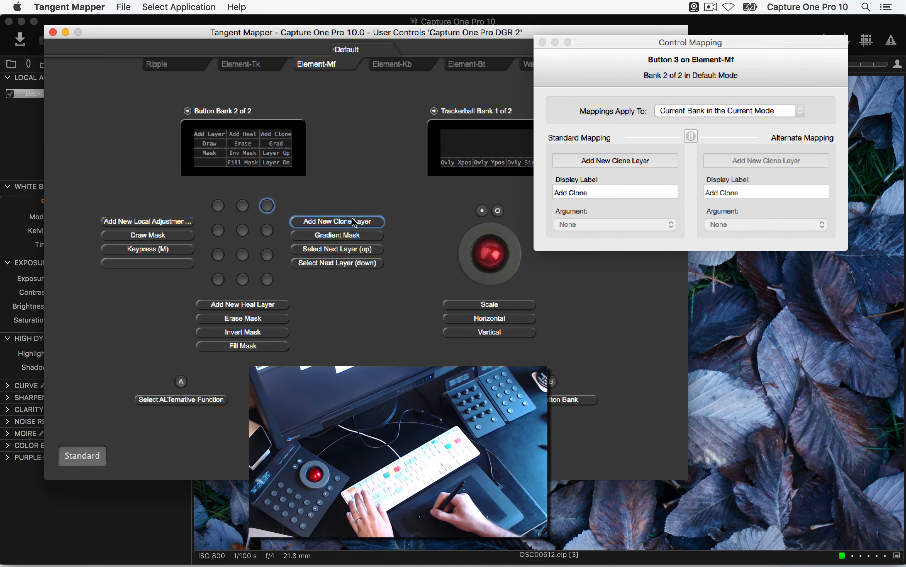
left_click(622, 161)
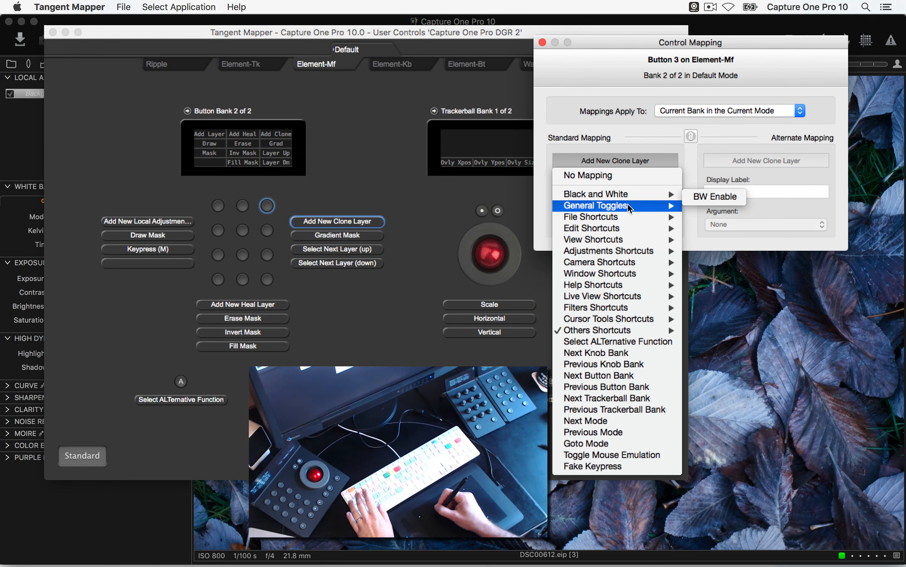
mouse_move(631, 219)
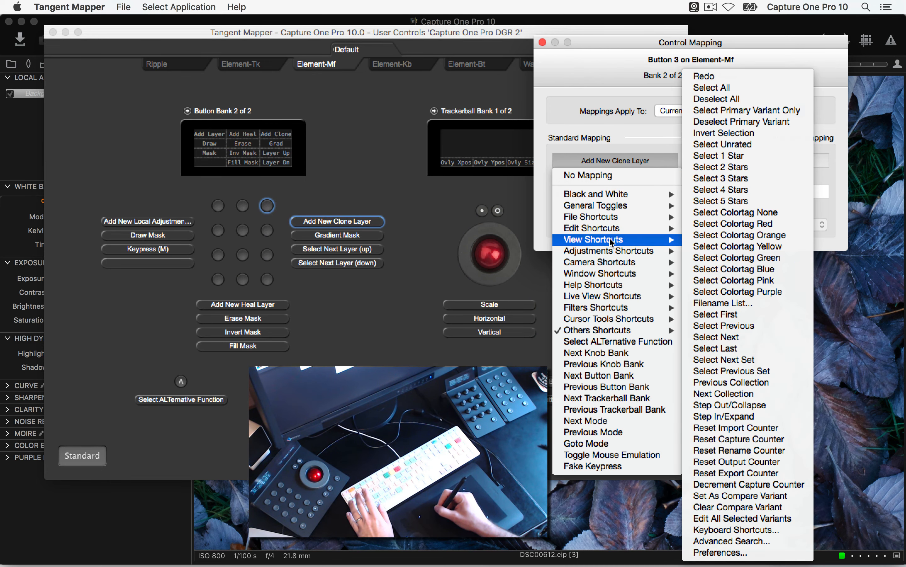
mouse_move(609, 254)
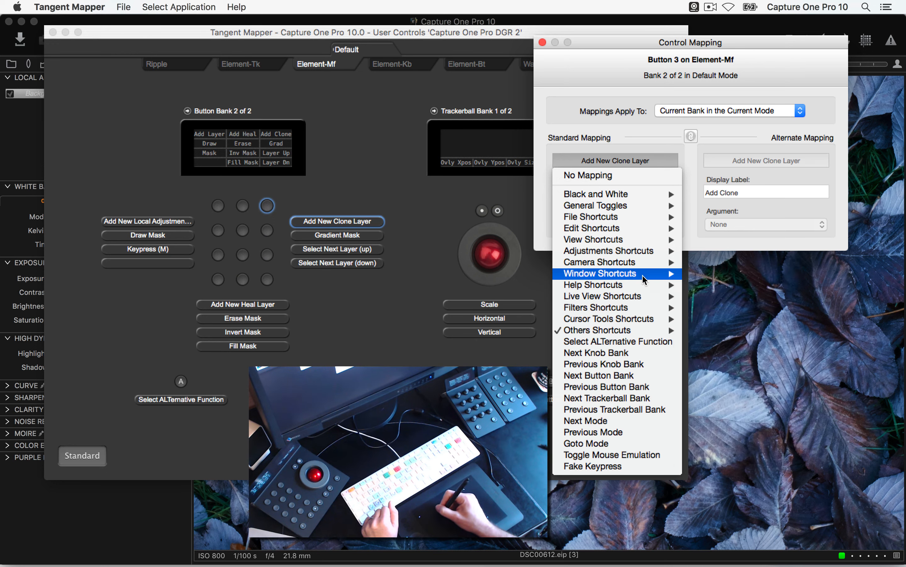
mouse_move(636, 262)
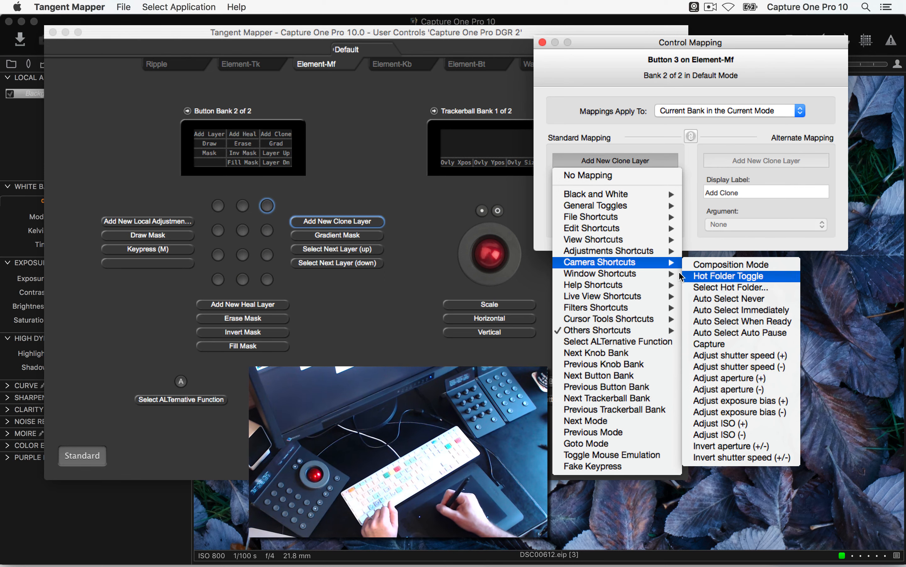
mouse_move(631, 286)
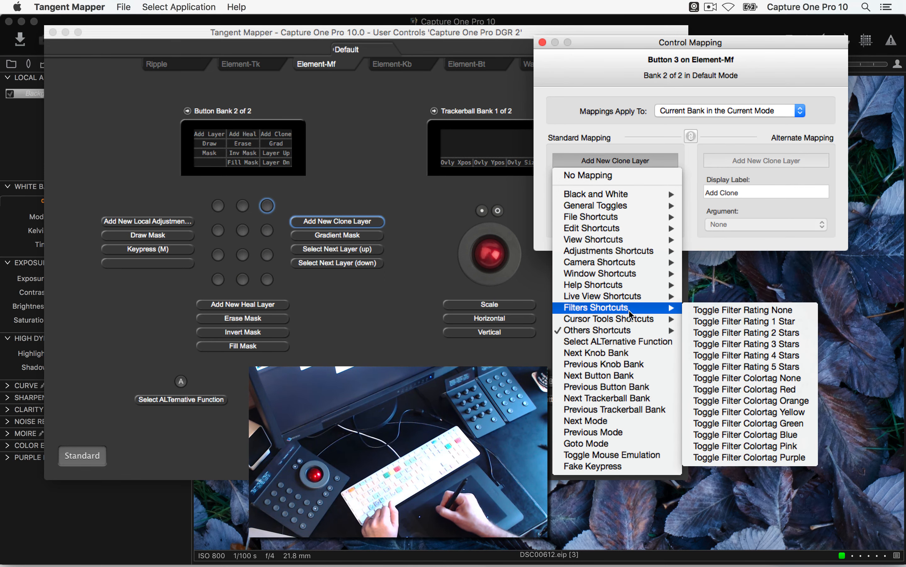
mouse_move(633, 321)
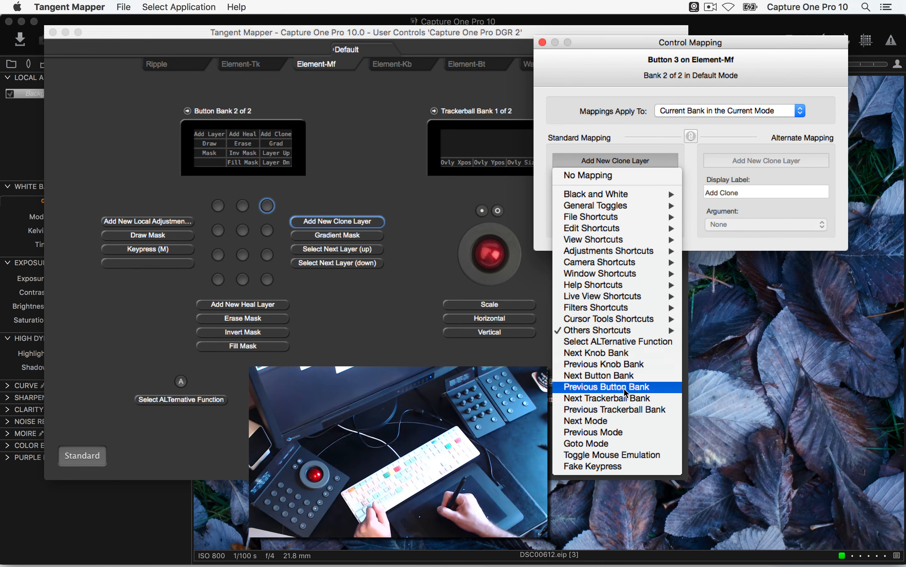
left_click(420, 350)
Step: Open the control map settings to view the standard and alternate global sensitivities
left_click(69, 6)
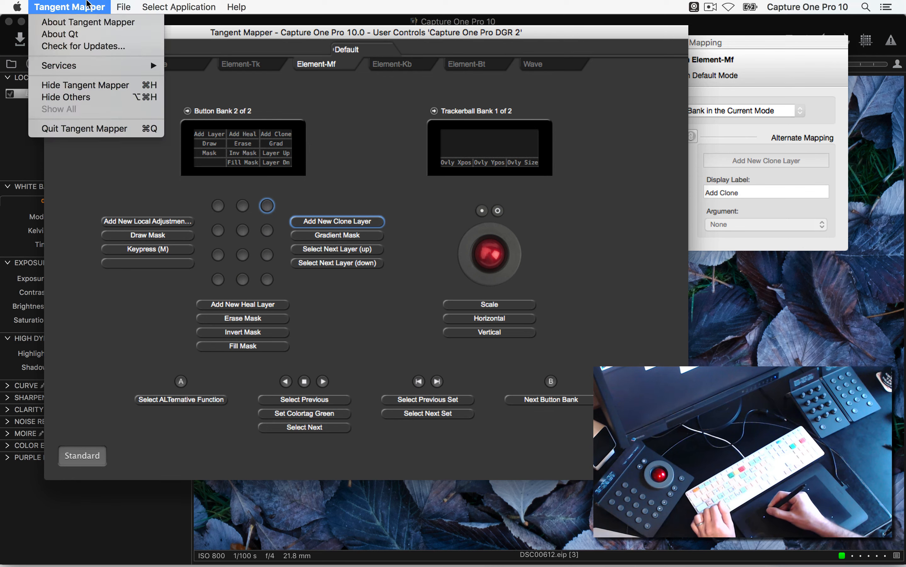
mouse_move(123, 7)
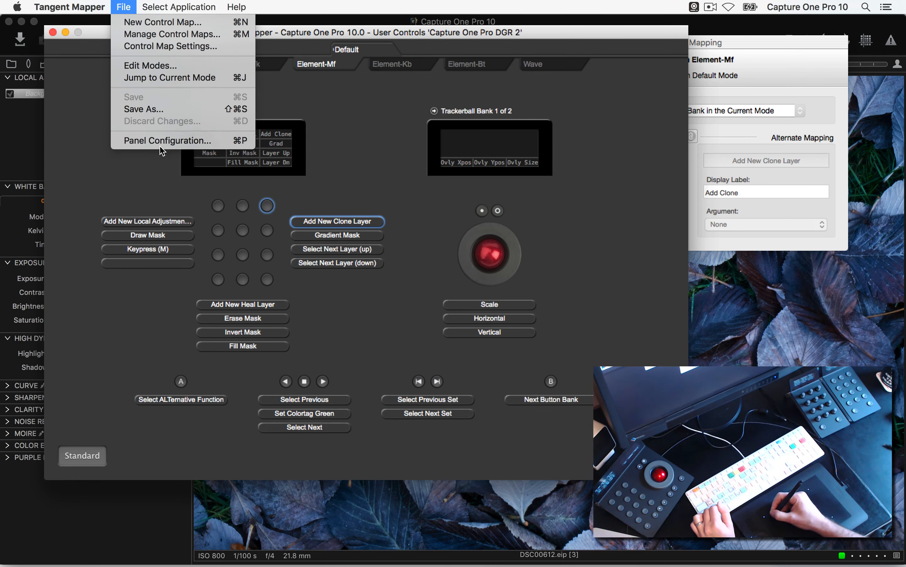
left_click(171, 46)
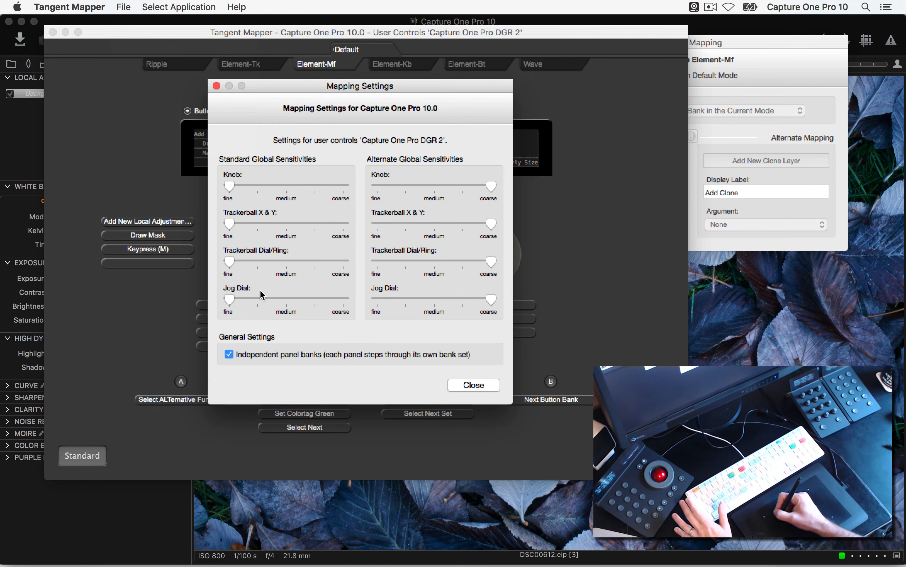
Step: Close the mapping settings, try global sensitivity for the Exposure knob's standard mapping on Element-Kb, and return it to its own coarse setting
left_click(472, 386)
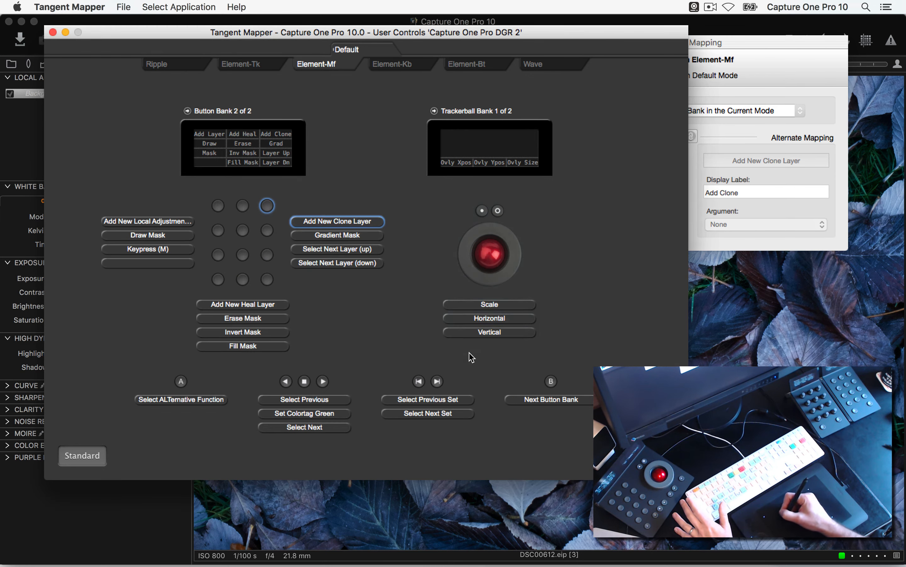
left_click(397, 71)
left_click(284, 224)
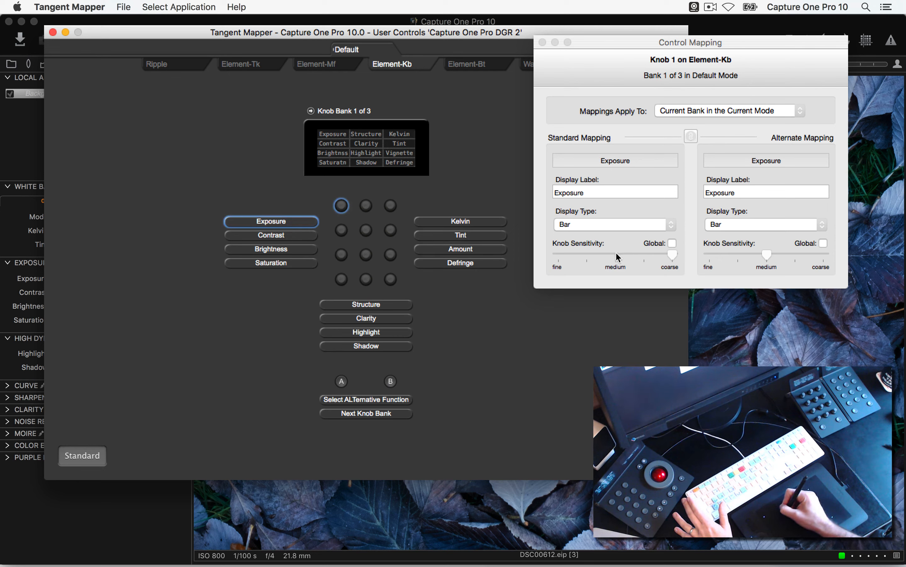
left_click(672, 244)
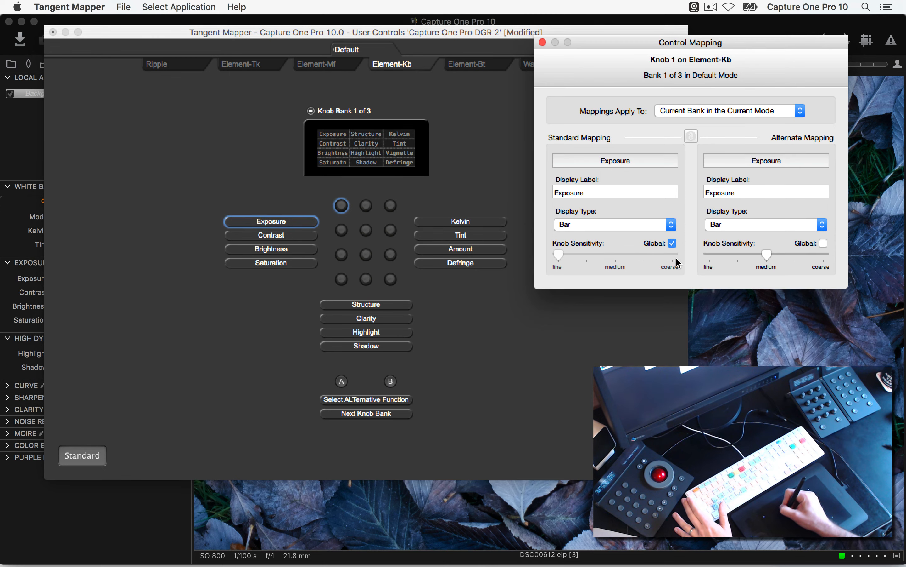
left_click(674, 244)
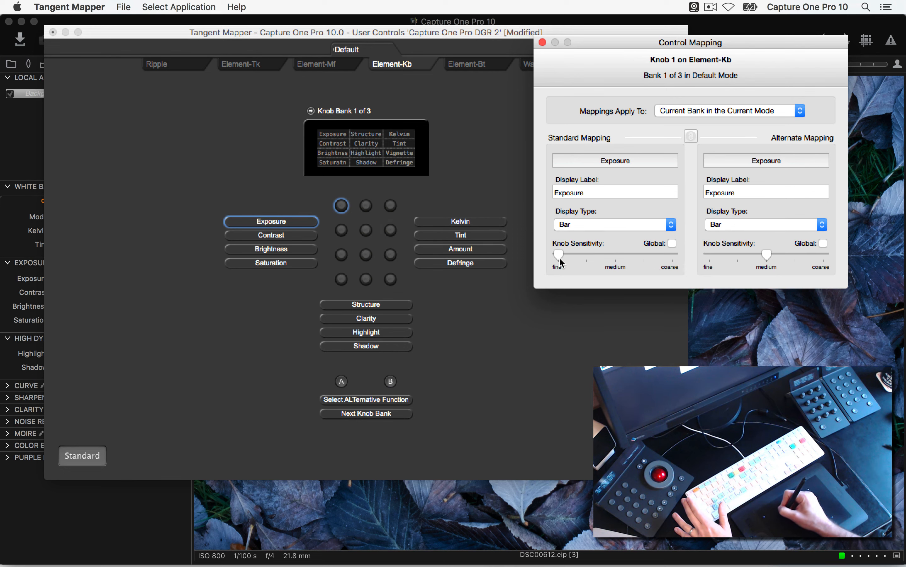
left_click_drag(561, 263, 678, 260)
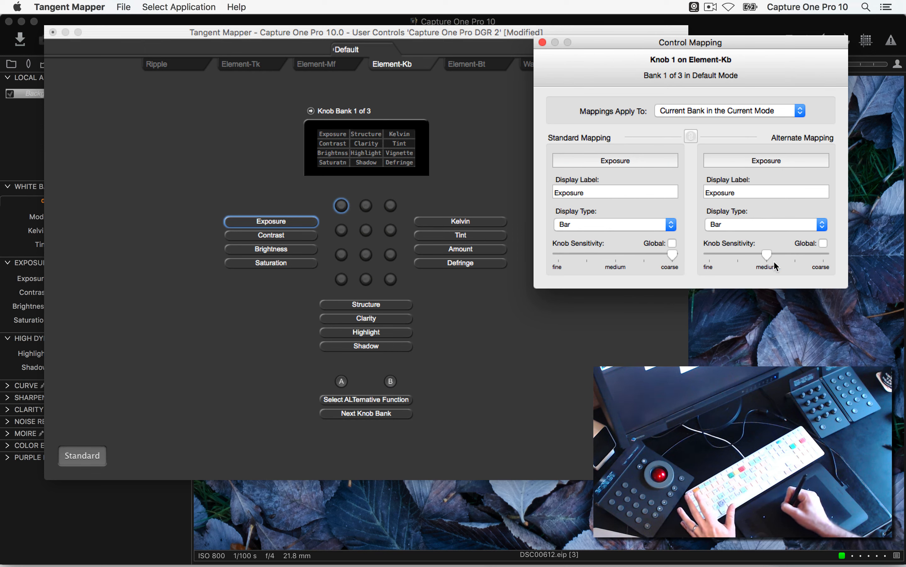
Step: Switch to Safari, browse Tangent's control surfaces on the products page, view the Support page, and return to Products
left_click(751, 343)
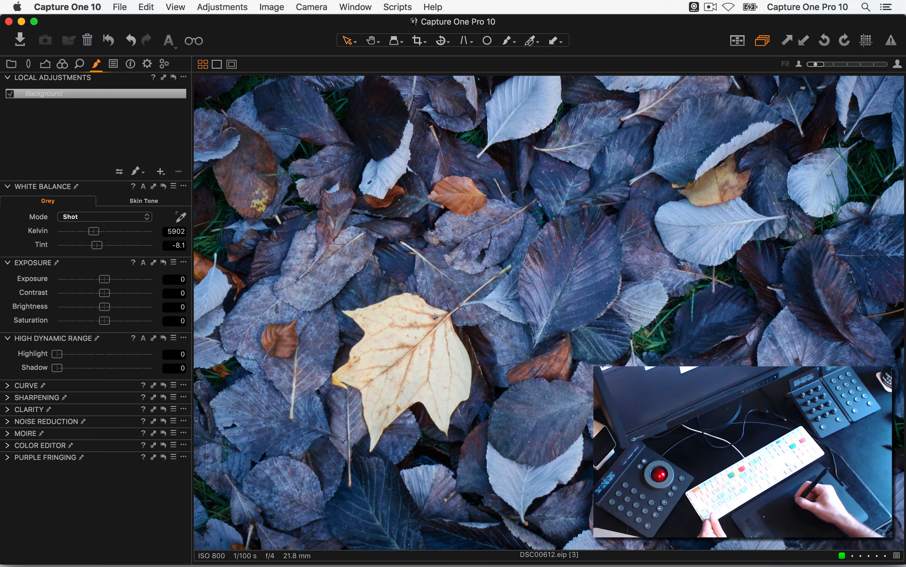
left_click(402, 277)
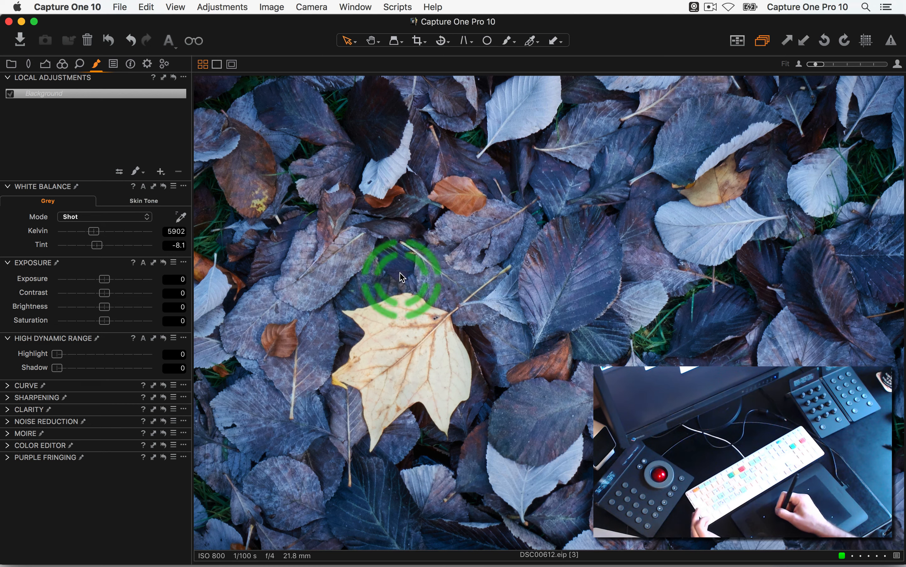
key("super+Tab")
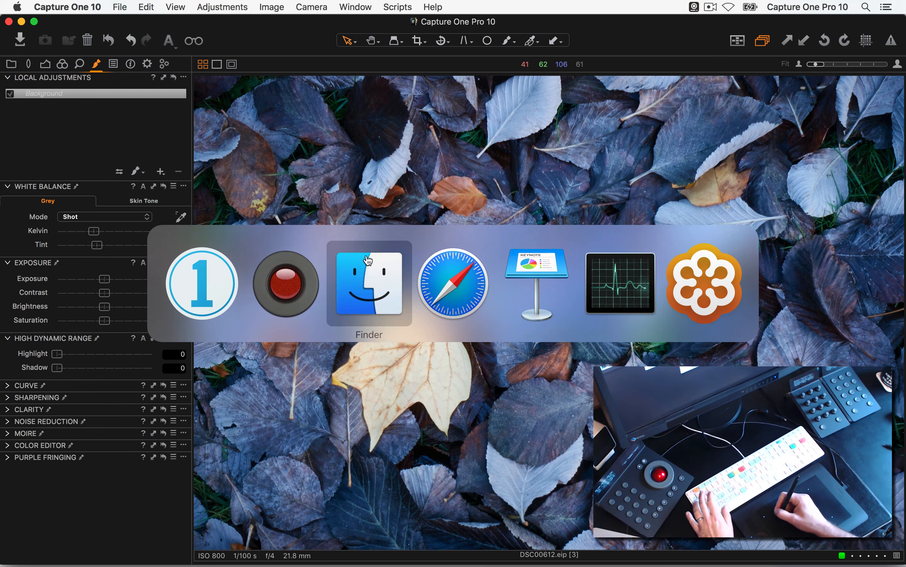
left_click(299, 298)
key("super+Tab")
left_click(461, 290)
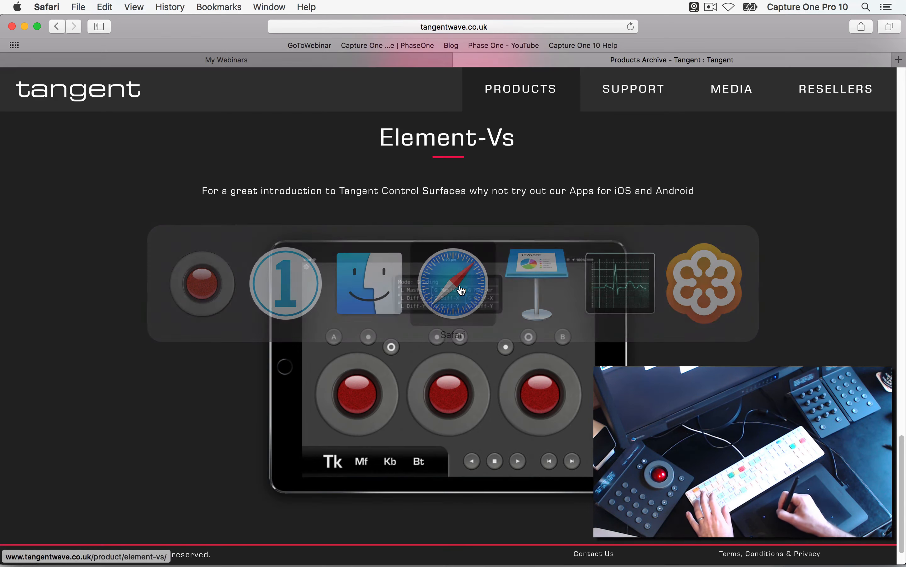
scroll(273, 236, "up", 20)
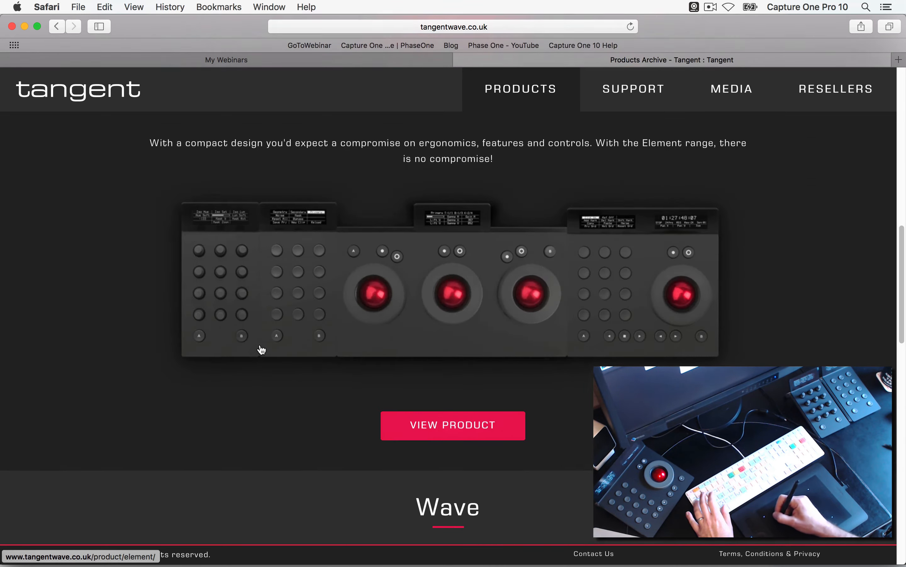
scroll(262, 350, "up", 10)
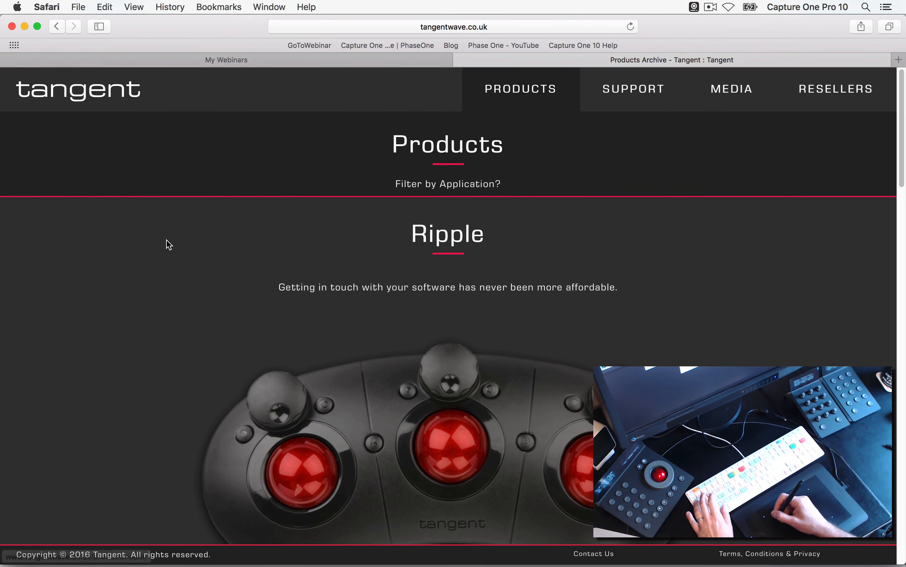
left_click(654, 87)
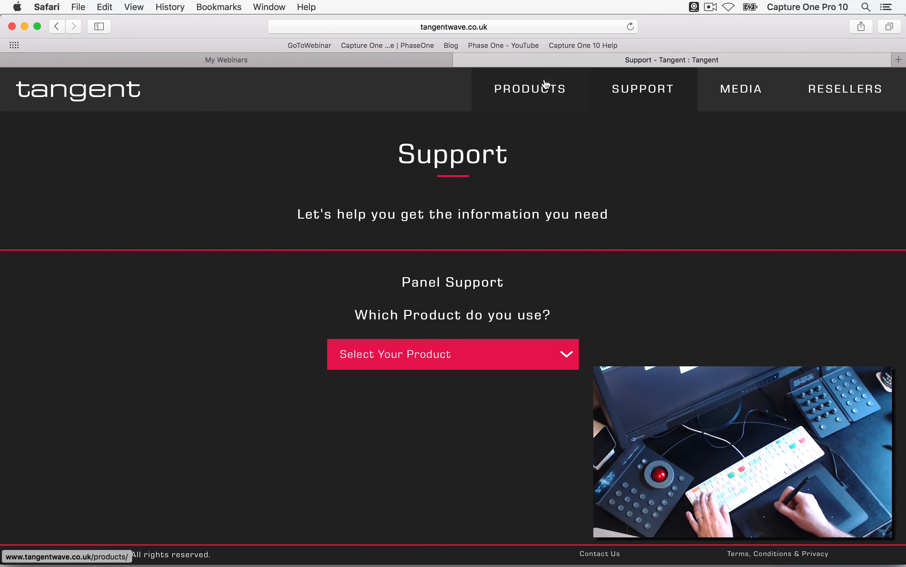
left_click(533, 94)
Step: Switch back to Tangent Mapper and close the Exposure knob's Control Mapping window
key("super+Tab")
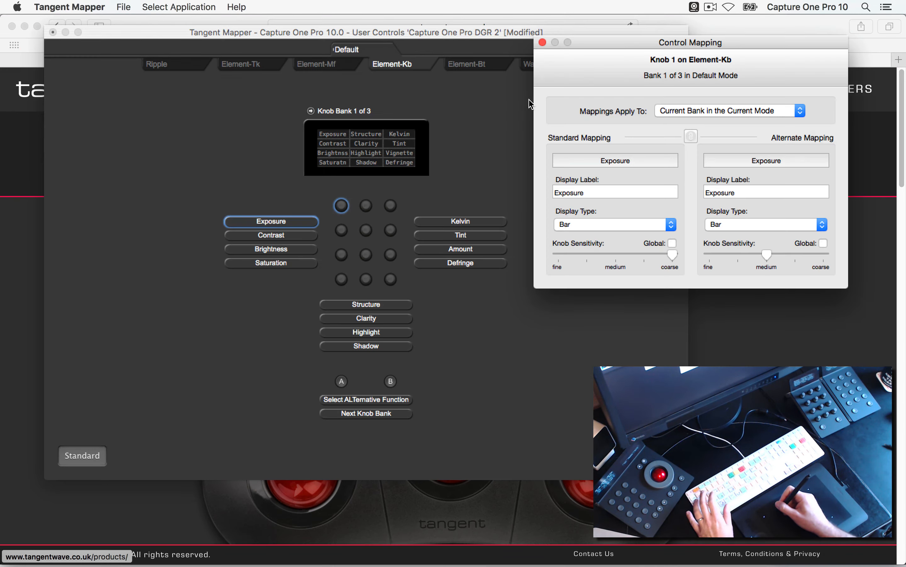
key("super+Tab")
key("super+Tab")
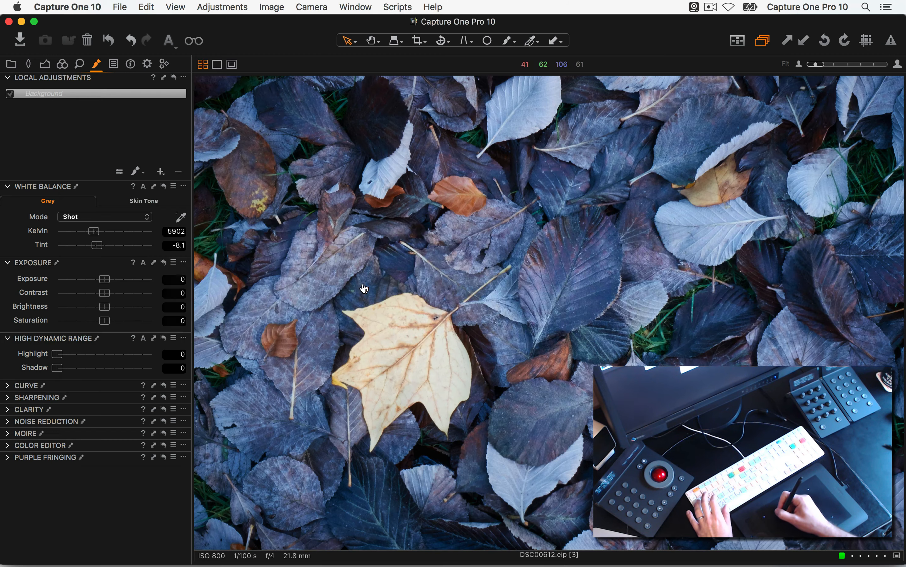
key("super+Tab")
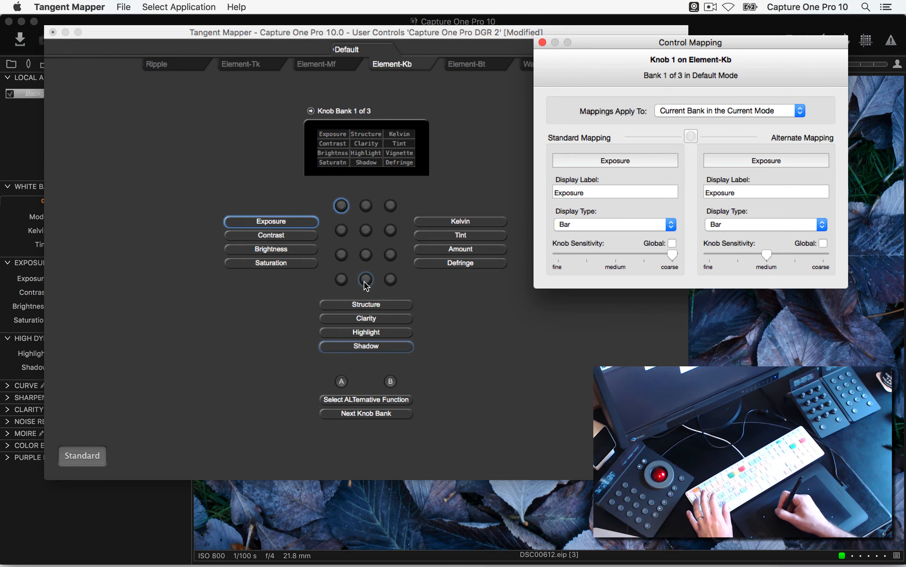
left_click(542, 43)
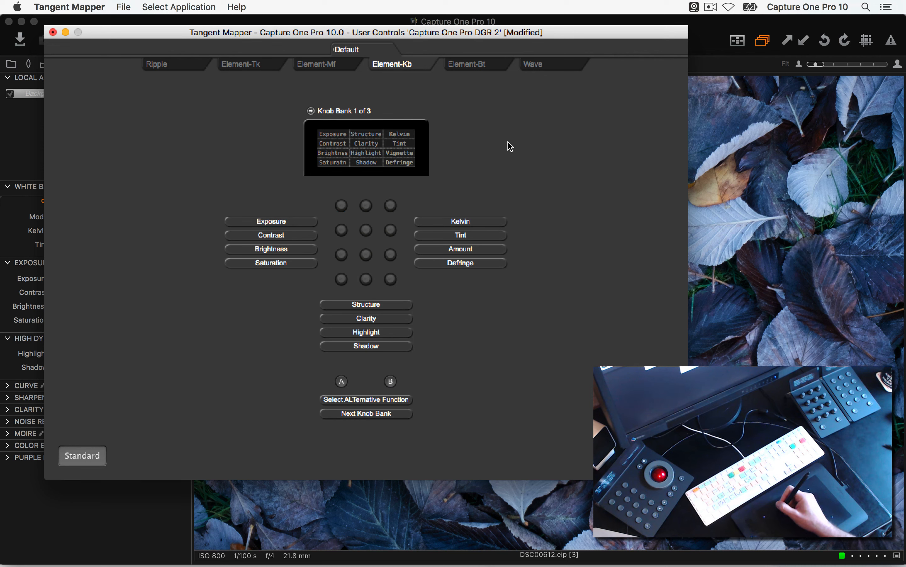
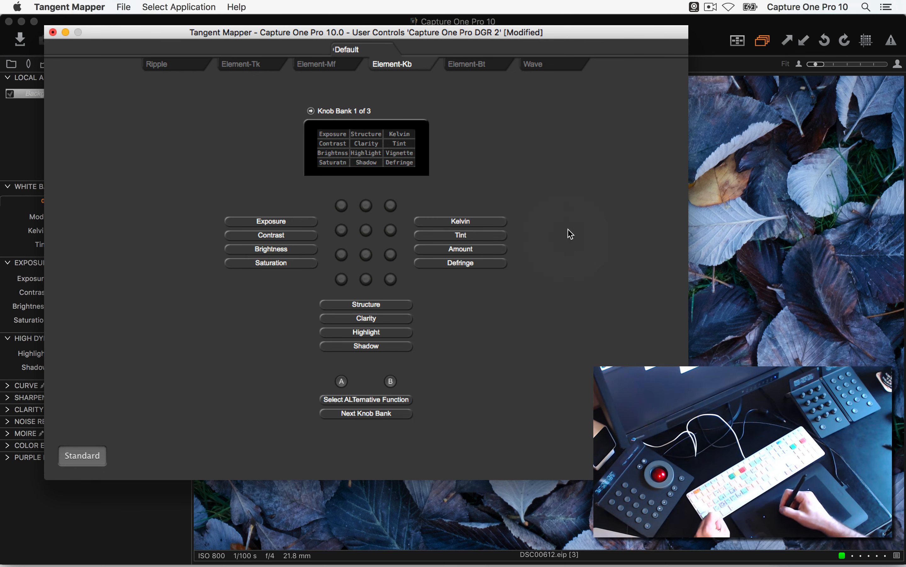
Step: View the Element-Bt panel's button mappings and the available control map commands, including Edit Modes, without choosing any
left_click(482, 72)
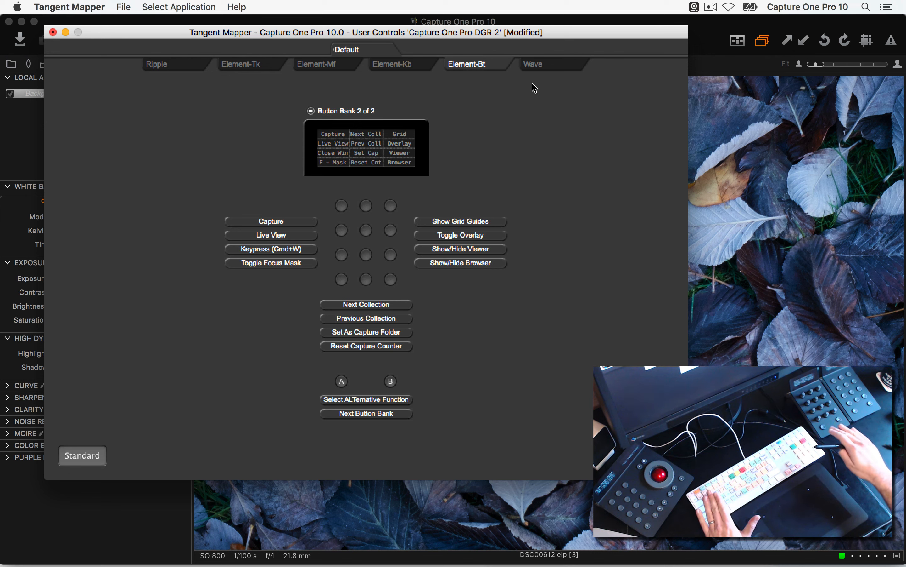
left_click(138, 5)
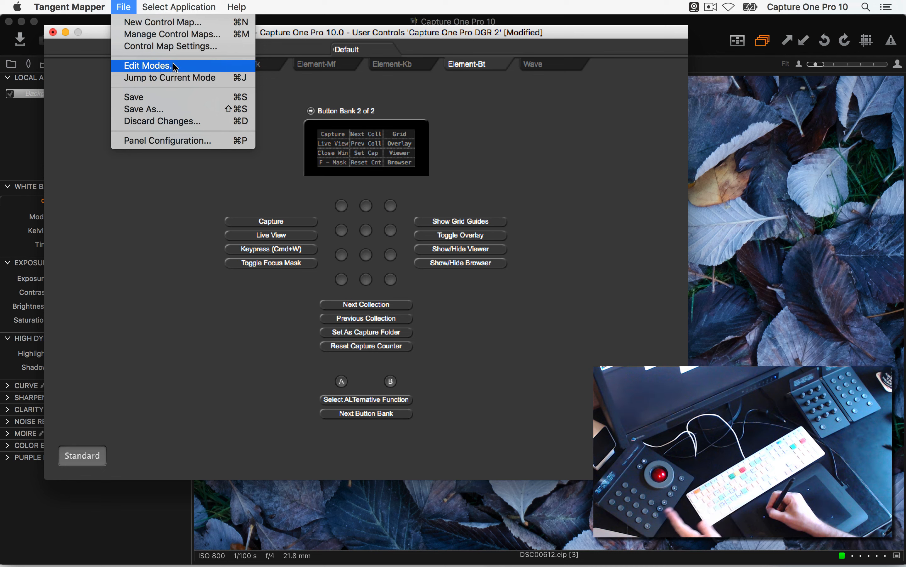
left_click(286, 84)
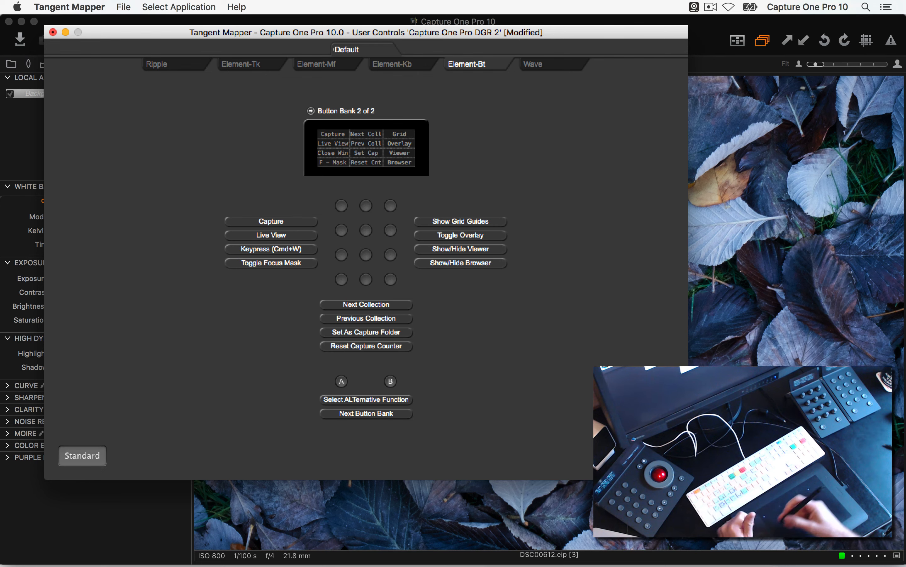
Step: Switch to Capture One Pro 10, deselect all images, and select all of them again
left_click(746, 255)
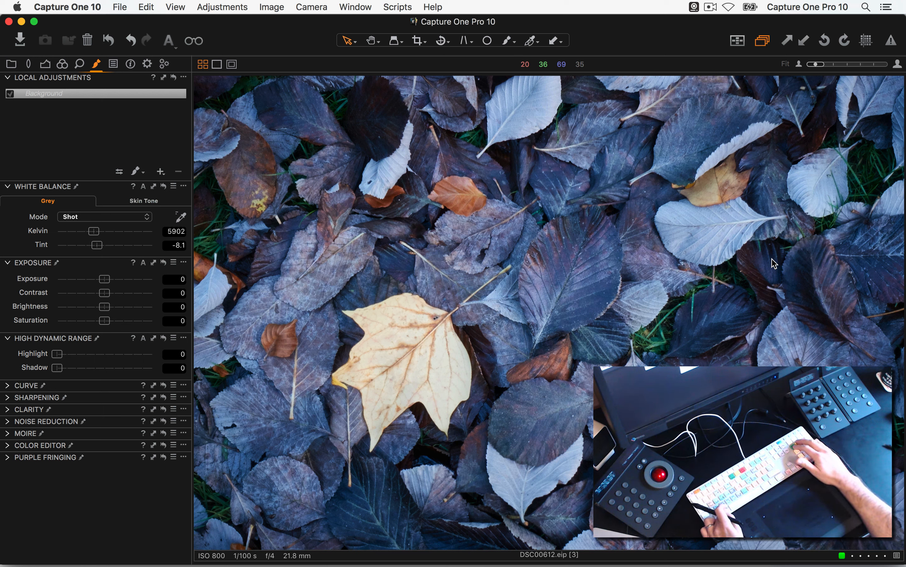
key("super+d")
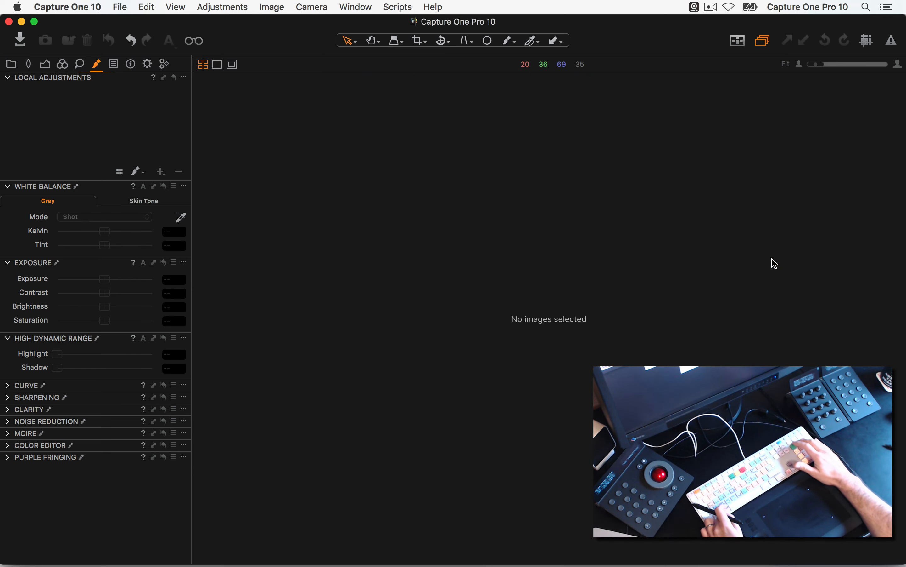
key("super+a")
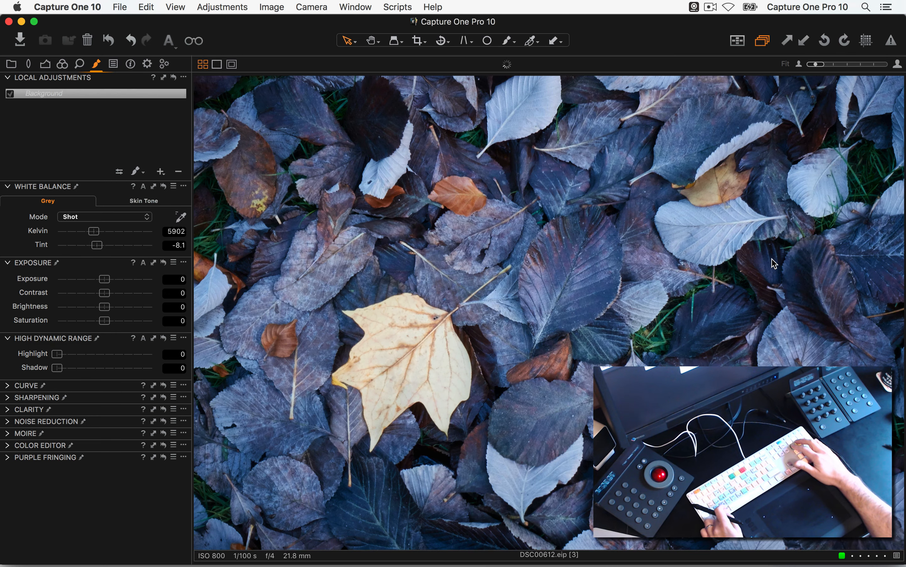
Step: Switch to Tangent Mapper, examine the edit shortcuts available for Select Colortag Red in Element-Mf's button bank 1, and close its mapping unchanged
key("super+Tab")
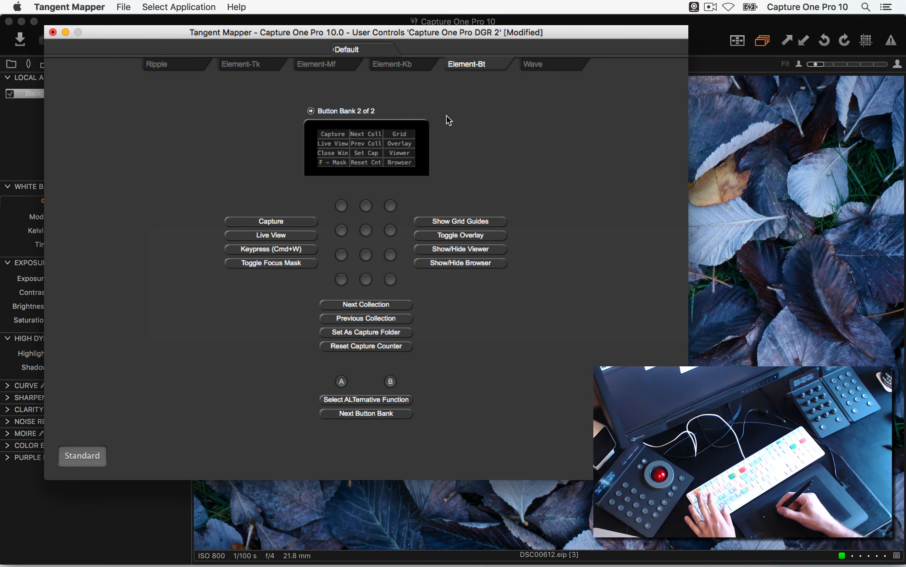
left_click(325, 65)
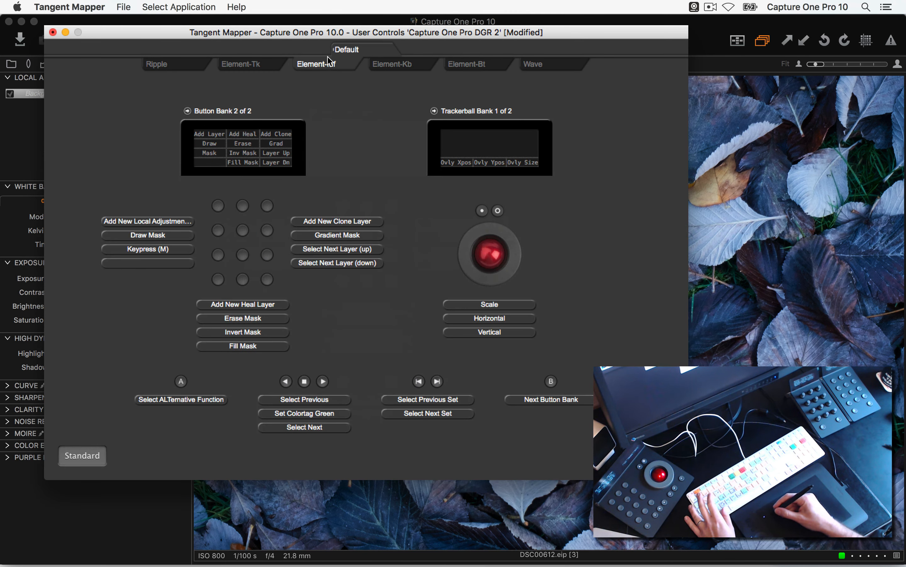
left_click(188, 111)
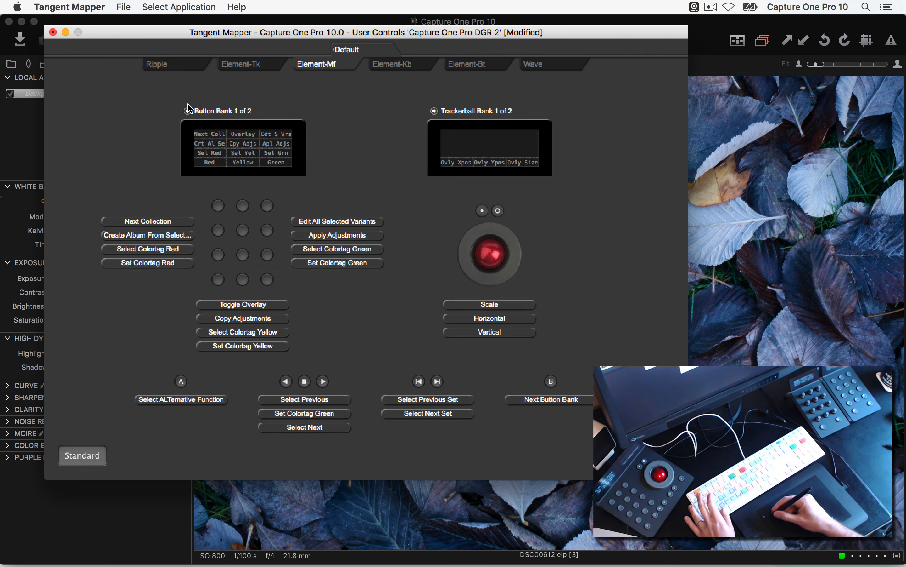
left_click(173, 250)
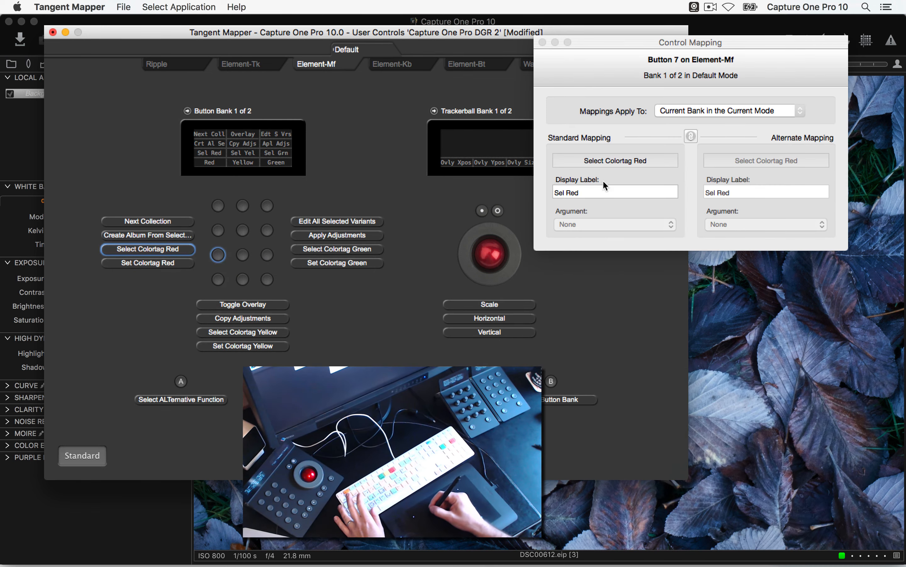
left_click(615, 161)
mouse_move(627, 228)
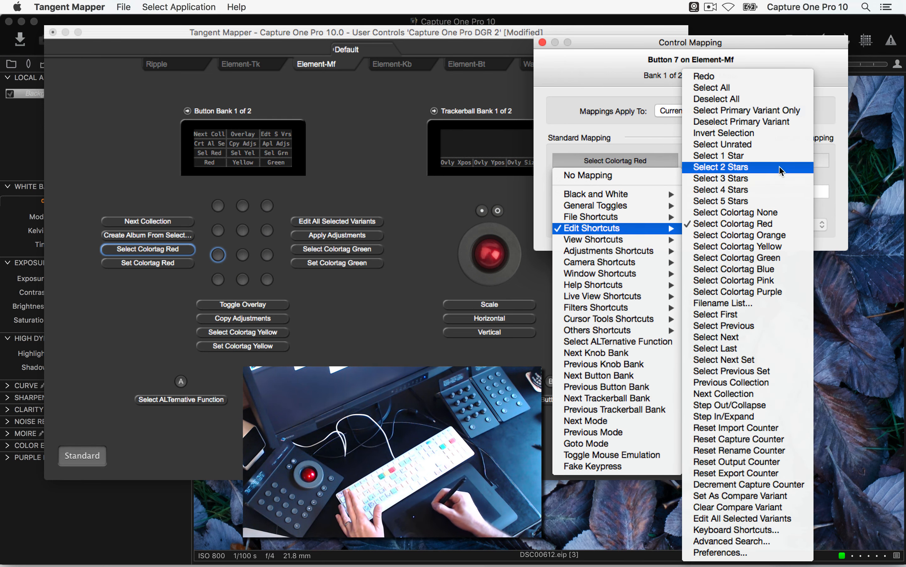
mouse_move(641, 288)
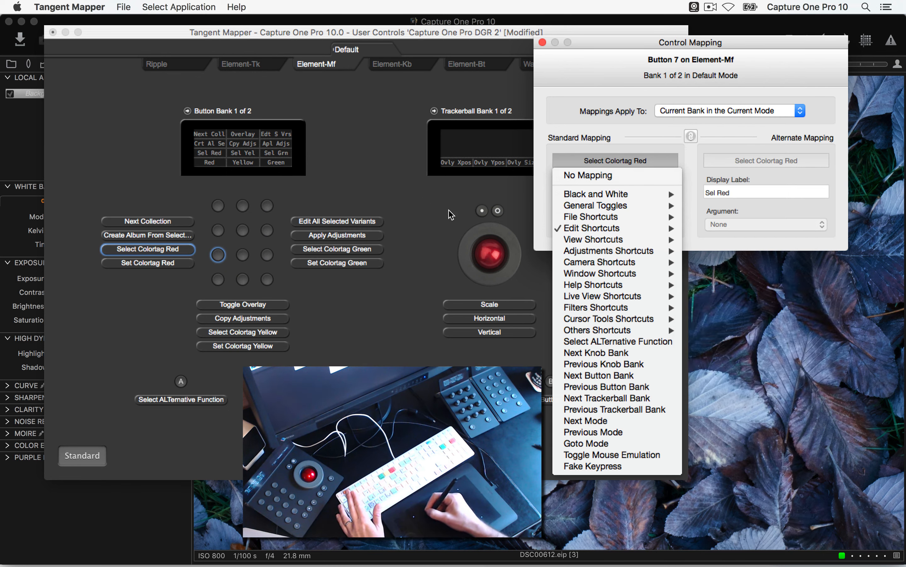
left_click(544, 44)
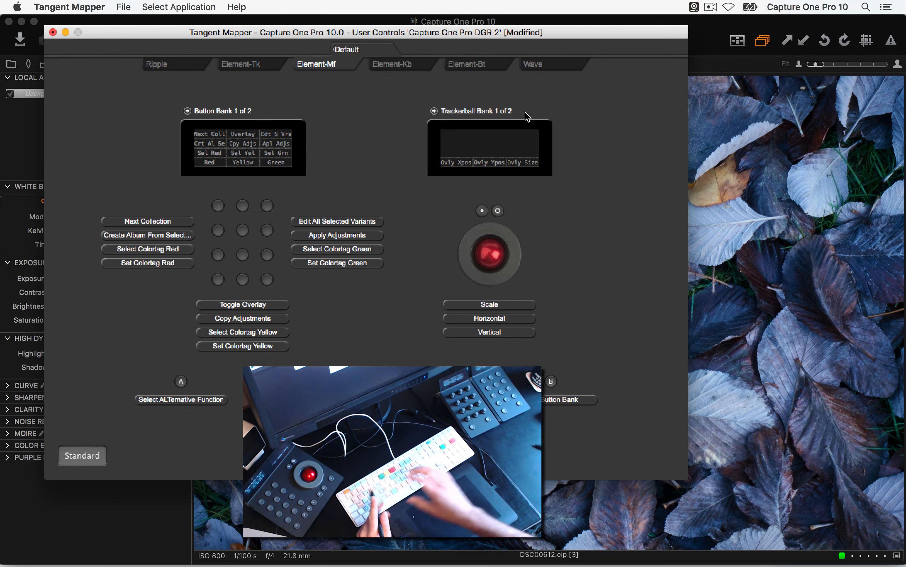